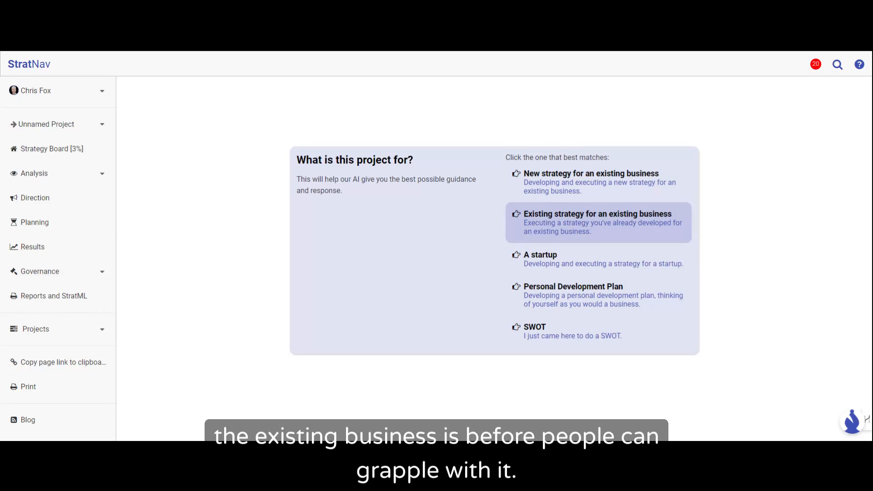
Step: Set the project up for a startup named Bob Bike Shop without a website, accepting the project name Strategy for Bob Bike Shop
left_click(549, 262)
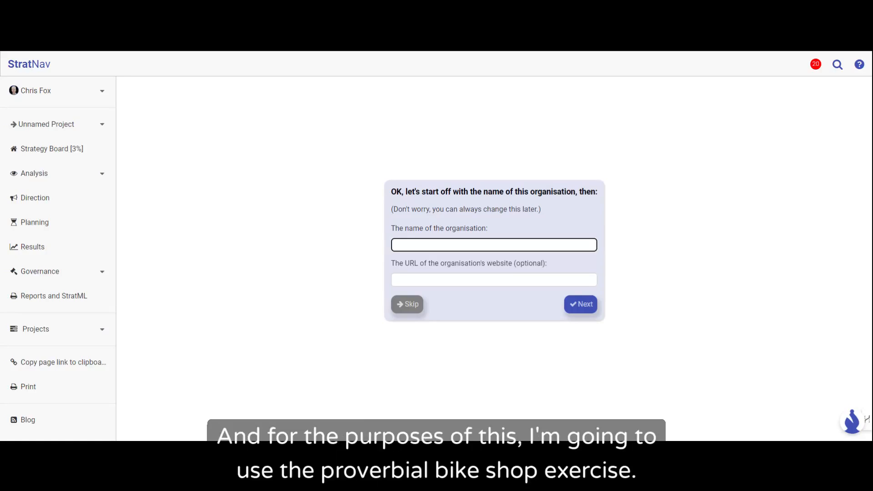
type("Bob Bike Shop")
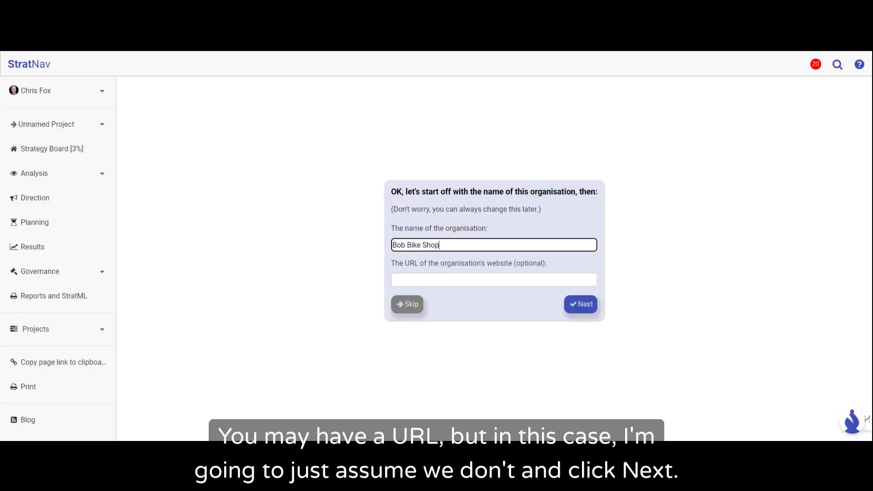
left_click(585, 308)
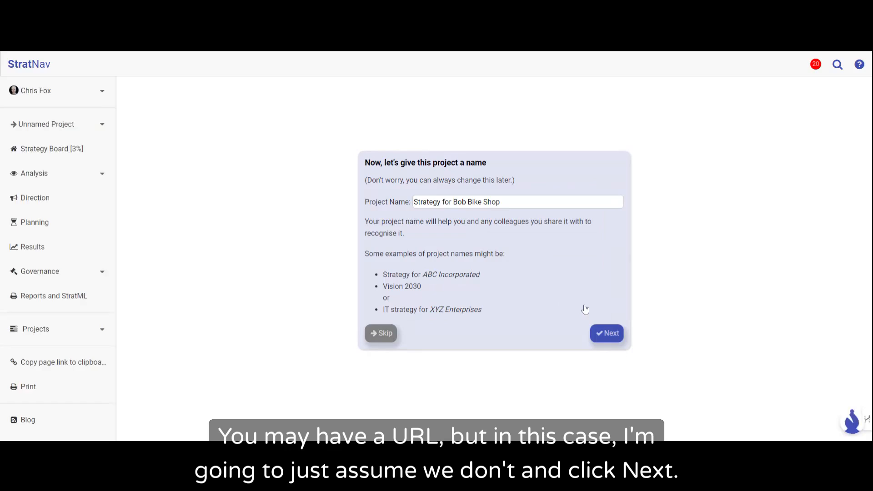
left_click(602, 335)
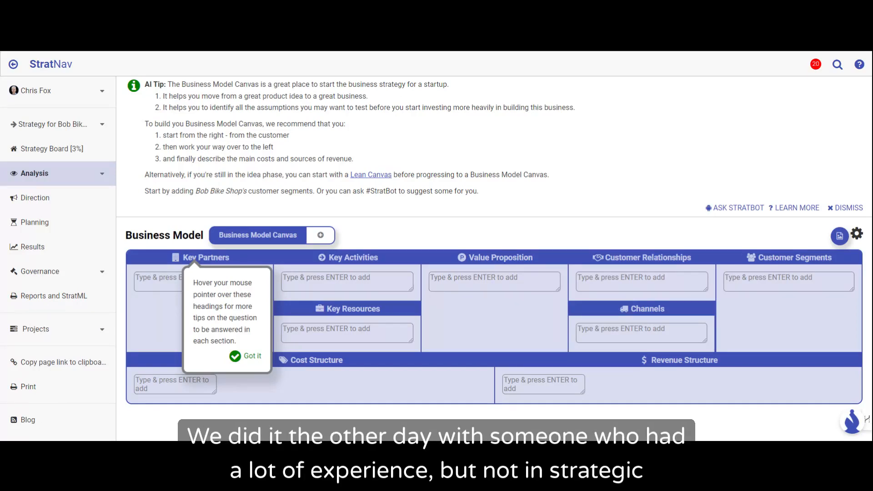
Step: Dismiss the introductory tip about the Business Model Canvas section headings
mouse_move(196, 259)
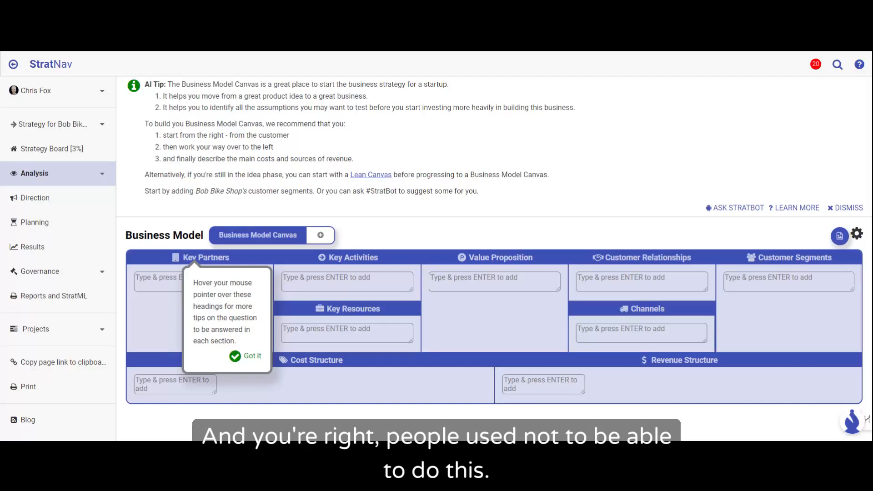
mouse_move(353, 309)
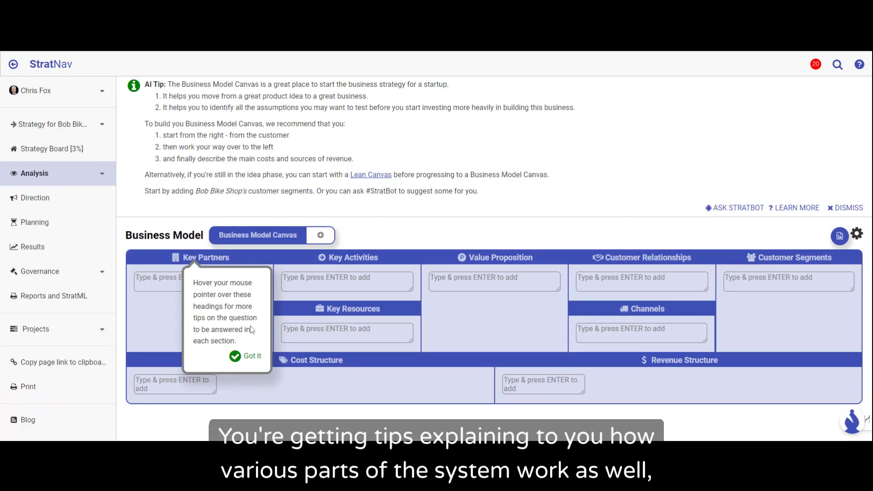
left_click(253, 358)
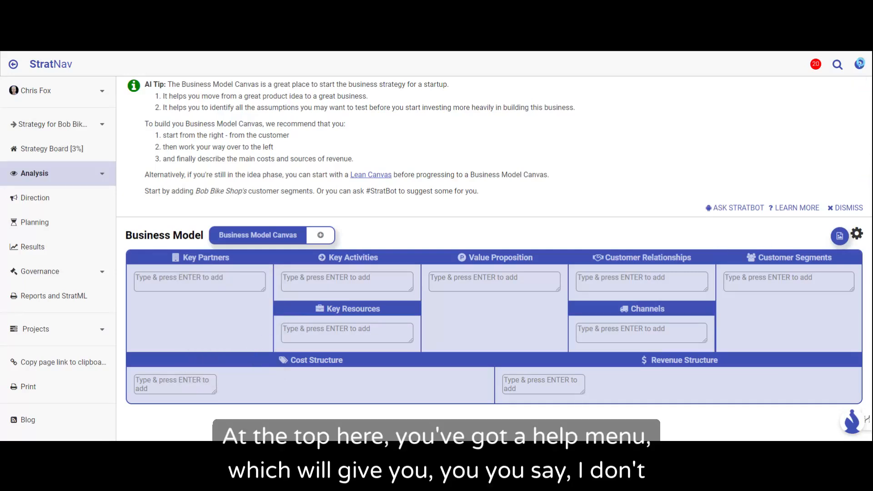
Step: Open the help article about the Business Model Canvas, read through its layout and category descriptions, and return to the canvas
left_click(860, 65)
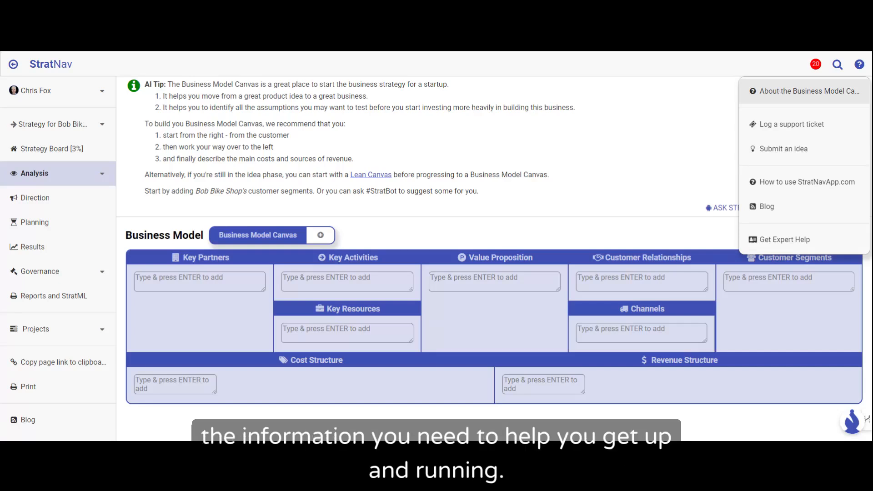
left_click(609, 113)
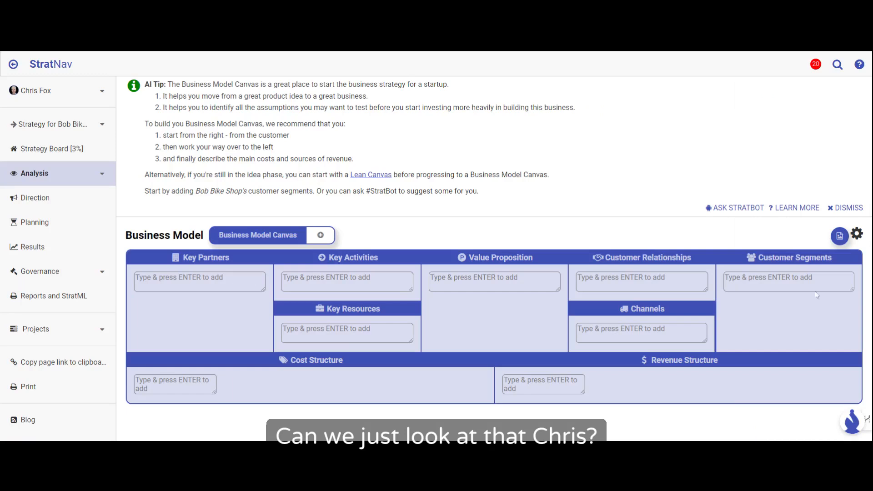
left_click(859, 65)
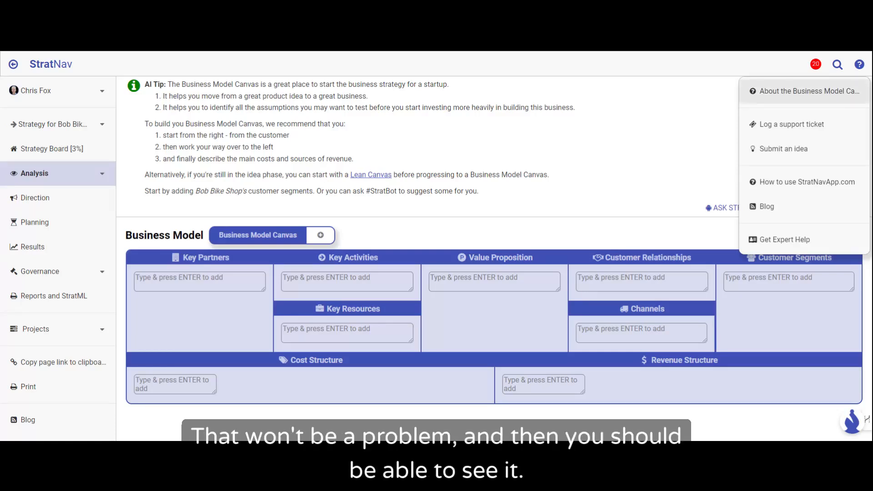
left_click(805, 91)
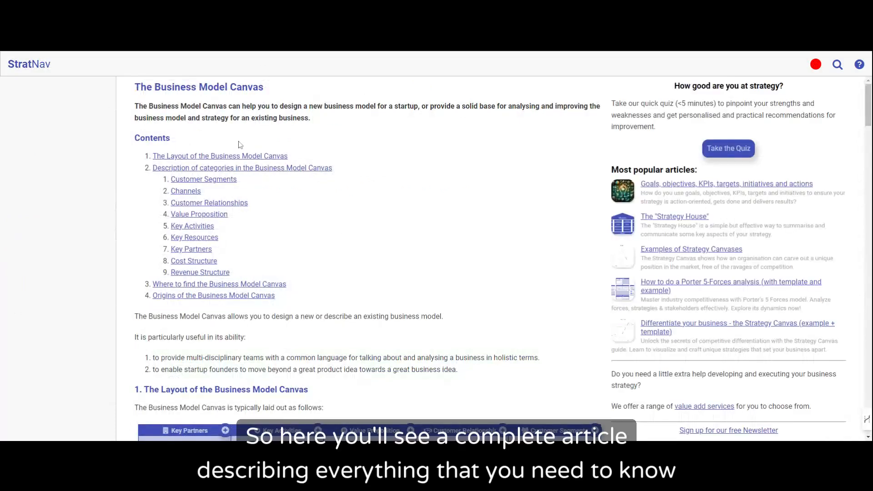
scroll(287, 159, "down", 3)
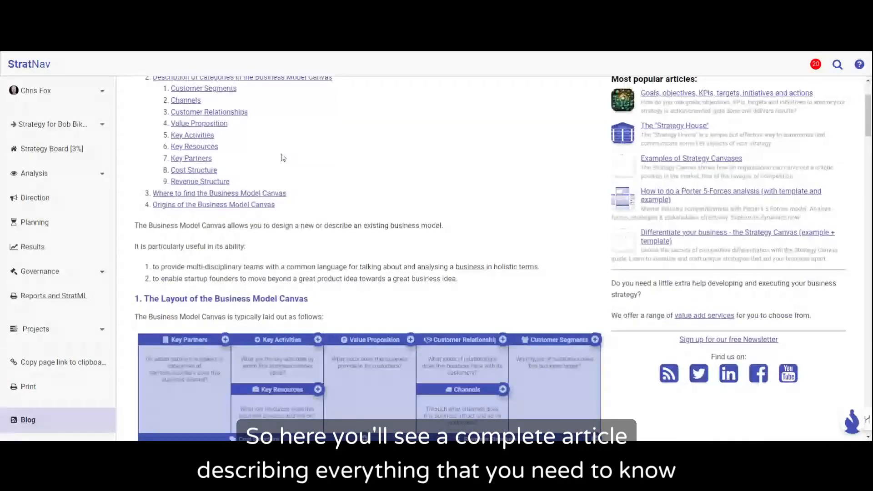
scroll(283, 157, "down", 4)
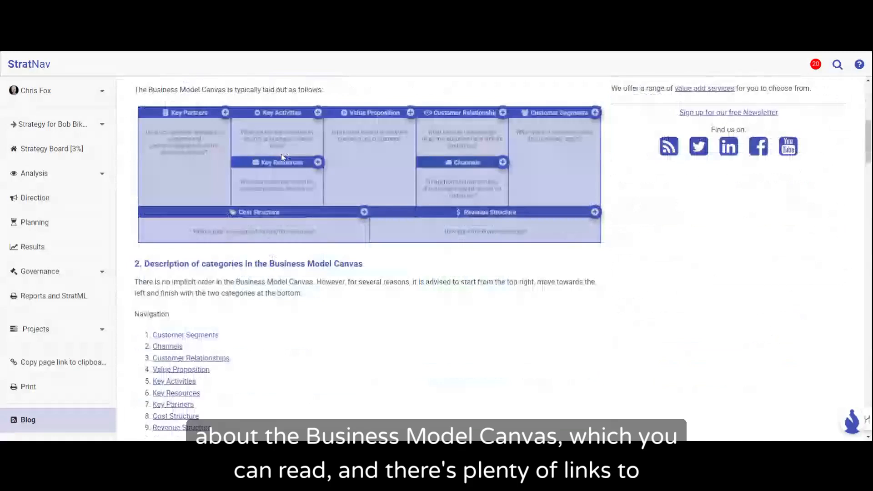
scroll(281, 157, "down", 10)
scroll(282, 157, "down", 10)
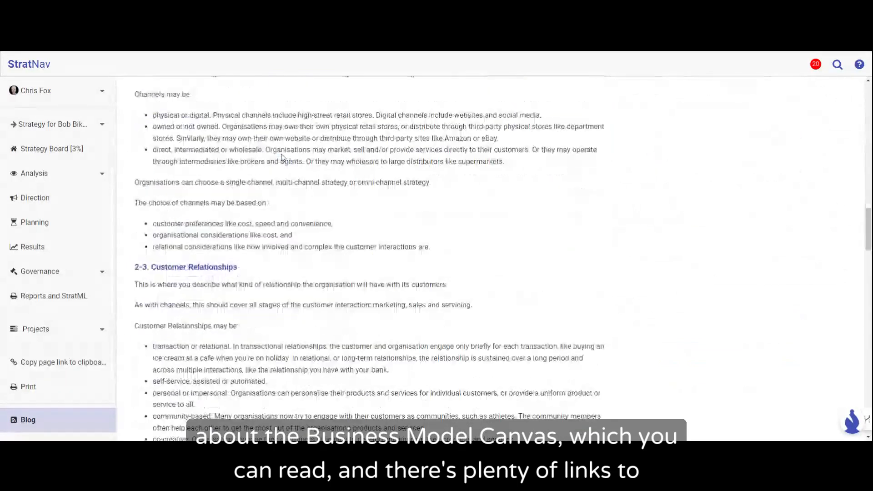
scroll(283, 158, "down", 10)
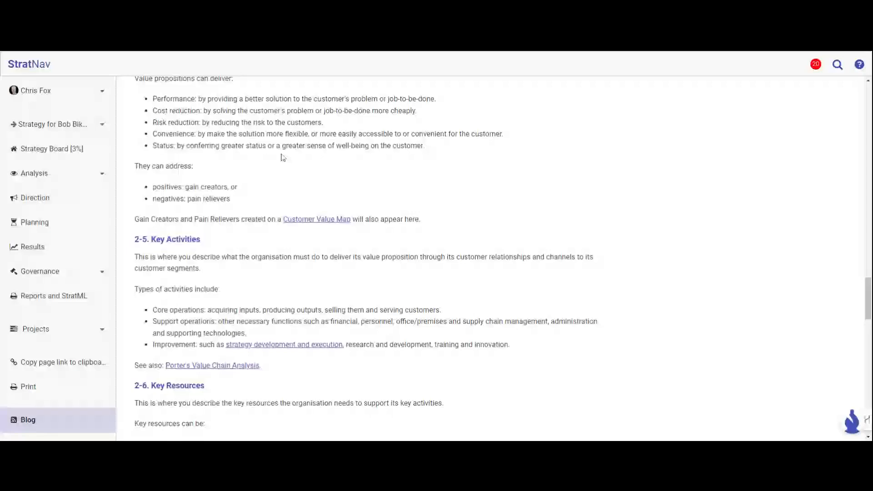
scroll(282, 158, "down", 4)
scroll(282, 158, "down", 4)
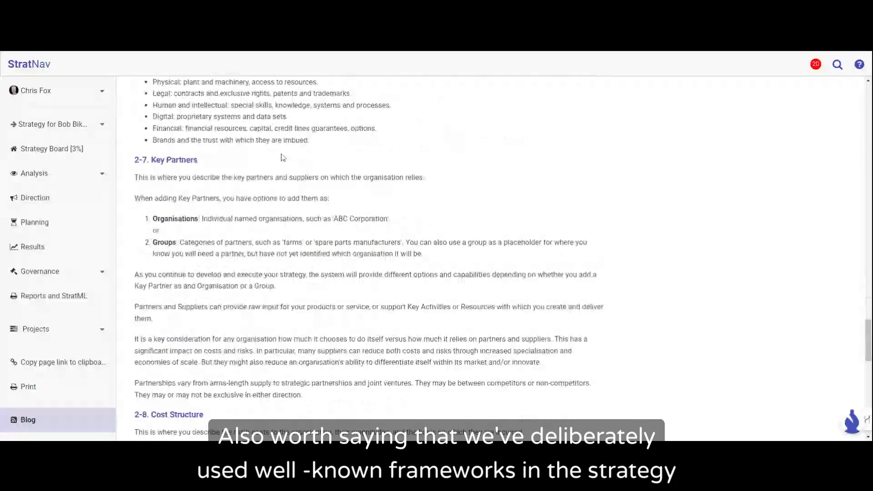
mouse_move(45, 54)
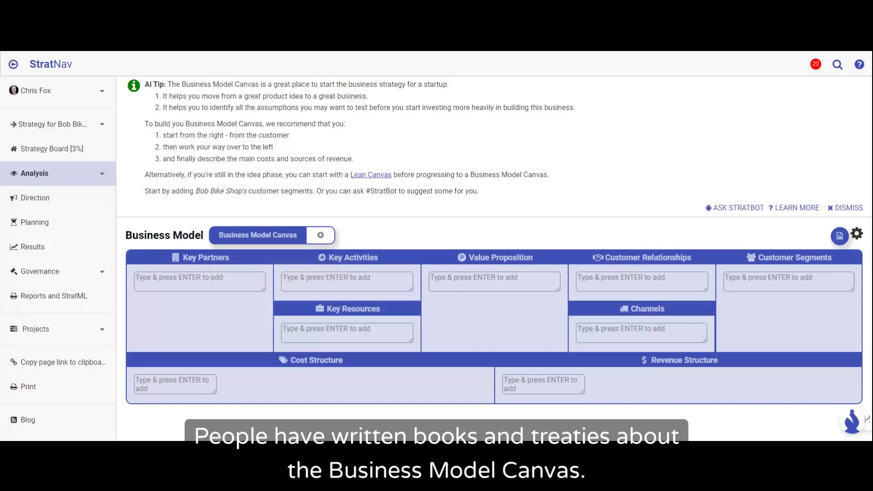
Step: Read the explanatory tips for the Key Partners, Revenue Structure and Key Activities headings on the canvas
mouse_move(230, 261)
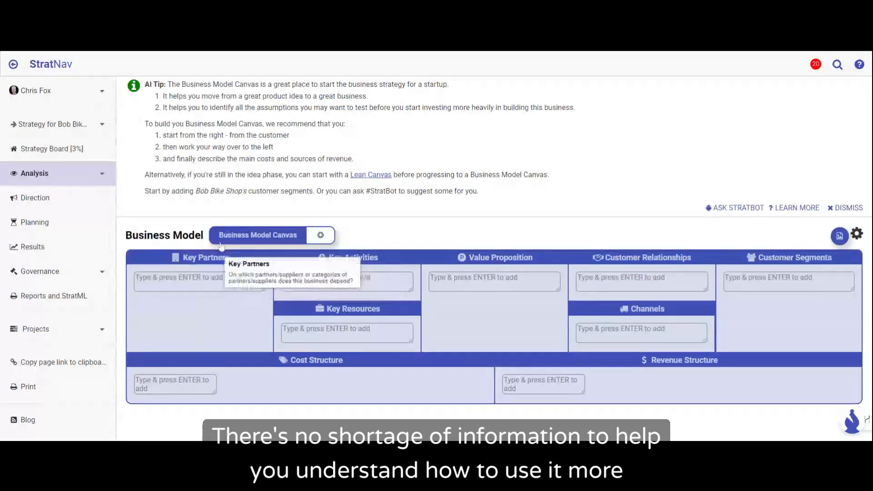
mouse_move(662, 359)
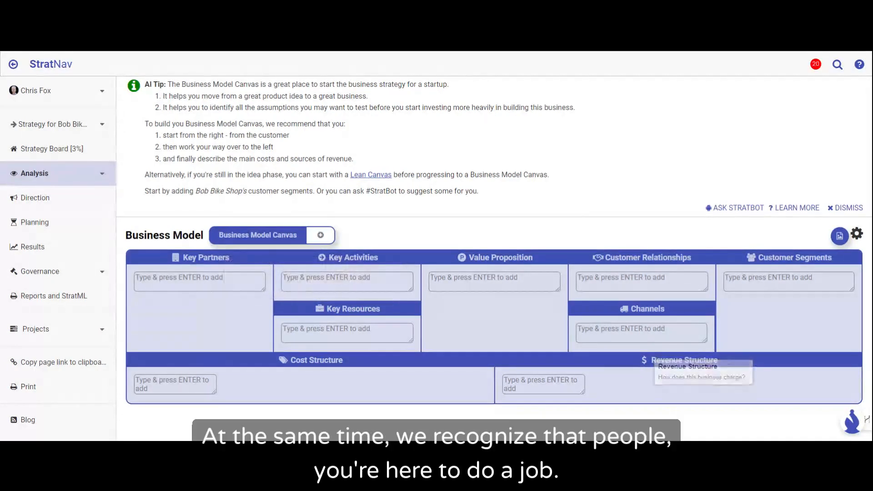
mouse_move(700, 361)
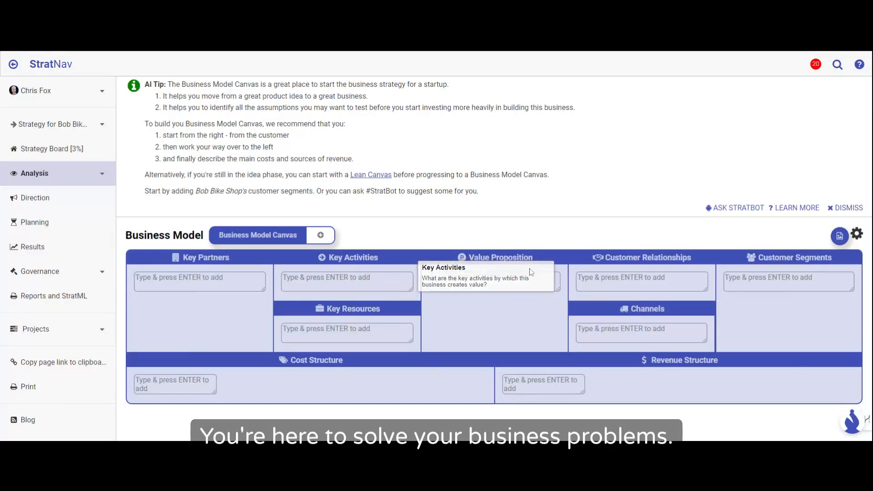
Step: Ask the StratNavi chatbot "What is a business model canvas used for?" and read its answer
left_click(852, 421)
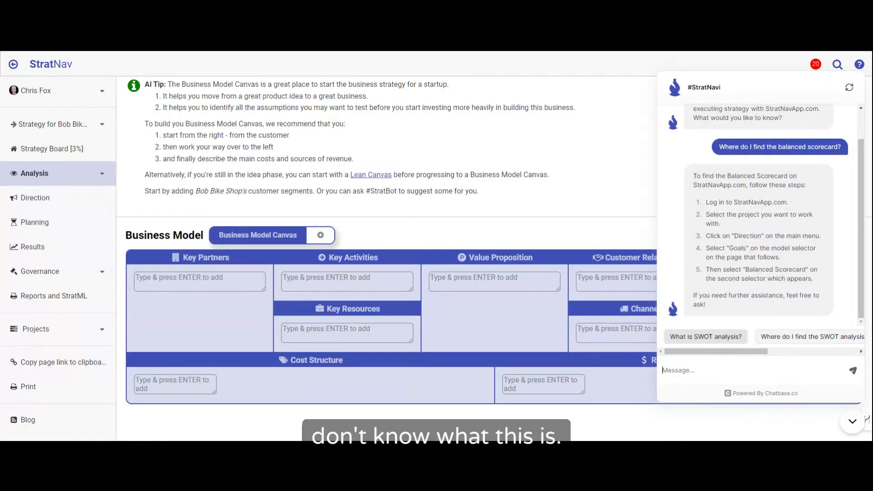
type("What is")
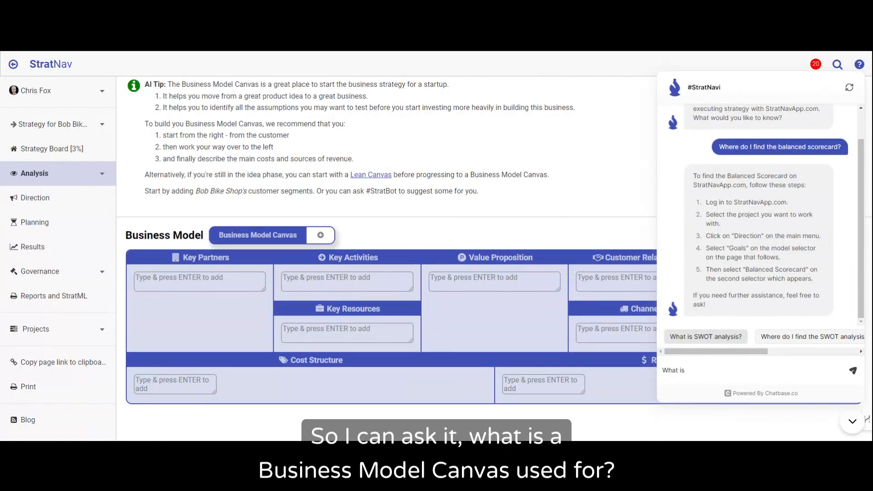
type(" a business model canvas used for")
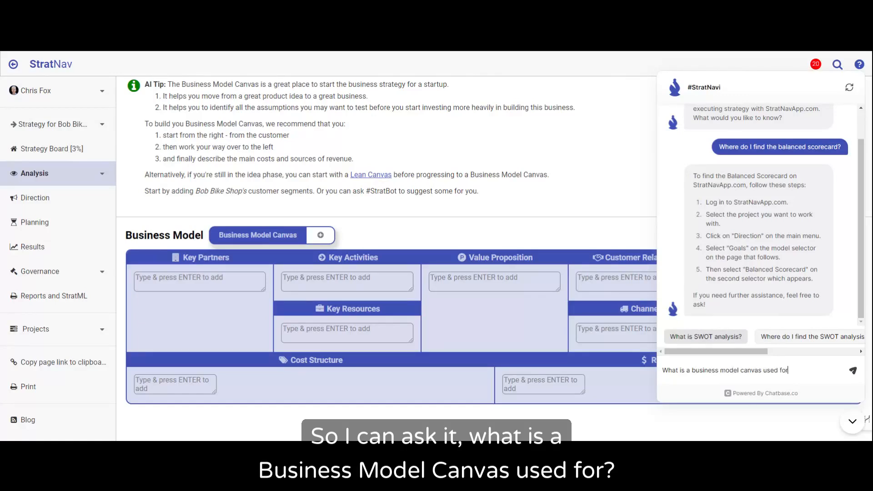
type("?")
key("Return")
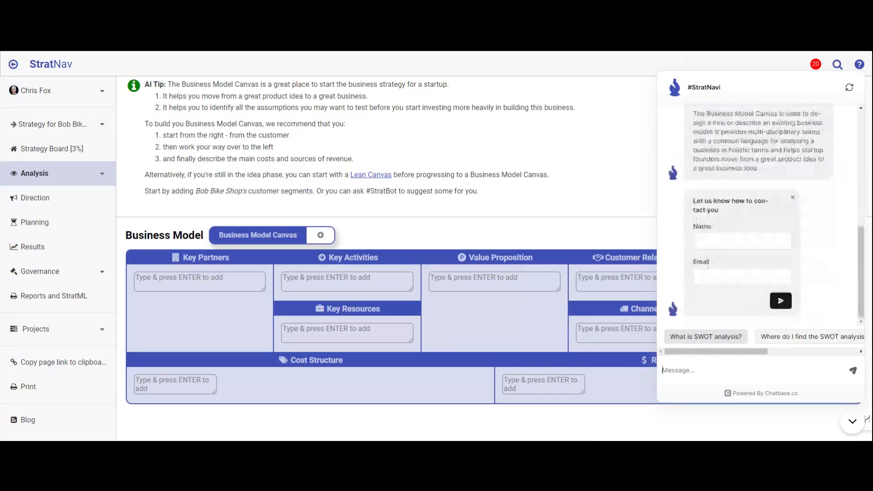
scroll(767, 214, "up", 2)
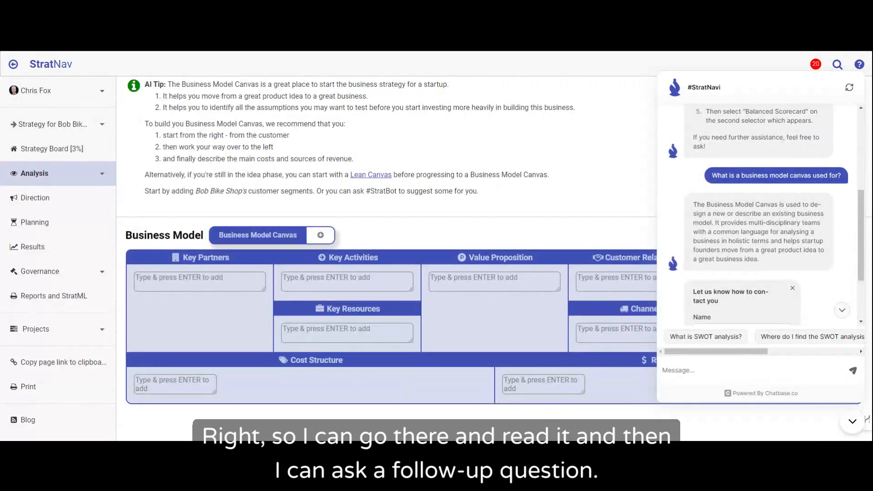
Step: Ask the chatbot the follow-up question "How do I decide my customer segments?" and close the chat
left_click(726, 367)
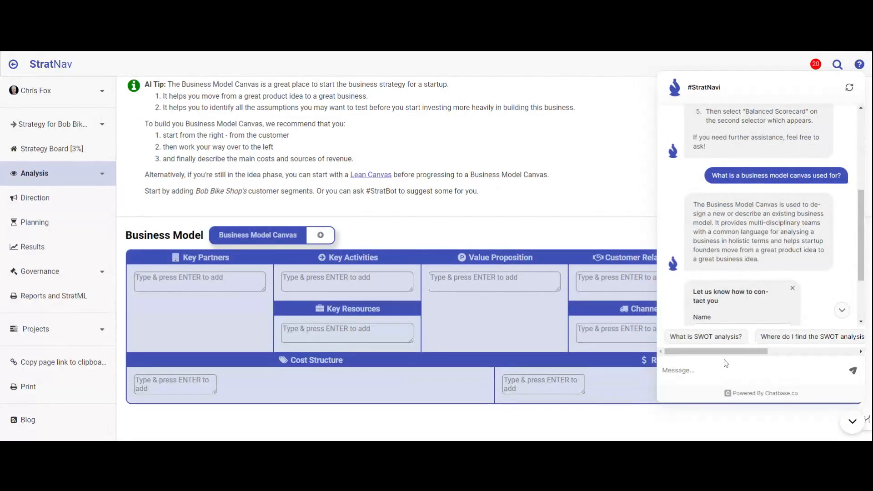
type("How do I decide my ")
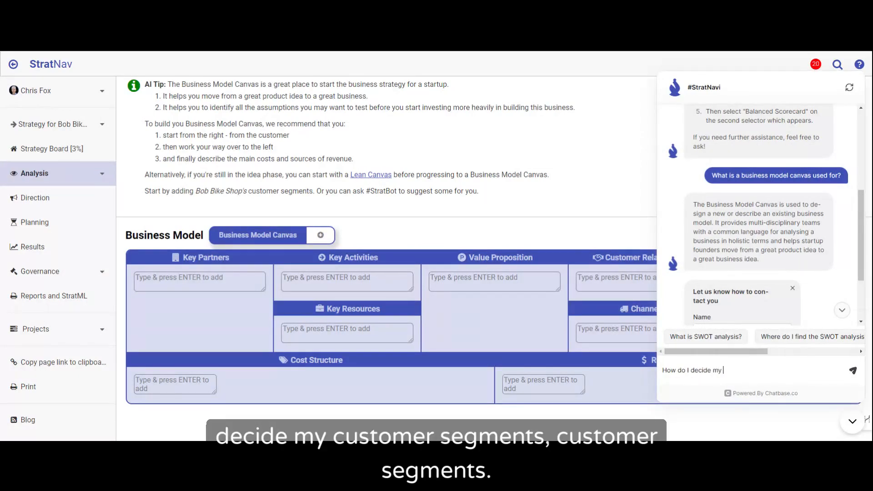
type("customer segments?")
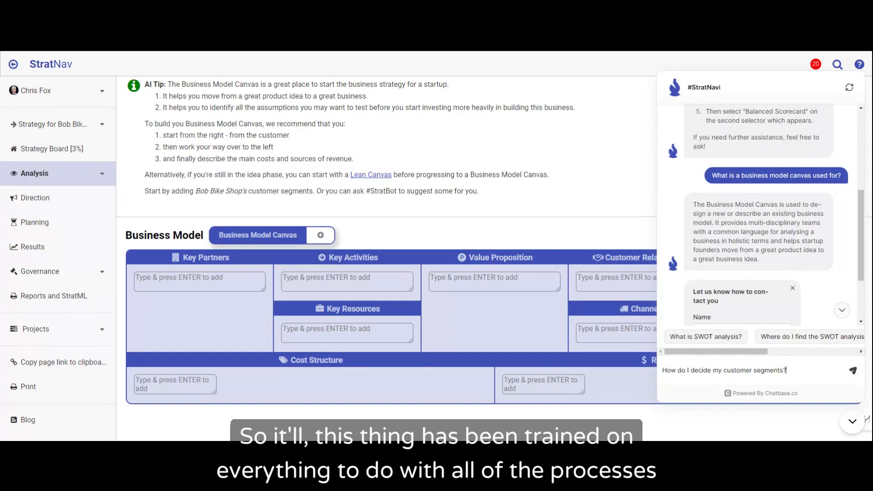
key("Return")
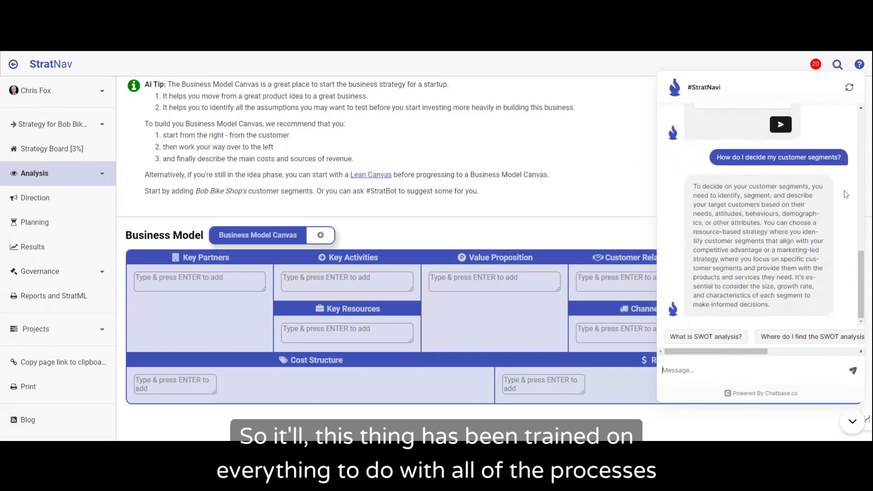
left_click(853, 428)
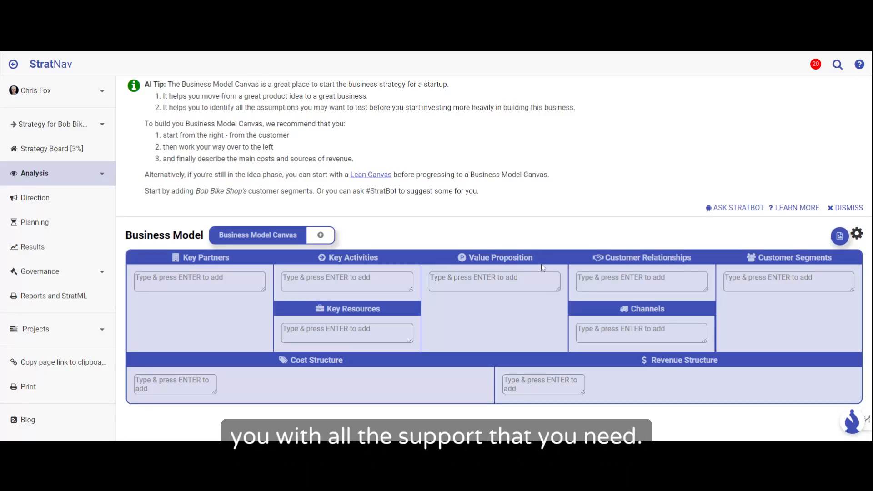
Step: Read the explanatory tips for the Value Proposition, Customer Segments and Customer Relationships headings on the canvas
mouse_move(518, 261)
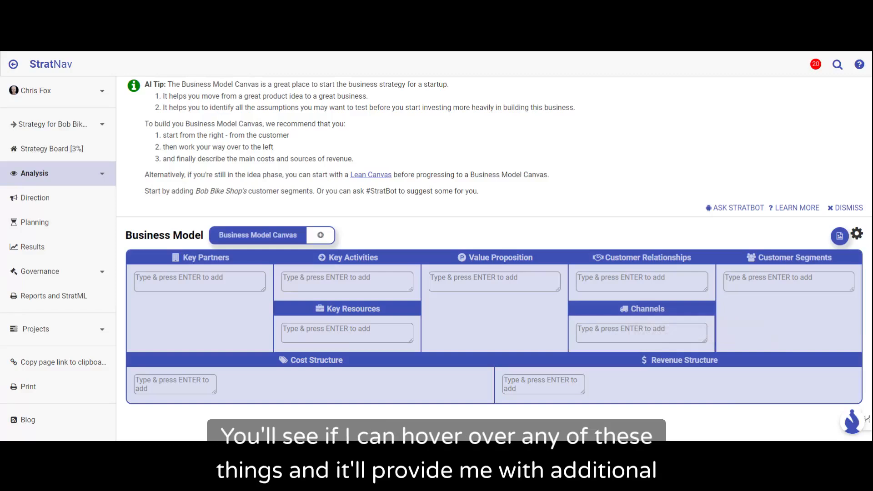
mouse_move(774, 258)
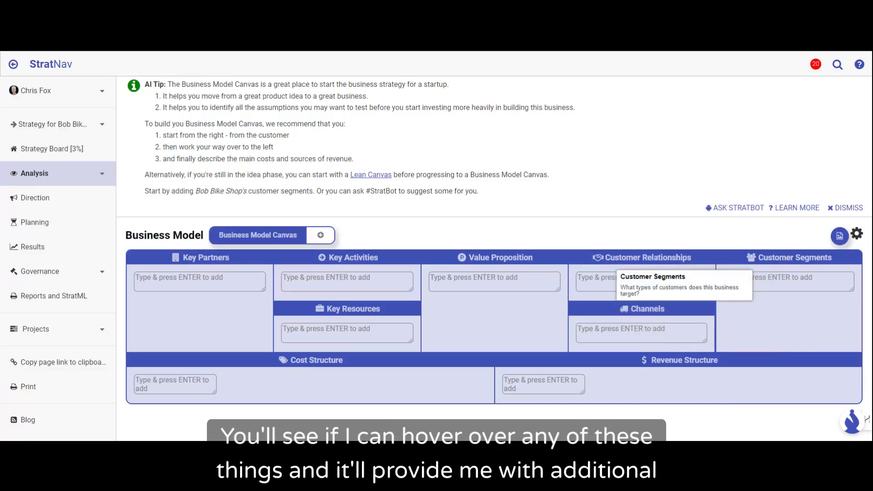
mouse_move(700, 259)
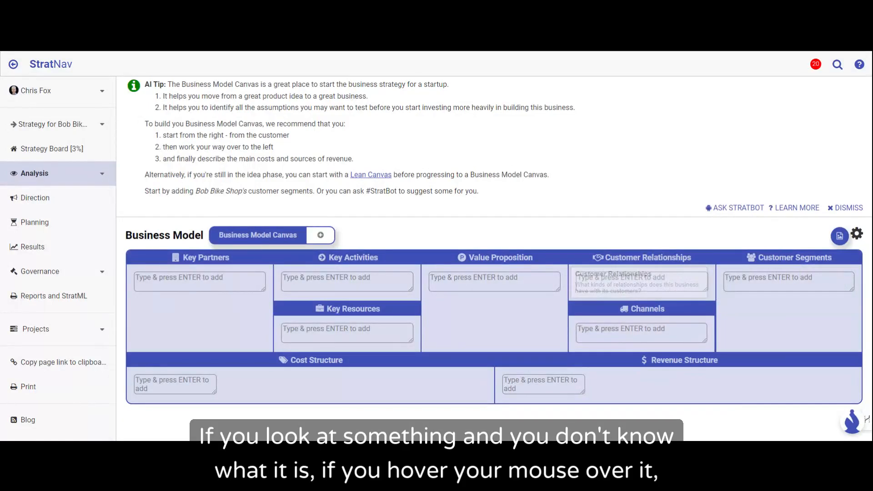
mouse_move(559, 258)
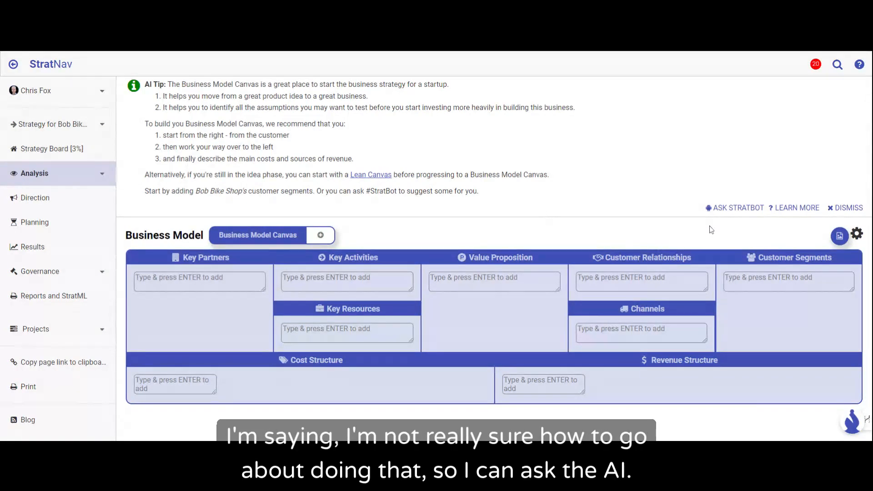
Step: Ask StratBot for customer segment suggestions and begin the short description with "Bob Bike Shop sells and maintains bikes for"
left_click(733, 208)
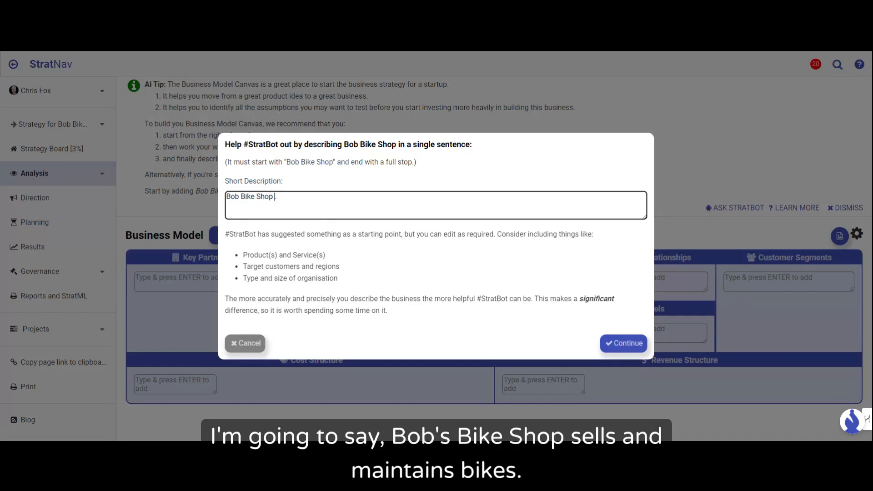
type("sells and maintains nikes")
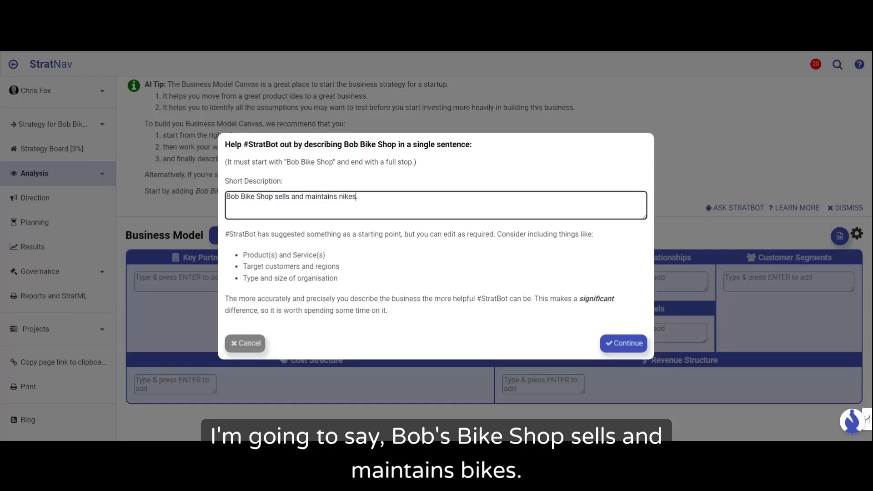
key("BackSpace")
key("BackSpace")
key("BackSpace")
key("BackSpace")
key("BackSpace")
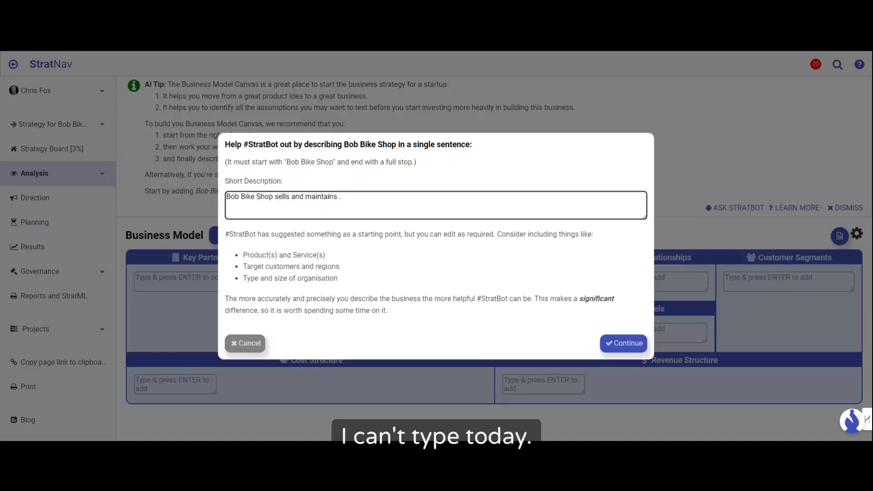
type("bikes for ")
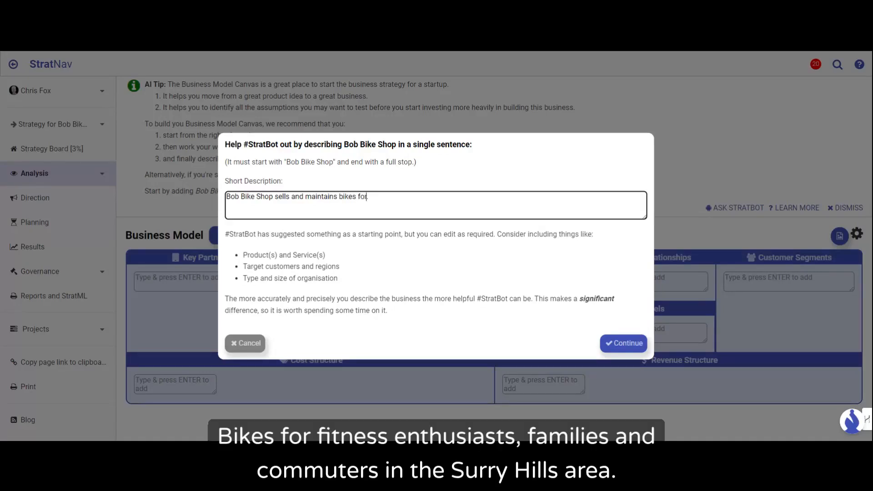
type("fitness enthrusi")
Step: Complete the short description with "fitness enthusiasts, families and commuters in the Surrey Hills area." and submit it to StratBot
key("BackSpace")
key("BackSpace")
key("BackSpace")
type("usiasts, familie")
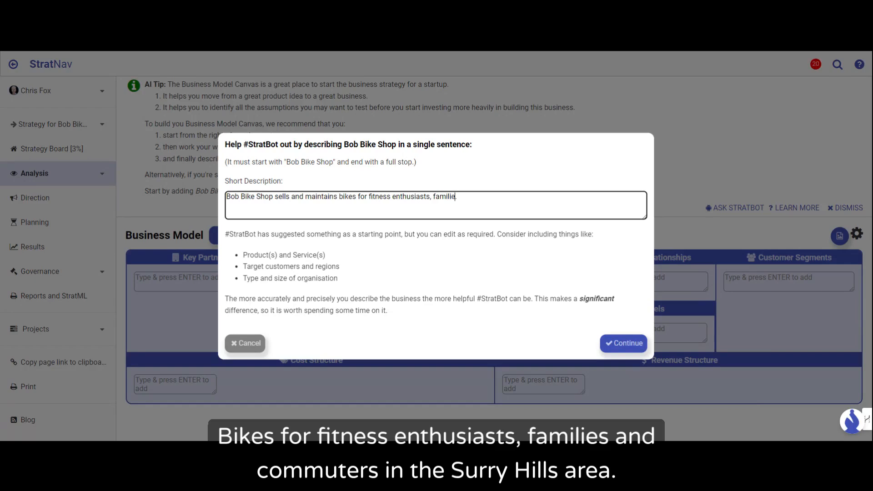
type("s and commuters in the Surrey Hil")
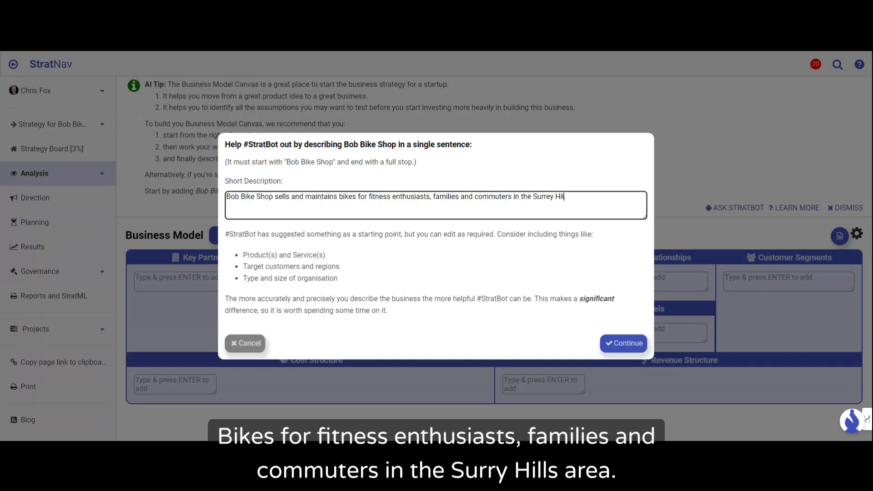
type("ls area.")
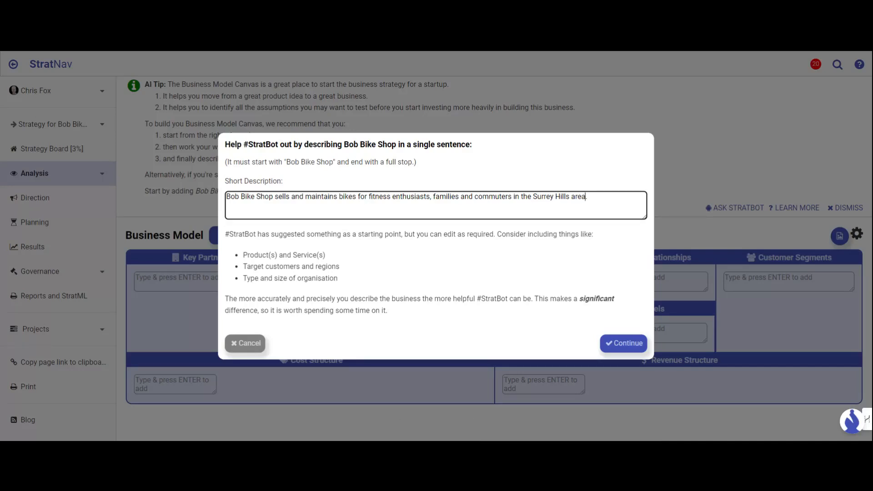
left_click(622, 343)
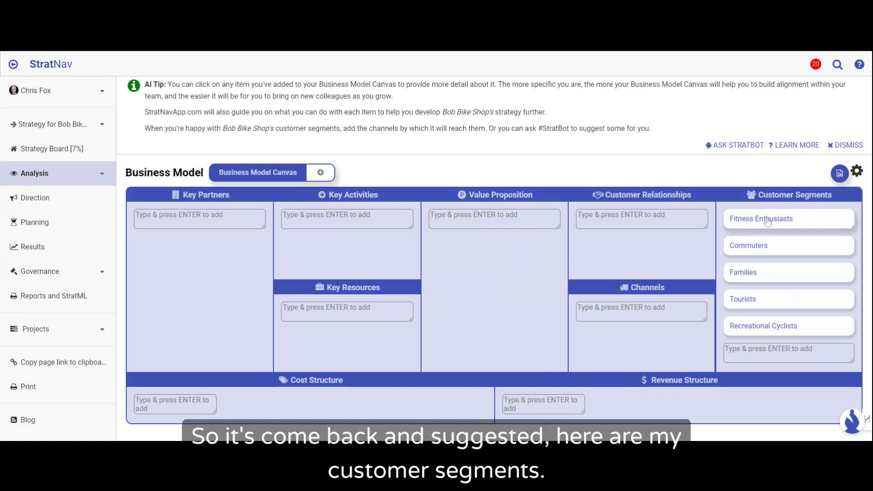
Step: Add "Sports enthusiasts" as a further customer segment on the Business Model Canvas
mouse_move(748, 223)
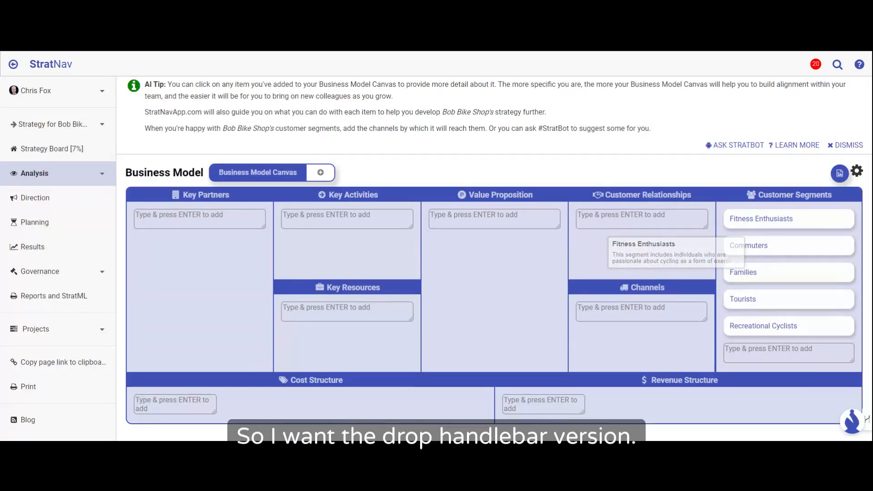
left_click(789, 353)
type("S")
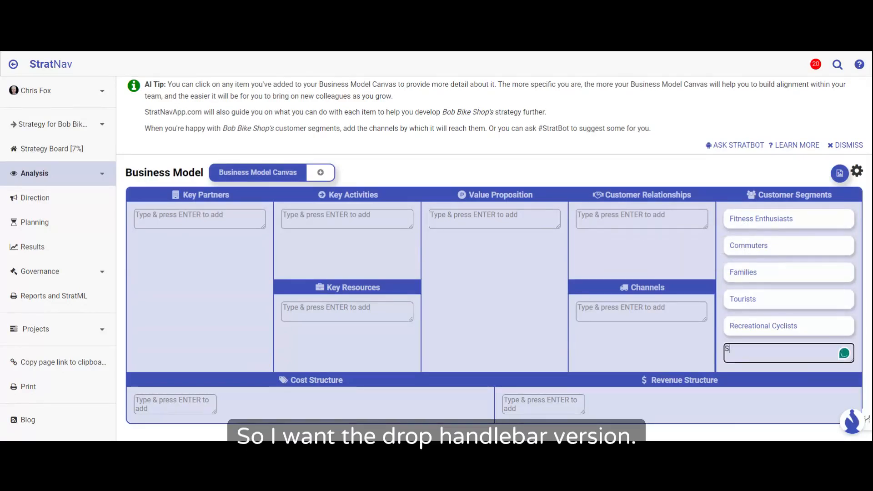
type("ports enthusia")
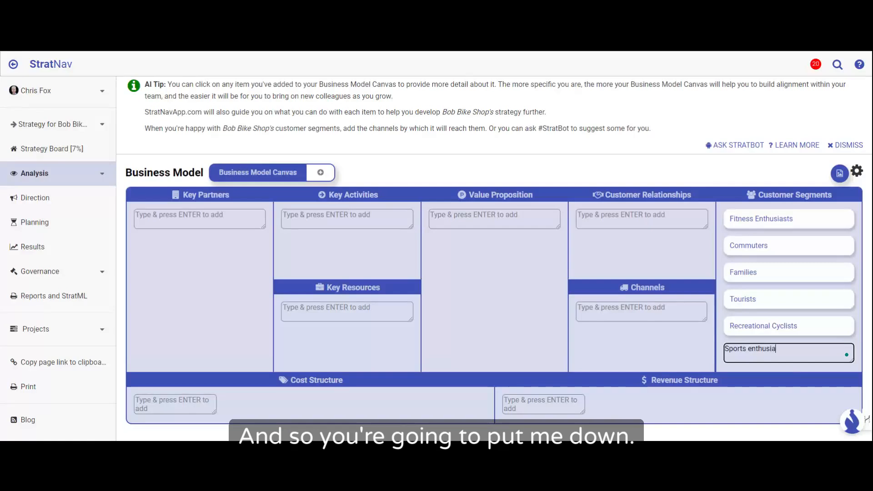
type("sts")
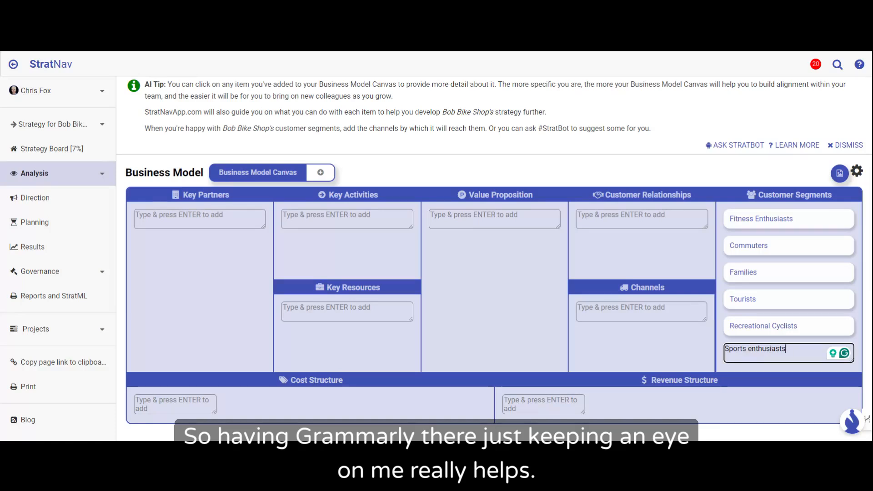
key("Return")
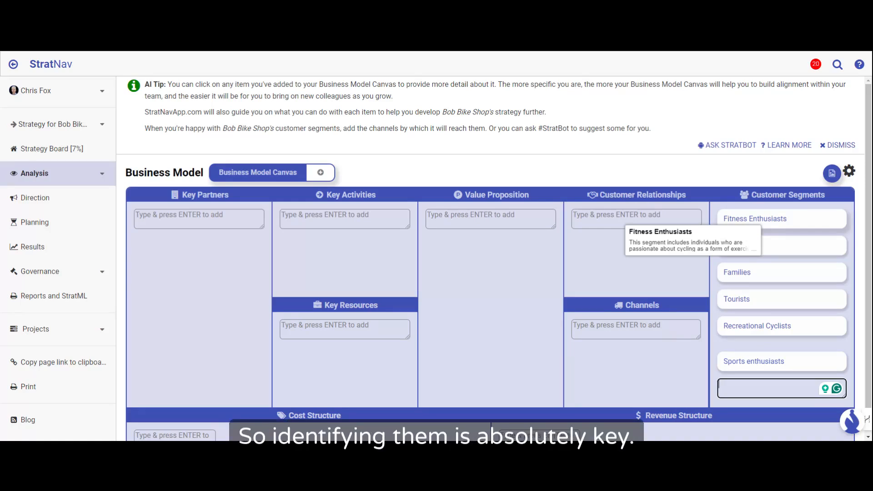
Step: Open the Fitness Enthusiasts customer segment, review its AI-generated description and return to the canvas
left_click(763, 220)
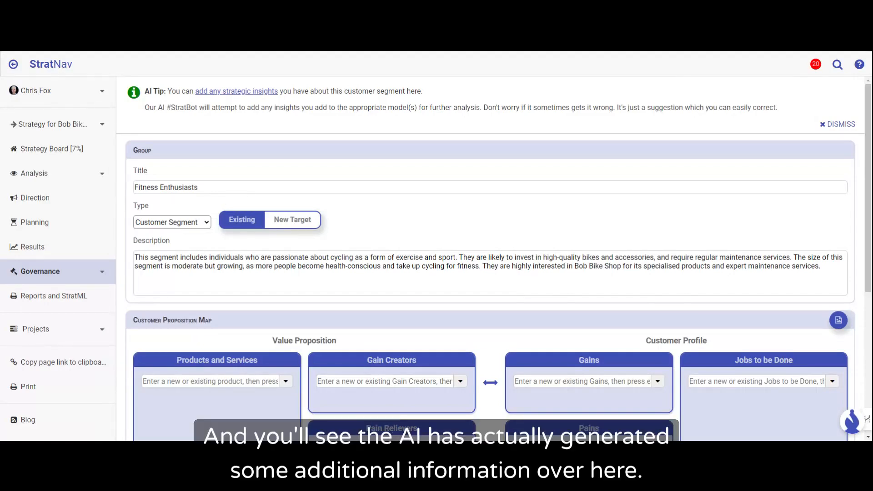
left_click_drag(135, 258, 825, 273)
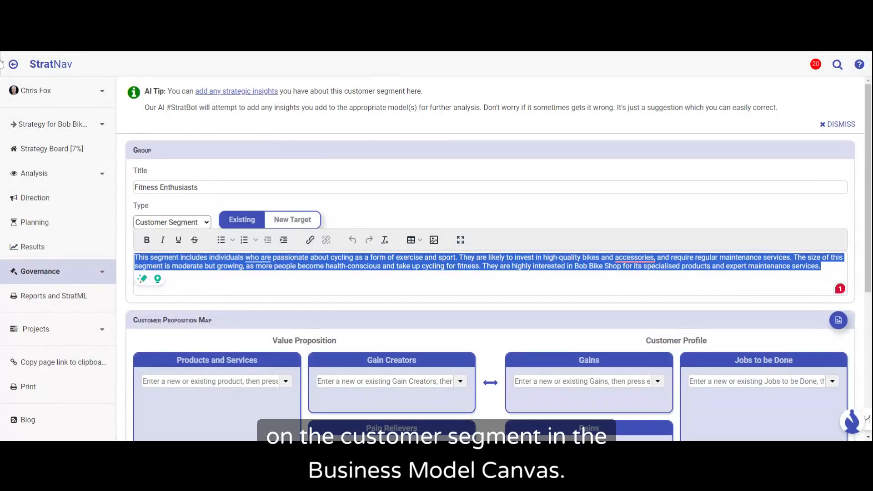
left_click(16, 66)
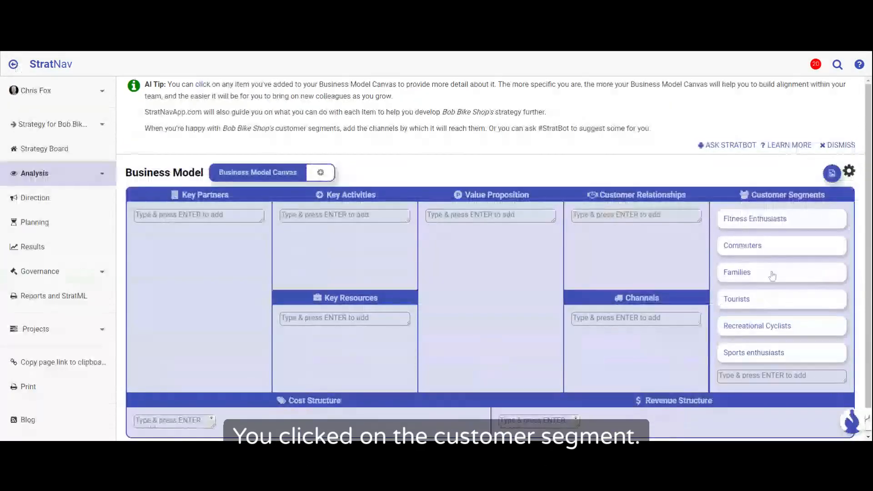
Step: Open the Fitness Enthusiasts segment and start a new paragraph at the end of its description with "Fitness enthusiasts"
mouse_move(768, 223)
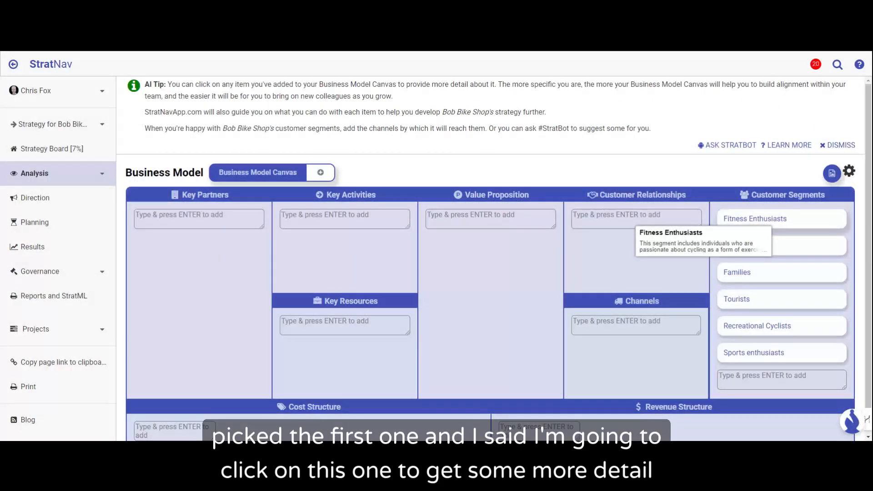
left_click(773, 223)
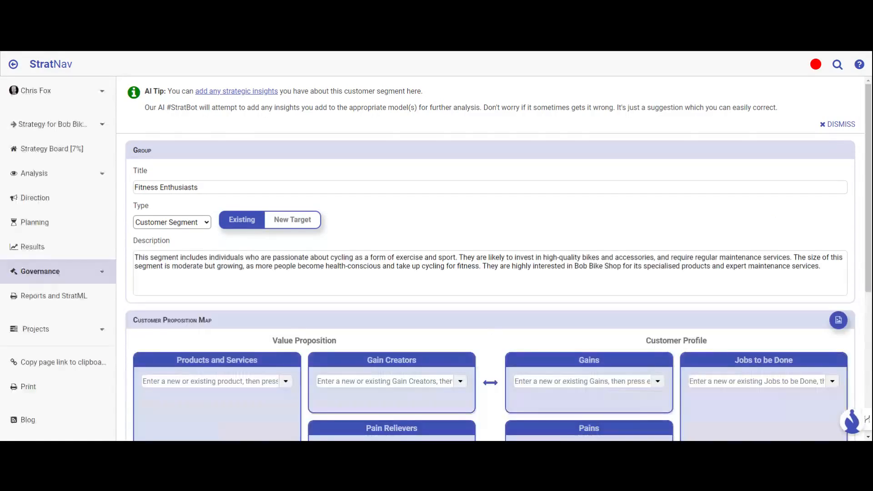
scroll(541, 244, "down", 2)
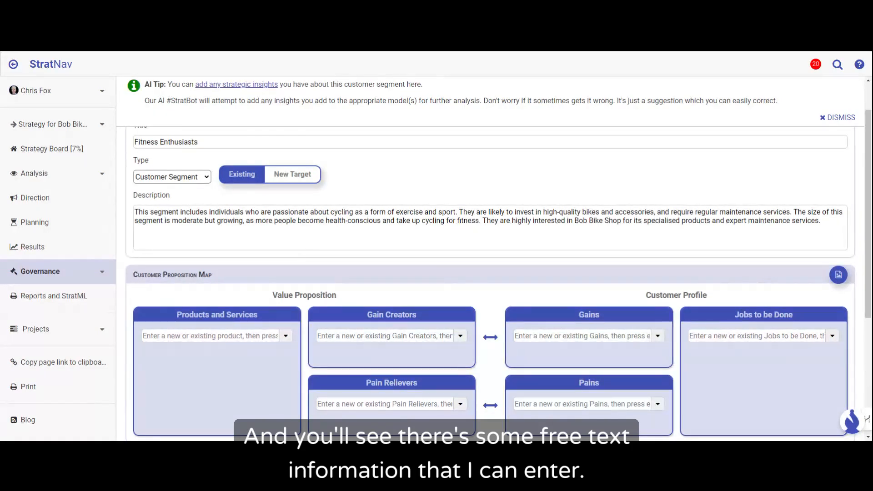
left_click_drag(134, 212, 824, 227)
left_click(822, 222)
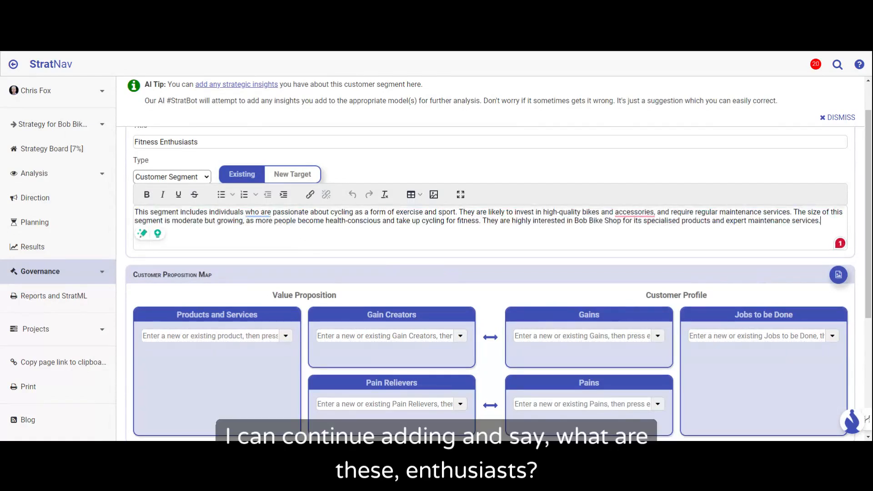
key("Return")
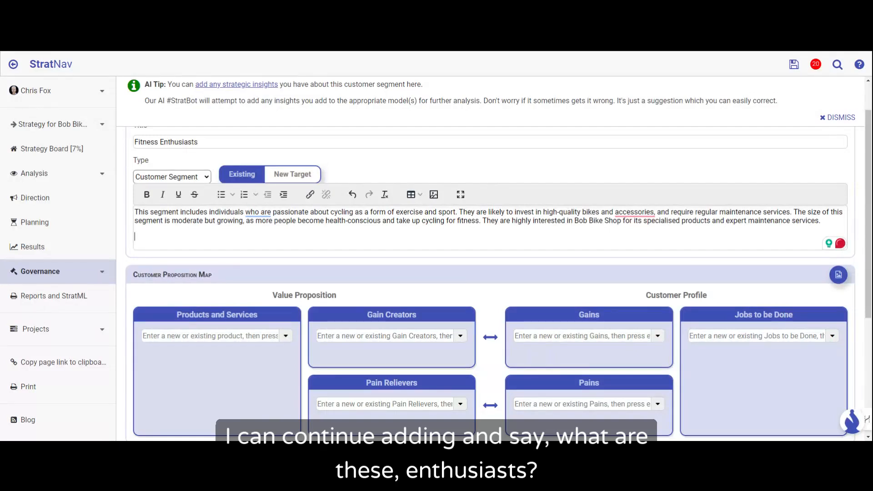
type("Fint")
key("BackSpace")
key("BackSpace")
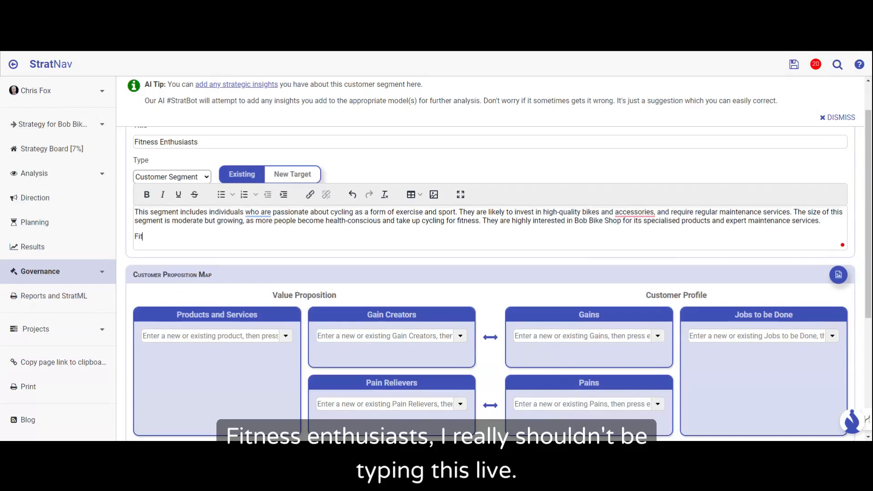
type("tness enthusiasts ")
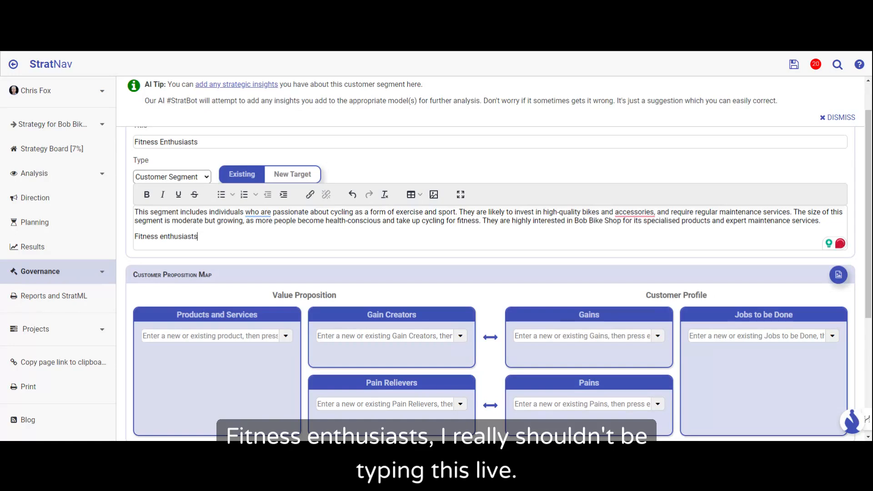
type("don't only ")
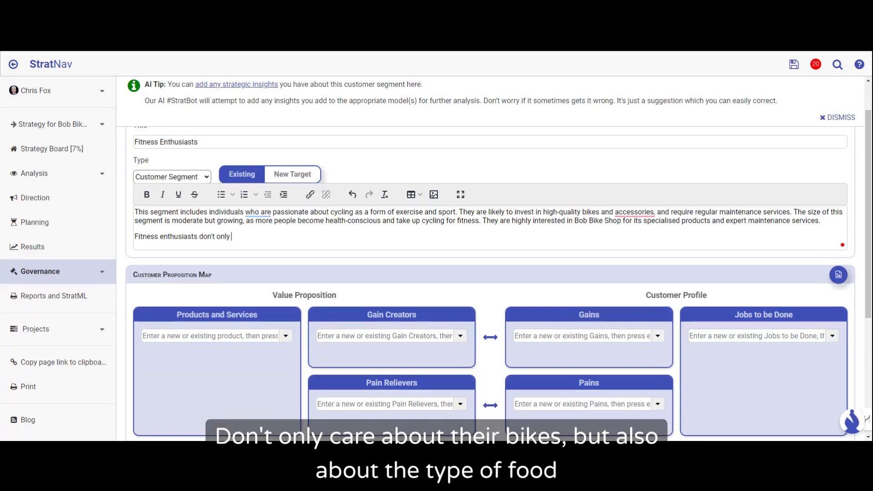
type("care about there bikes, but ")
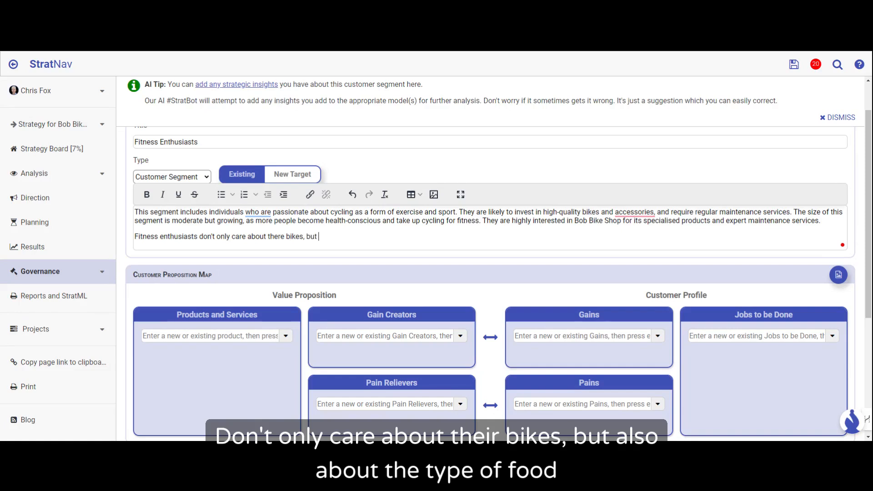
type("also about the")
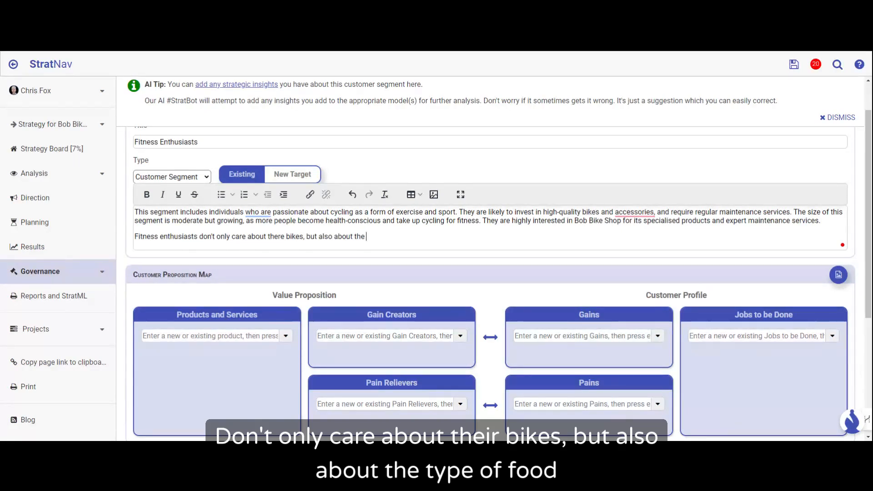
type(" type of food they ne")
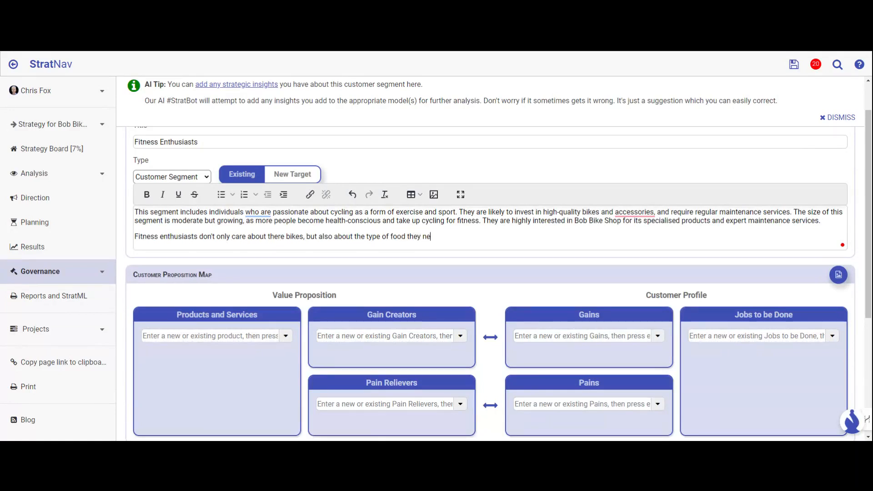
type("ed to eat on long rides.")
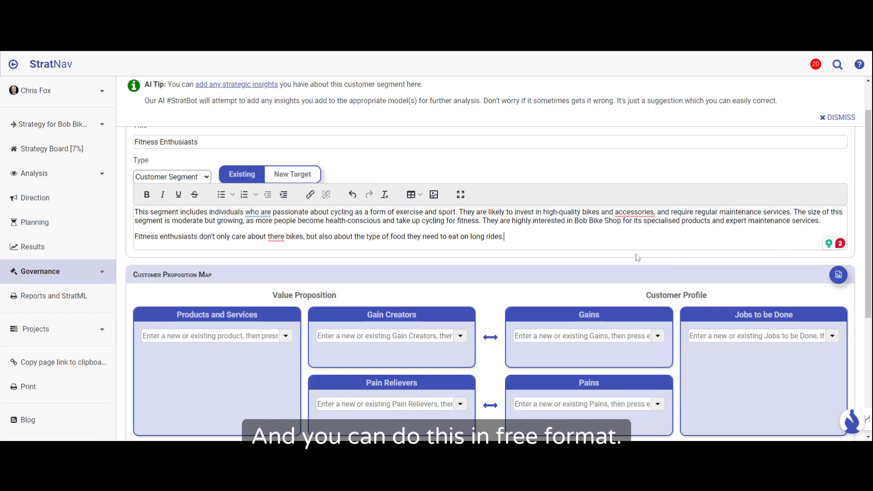
Step: Look over the segment's Customer Proposition Map and dismiss the AI tip about adding strategic insights
scroll(600, 256, "down", 1)
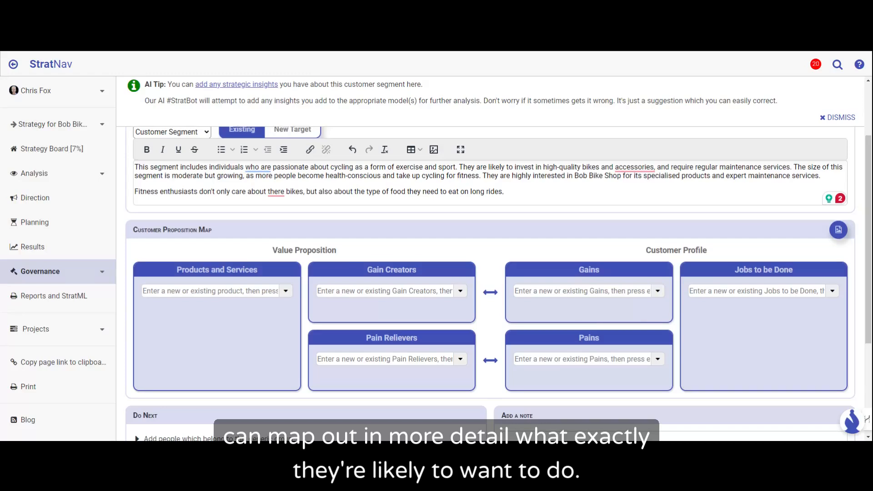
scroll(490, 273, "up", 2)
left_click(845, 124)
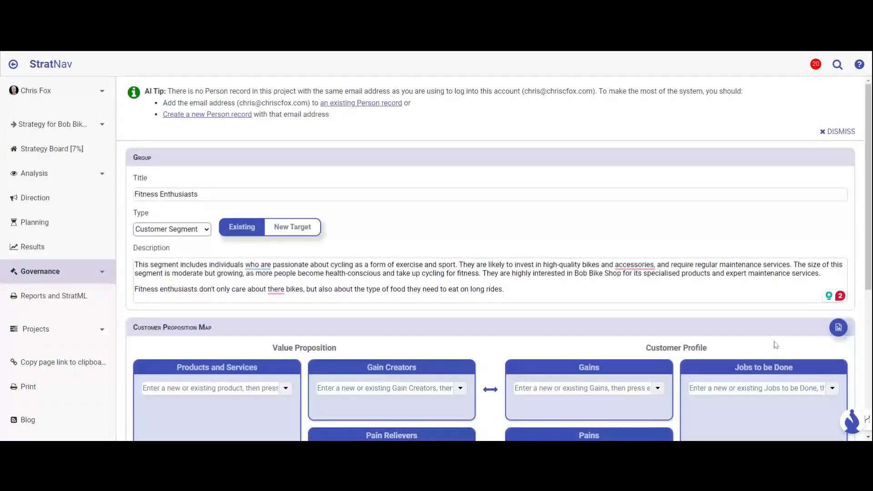
Step: Add "Buy a high quality bike" to Jobs to be Done in the Fitness Enthusiasts proposition map
left_click(728, 388)
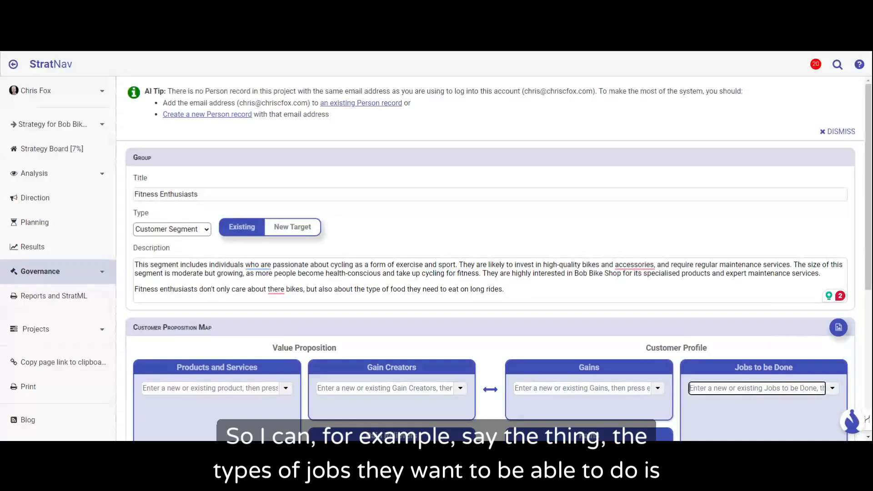
scroll(809, 341, "down", 2)
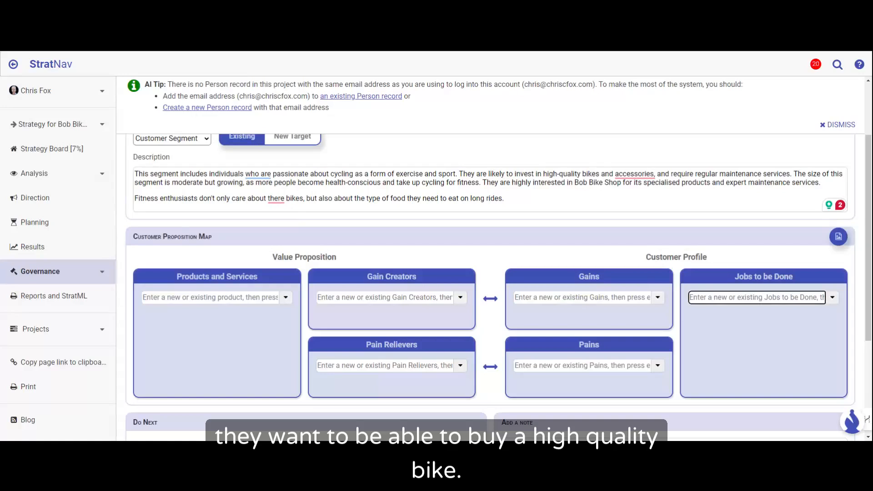
type("Buy a")
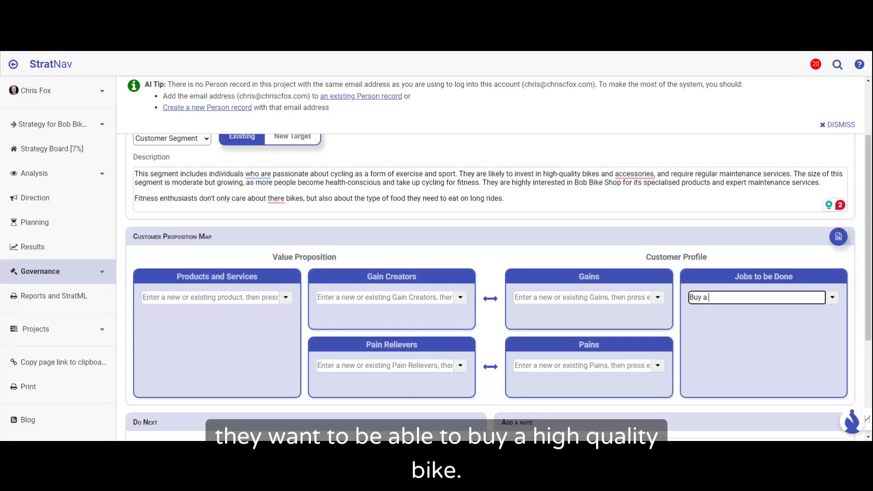
type(" high quality bike")
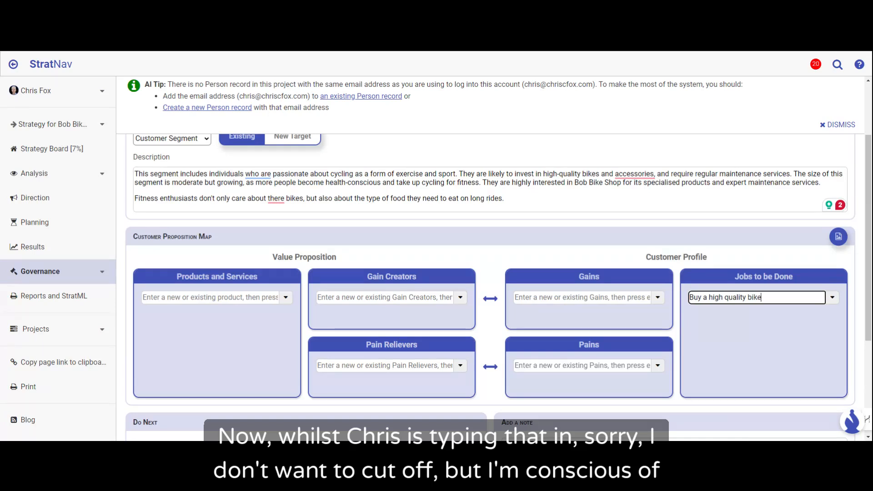
key("Return")
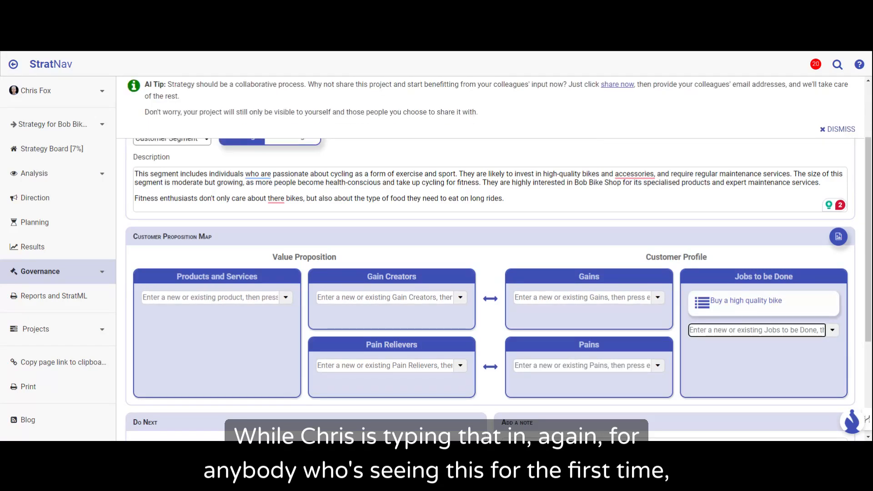
Step: Add "Go on long rides with other enthusiasts" to Jobs to be Done in the Fitness Enthusiasts proposition map
type("Go")
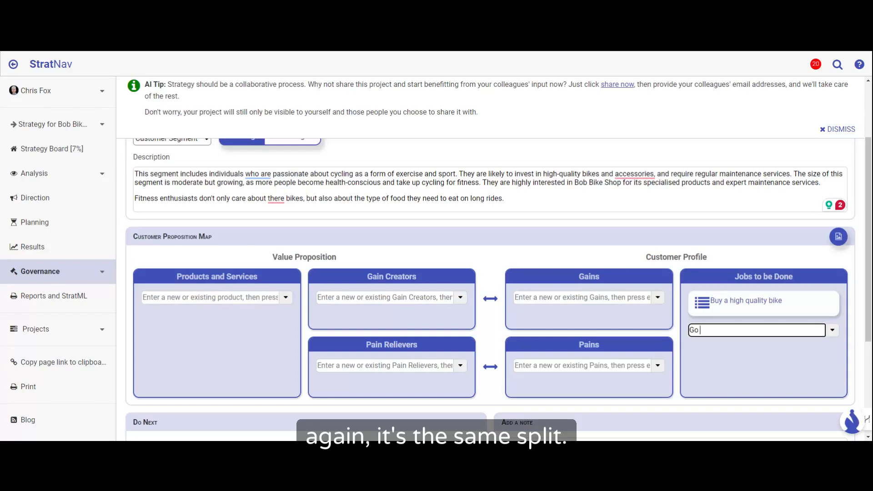
type(" on l")
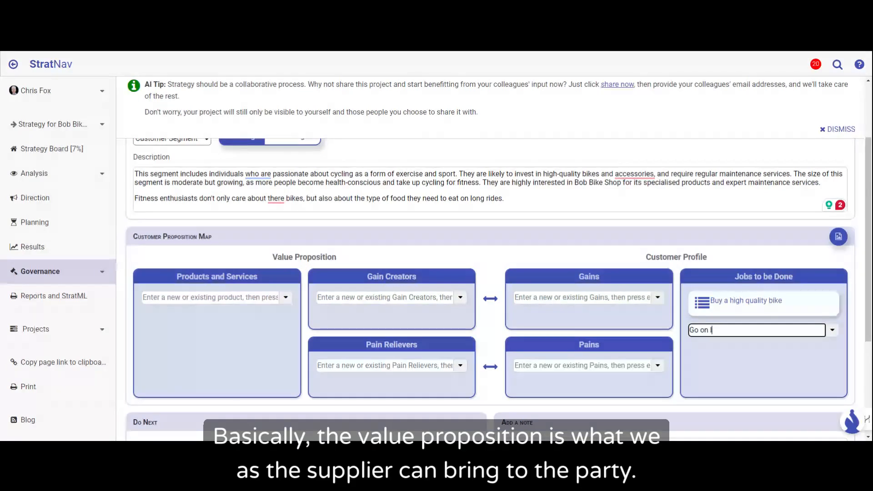
type("ong rides with")
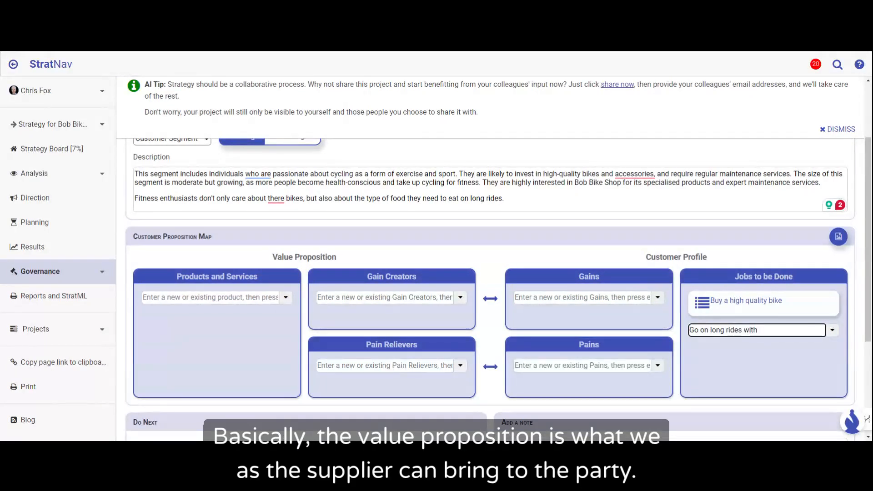
type(" other ehtu")
key("BackSpace")
key("BackSpace")
key("BackSpace")
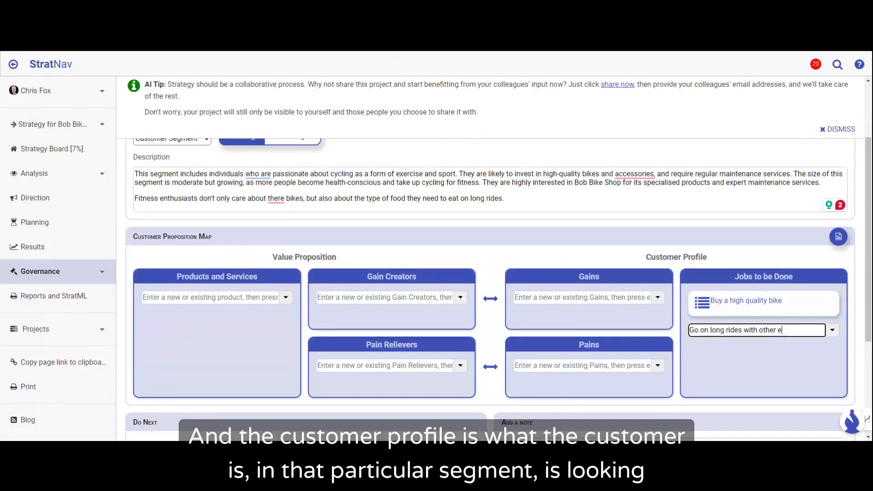
type("nthisiasts")
key("Return")
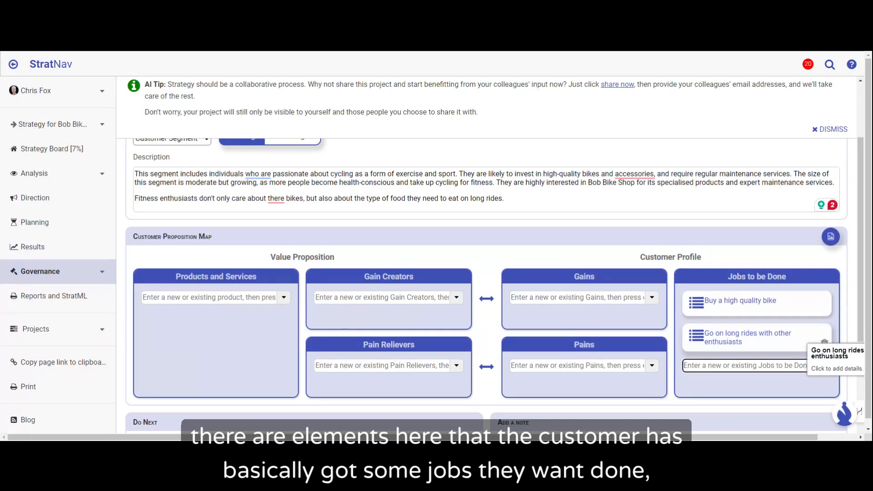
Step: Add "Buy cycling clothing and equipment" as another entry under Jobs to be Done in the Customer Profile
type("Buy")
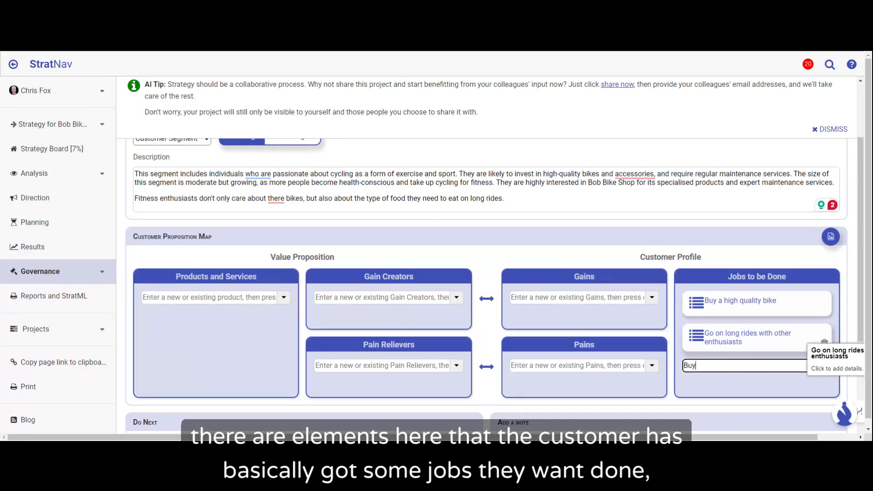
type(" cycling")
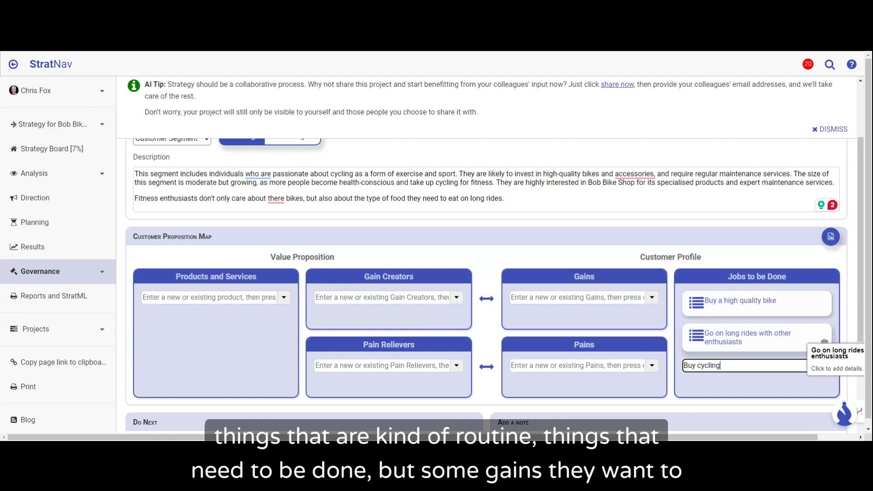
type(" clothing and equipment")
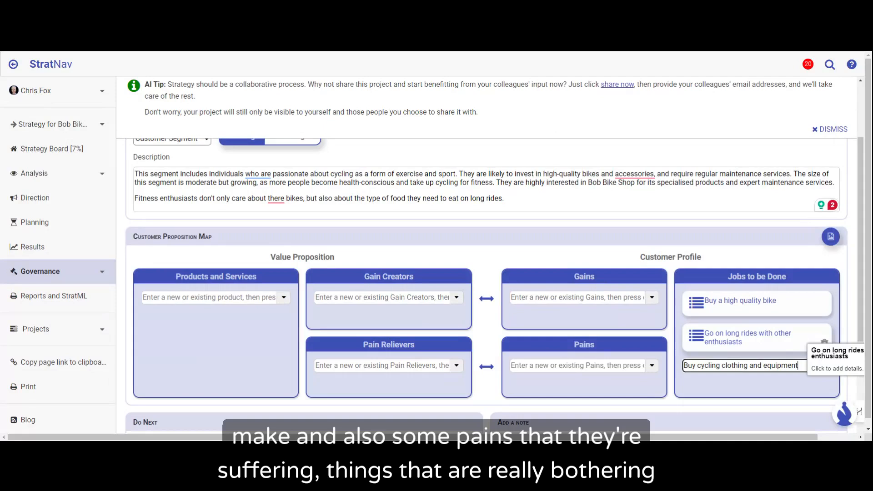
key("Return")
Step: Add "Get fit" to Gains in the segment's Customer Profile
left_click(583, 298)
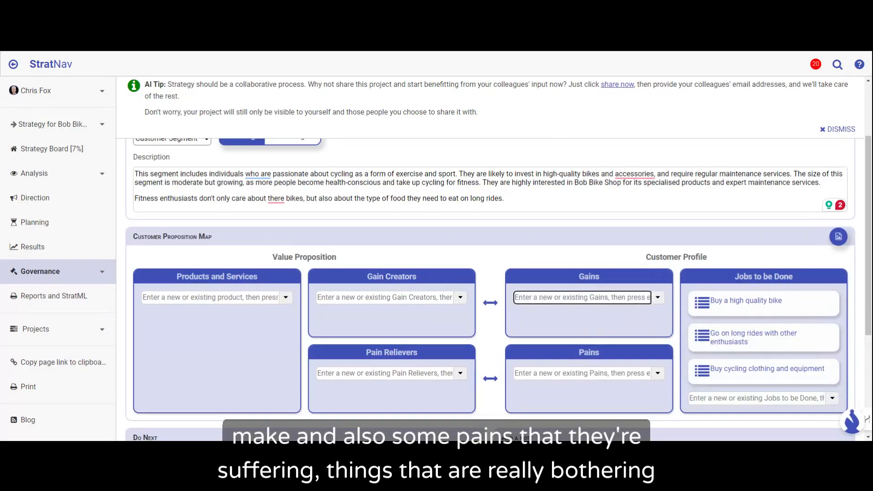
type("Get fit")
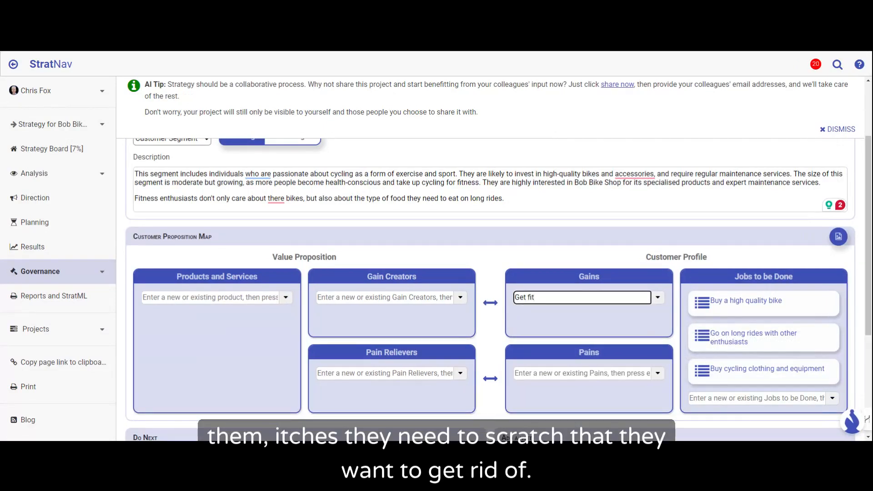
left_click(583, 373)
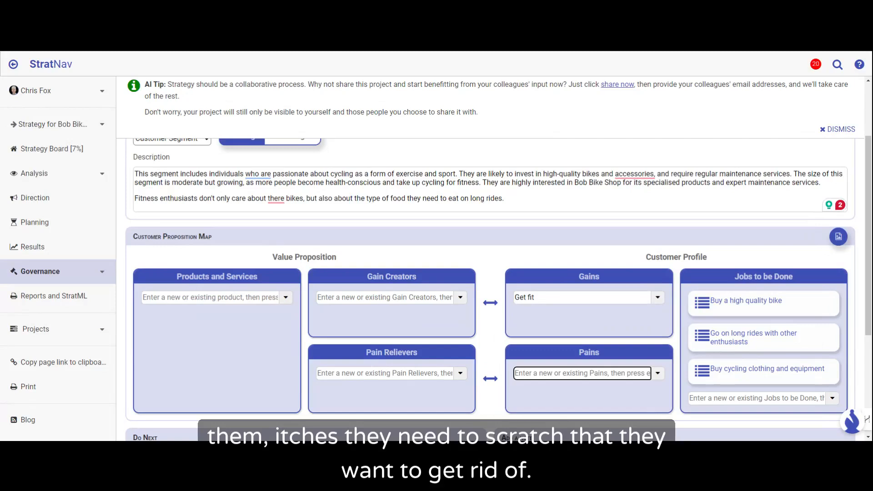
left_click(542, 297)
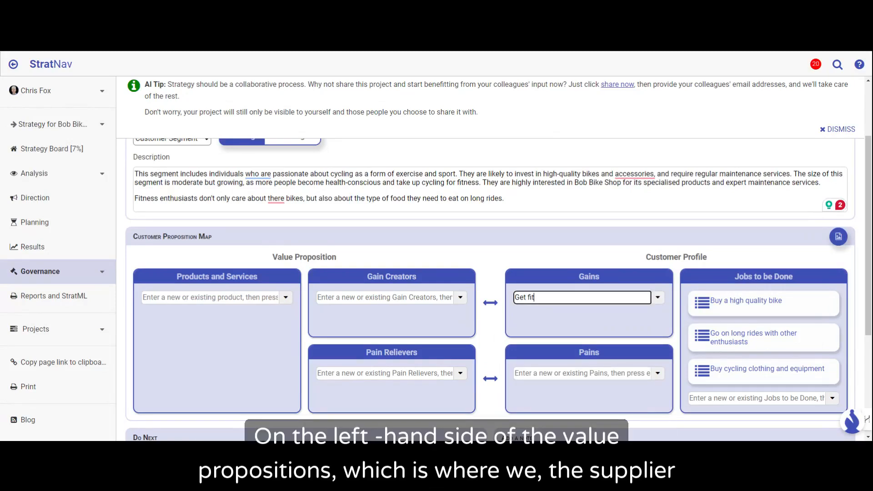
key("Return")
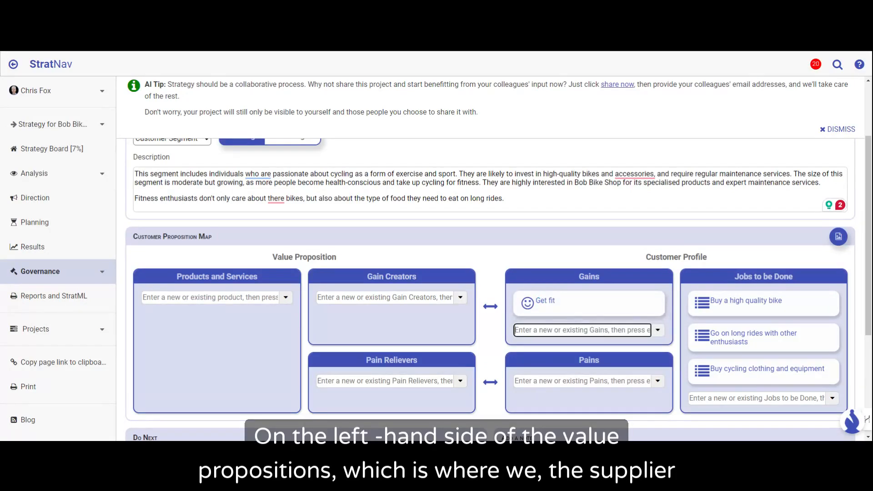
Step: Add "Punctures" and "Breakdowns" as two separate entries under Pains in the Customer Profile
left_click(539, 382)
type("Punctures")
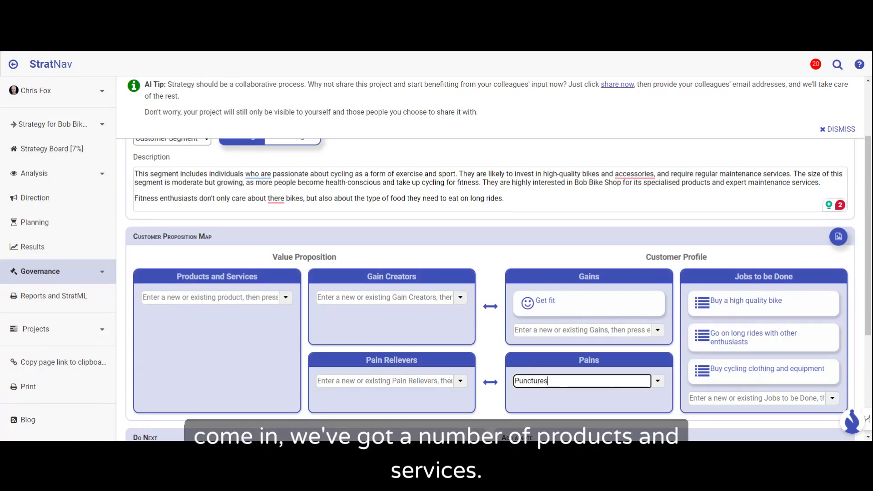
key("Return")
type("Breakdowns")
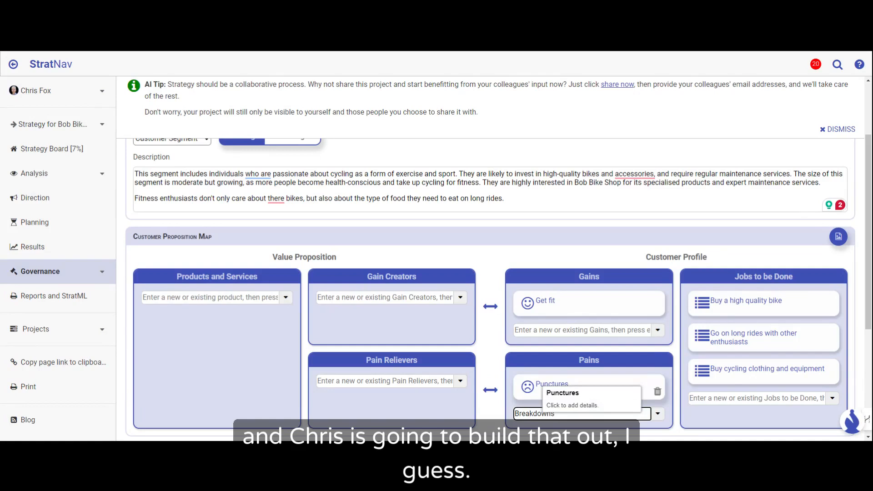
key("Return")
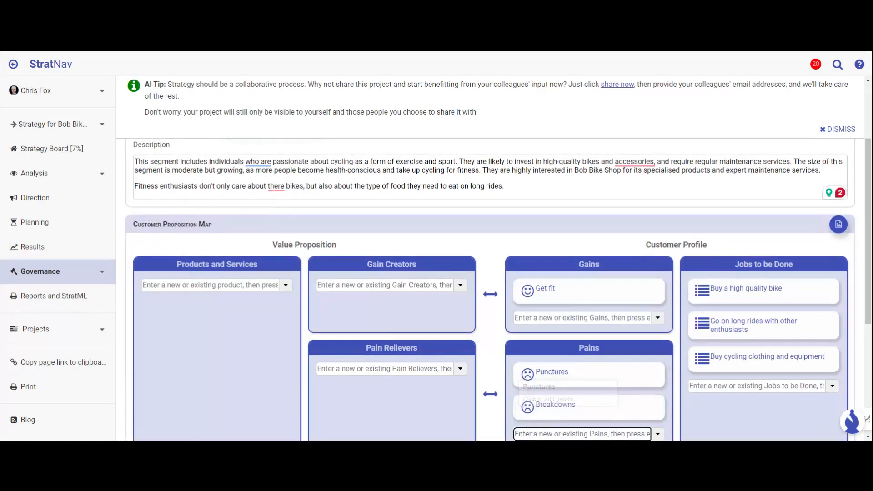
Step: Add "Bike Sales" to Products and Services on the Value Proposition side of the map
left_click(385, 285)
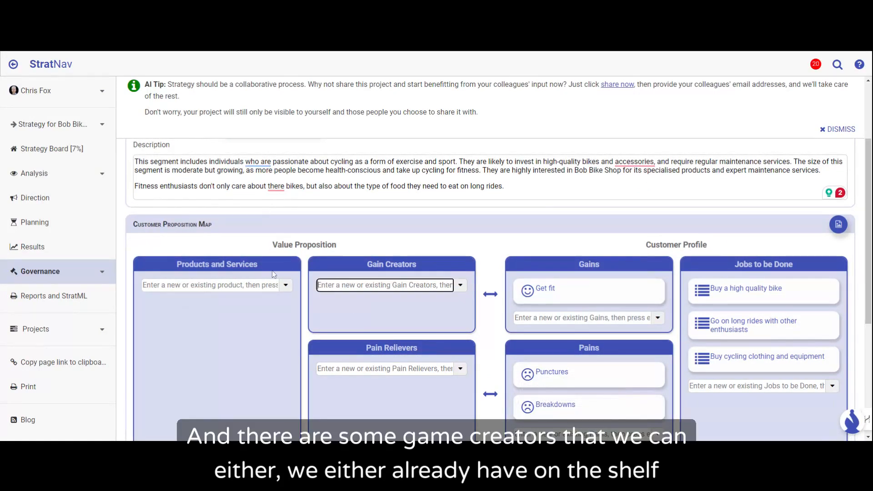
left_click(239, 286)
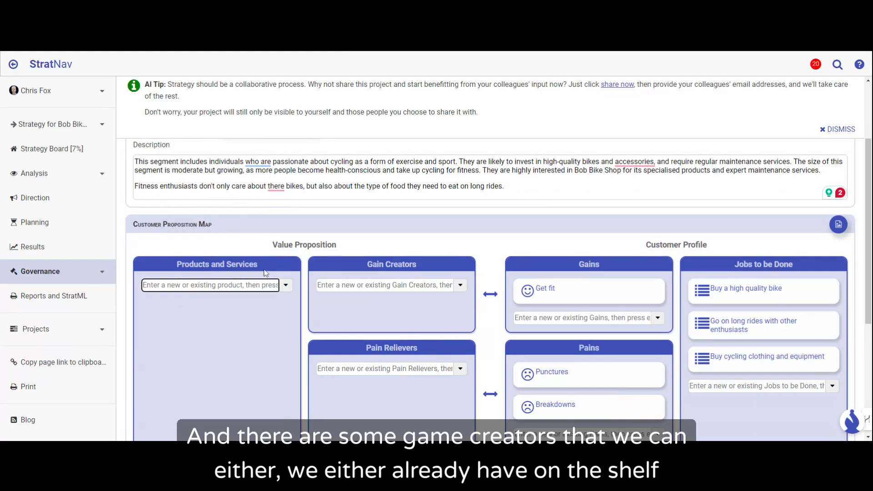
type("Bike Sales")
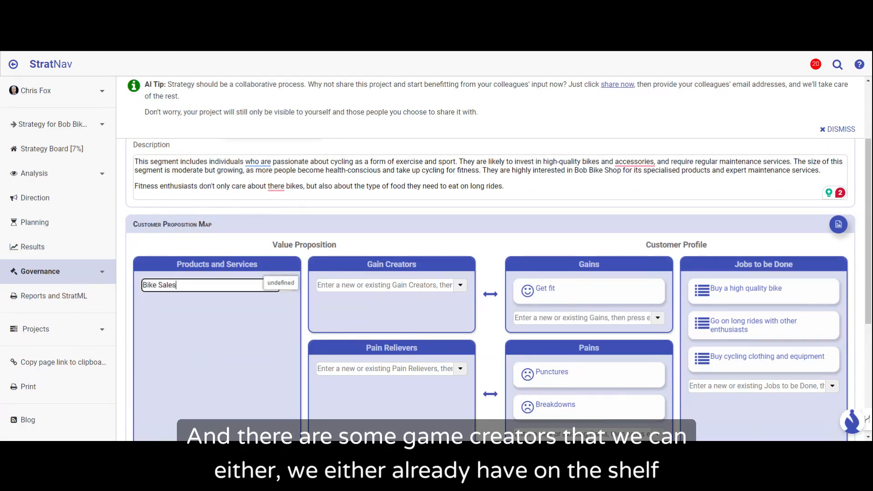
key("Return")
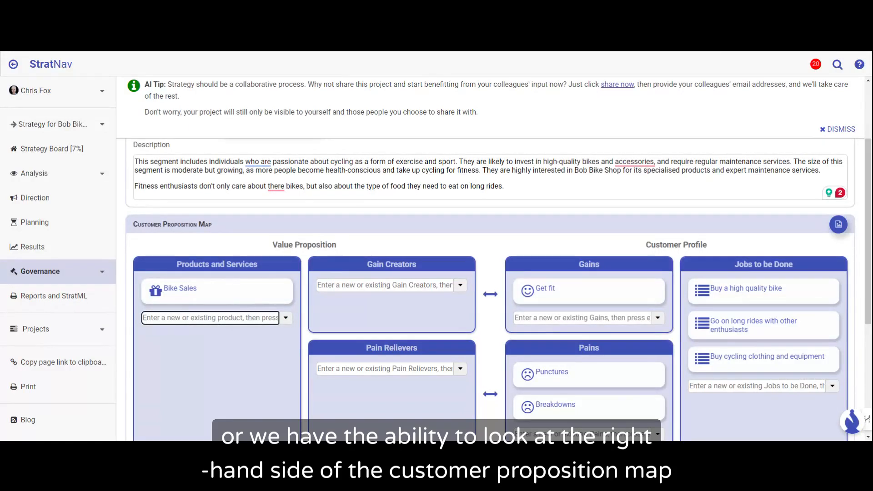
Step: Add "Organised rides and community" to Gain Creators in the Value Proposition
left_click(386, 286)
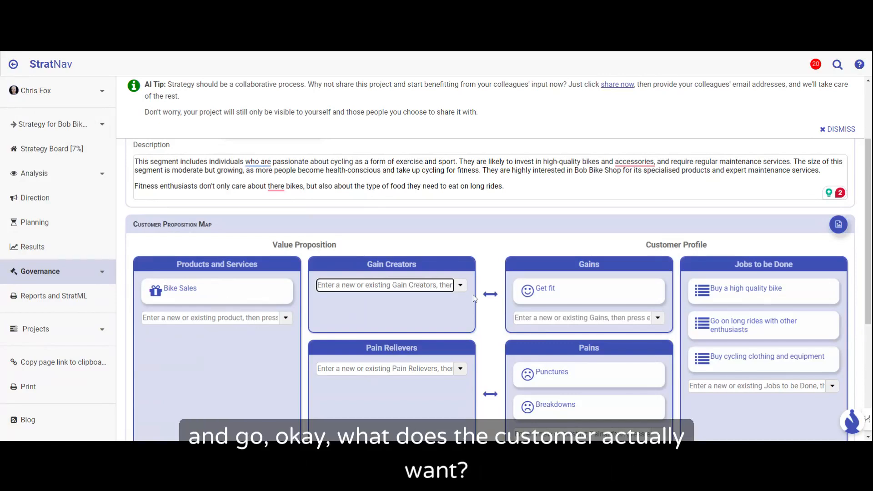
type("Organised ")
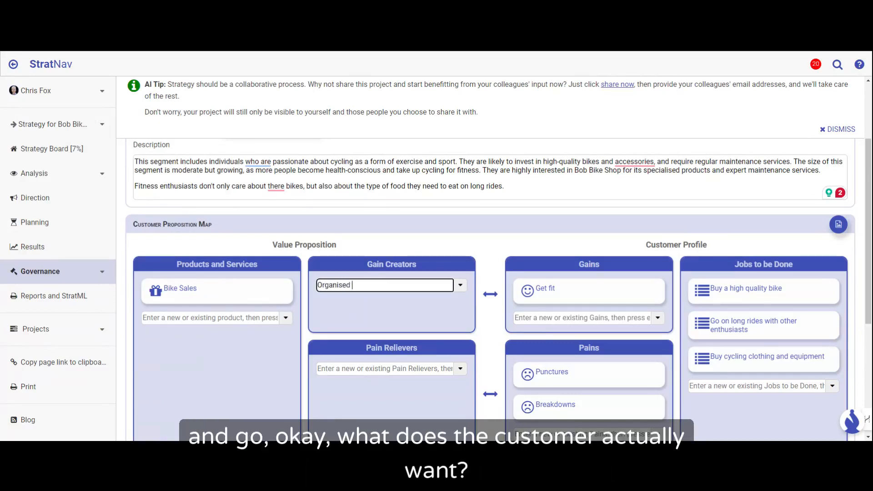
type("ri")
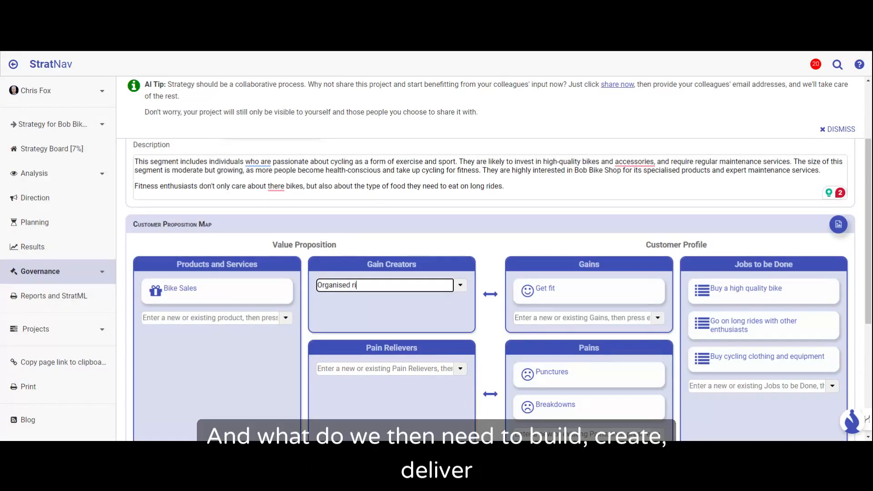
type("des and com")
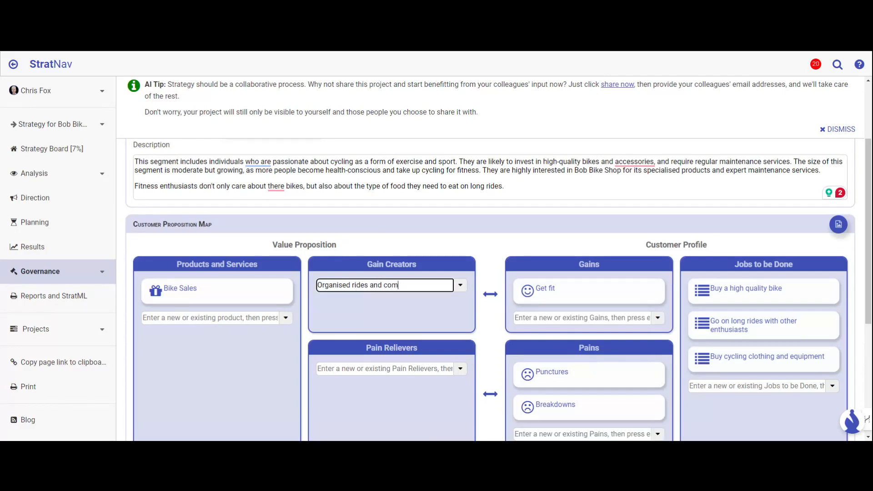
type("munity")
key("Return")
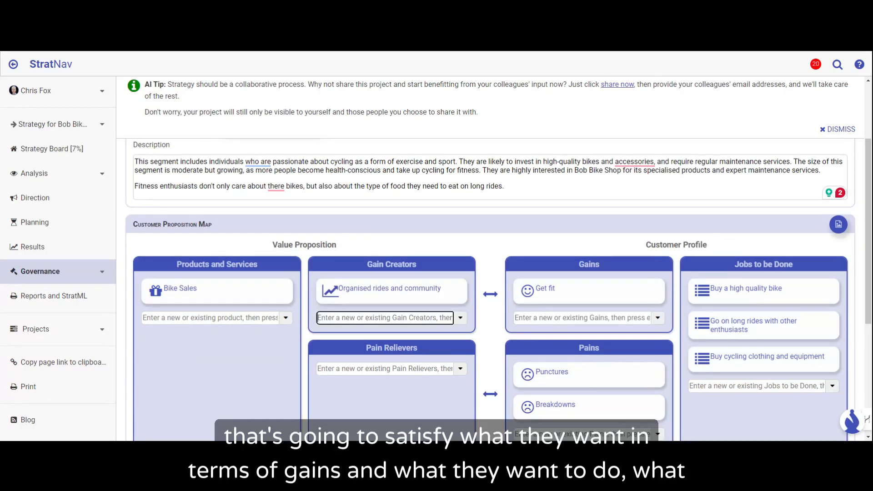
Step: Add "Clothing and equipment sales" as another entry under Products and Services in the Value Proposition
left_click(218, 318)
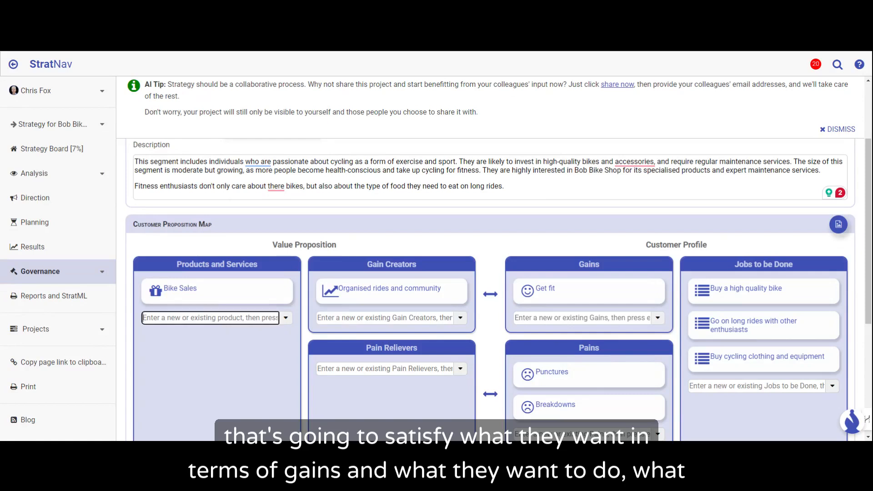
type("Cl")
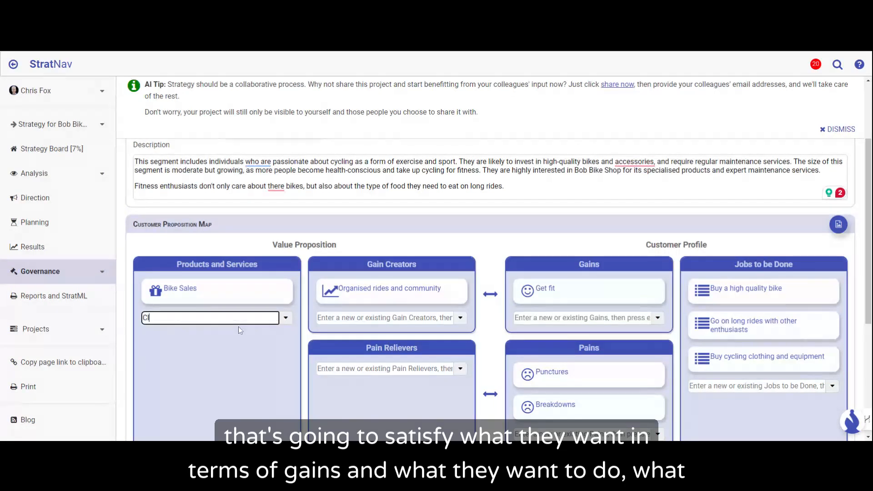
type("othing and equipment ")
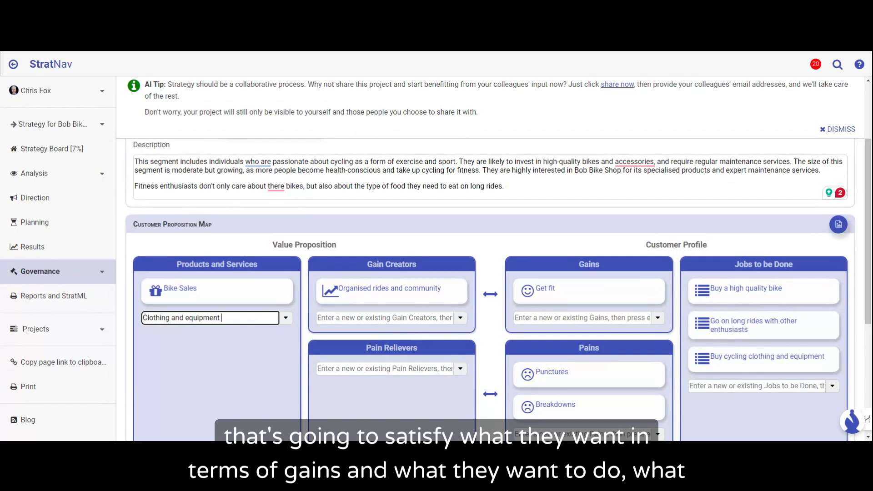
type("sales")
key("Return")
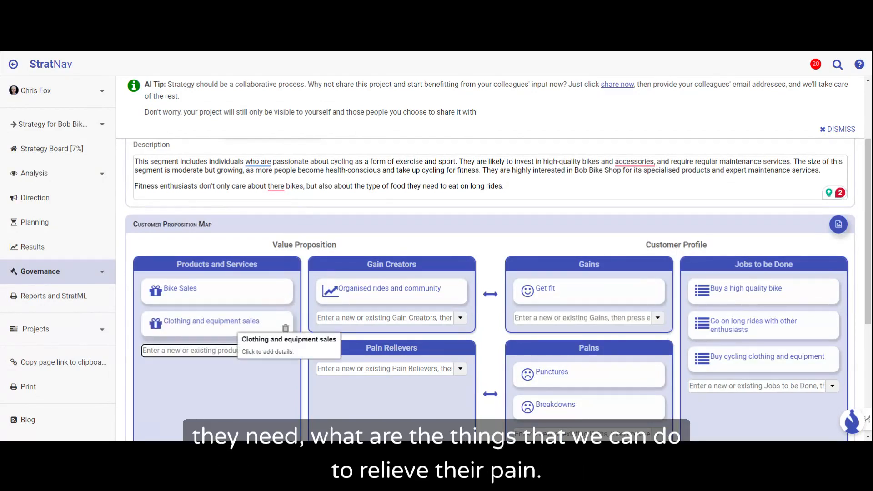
Step: Add "A bike workshop" to Pain Relievers in the Value Proposition
left_click(349, 370)
type("A bi")
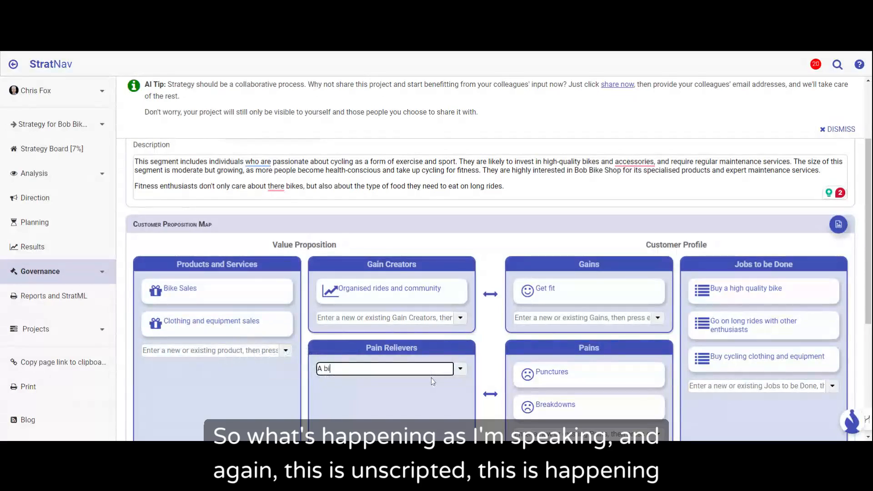
type("ke workshop")
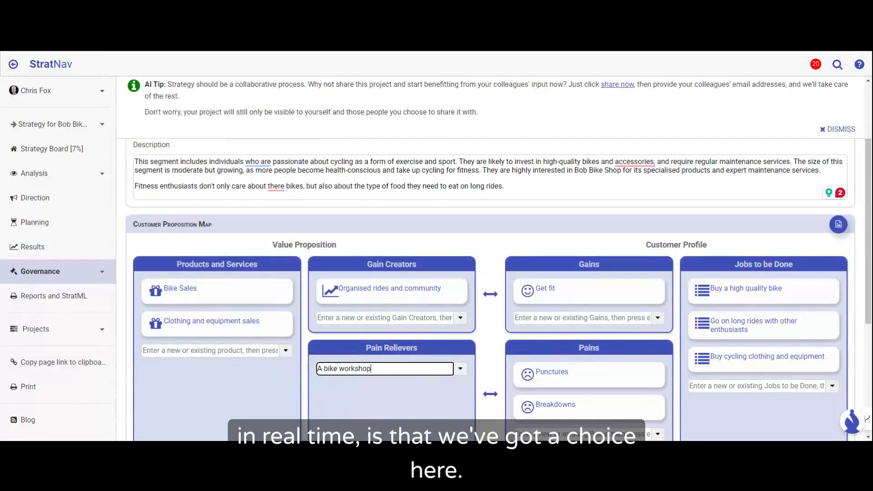
key("Return")
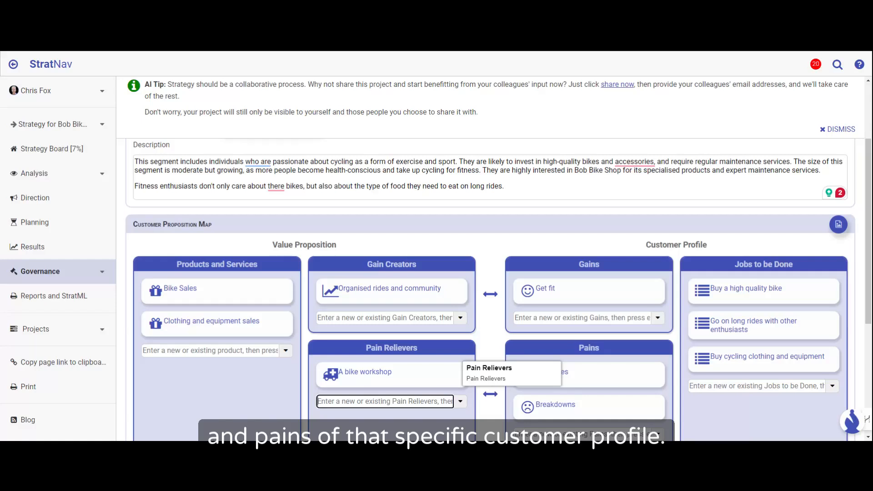
scroll(463, 354, "down", 1)
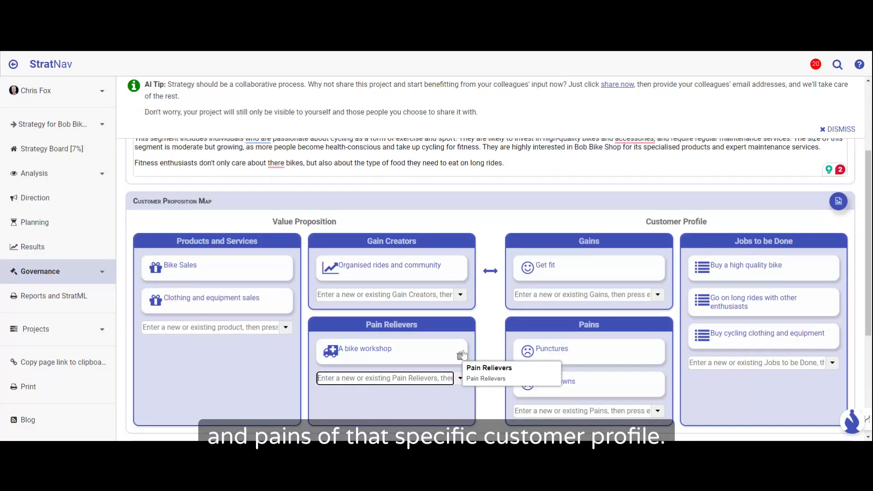
scroll(463, 355, "down", 3)
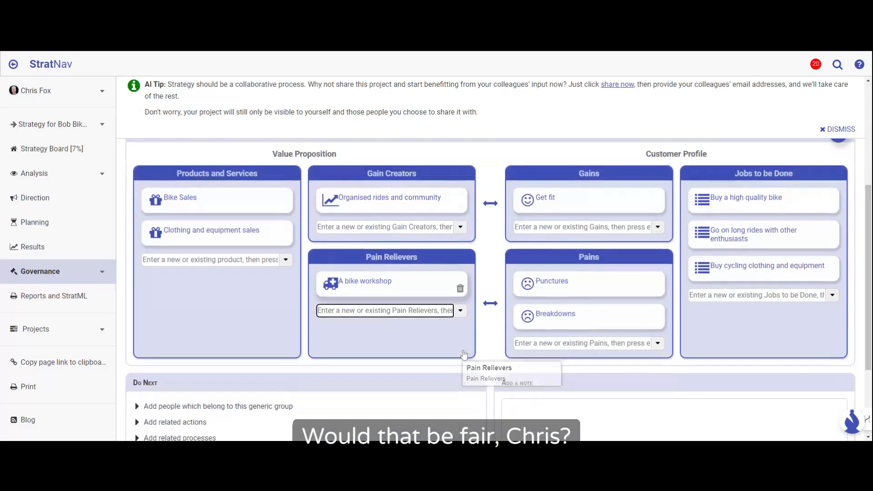
scroll(464, 354, "up", 2)
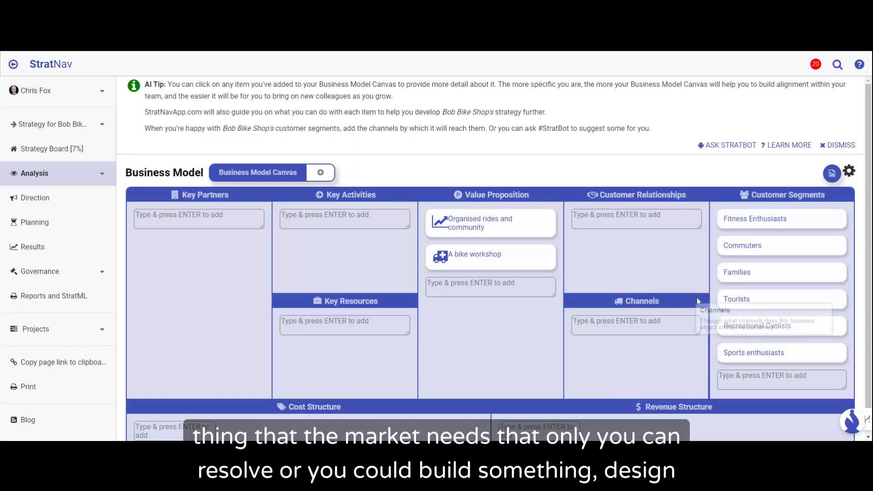
mouse_move(697, 297)
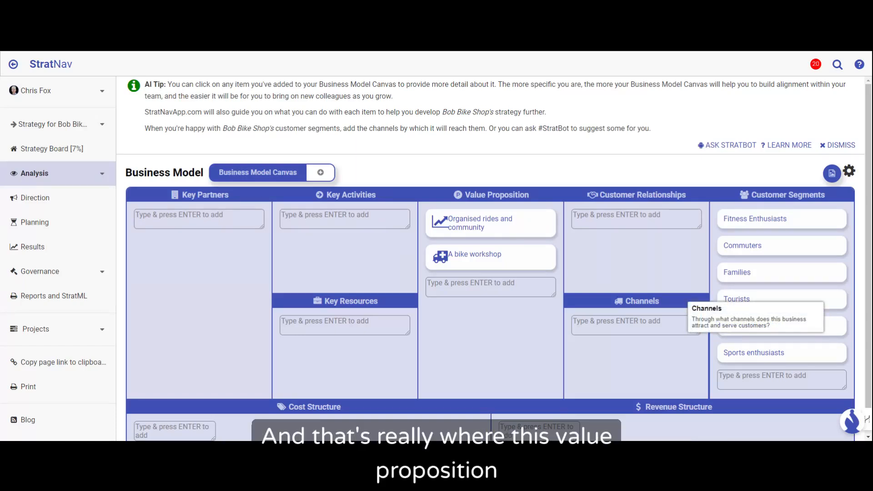
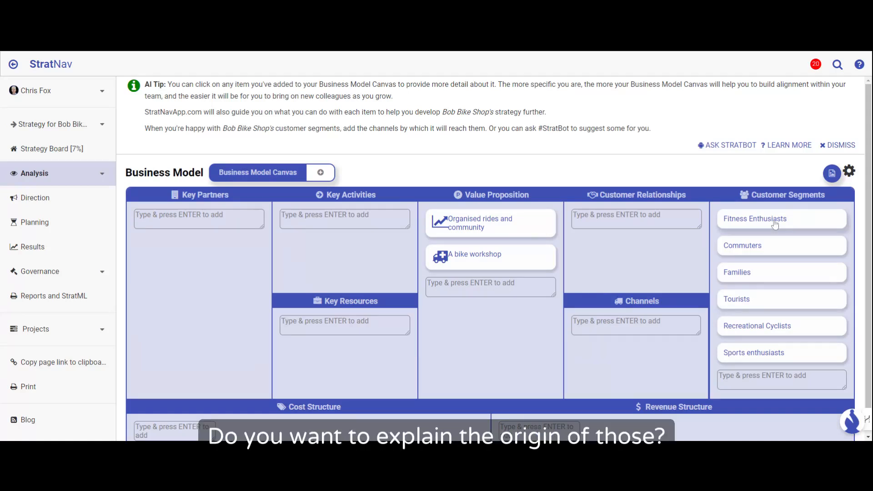
Step: Open the Fitness Enthusiasts customer segment, review its Customer Proposition Map, and return to the Business Model Canvas
mouse_move(775, 222)
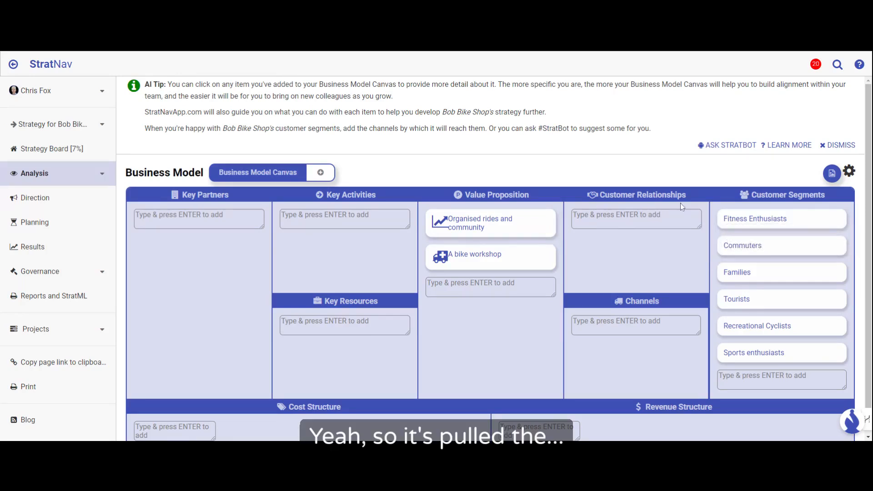
mouse_move(729, 199)
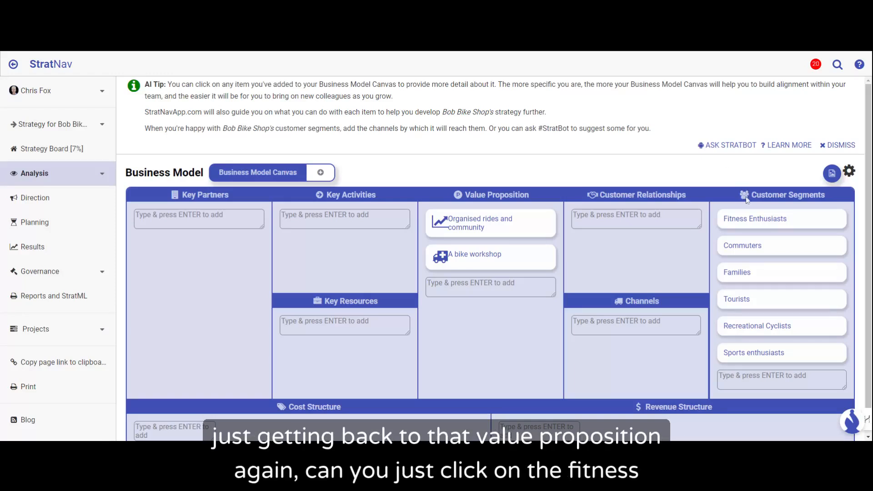
mouse_move(754, 223)
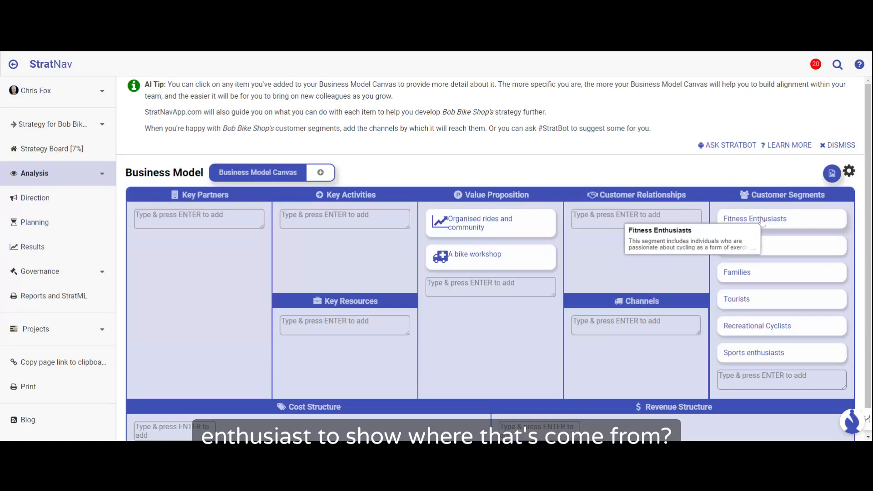
left_click(763, 222)
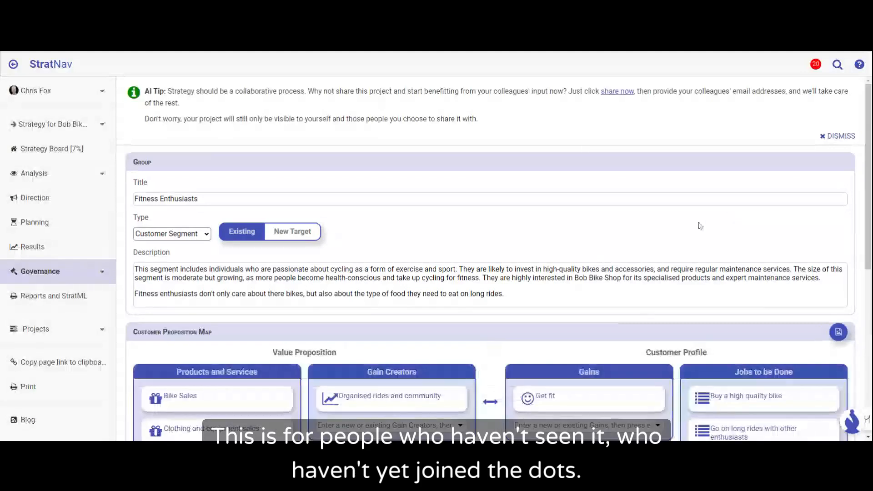
scroll(700, 226, "down", 3)
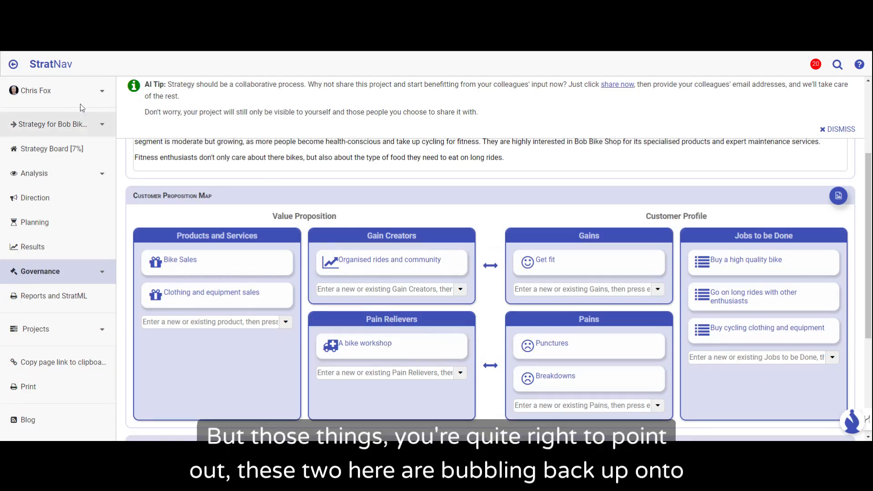
left_click(14, 65)
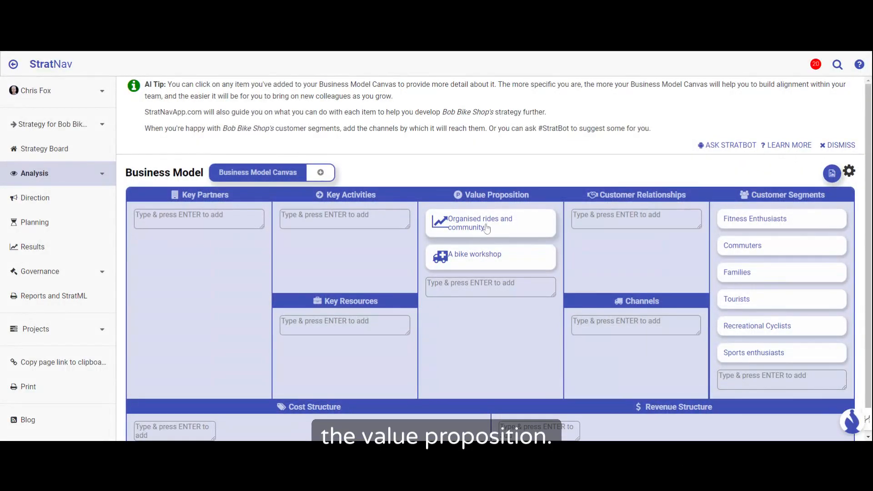
Step: Ask StratBot to suggest channels by which Bob Bike Shop can reach its customer segments
left_click(480, 263)
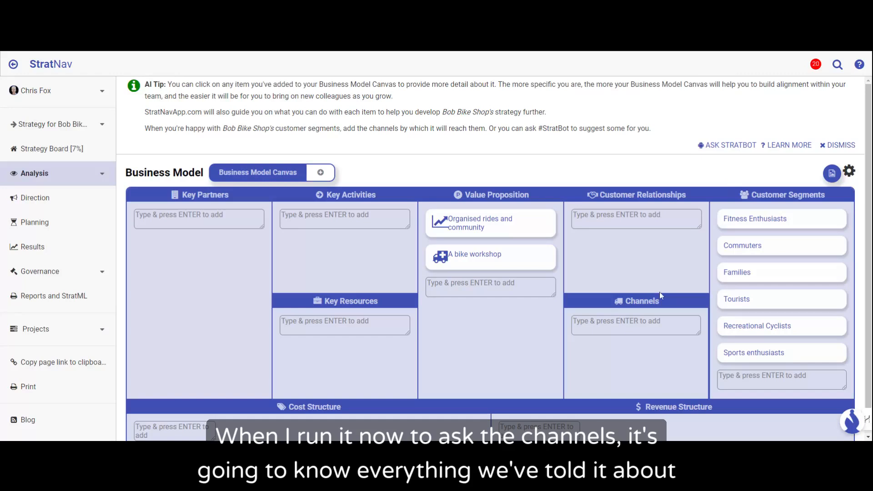
left_click(778, 218)
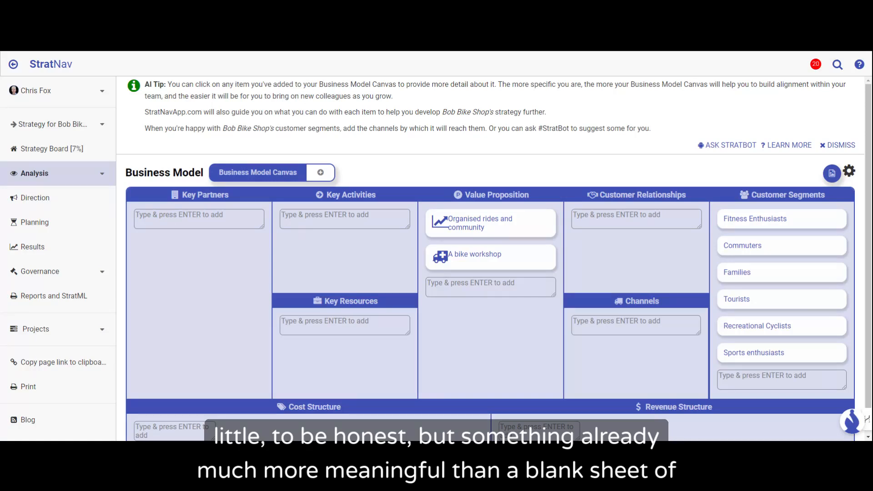
left_click(731, 145)
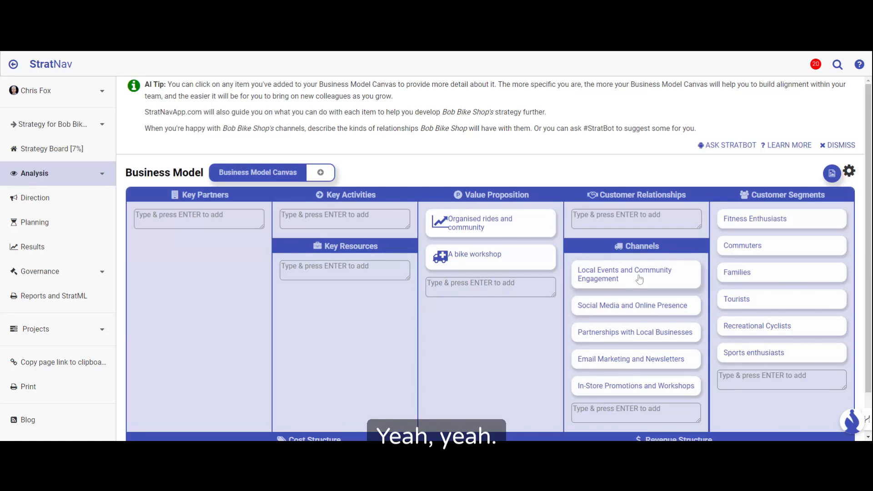
Step: Open the Local Events and Community Engagement channel, read its description, and return to the Business Model Canvas
left_click_drag(640, 277, 624, 383)
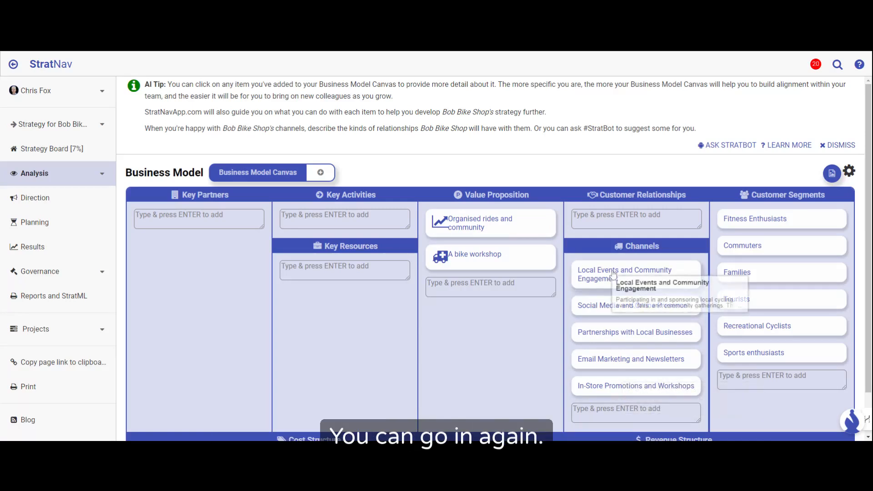
left_click(614, 274)
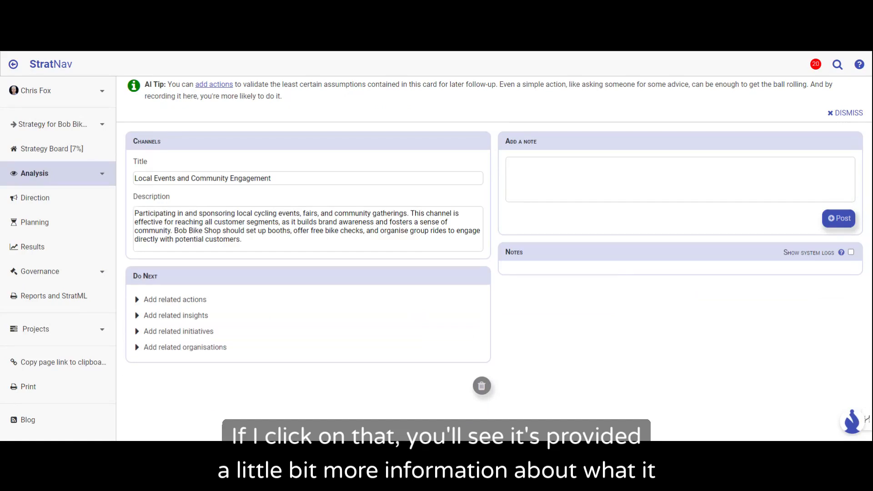
left_click_drag(135, 213, 243, 240)
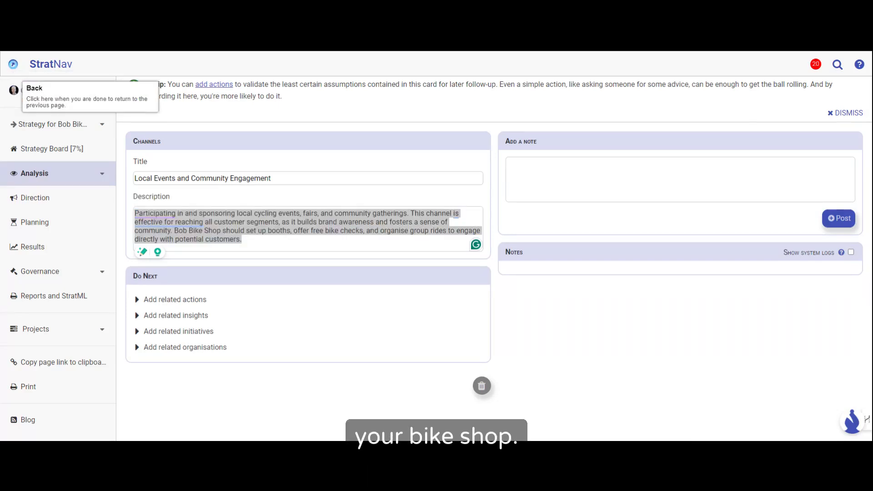
left_click(14, 66)
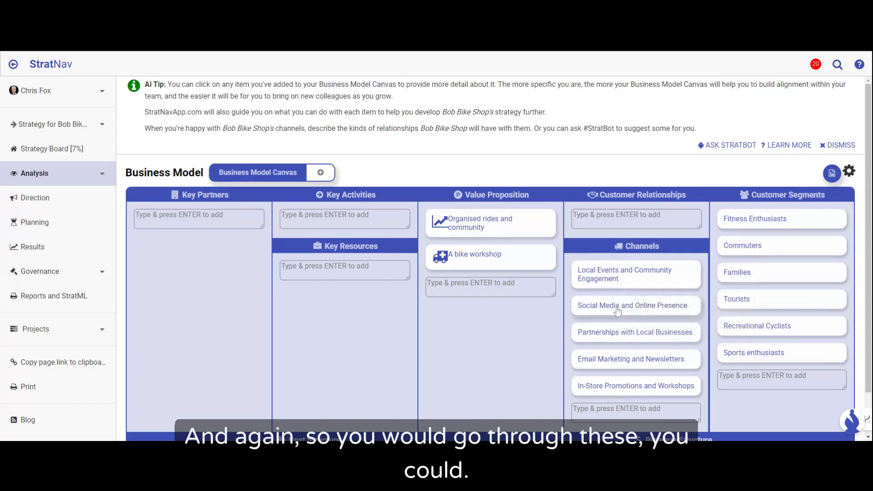
Step: Ask StratBot to suggest the customer relationships for the Business Model Canvas
mouse_move(618, 311)
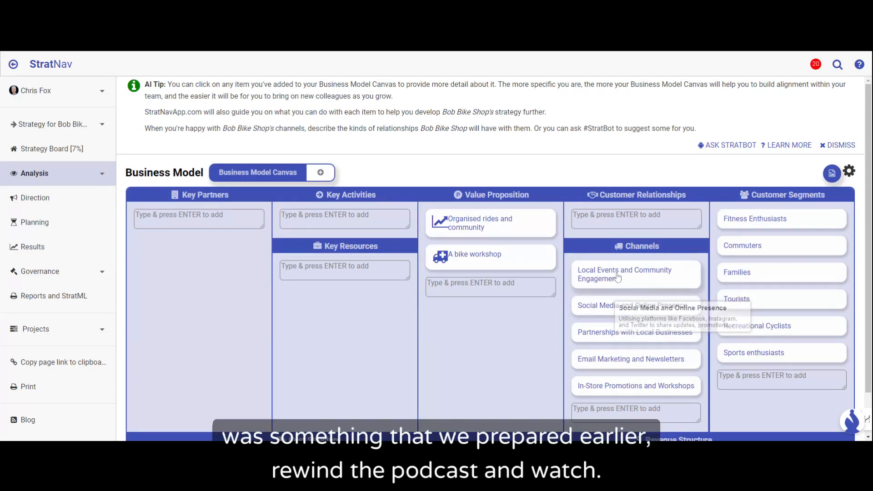
mouse_move(618, 278)
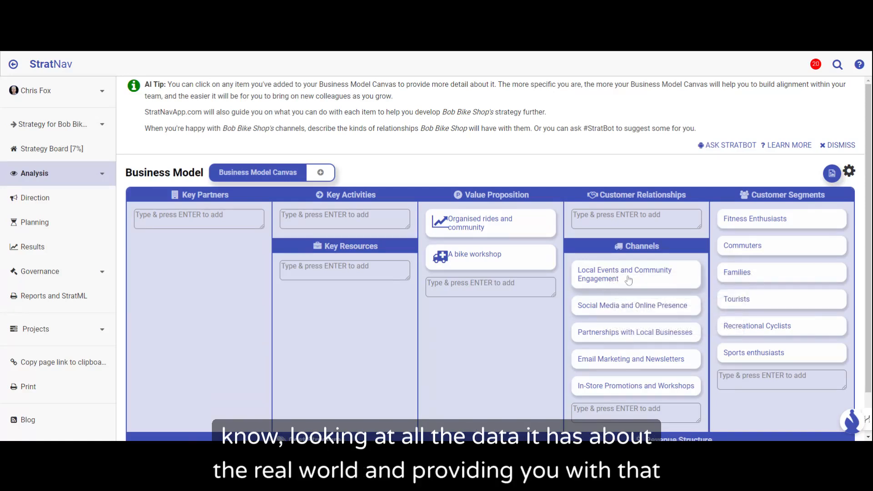
mouse_move(646, 275)
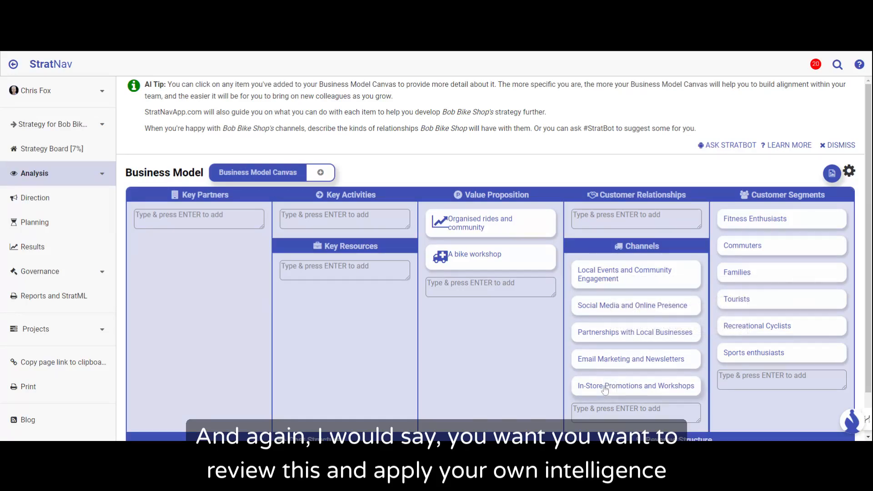
mouse_move(604, 389)
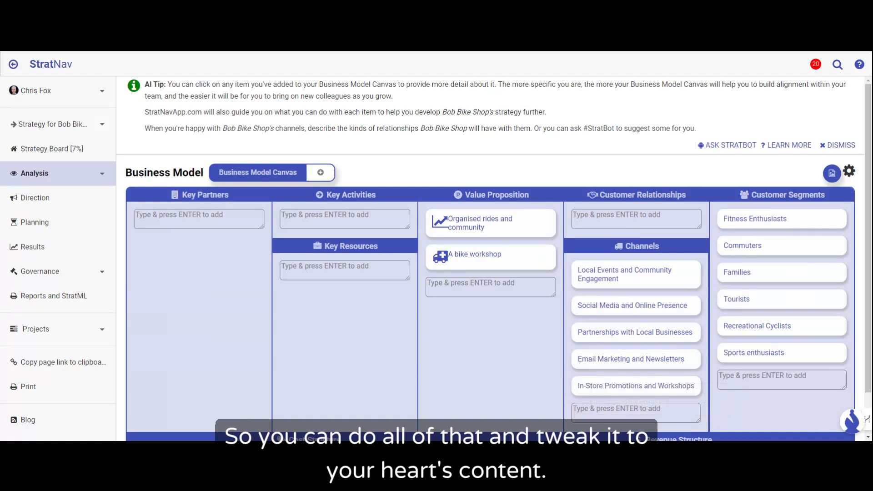
left_click(730, 146)
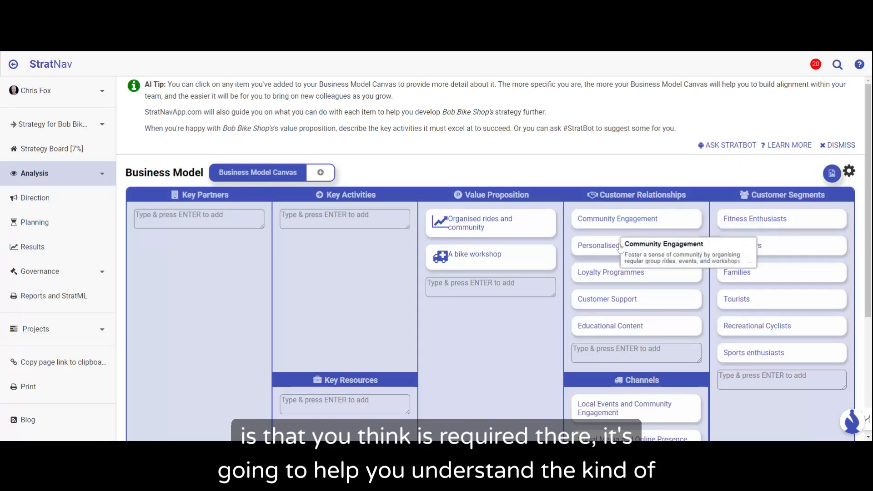
Step: Open the Educational Content customer relationship, read its description, and return to the Business Model Canvas
left_click(674, 326)
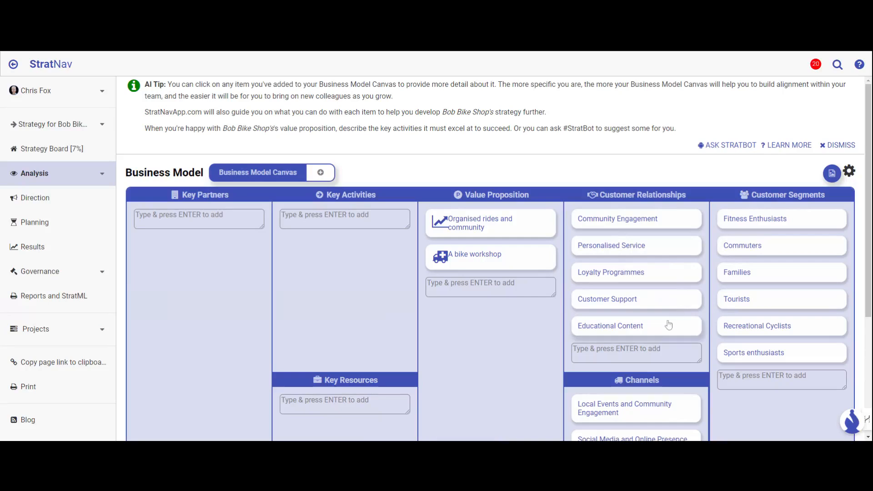
mouse_move(656, 332)
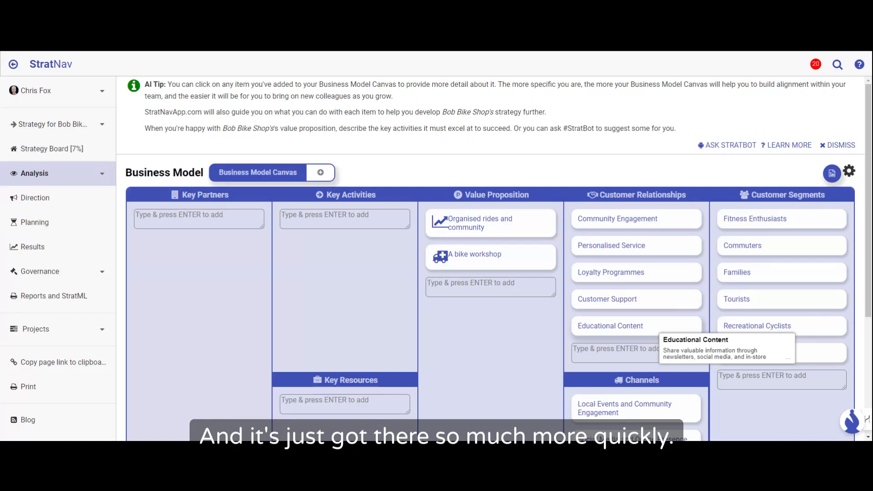
left_click(633, 329)
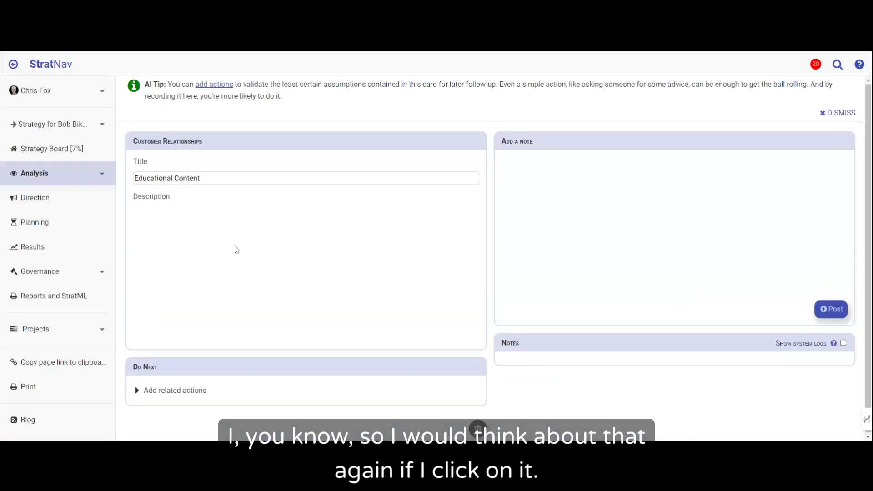
left_click_drag(143, 214, 343, 223)
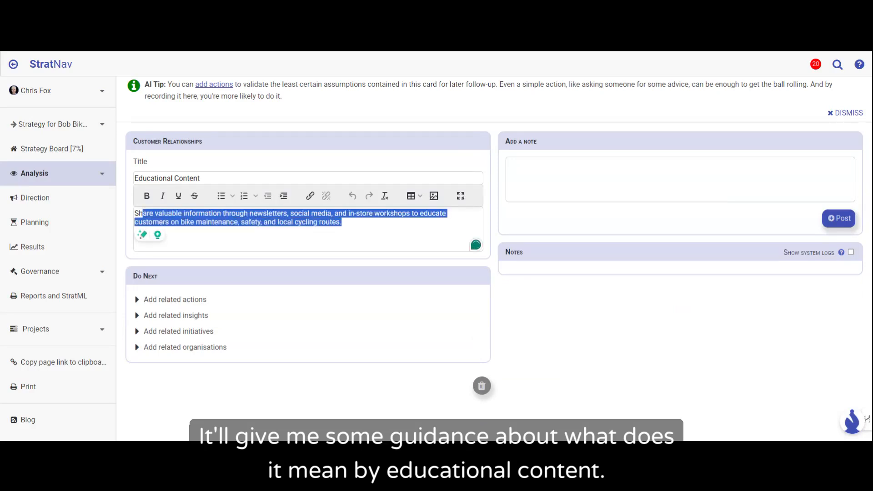
left_click(342, 222)
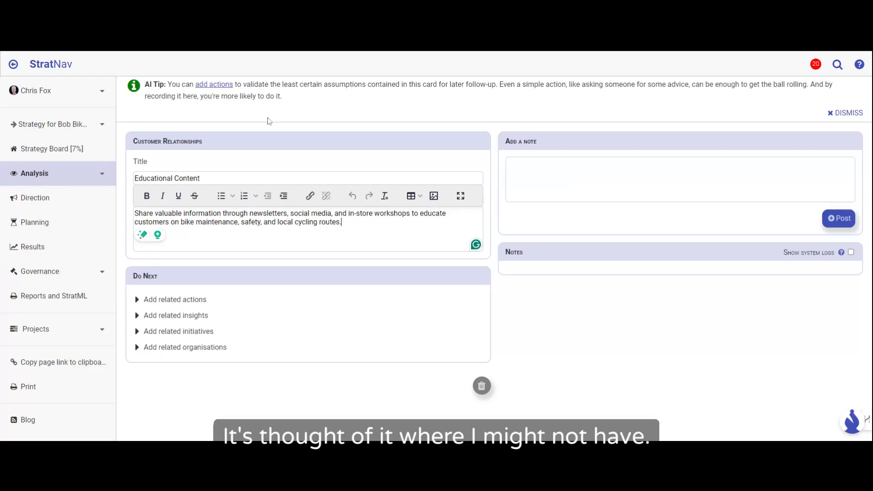
left_click(237, 156)
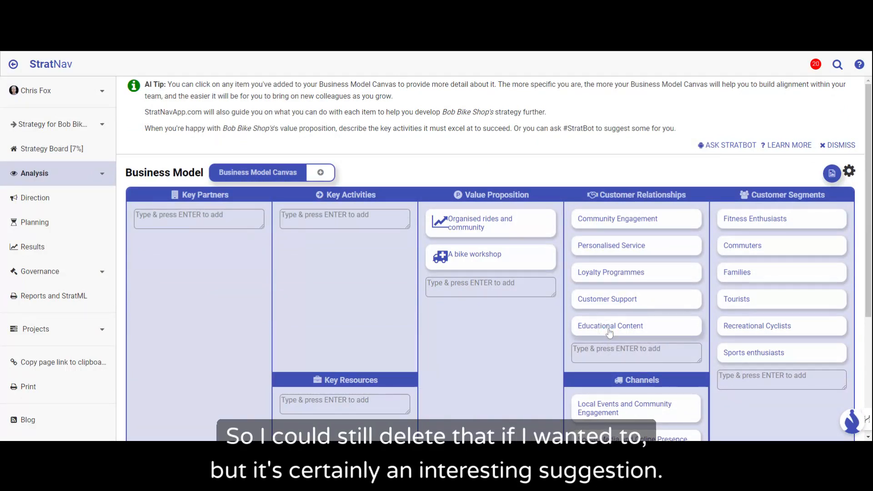
mouse_move(610, 333)
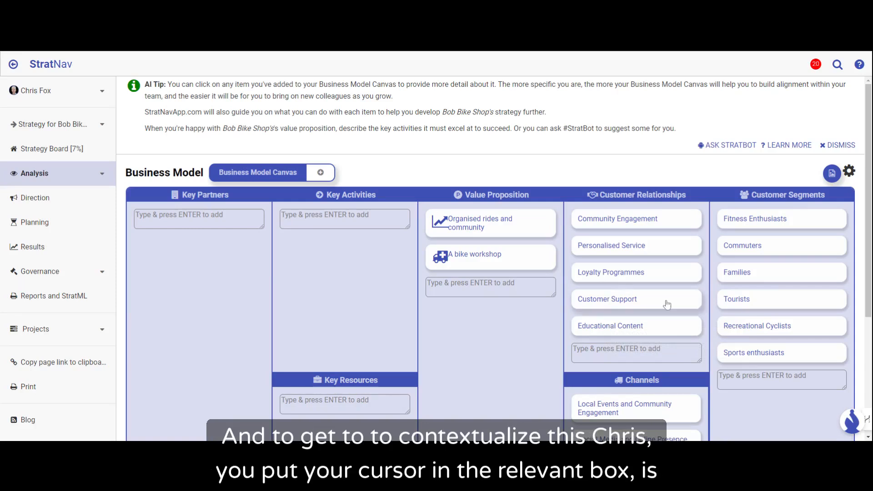
Step: Read the AI tip about key activities and ask StratBot to suggest the key activities for the canvas
mouse_move(679, 330)
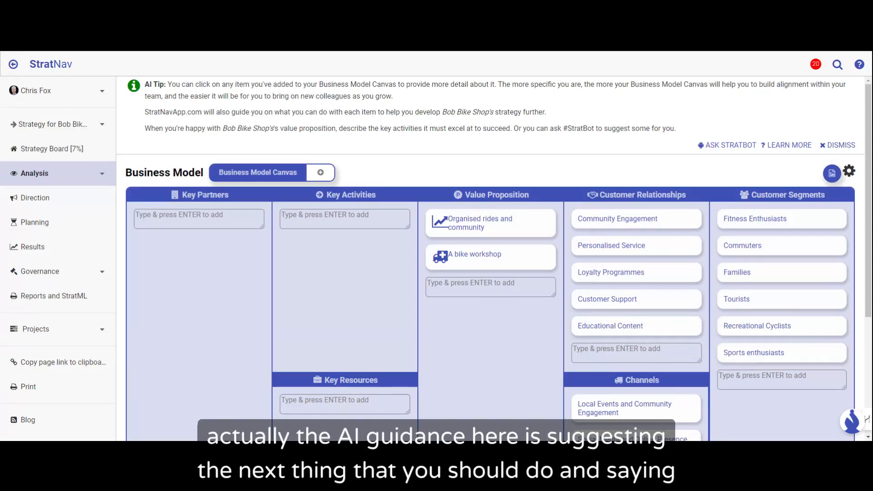
left_click_drag(144, 84, 682, 127)
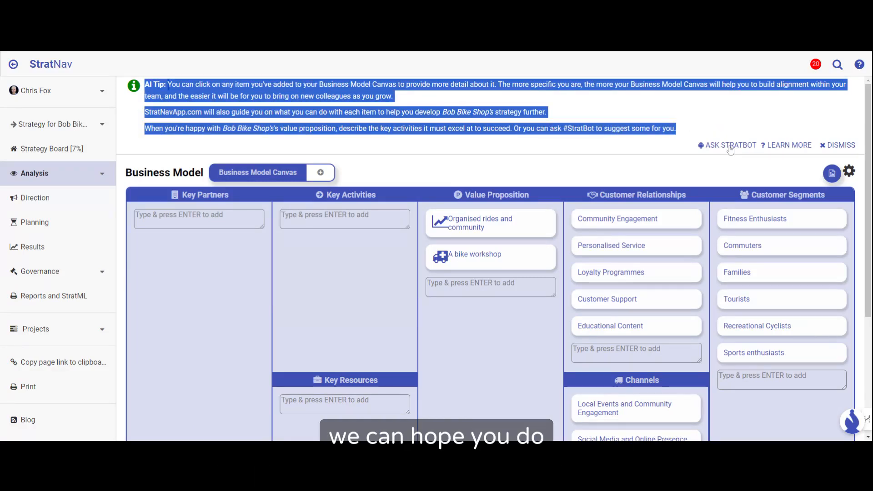
left_click(666, 114)
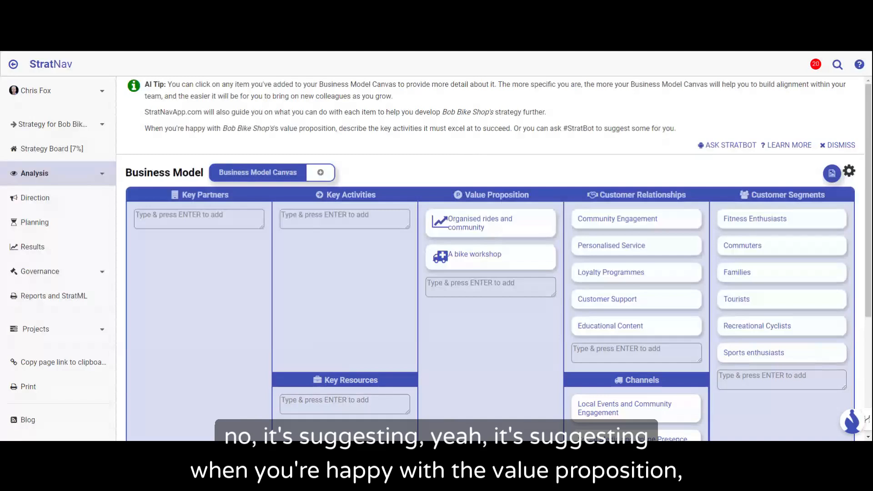
left_click_drag(380, 128, 422, 128)
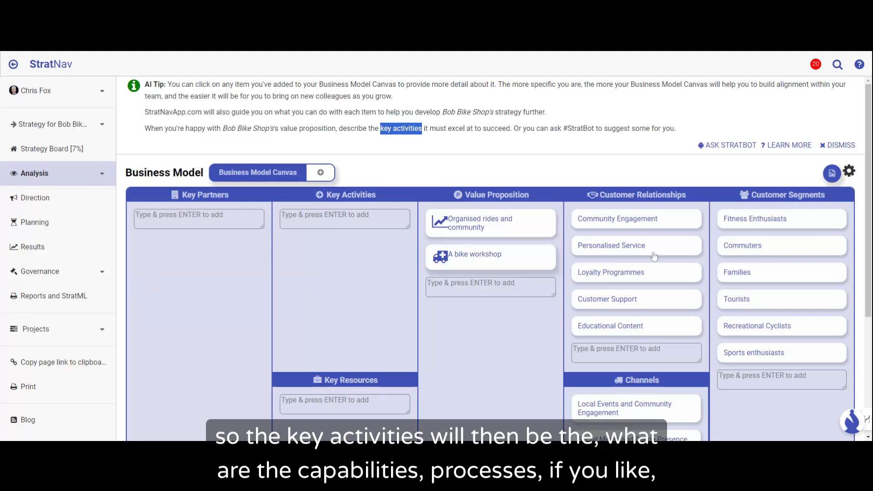
left_click(735, 146)
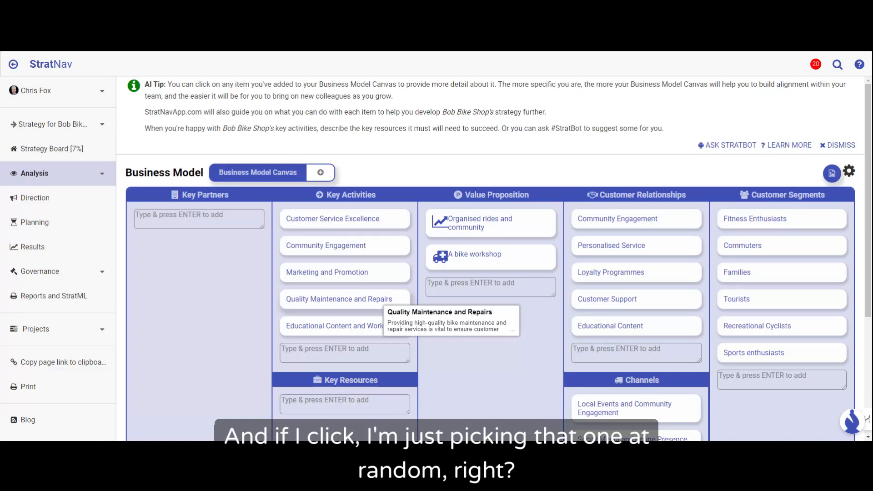
Step: Open the Quality Maintenance and Repairs key activity and review its Description, People, Process and Technology fields
left_click(386, 302)
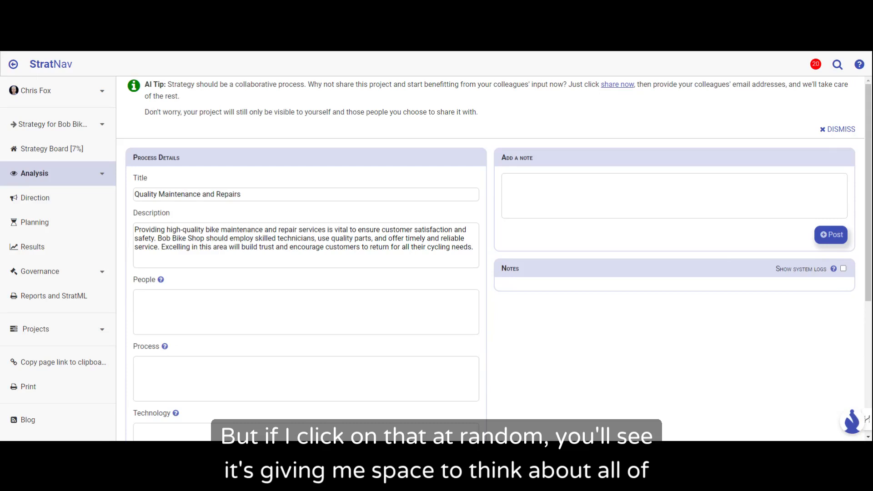
left_click(170, 298)
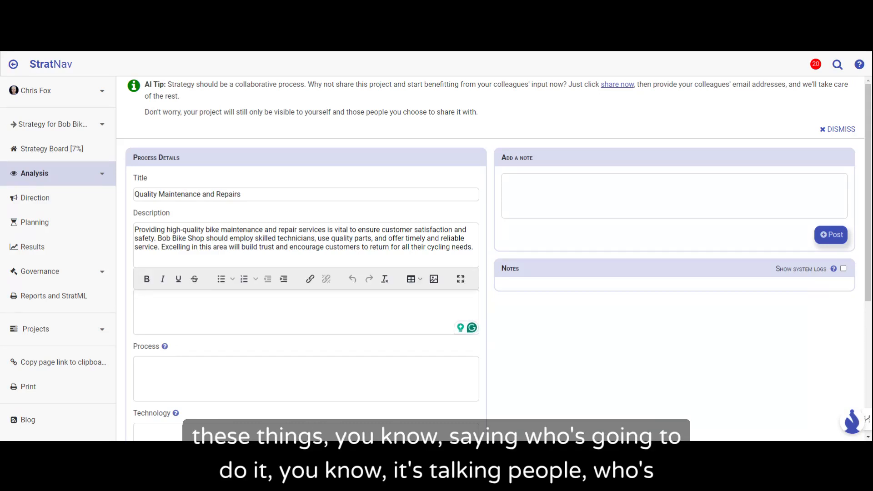
left_click(466, 344)
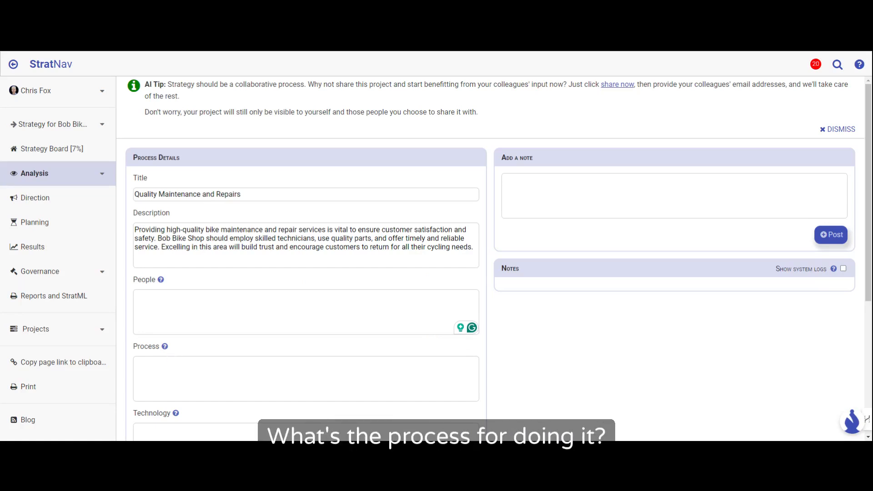
scroll(172, 353, "down", 2)
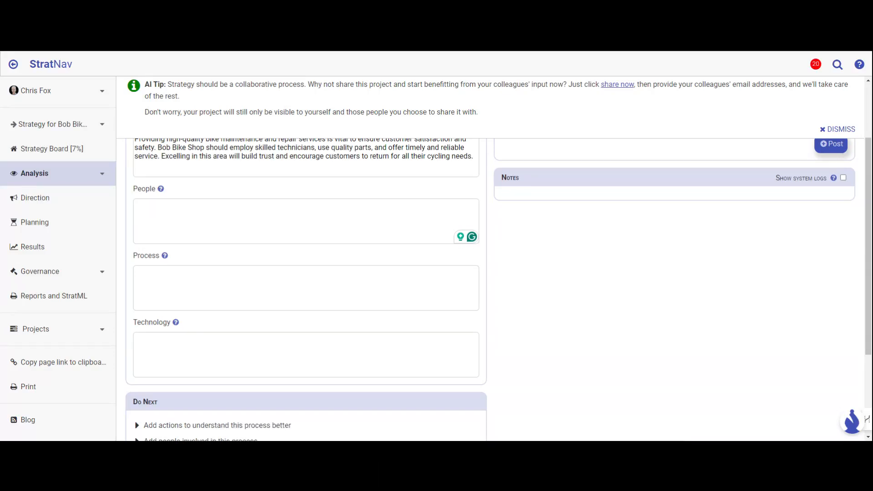
scroll(200, 327, "up", 2)
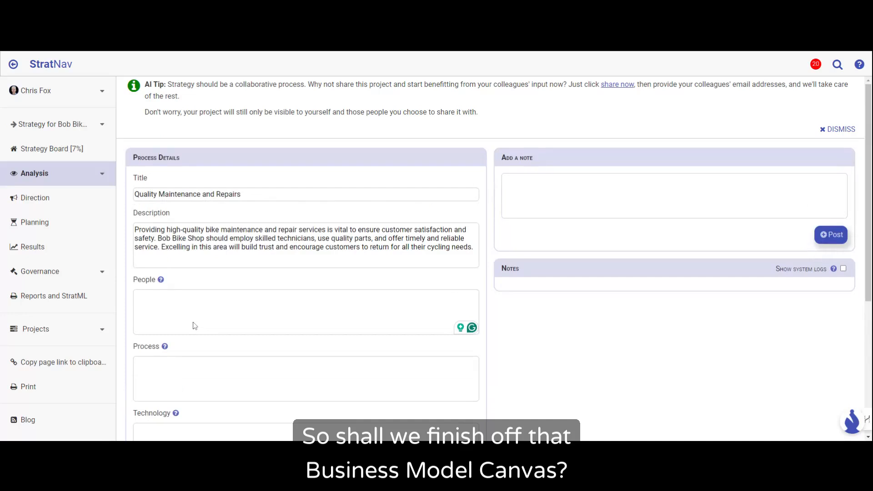
Step: Return to the Business Model Canvas and ask StratBot to suggest the key resources and the key partners
left_click(13, 65)
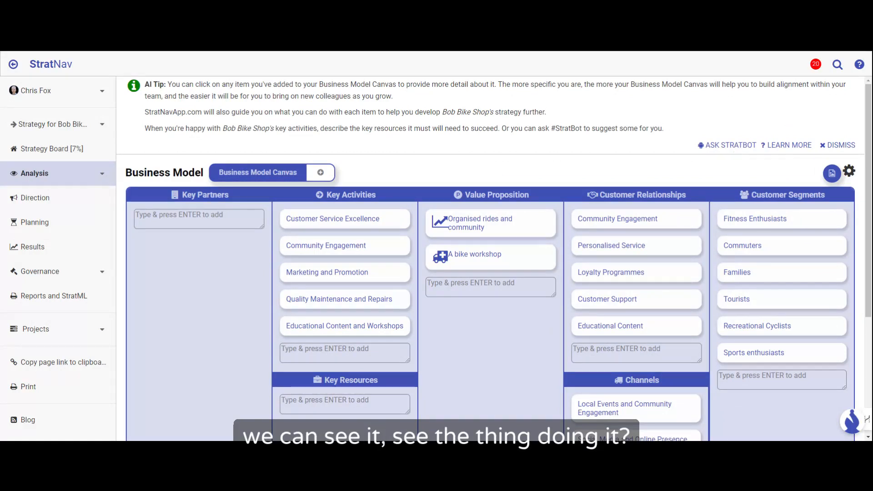
left_click(737, 148)
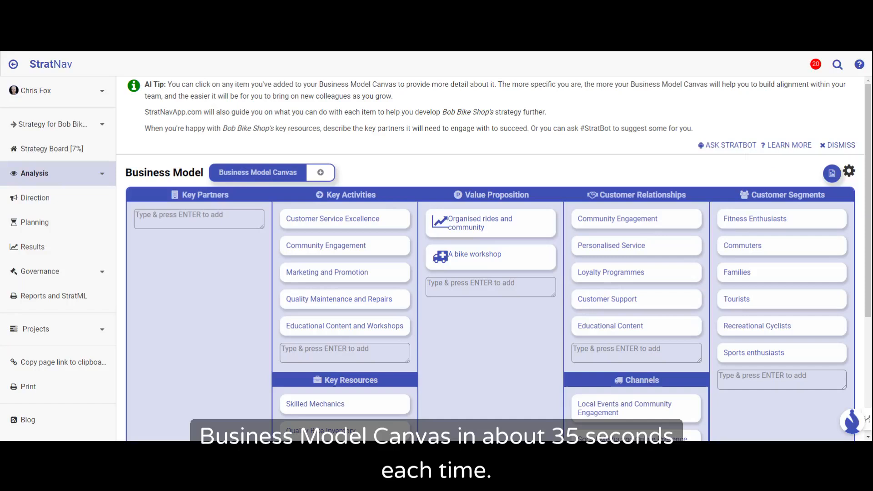
left_click(741, 146)
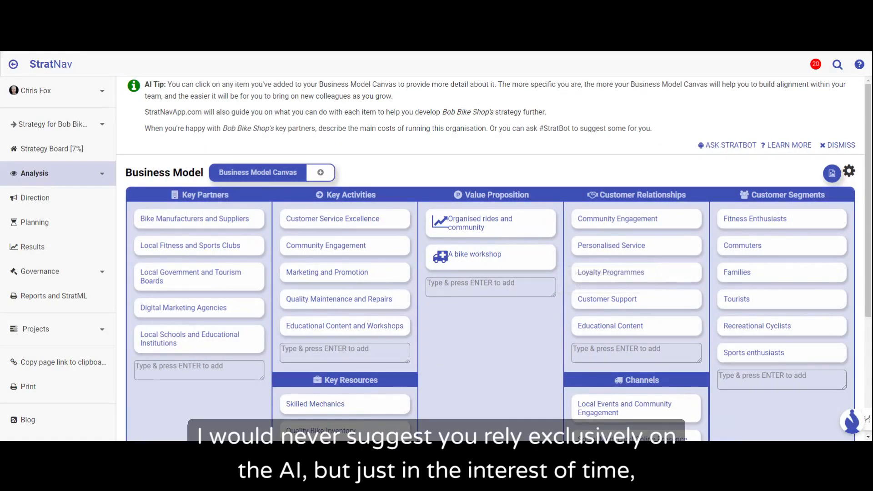
Step: Ask StratBot to suggest the cost structure and the revenue structure for the Business Model Canvas
scroll(461, 282, "down", 4)
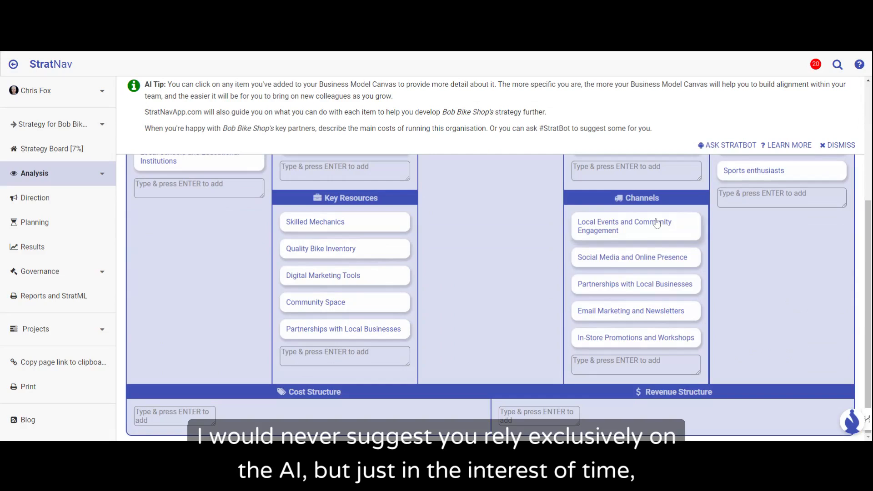
scroll(459, 281, "up", 4)
left_click(737, 145)
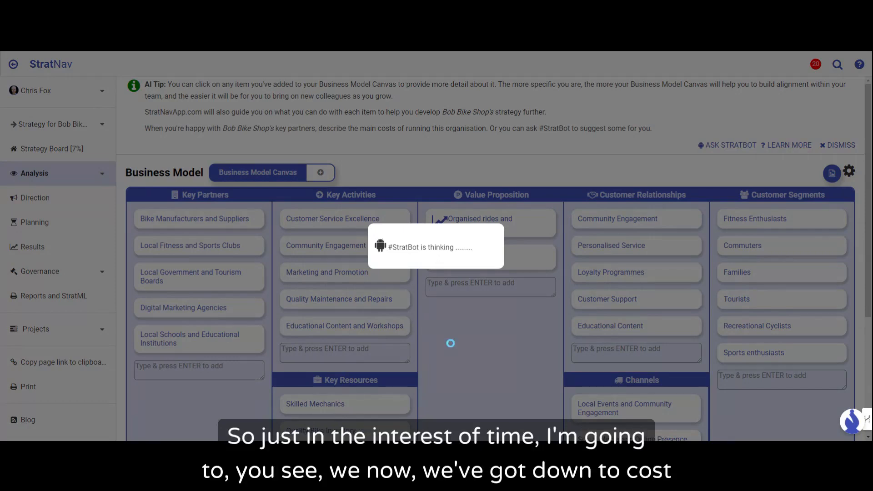
scroll(451, 344, "down", 5)
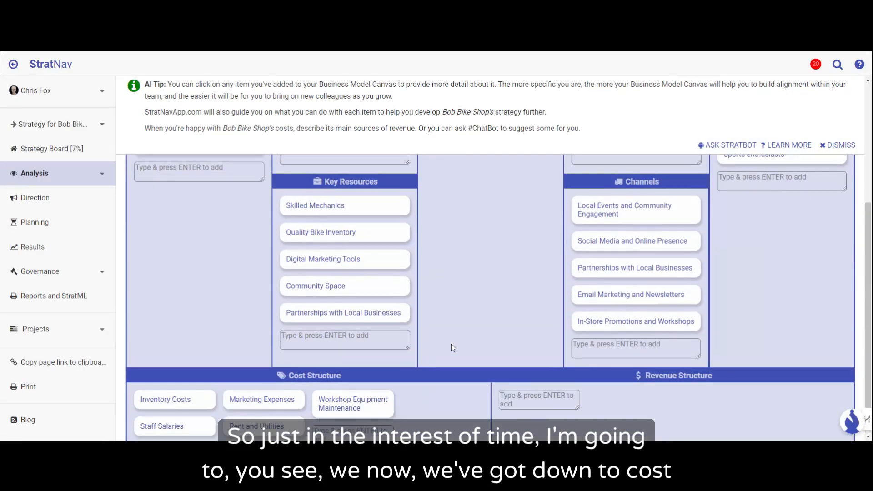
scroll(451, 344, "up", 5)
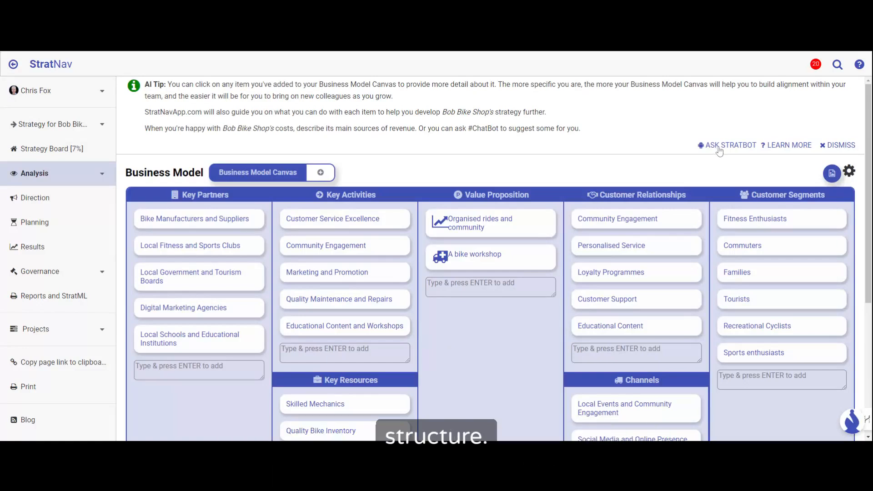
left_click(719, 146)
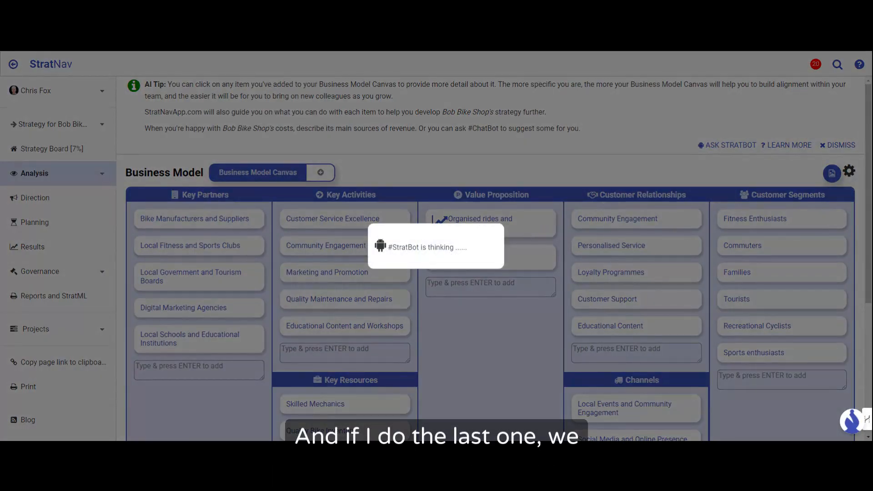
Step: Review all sections of the Business Model Canvas, from the key partners down to the cost and revenue structures
scroll(547, 236, "down", 2)
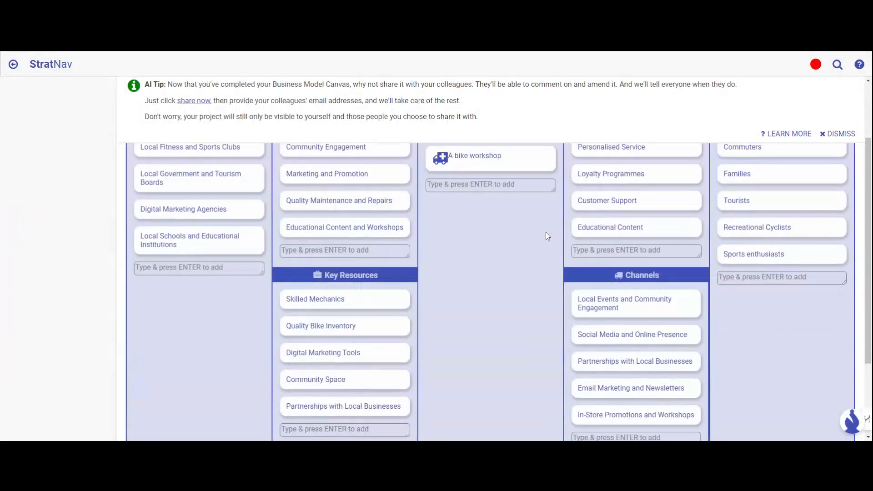
scroll(546, 233, "down", 3)
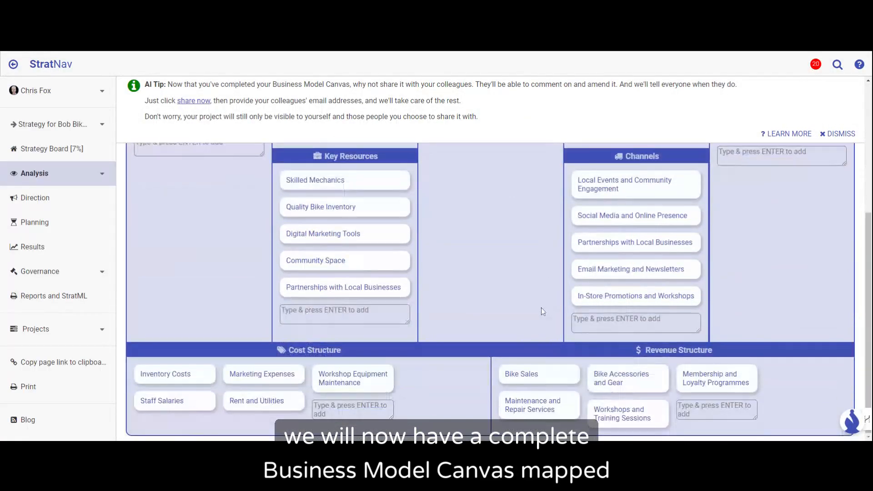
scroll(542, 308, "up", 5)
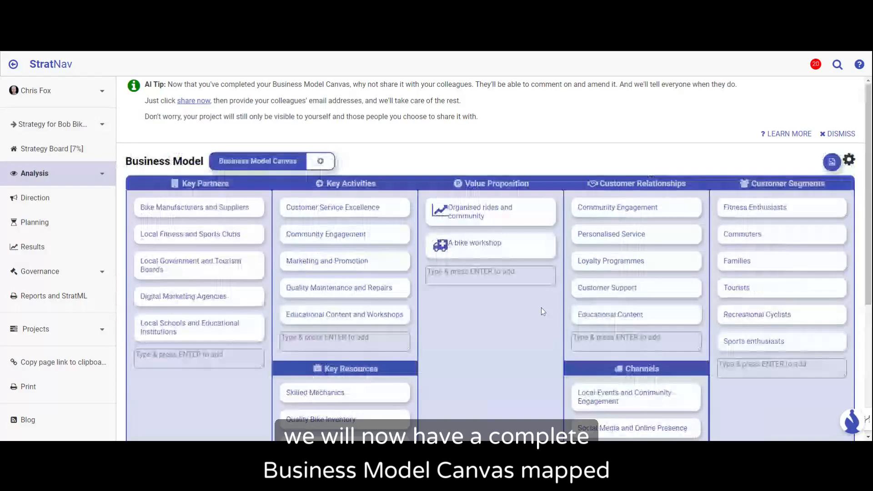
scroll(539, 310, "down", 4)
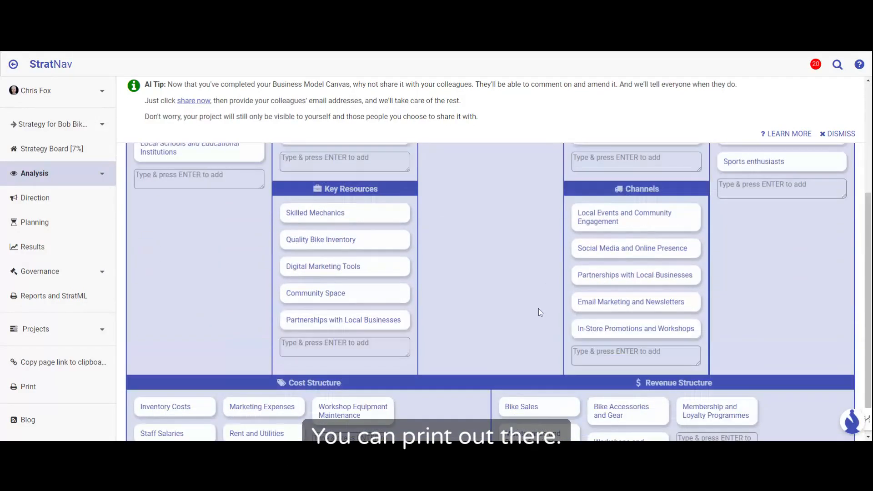
scroll(539, 310, "up", 4)
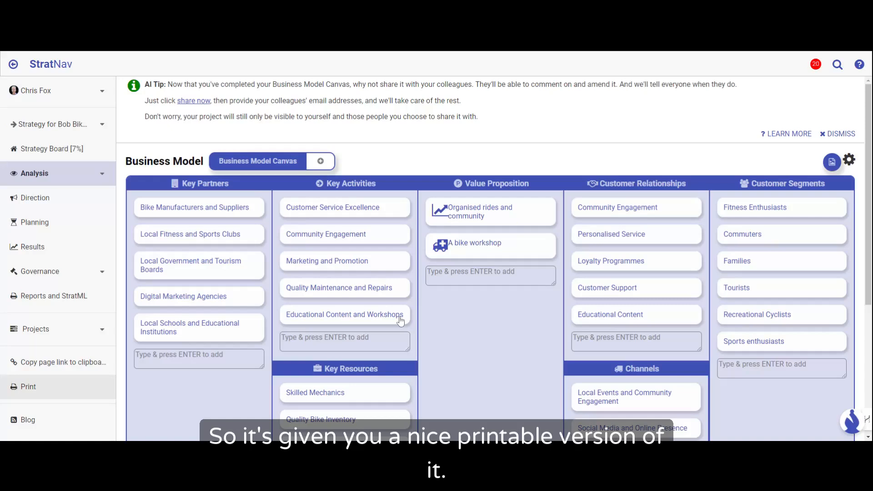
Step: Open the Quality Maintenance and Repairs key activity and add the linked insight "I know nothing about bike repairs"
mouse_move(396, 297)
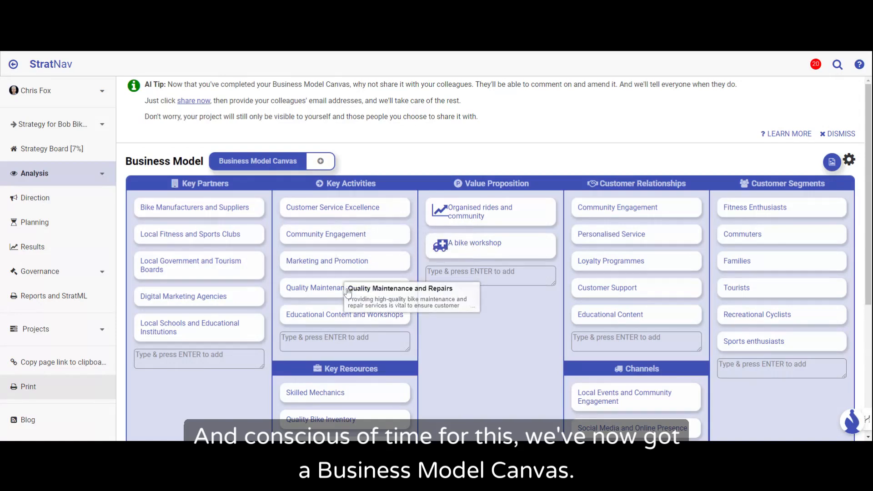
mouse_move(348, 294)
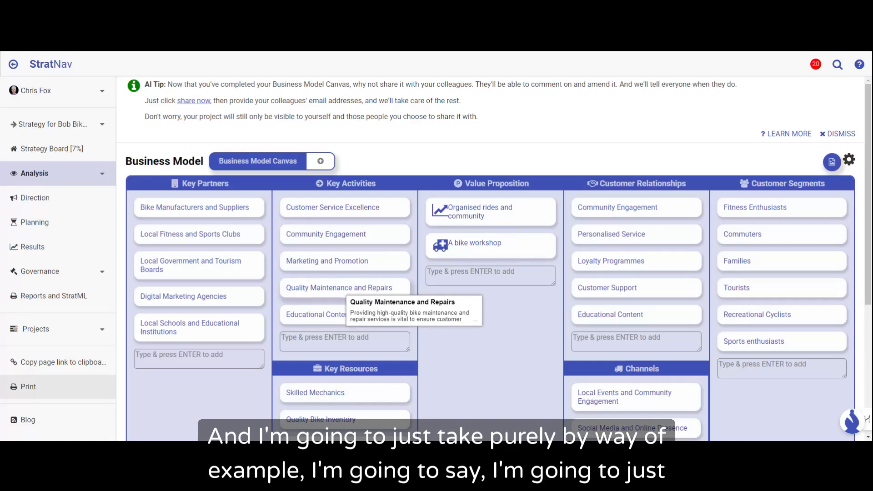
left_click(348, 291)
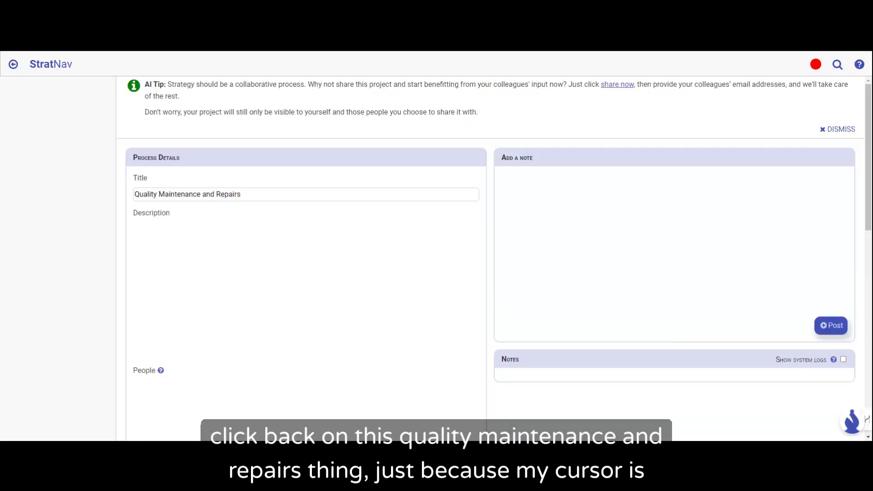
scroll(338, 240, "down", 5)
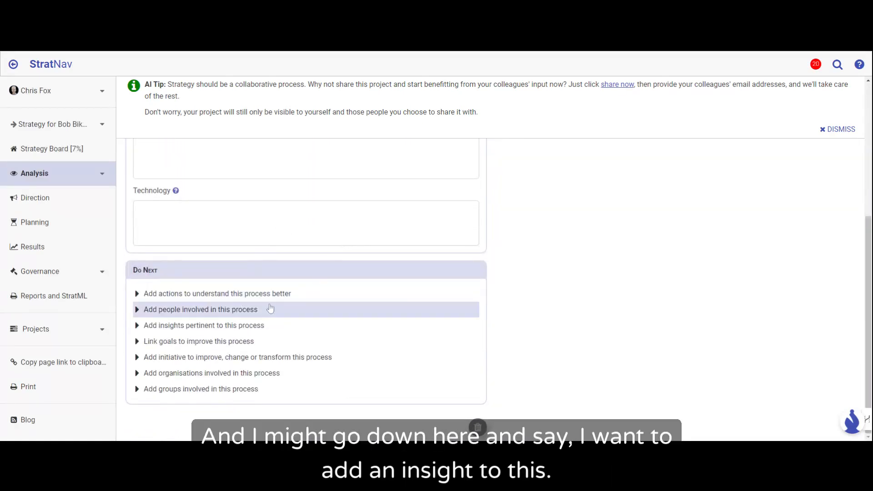
left_click(247, 325)
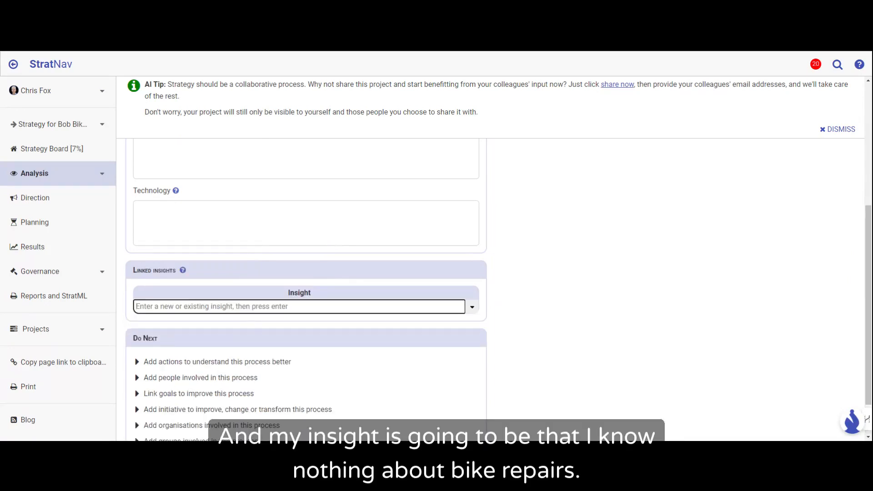
type("I")
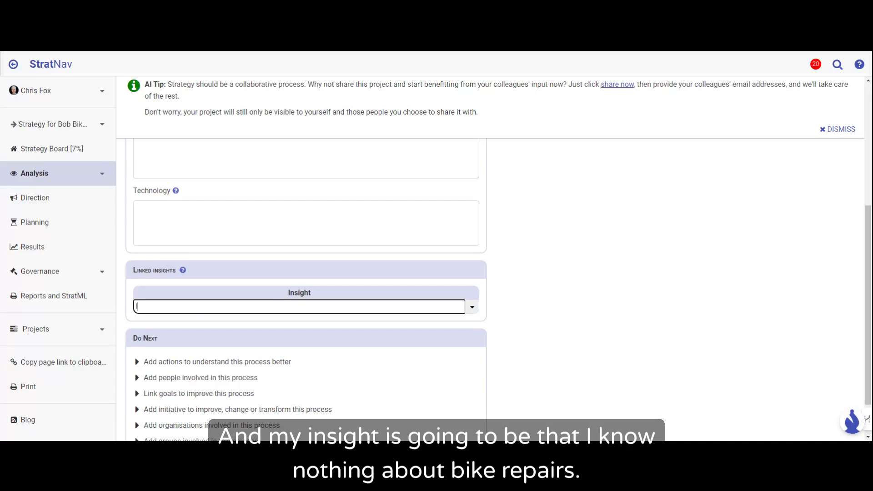
type(" know nothing about bike repairs")
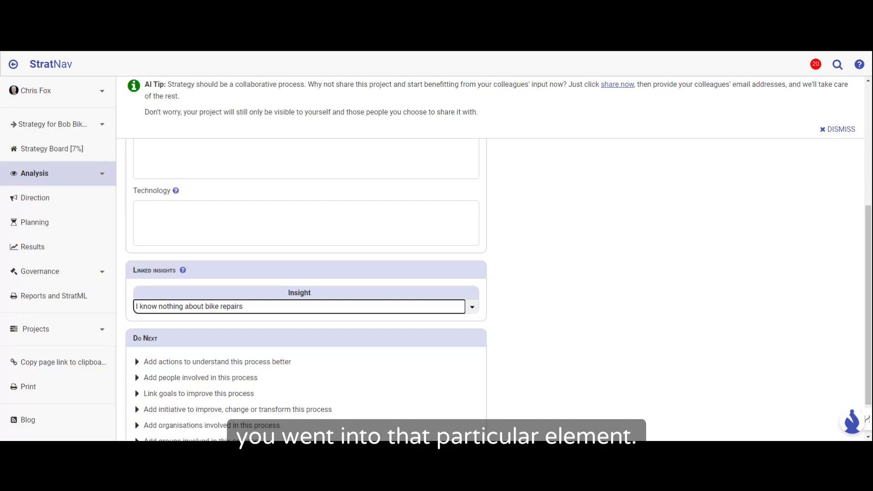
key("Return")
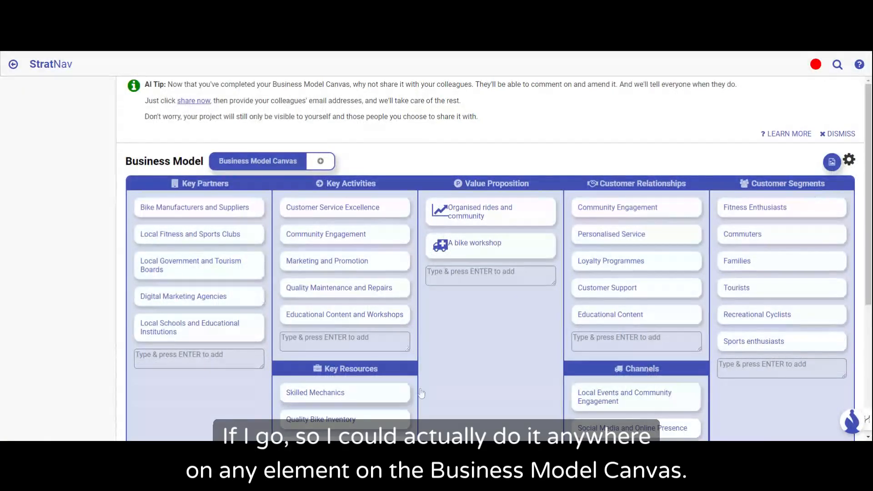
Step: Look over the canvas, reopen the Quality Maintenance and Repairs key activity, and review its linked insights and suggested next steps
scroll(509, 339, "down", 3)
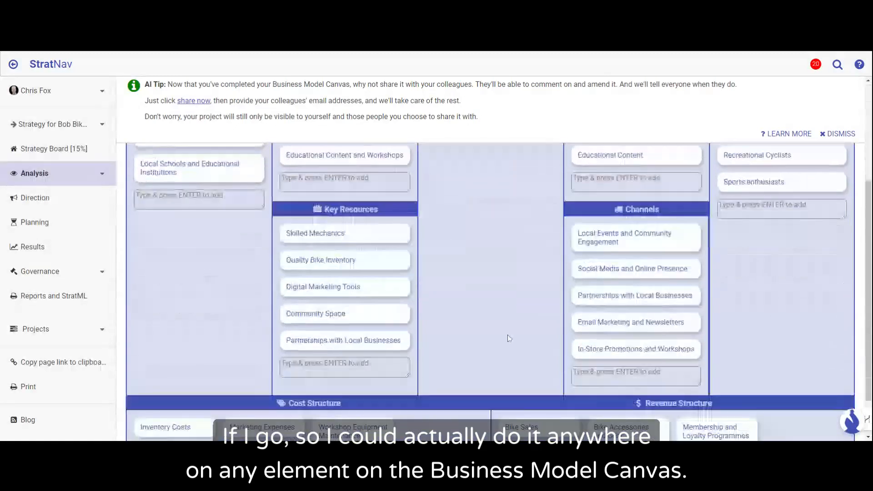
scroll(509, 338, "down", 1)
scroll(509, 339, "up", 4)
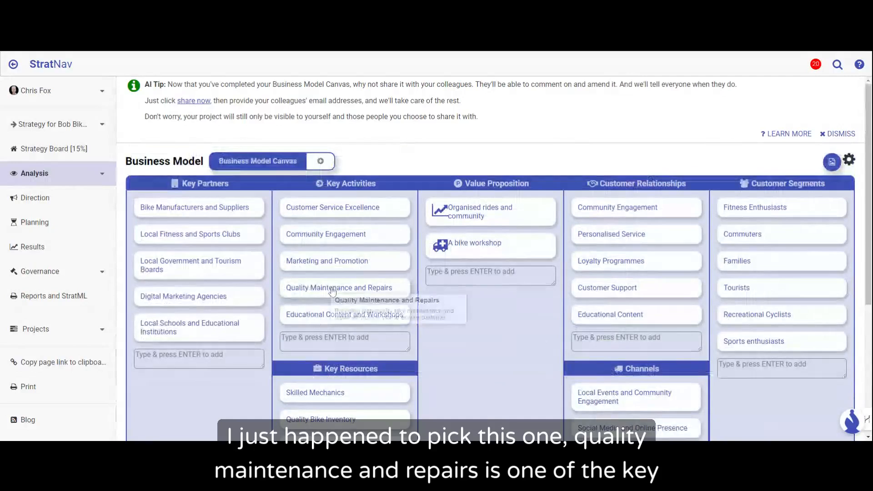
mouse_move(333, 292)
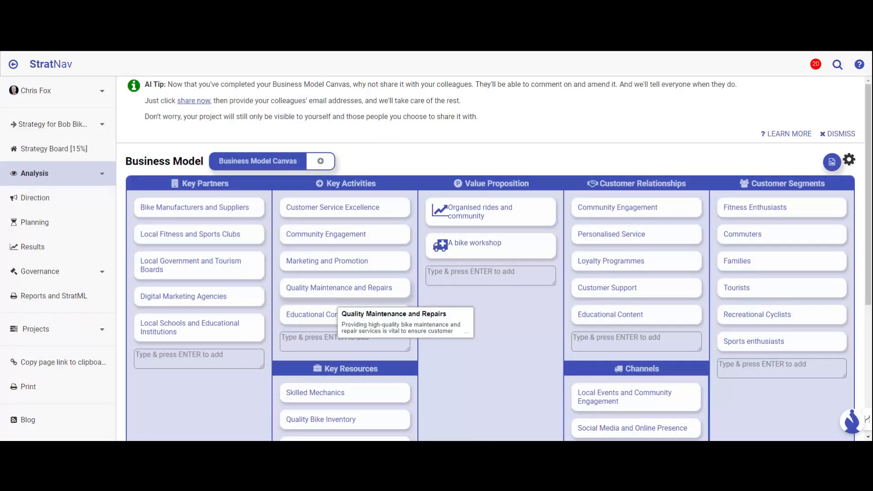
left_click(333, 292)
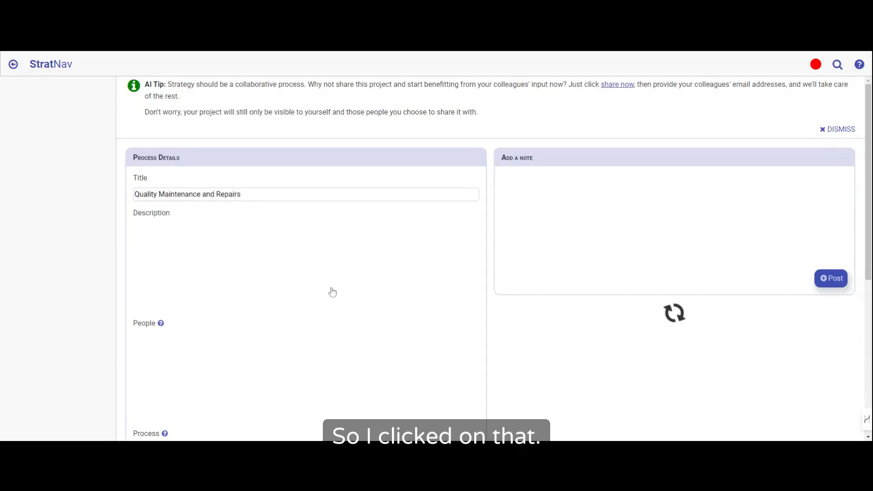
scroll(295, 265, "down", 2)
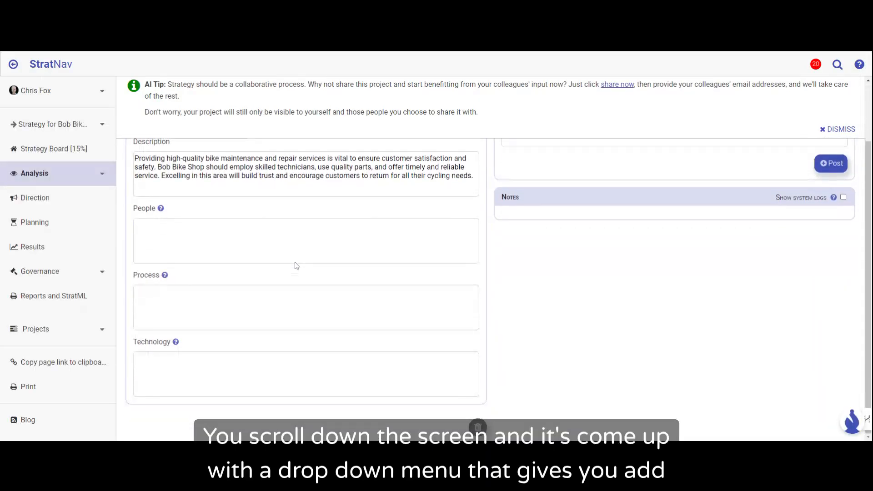
scroll(296, 265, "down", 2)
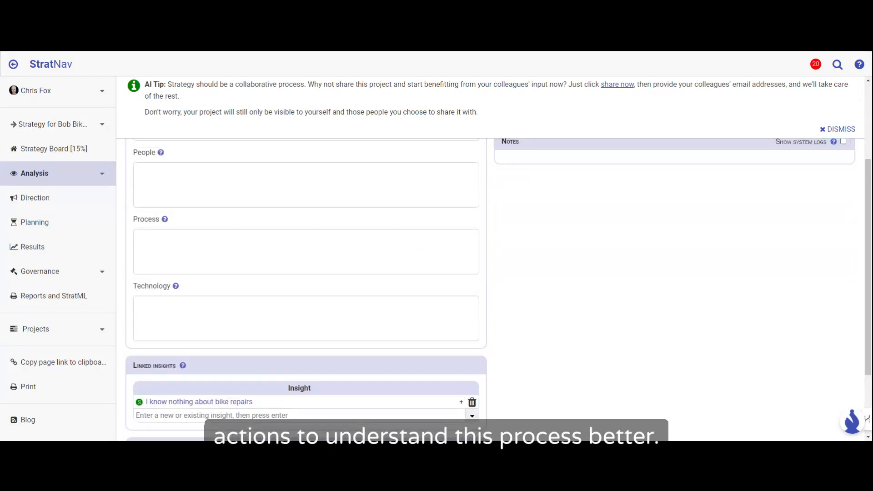
scroll(295, 264, "down", 2)
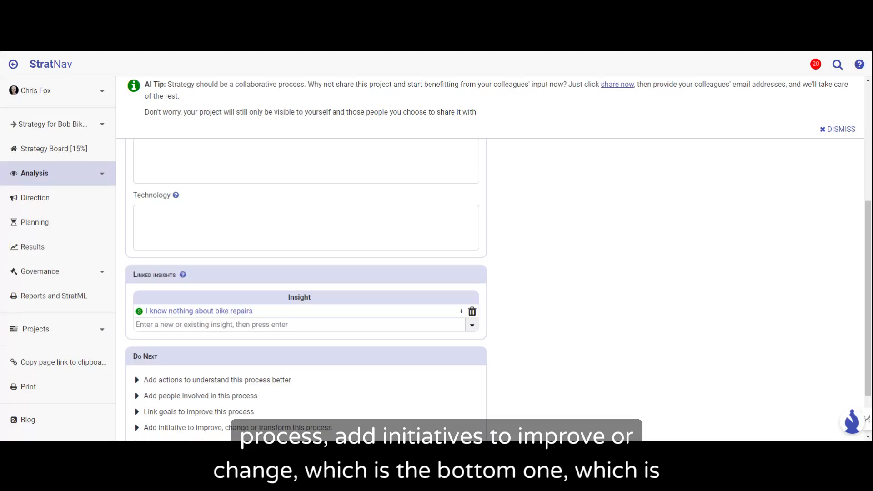
scroll(565, 320, "down", 2)
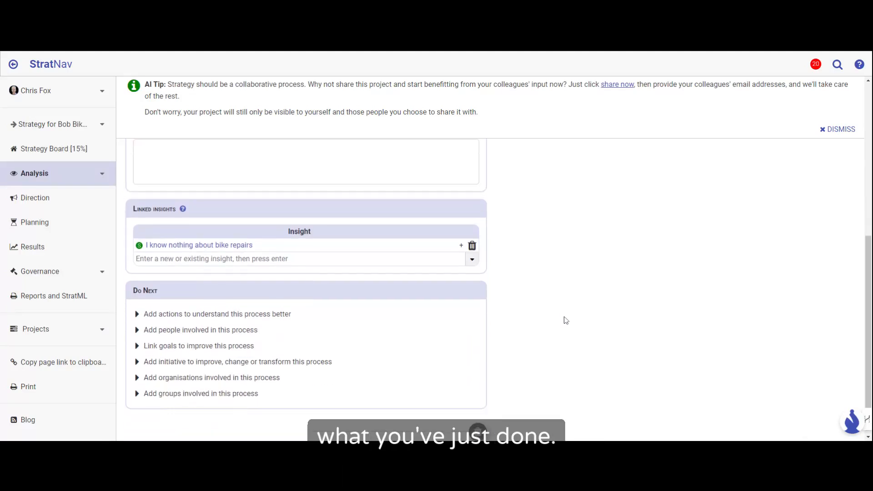
scroll(565, 321, "down", 1)
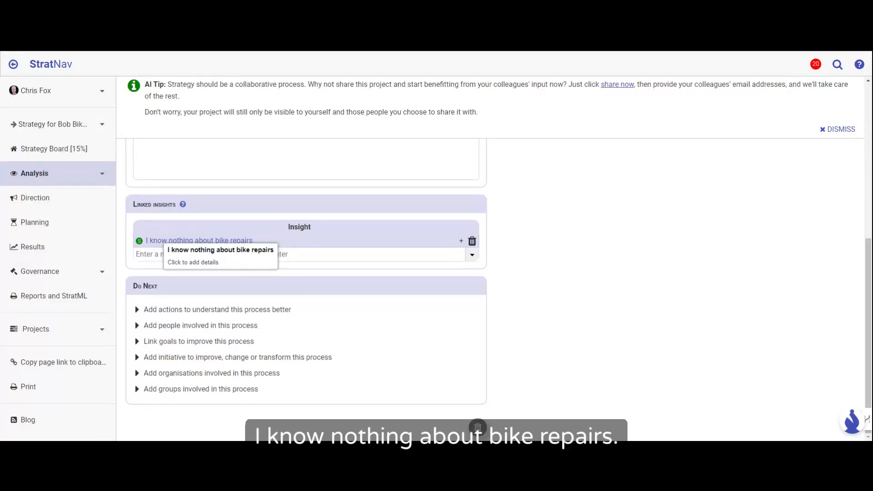
Step: Add the linked action "Buy a book about bike repairs" to the Quality Maintenance and Repairs process
left_click(184, 309)
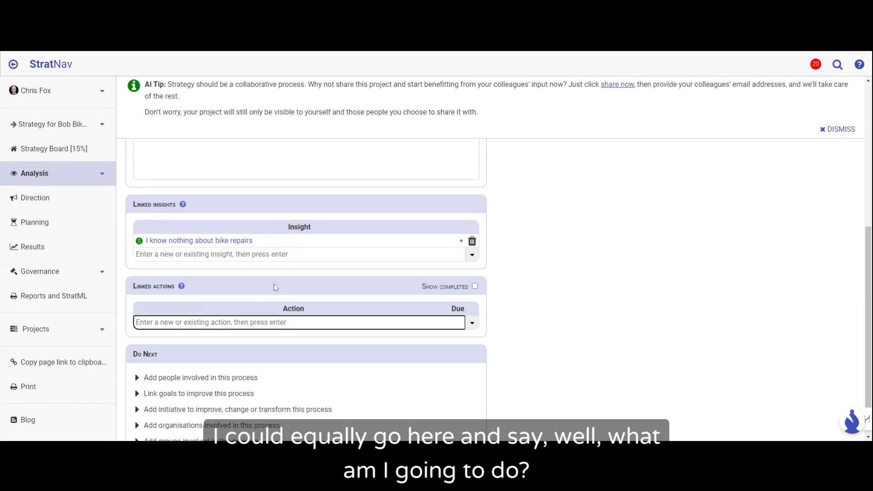
type("Buy ")
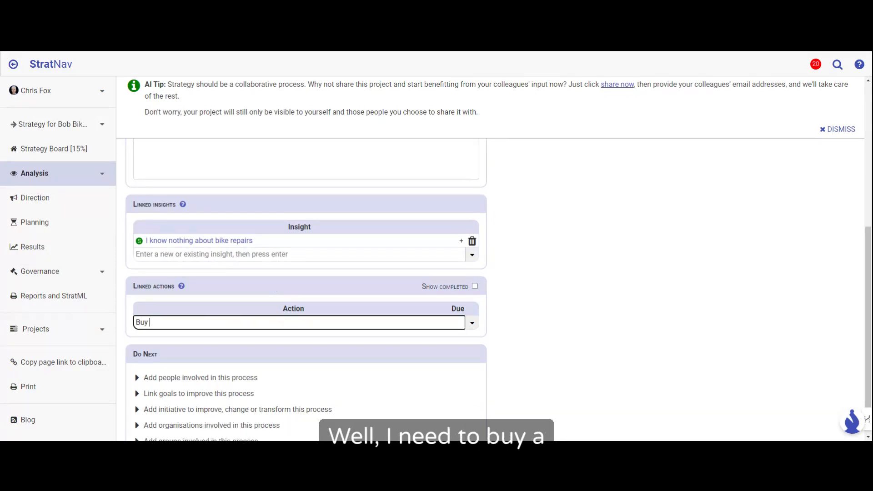
type("a book abou")
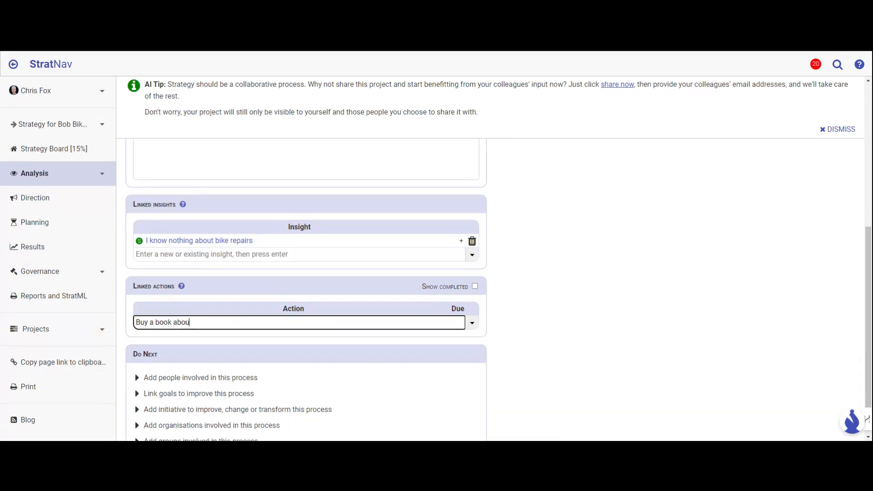
type("t bike repairs")
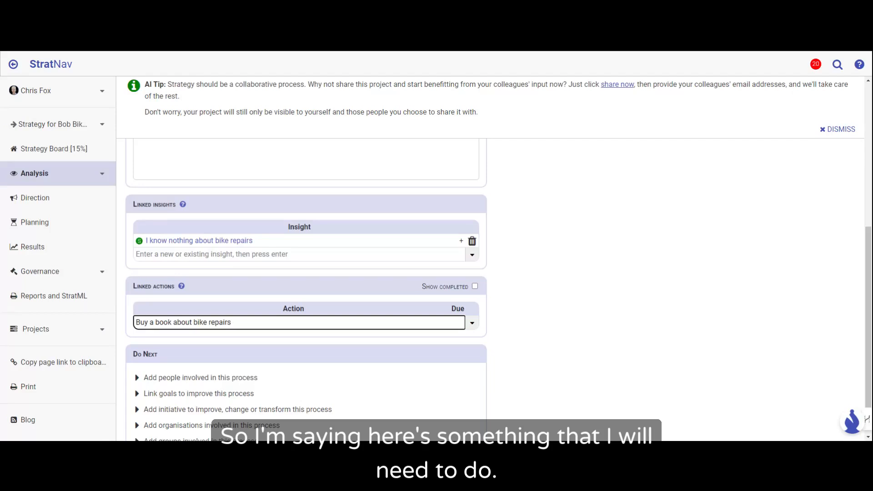
key("Return")
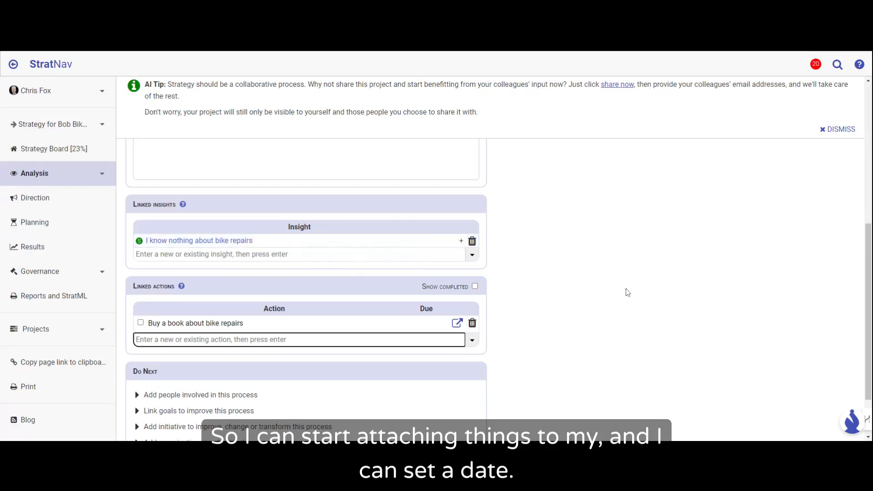
Step: Set the due date of the "Buy a book about bike repairs" action to 26/07/2024
left_click(426, 322)
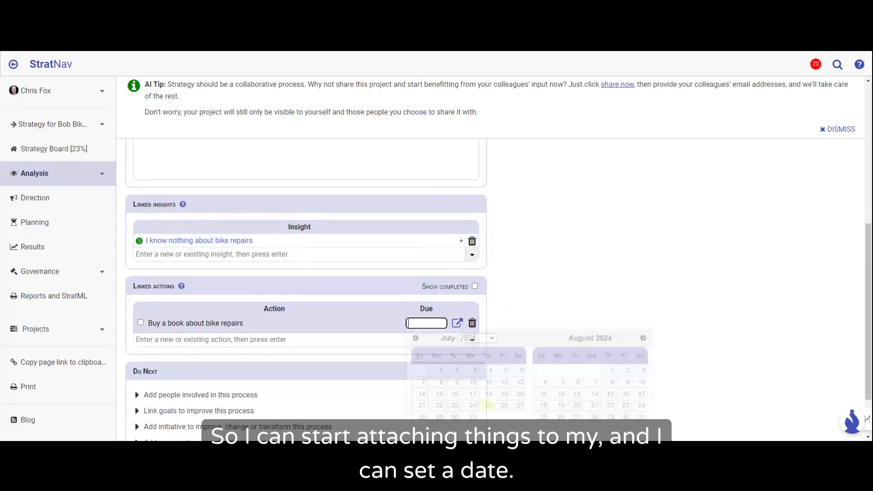
left_click(503, 406)
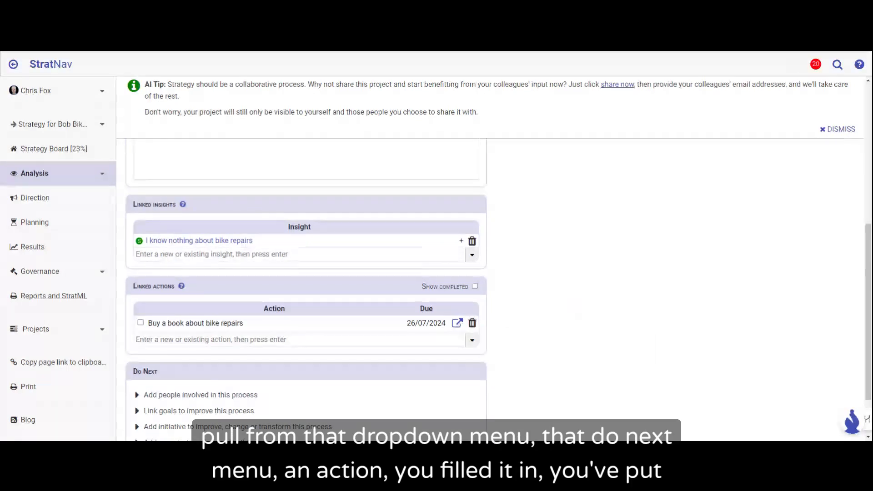
scroll(575, 308, "down", 1)
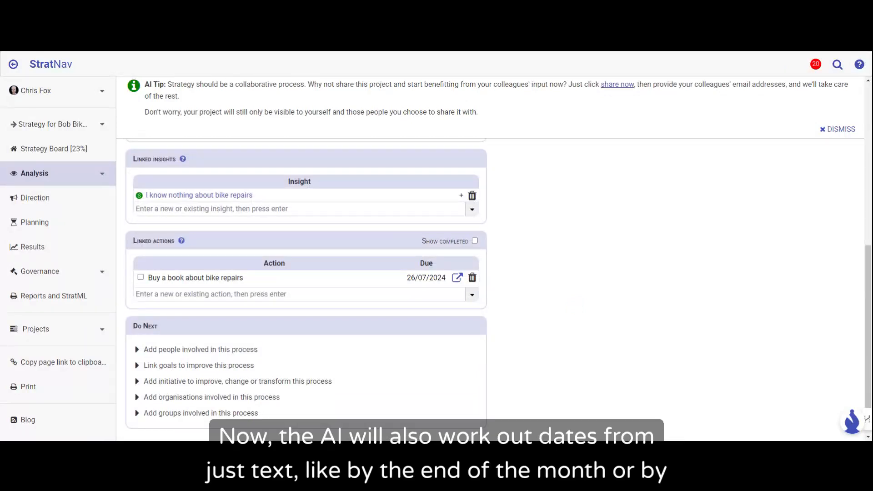
scroll(575, 308, "up", 1)
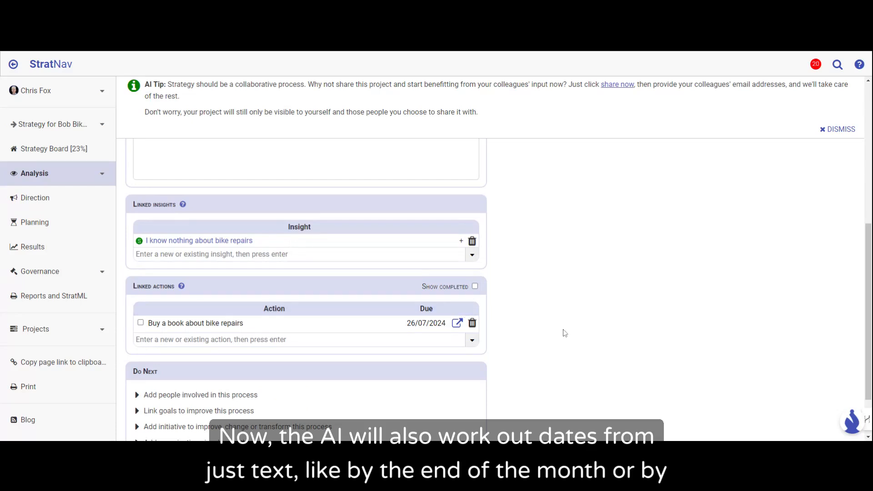
Step: Add the linked action "Practice repairing 5 of my friends bikes by the end of the month" to the process
left_click(290, 339)
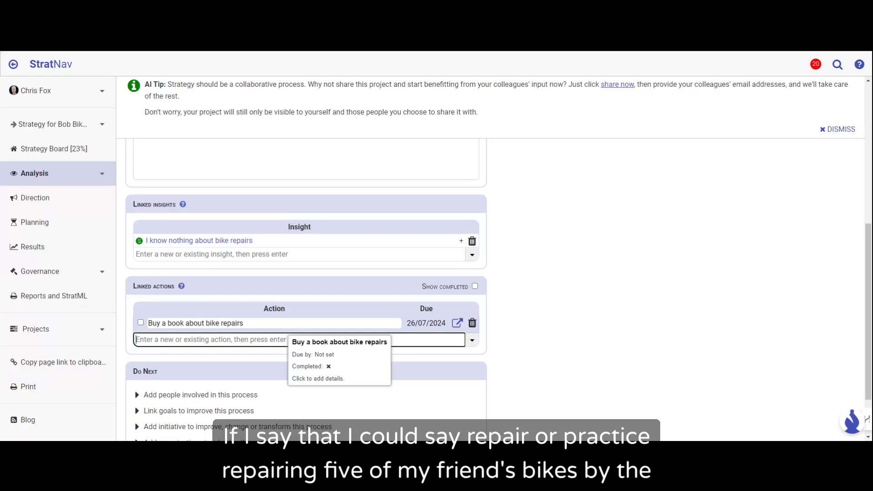
type("Re")
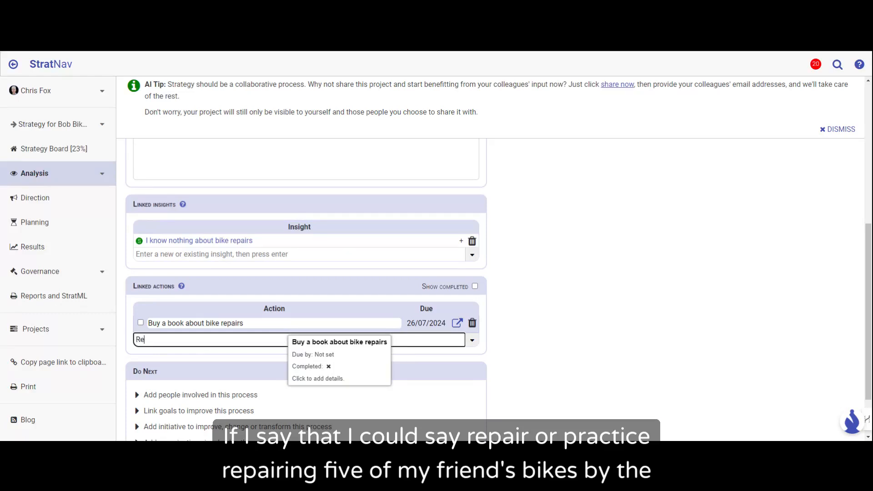
key("BackSpace")
key("BackSpace")
type("Practice repairing 5 of my frien")
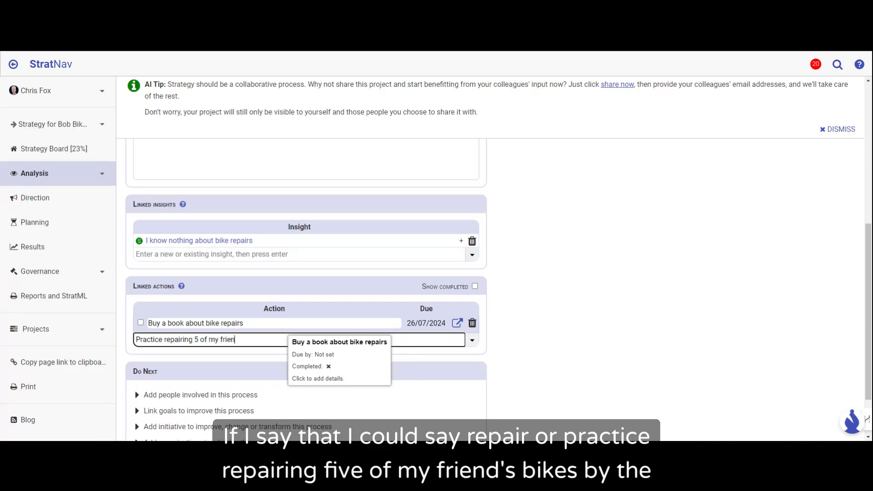
type("ds bikes by the e")
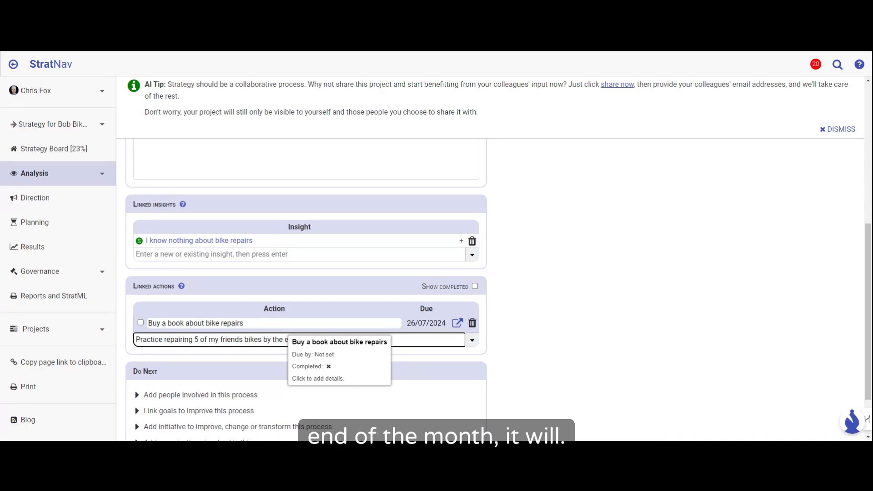
key("Return")
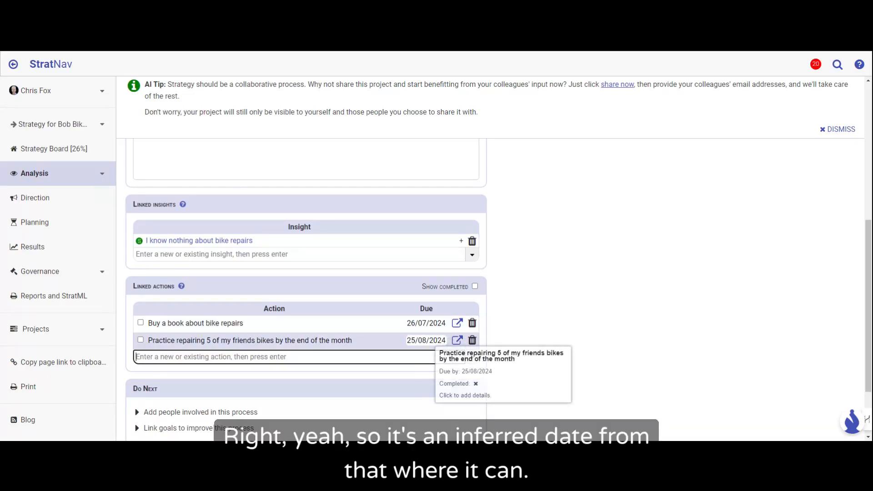
Step: Check the due date of the bike repair practice action in its calendar, leaving the date as it is
left_click(426, 340)
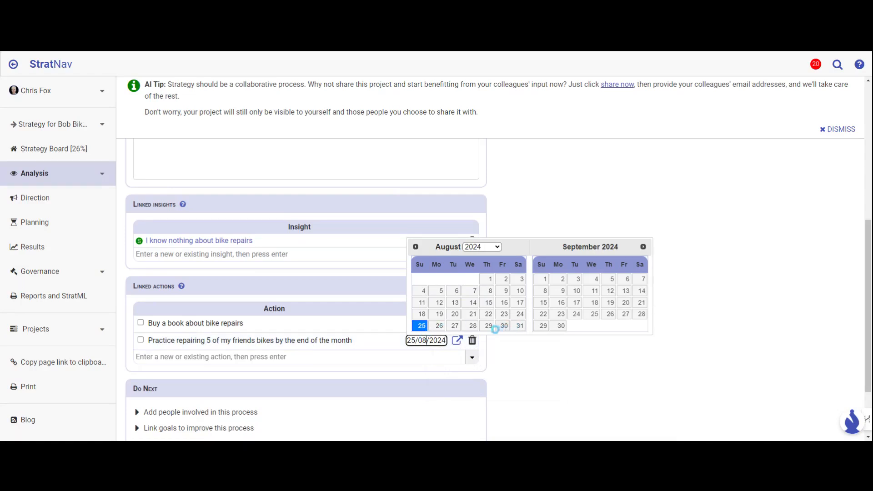
left_click(522, 354)
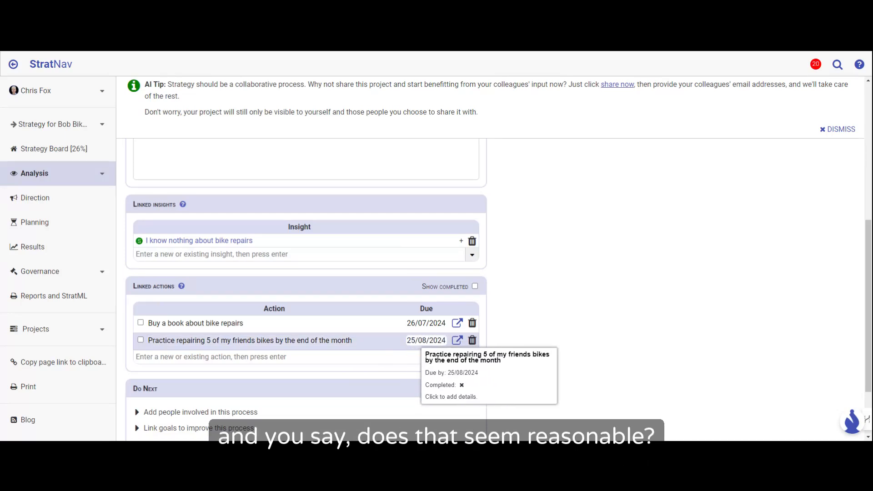
left_click(423, 340)
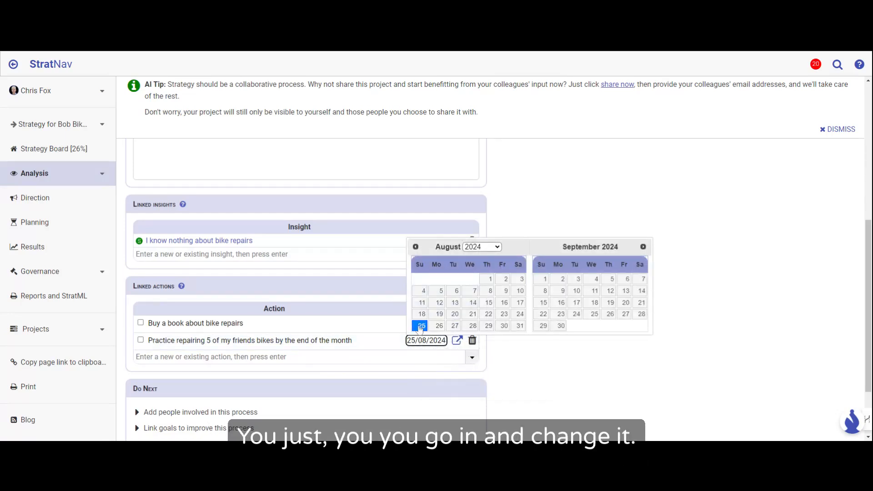
left_click(536, 205)
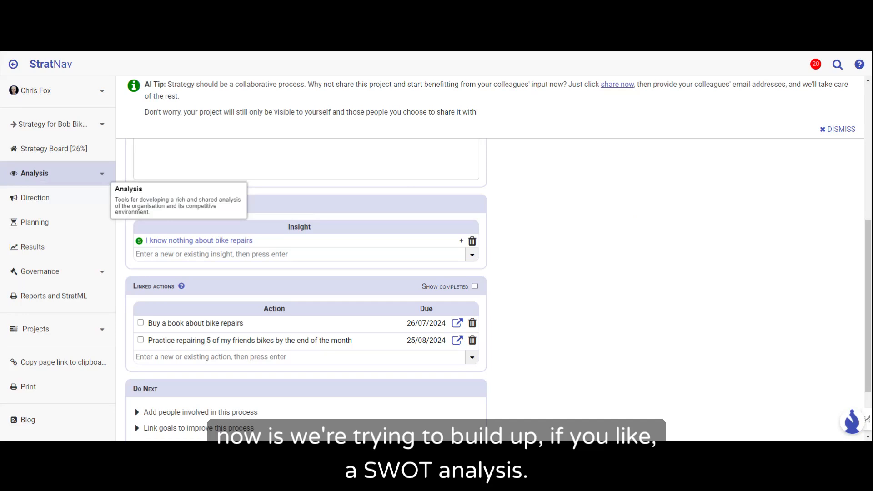
Step: Open the SWOT analysis of the project's insights and look at which other analysis frameworks can be added
left_click(36, 175)
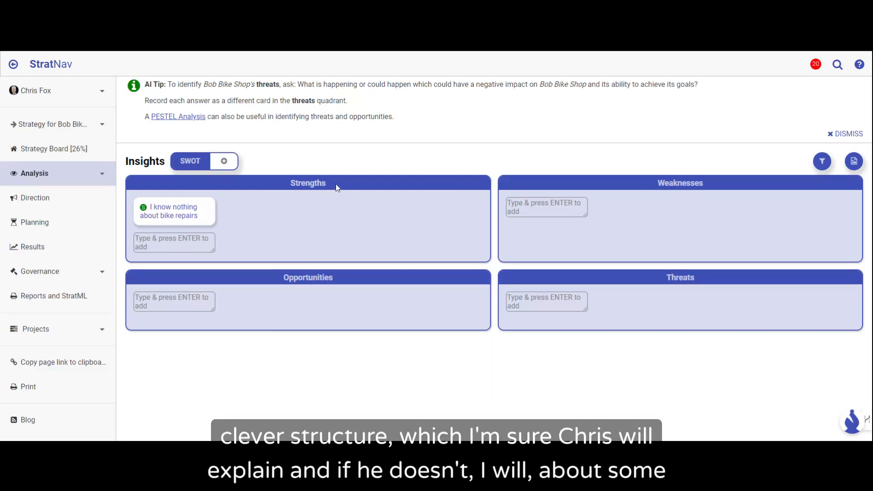
mouse_move(338, 186)
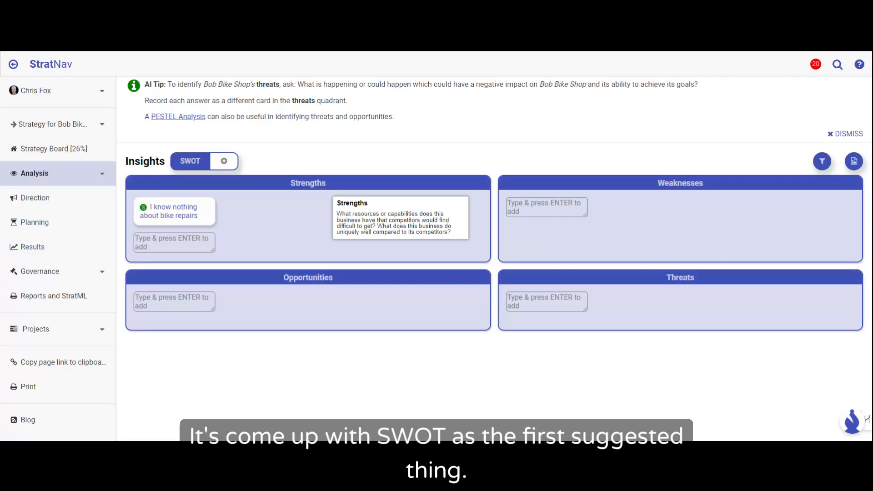
left_click(223, 161)
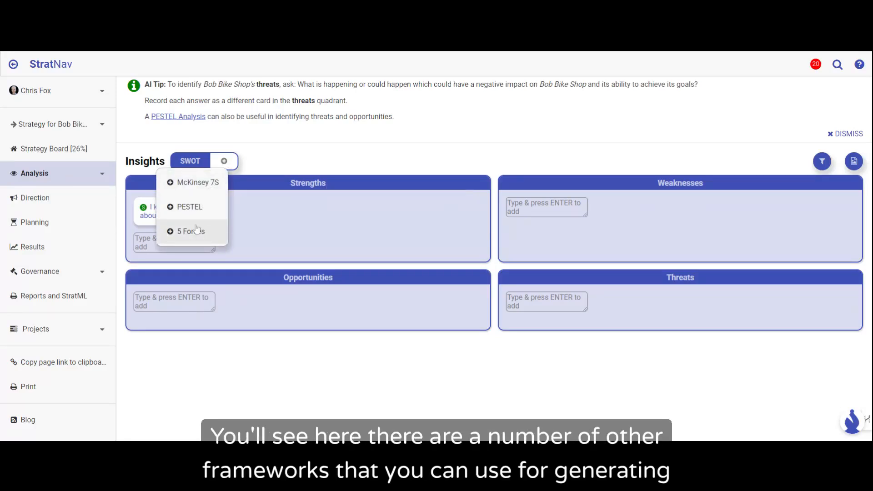
mouse_move(202, 186)
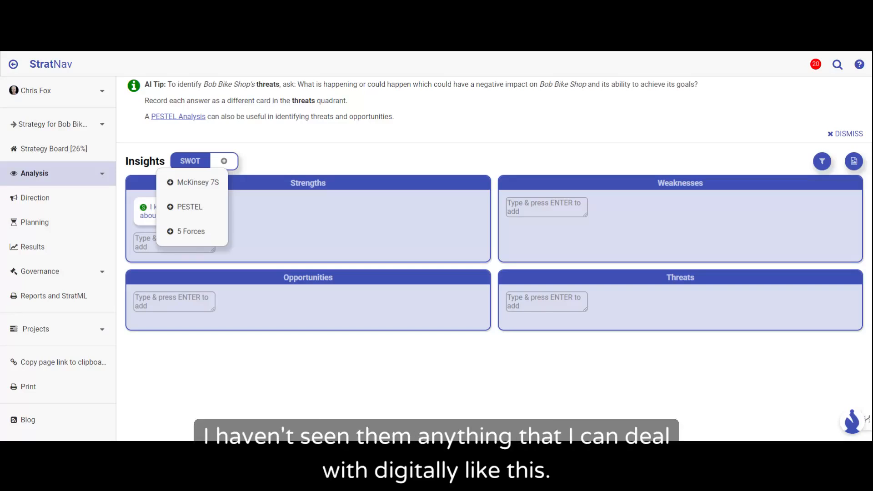
left_click(289, 167)
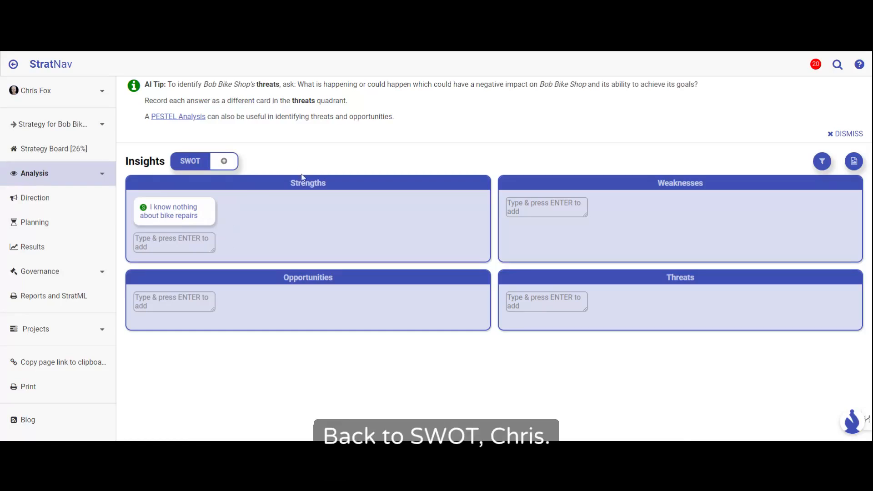
Step: Move the insight "I know nothing about bike repairs" from Strengths to Weaknesses
mouse_move(300, 182)
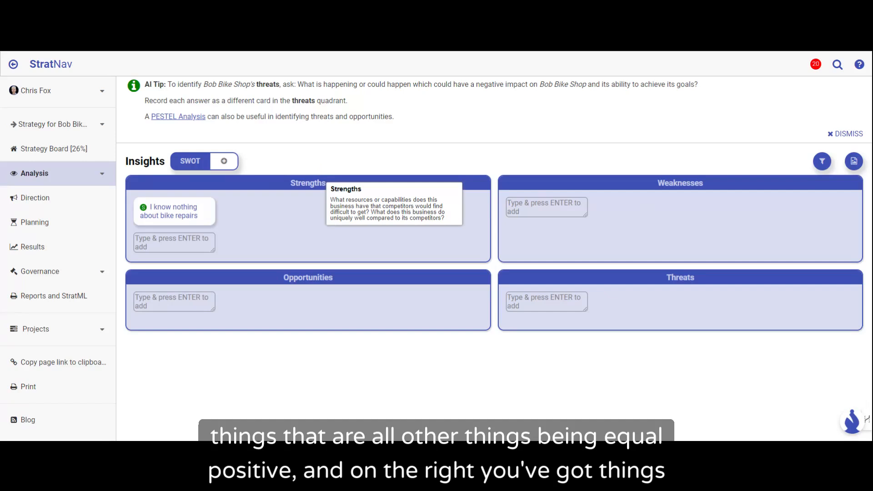
mouse_move(500, 194)
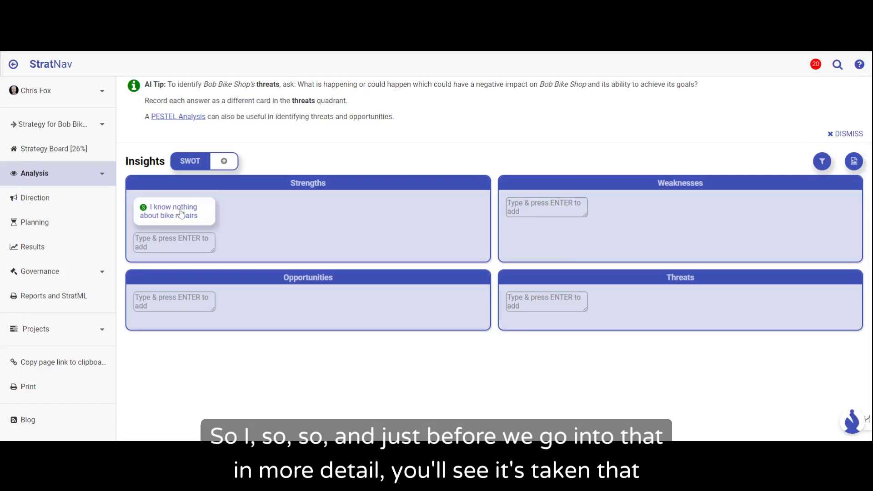
mouse_move(182, 213)
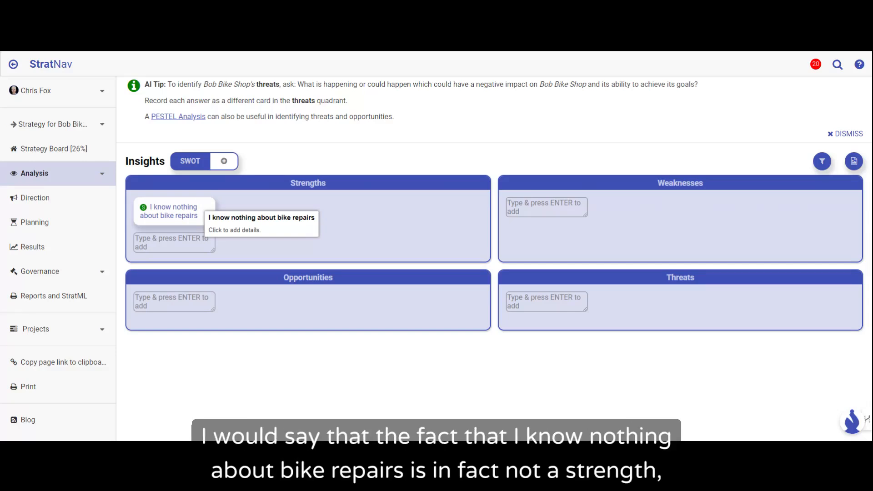
left_click_drag(207, 210, 679, 206)
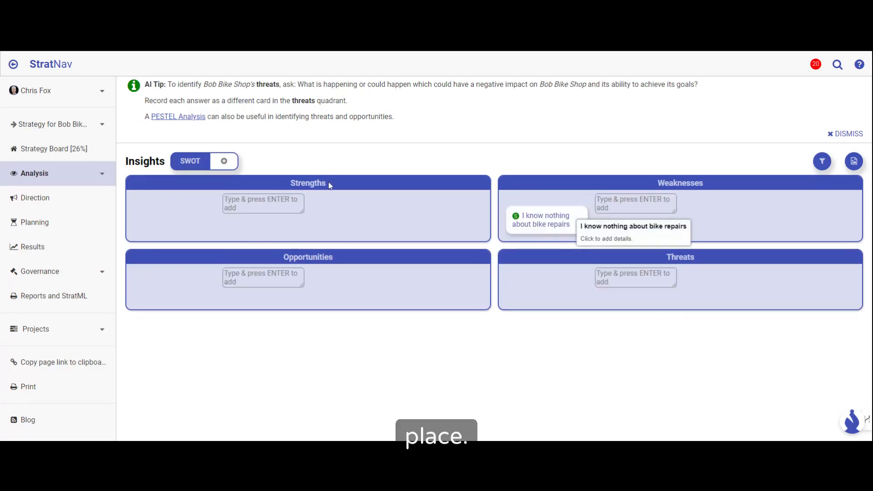
Step: Add the strength "I have strong relationships with all the major bike manufacturers" to the SWOT analysis
mouse_move(329, 182)
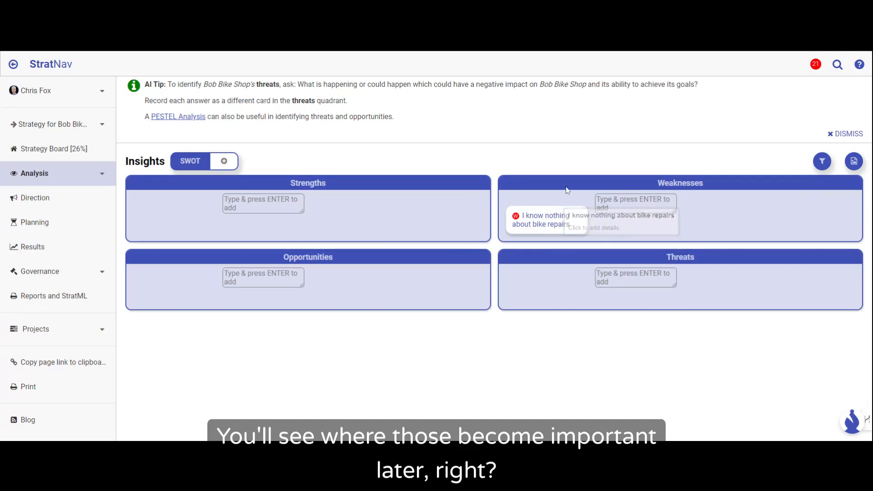
left_click(263, 204)
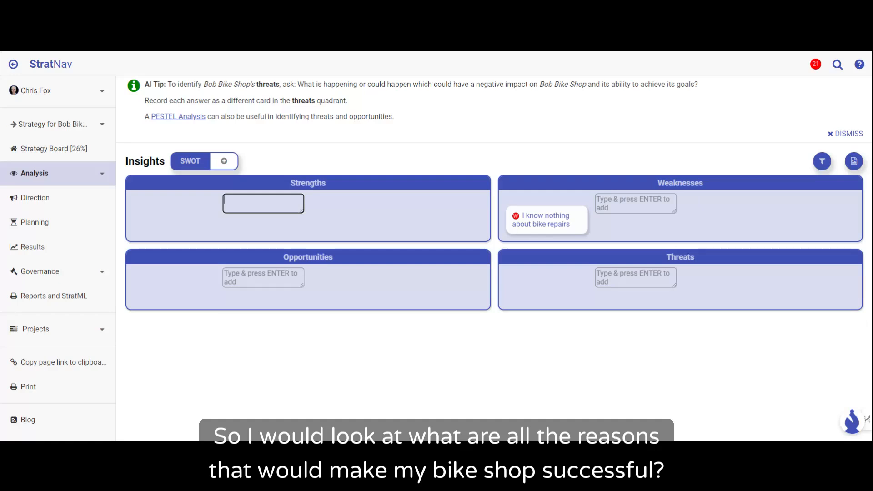
type("I")
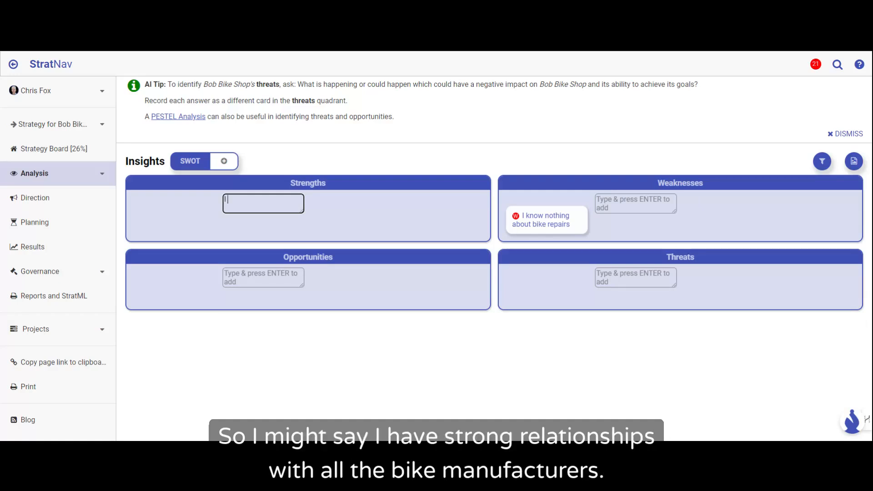
type(" have strong relationships with a")
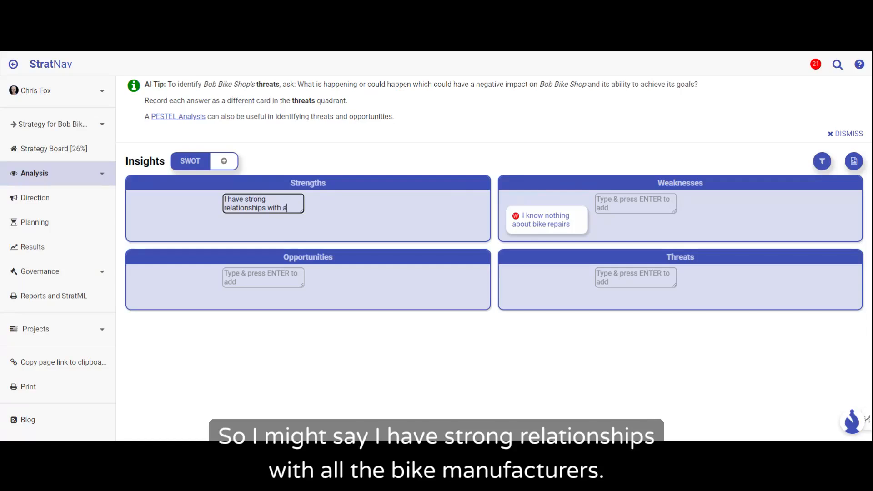
type("ll the major")
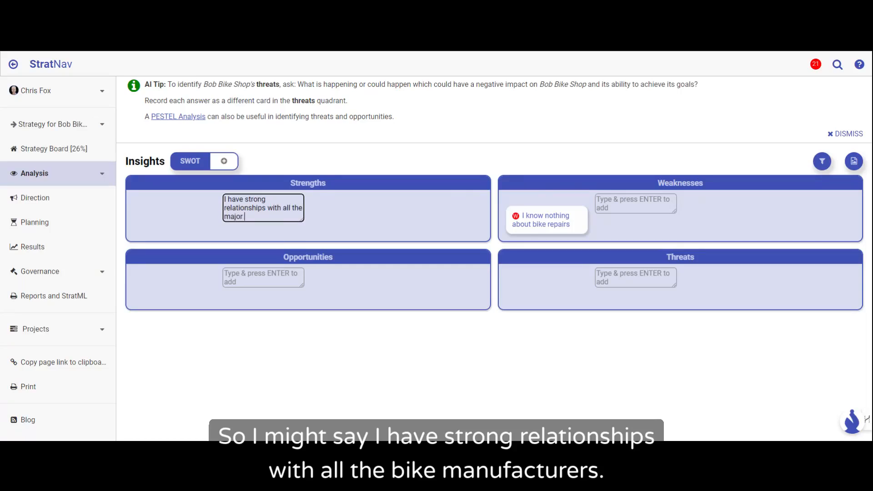
type(" bike manufacturers")
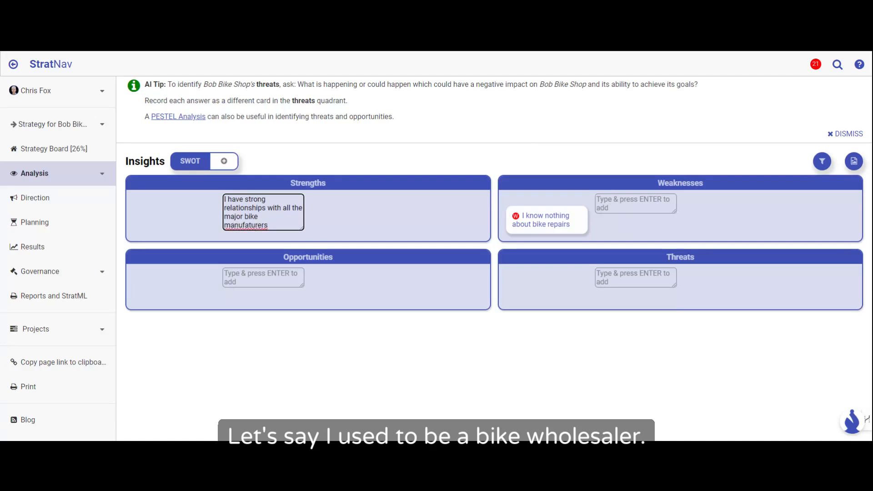
key("Left")
key("Left")
key("Left")
key("Left")
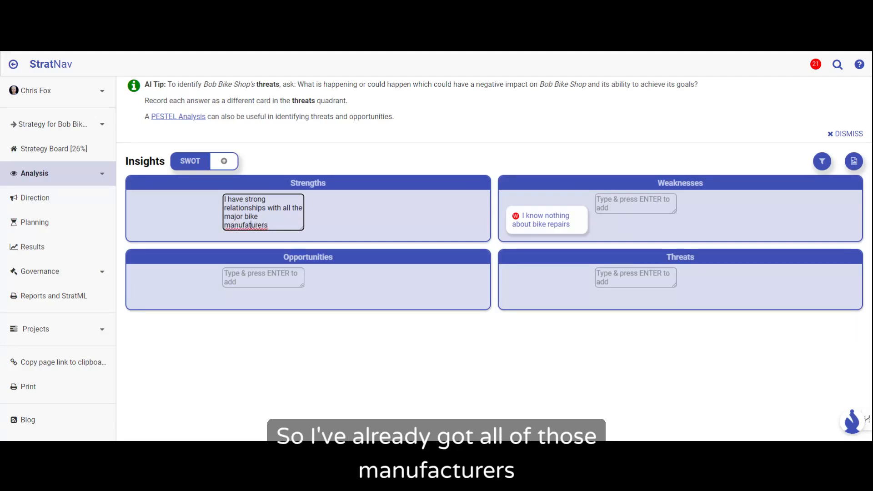
type("c")
key("Return")
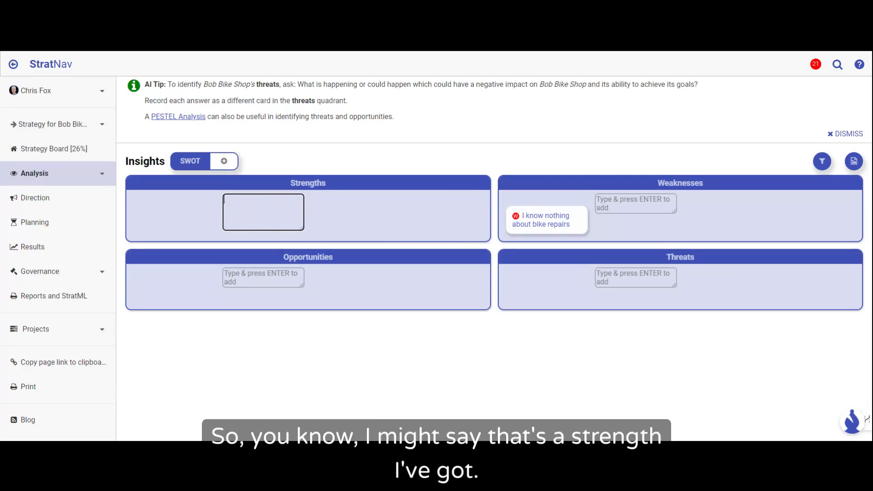
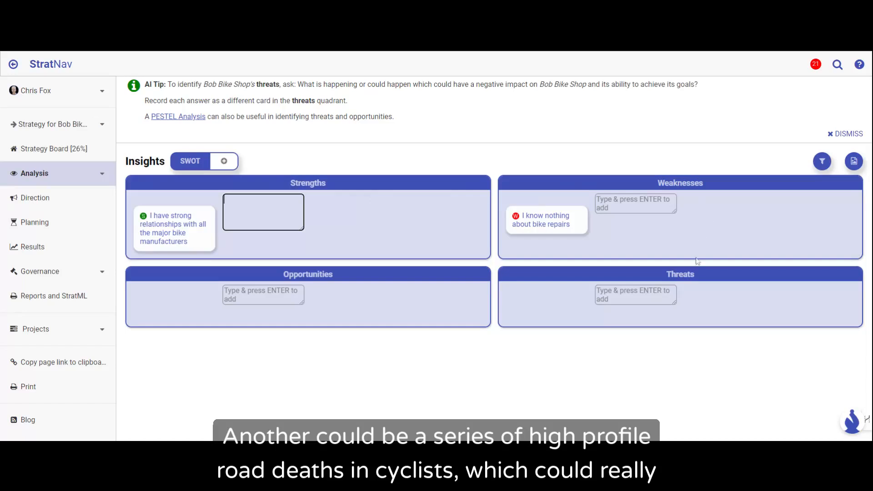
Step: Add a PESTEL analysis to the project's insights and have StratBot fill its six categories with suggested insights
mouse_move(696, 277)
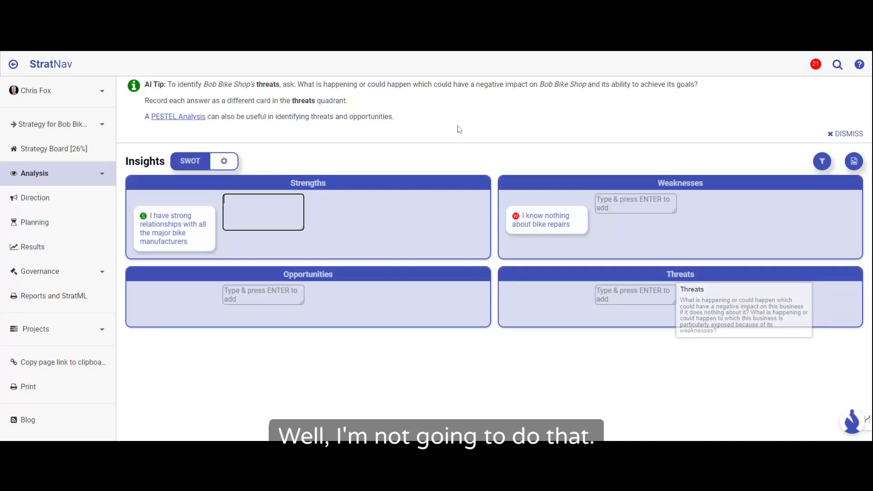
left_click(224, 161)
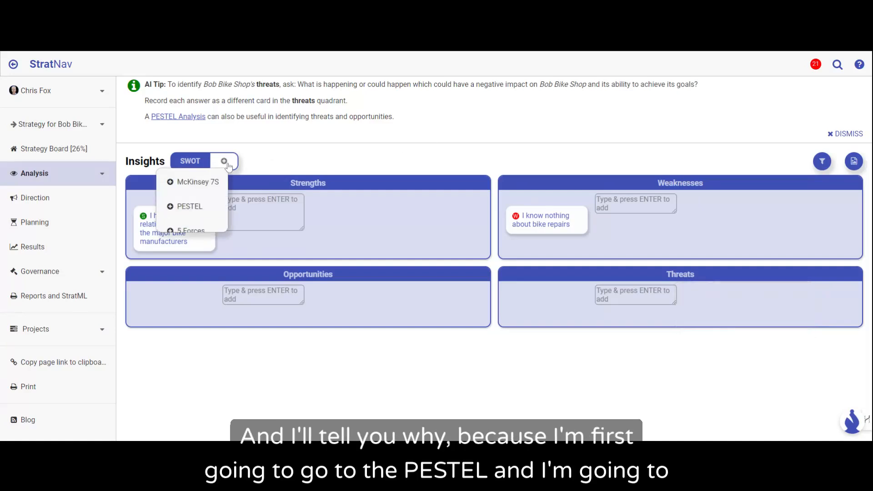
left_click(190, 207)
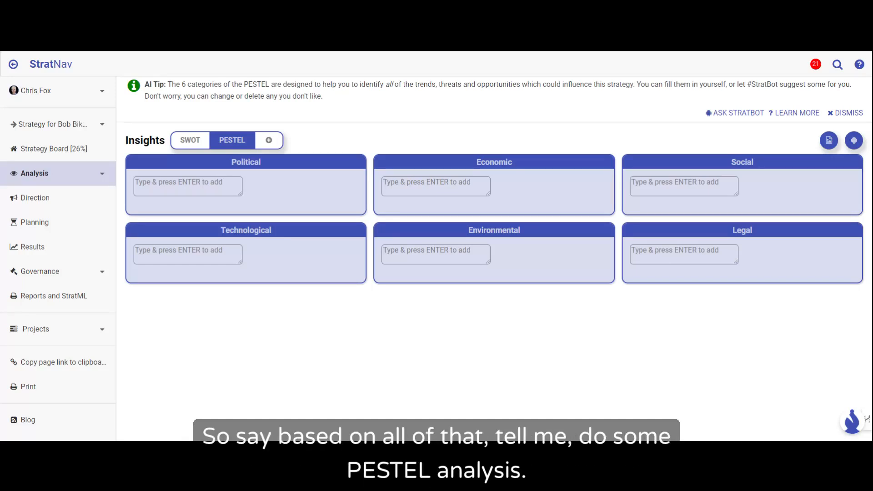
left_click(735, 114)
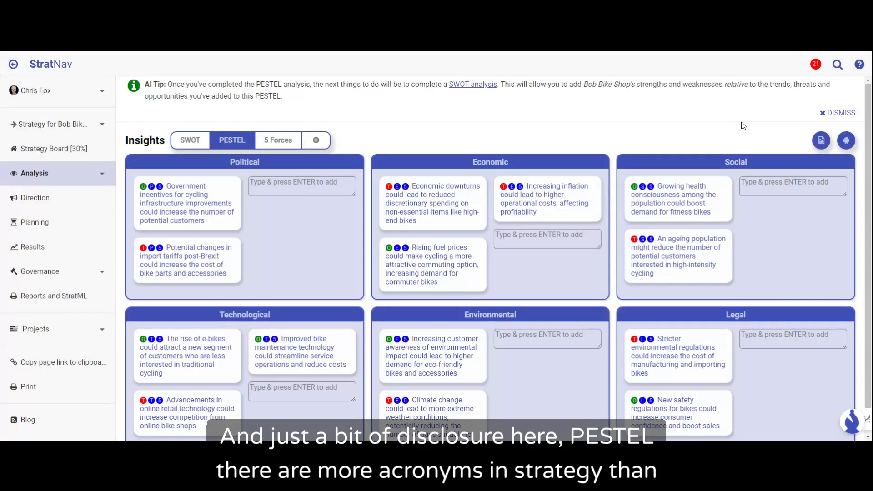
Step: Look over the PESTEL categories and check which help topics and tips are offered for this analysis
mouse_move(750, 157)
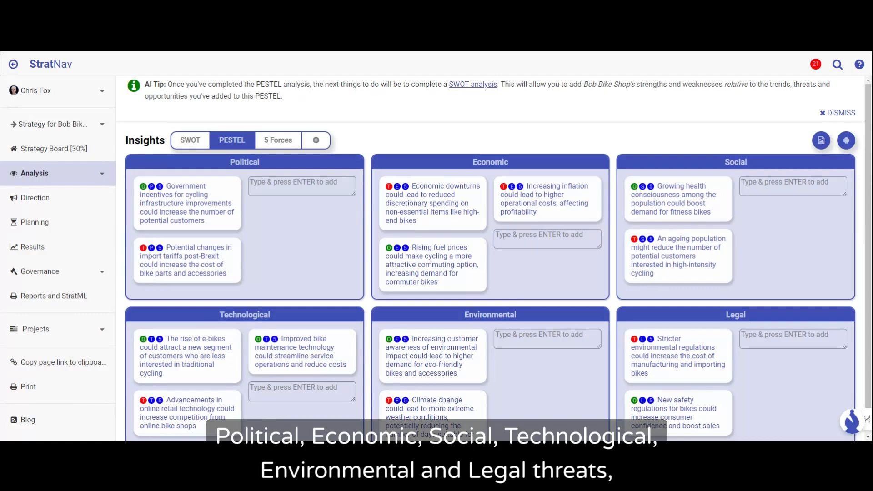
mouse_move(244, 162)
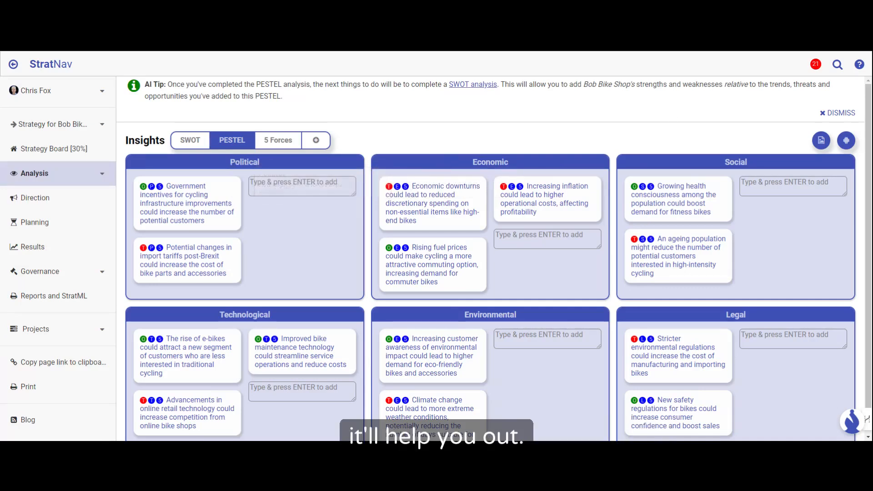
left_click(859, 65)
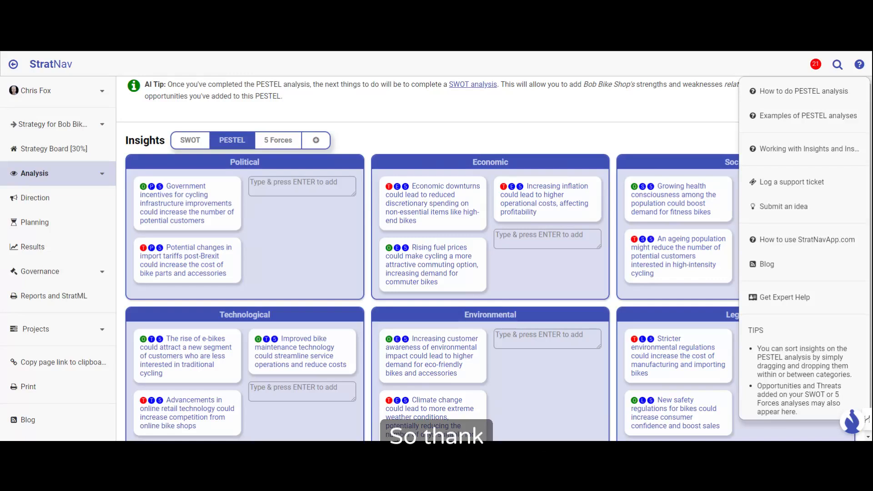
left_click(507, 140)
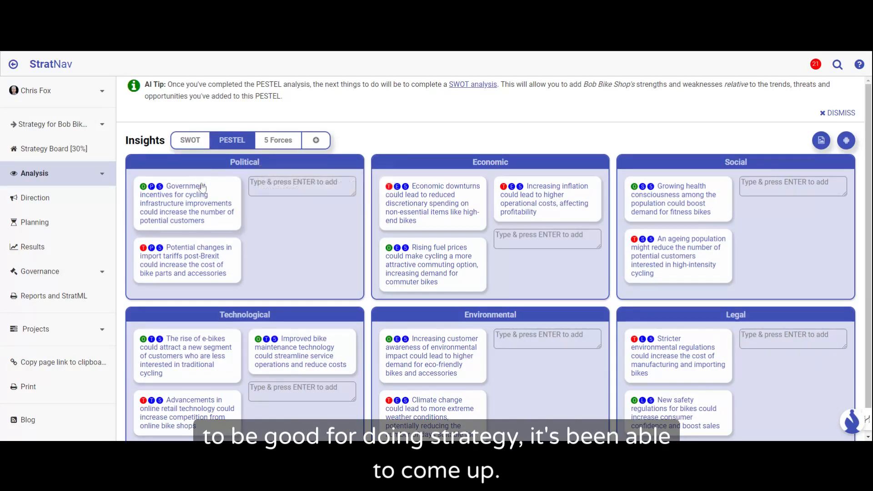
Step: Open the Technological insight about the rise of e-bikes and have StratBot write its description
mouse_move(200, 186)
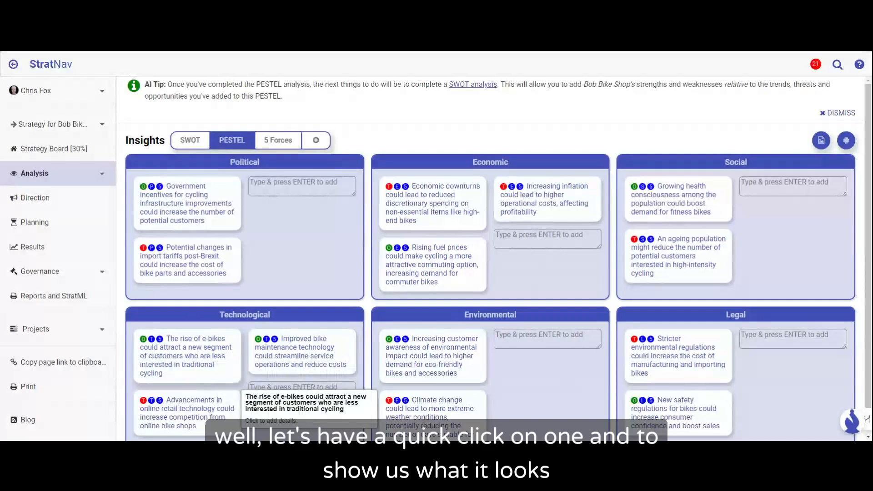
left_click(199, 359)
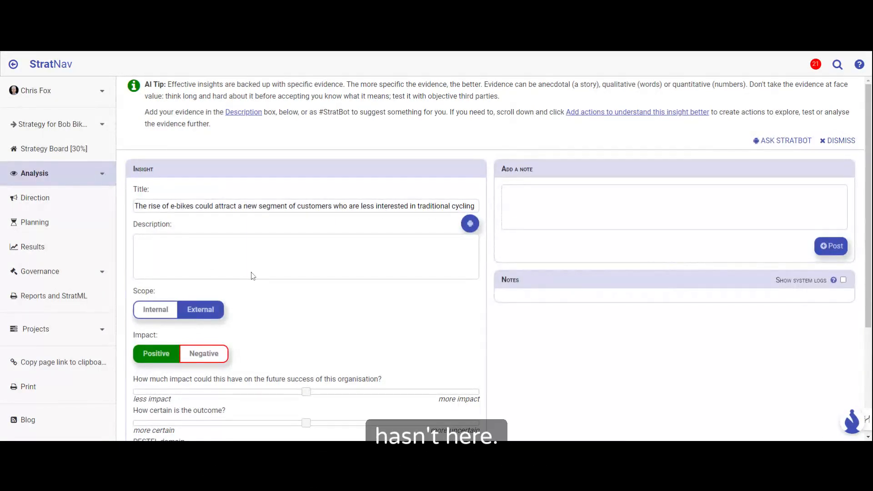
scroll(253, 276, "down", 1)
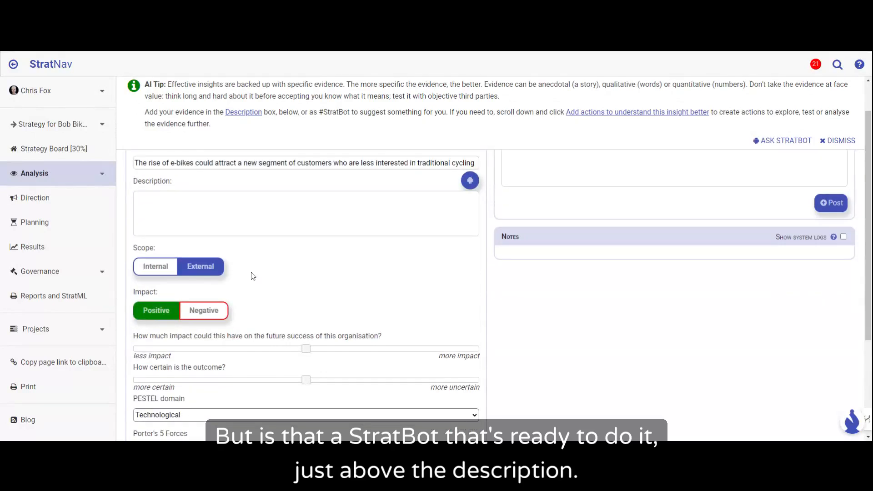
scroll(269, 266, "up", 1)
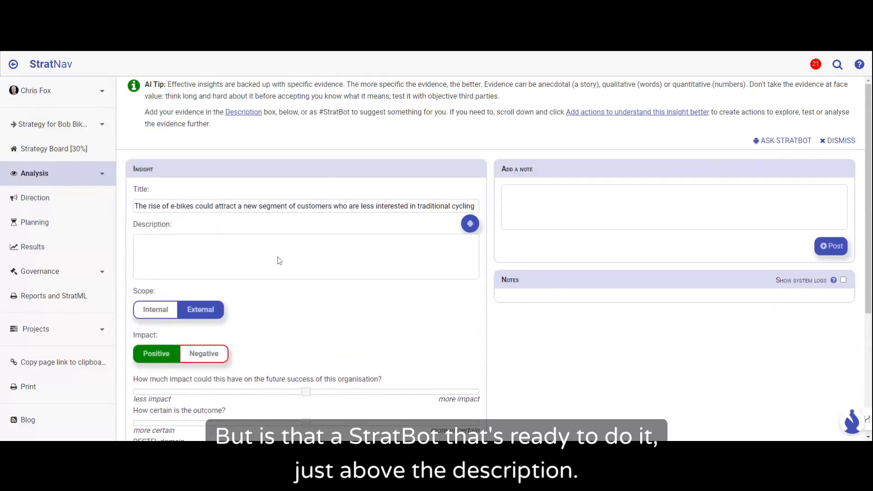
left_click(469, 224)
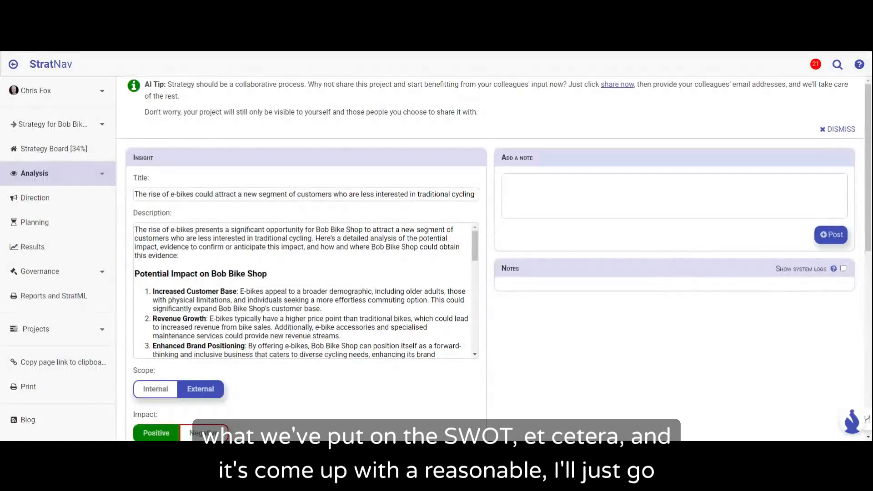
Step: Read through the e-bike insight's description, covering its potential impact, confirming evidence and where to get that evidence
scroll(306, 291, "down", 1)
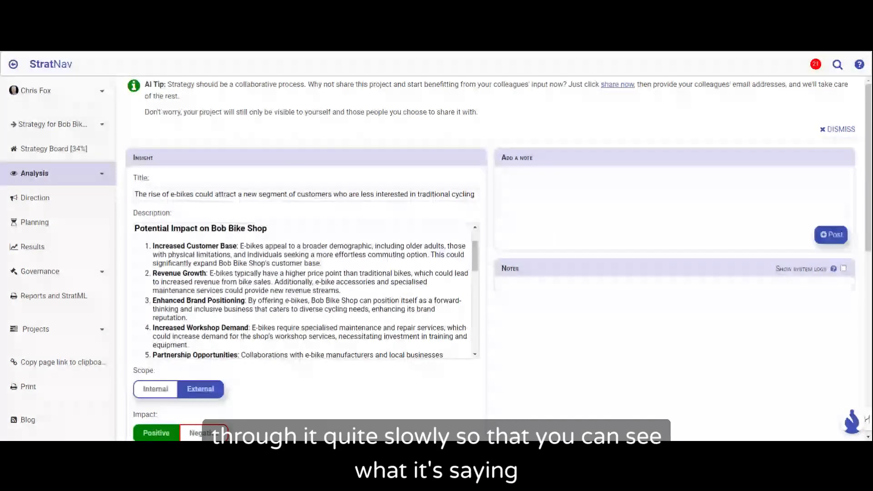
scroll(307, 291, "down", 1)
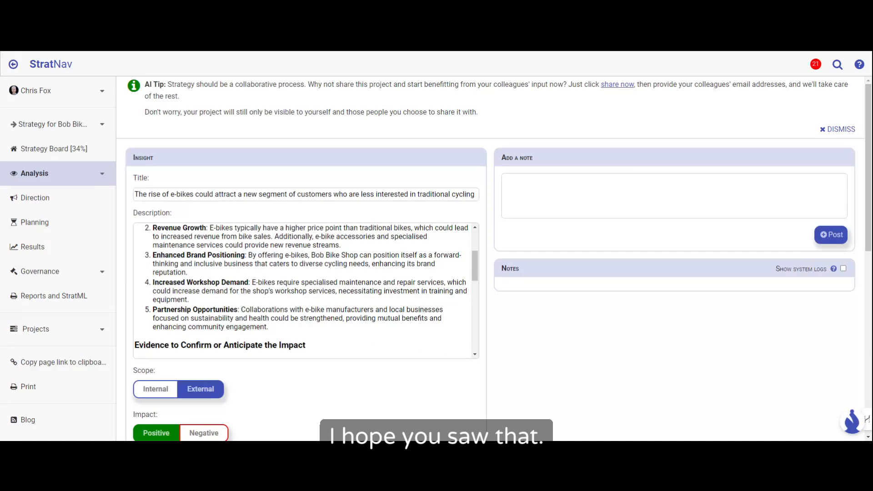
scroll(306, 291, "down", 1)
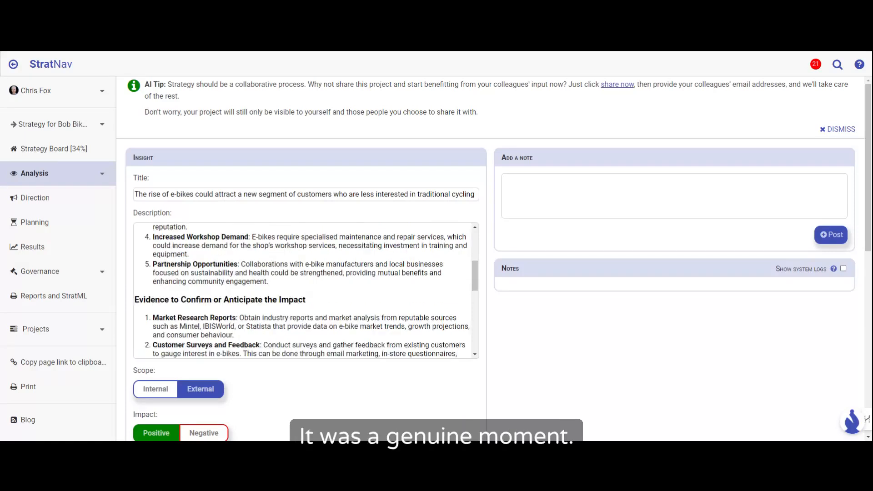
scroll(307, 292, "down", 1)
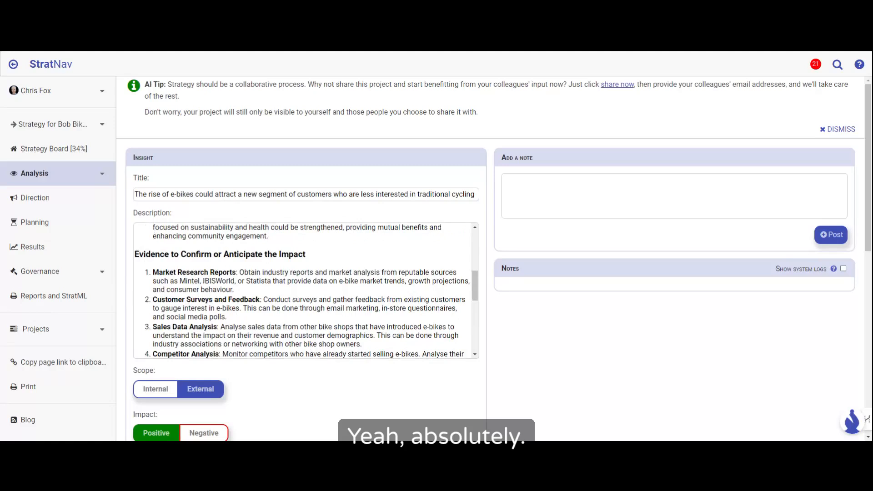
scroll(306, 291, "down", 1)
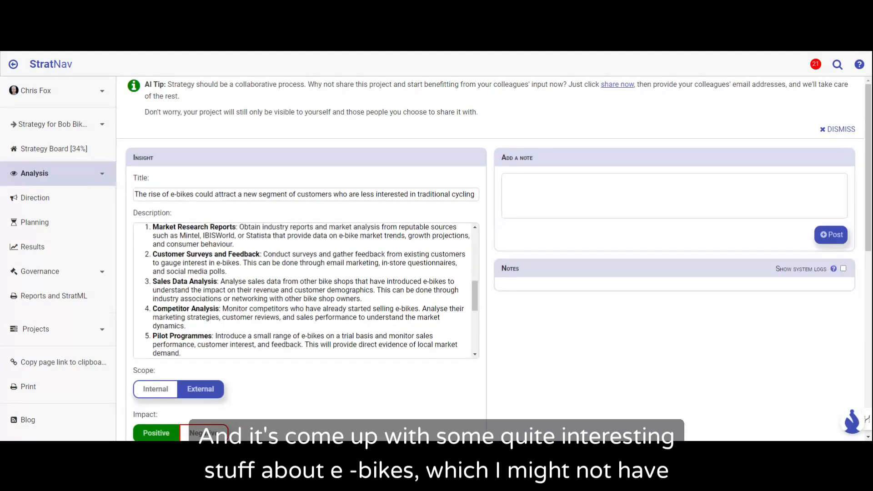
scroll(306, 291, "down", 1)
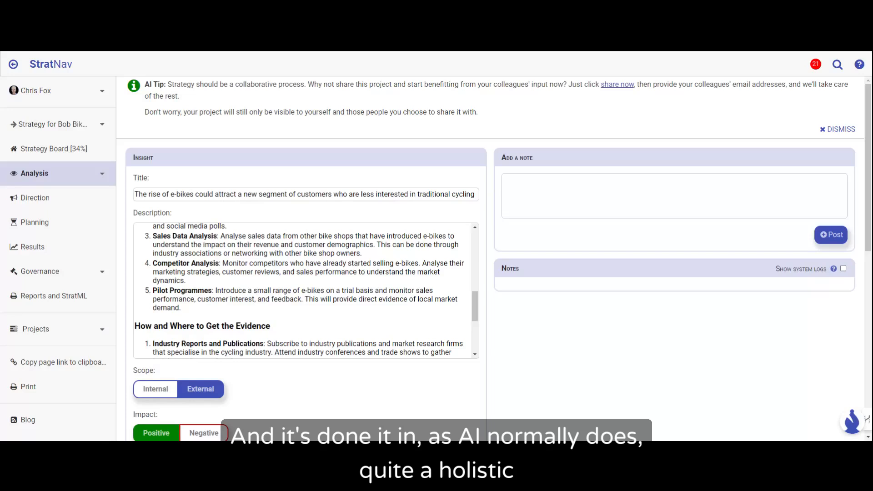
scroll(306, 291, "down", 1)
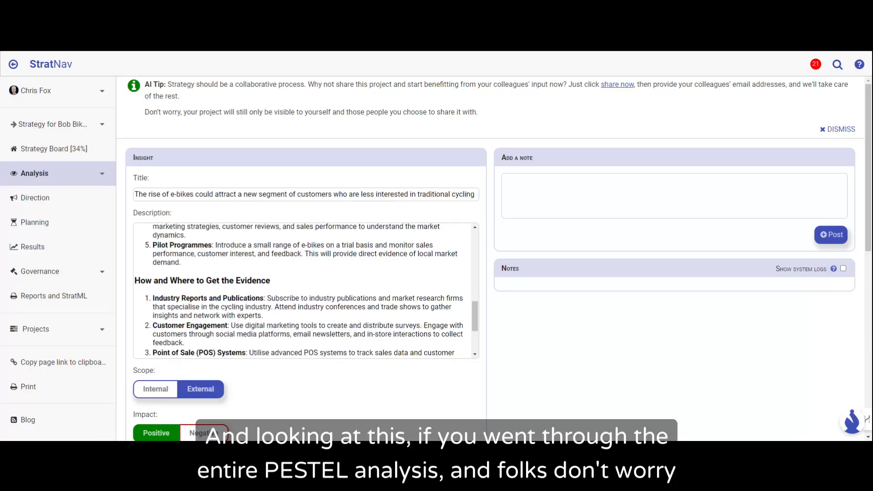
scroll(306, 291, "down", 1)
scroll(306, 291, "down", 4)
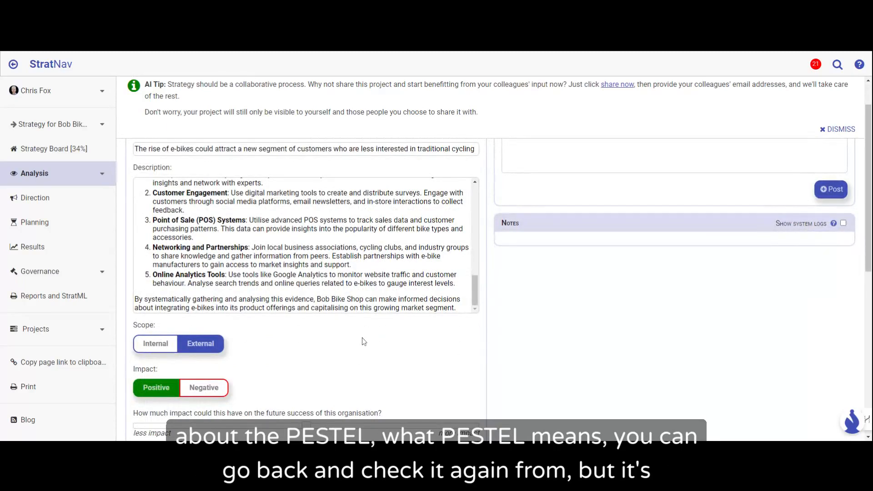
Step: Rate the e-bike insight's impact on the organisation's future success as high, close to the "more impact" end
scroll(363, 341, "down", 1)
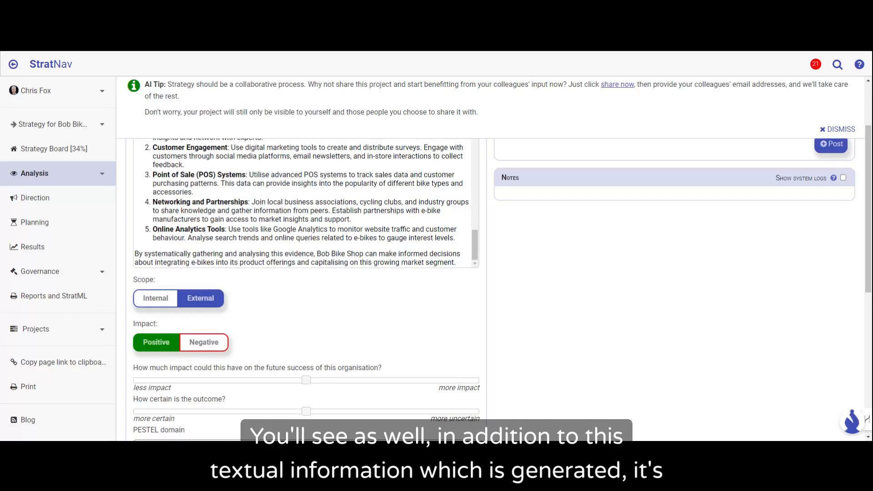
scroll(295, 250, "down", 2)
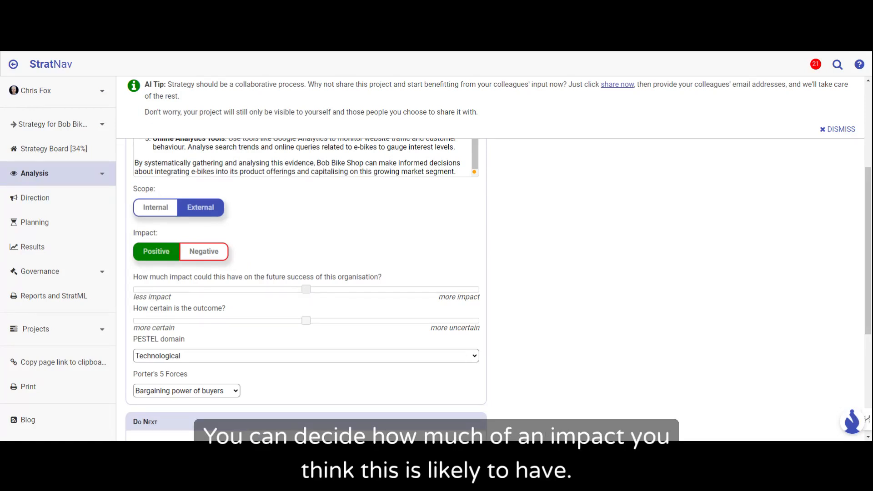
left_click_drag(306, 289, 198, 291)
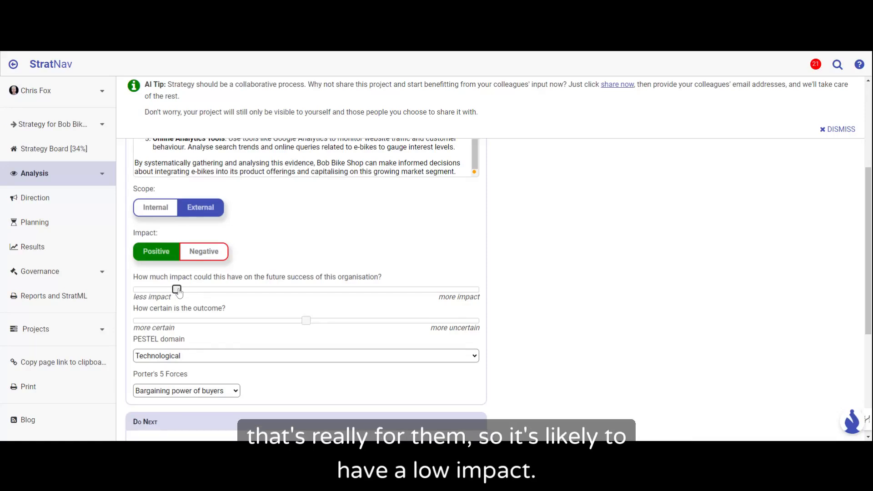
left_click_drag(178, 291, 306, 292)
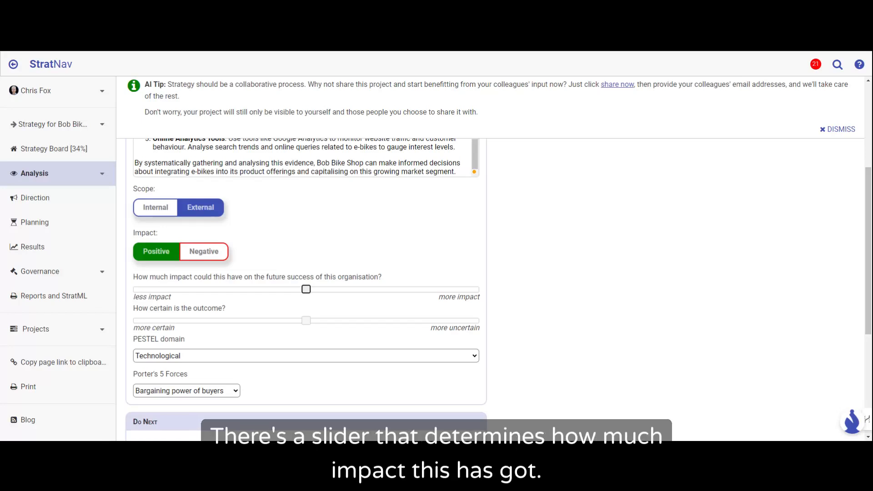
left_click(308, 291)
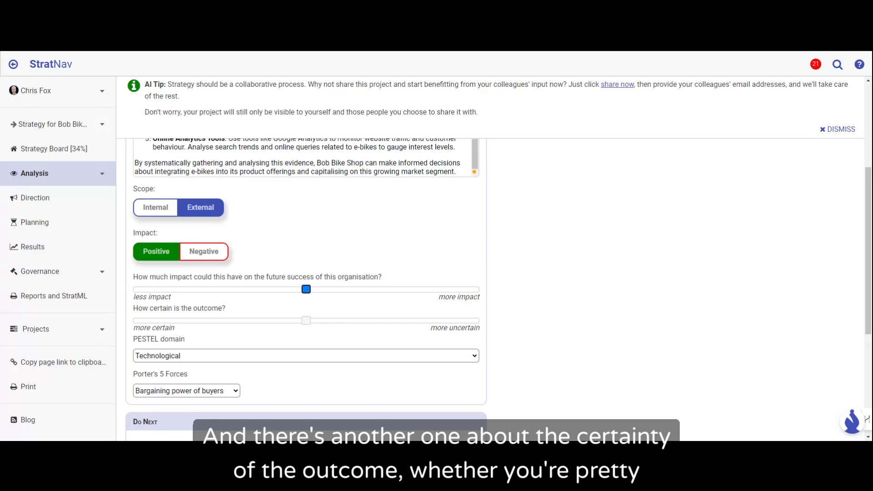
left_click(306, 291)
left_click_drag(307, 291, 420, 291)
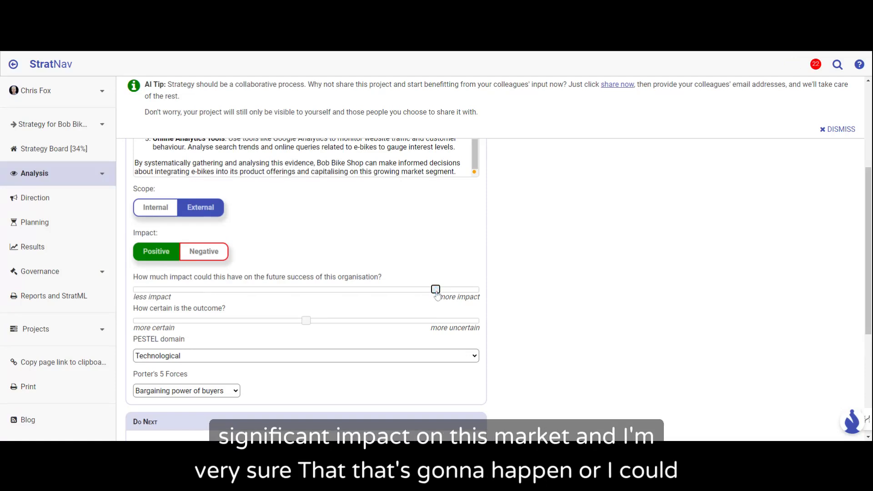
Step: Rate the certainty of the e-bike insight's outcome close to the "more certain" end
left_click_drag(306, 320, 435, 320)
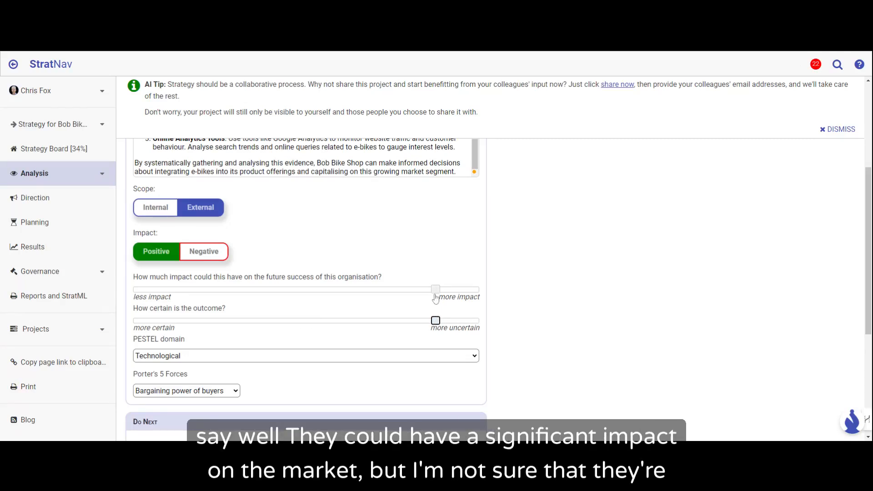
left_click(435, 320)
left_click_drag(422, 327, 196, 326)
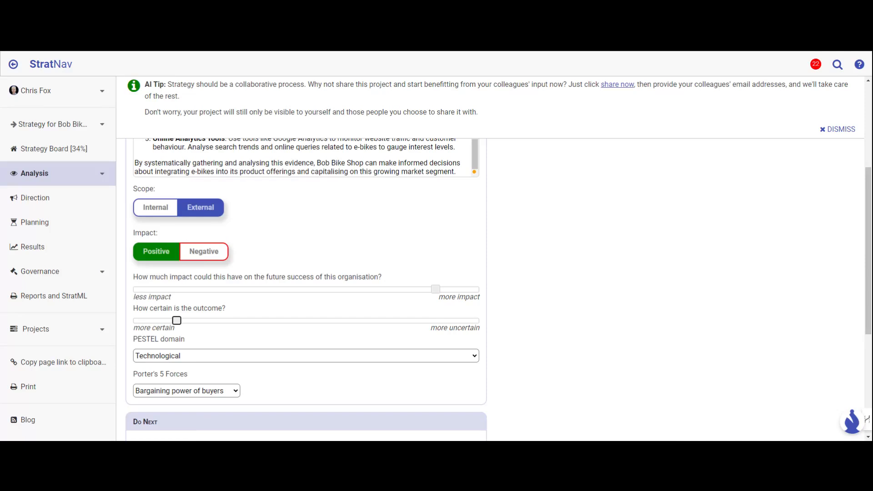
Step: Return to the PESTEL analysis and examine the coloured category markers on its insights, including the Political ones
left_click(14, 67)
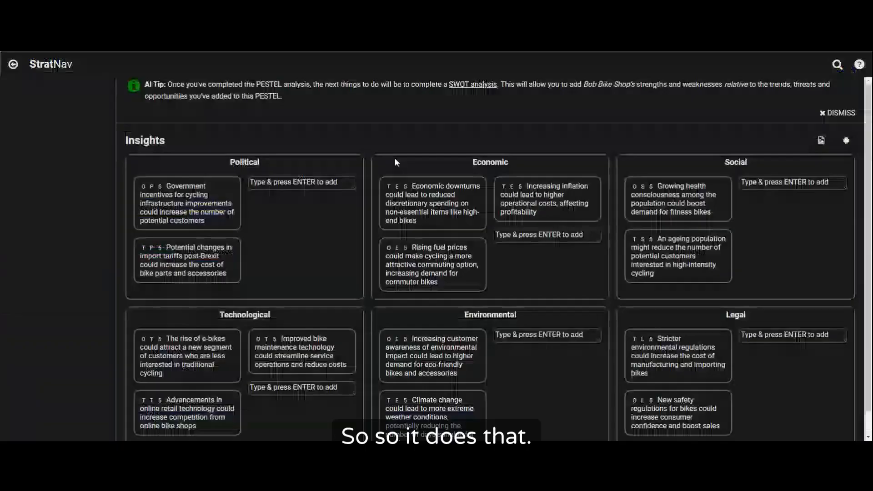
scroll(540, 258, "down", 1)
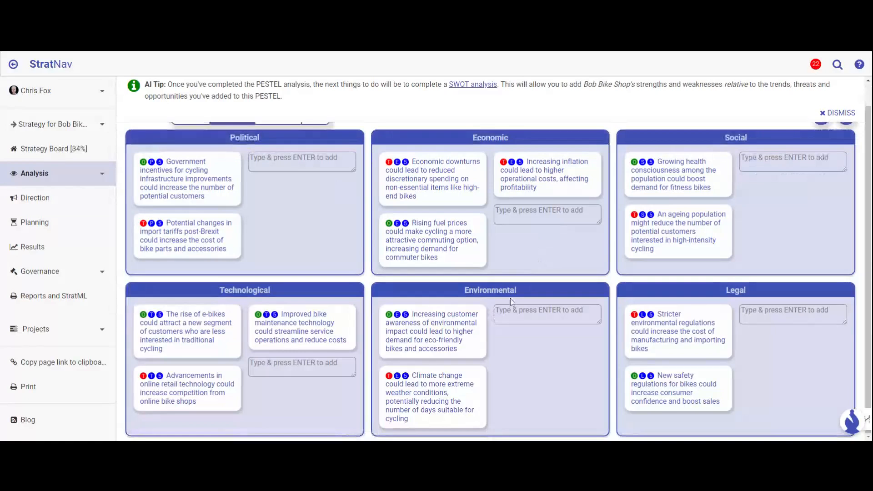
left_click(433, 199)
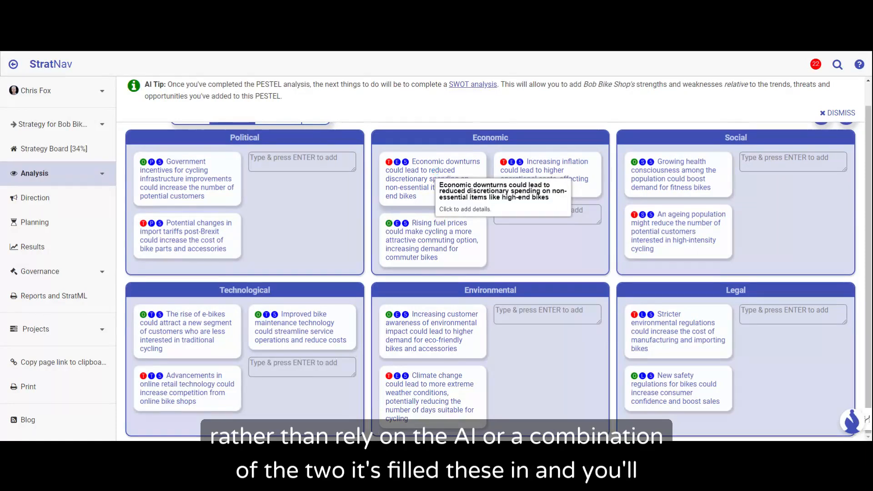
scroll(437, 176, "up", 1)
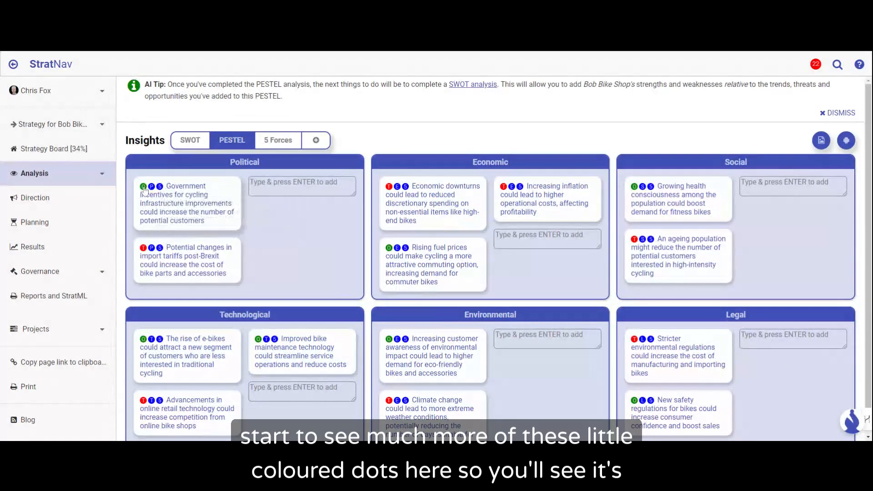
mouse_move(143, 189)
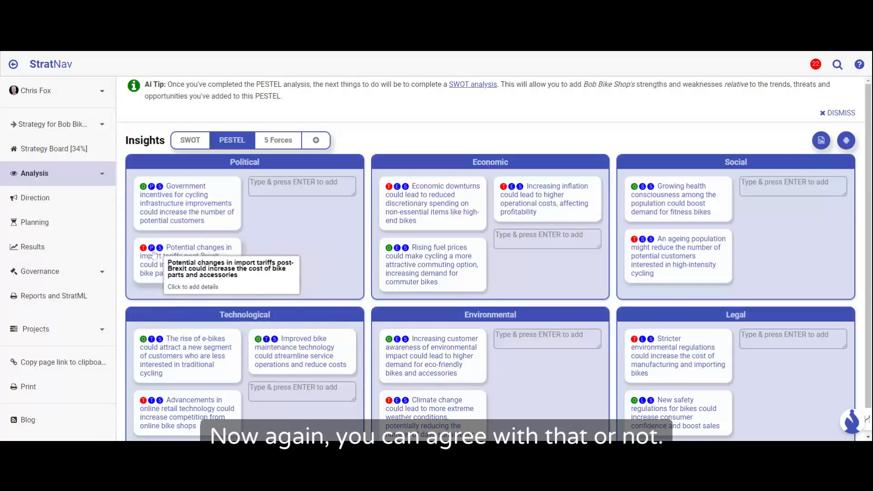
mouse_move(144, 253)
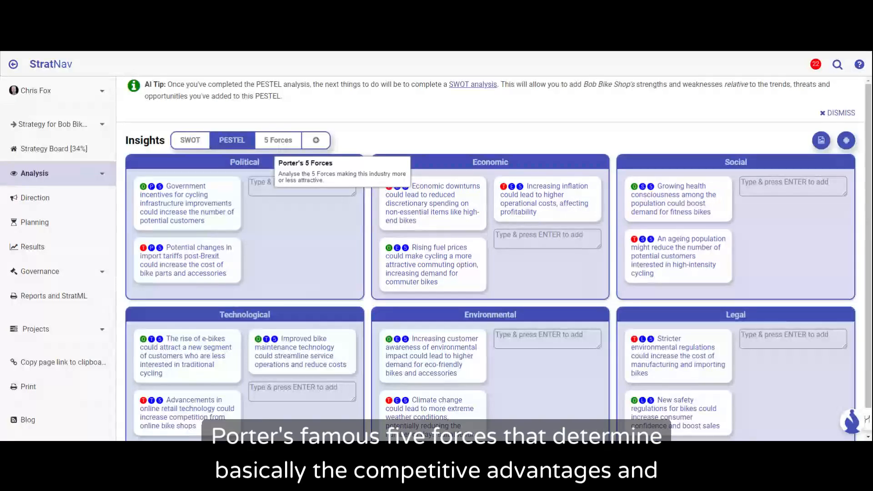
Step: Open the Porter's 5 Forces analysis and examine which insights sit under each force, especially Bargaining power of buyers
left_click(278, 140)
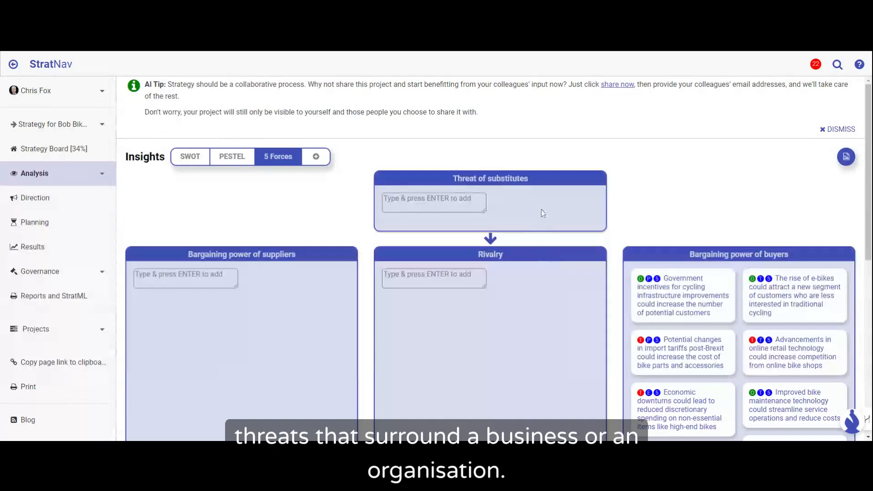
scroll(543, 214, "down", 2)
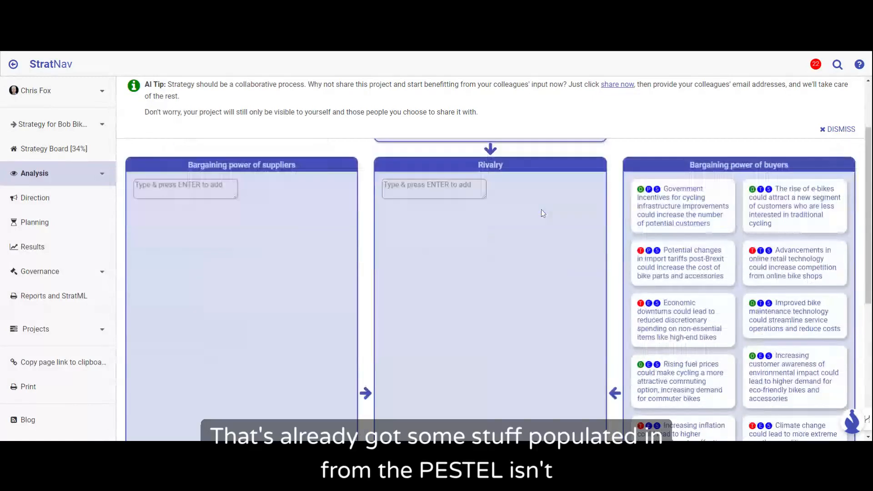
scroll(542, 213, "up", 2)
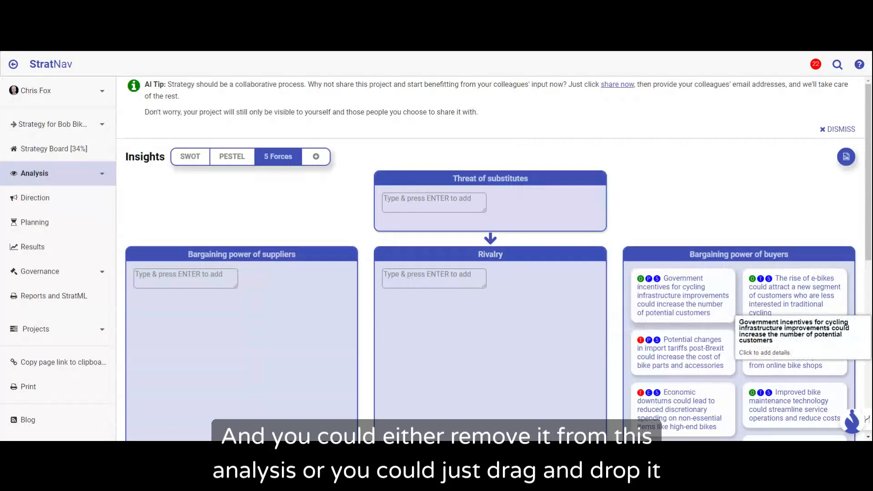
left_click_drag(728, 312, 641, 313)
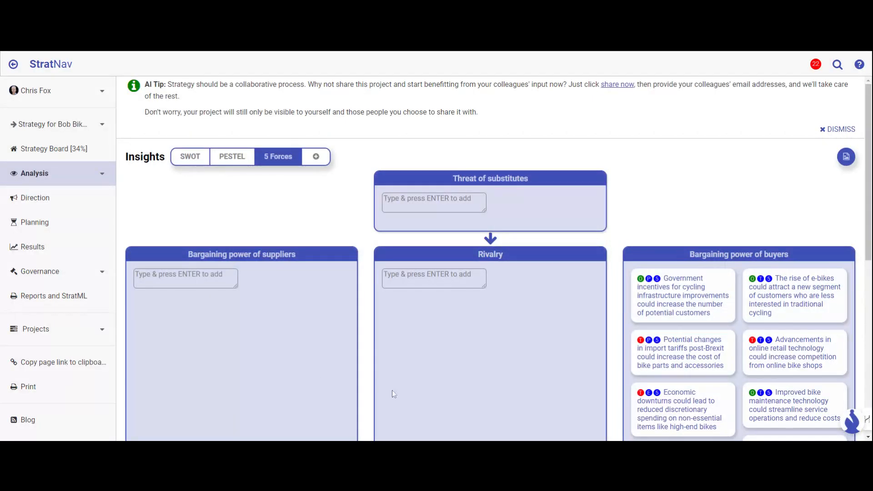
scroll(456, 404, "down", 2)
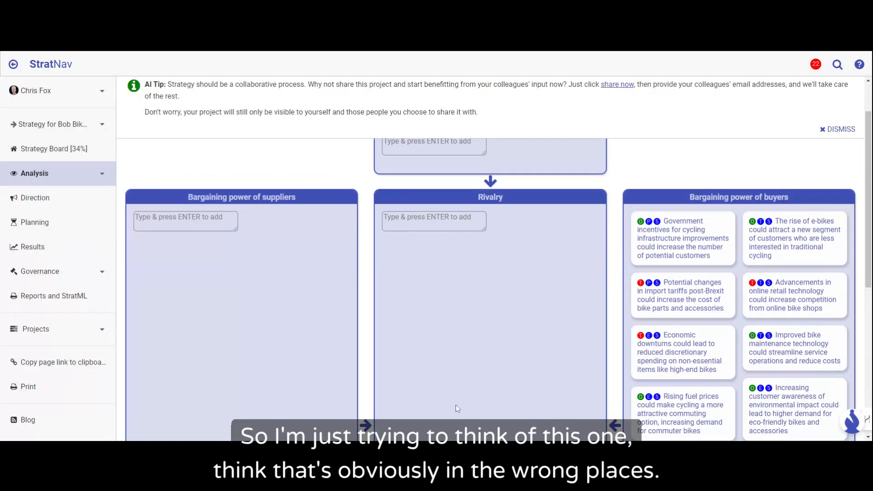
scroll(456, 405, "down", 1)
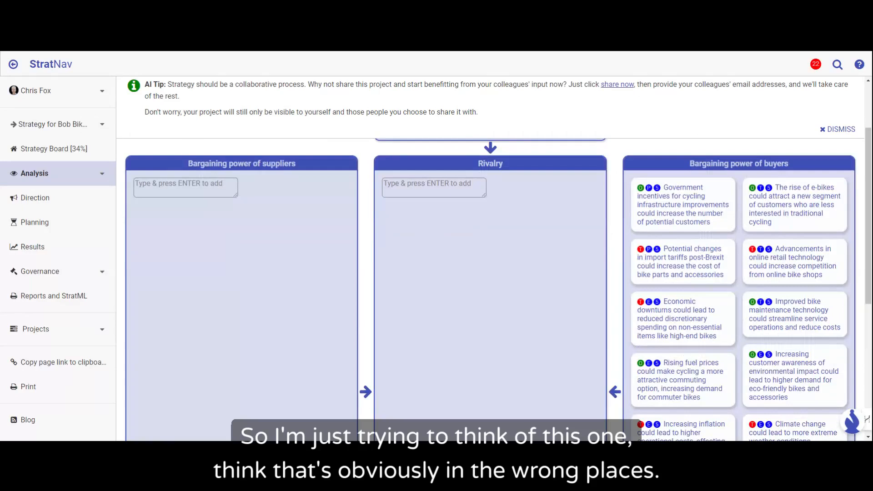
scroll(457, 408, "down", 1)
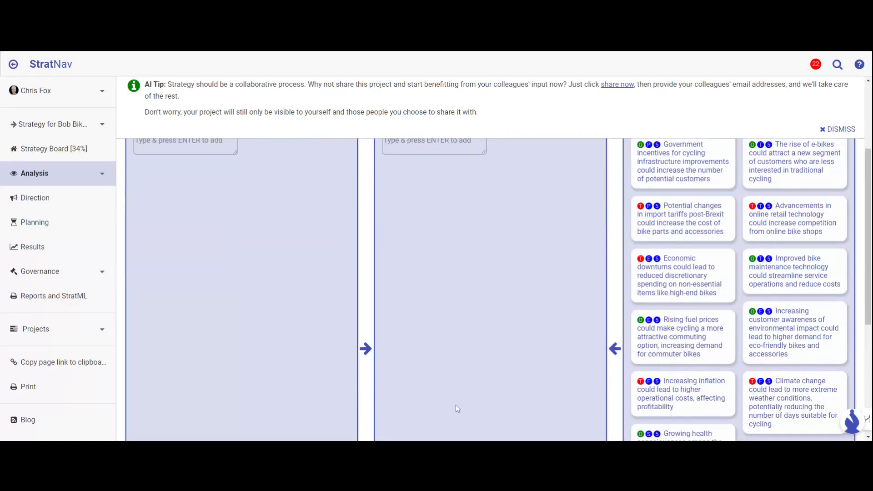
scroll(456, 406, "down", 1)
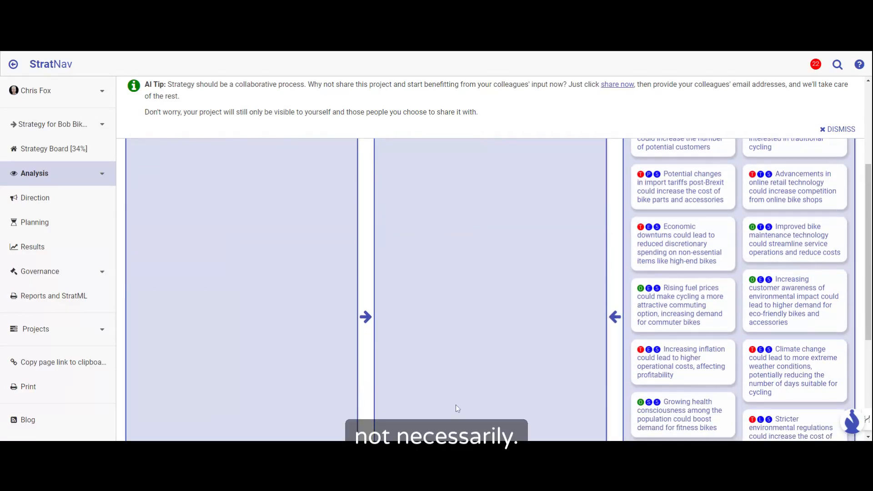
scroll(456, 407, "down", 1)
scroll(456, 407, "down", 1)
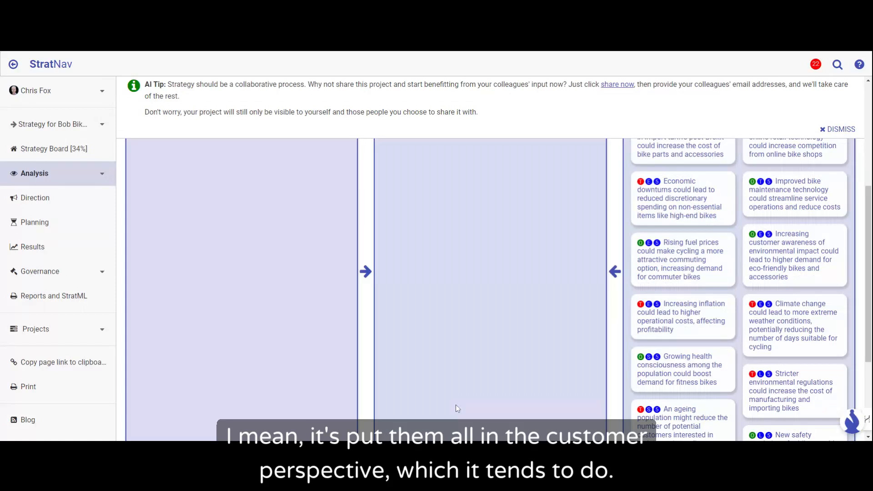
scroll(456, 408, "down", 1)
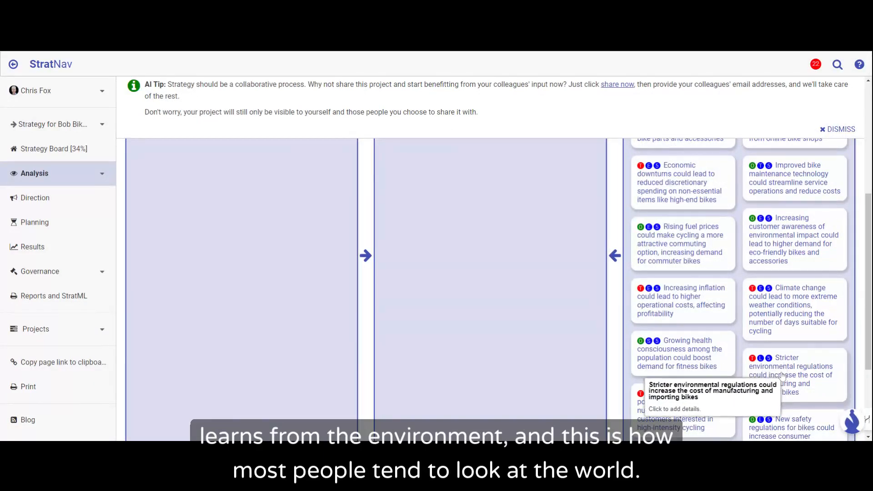
scroll(784, 355, "down", 2)
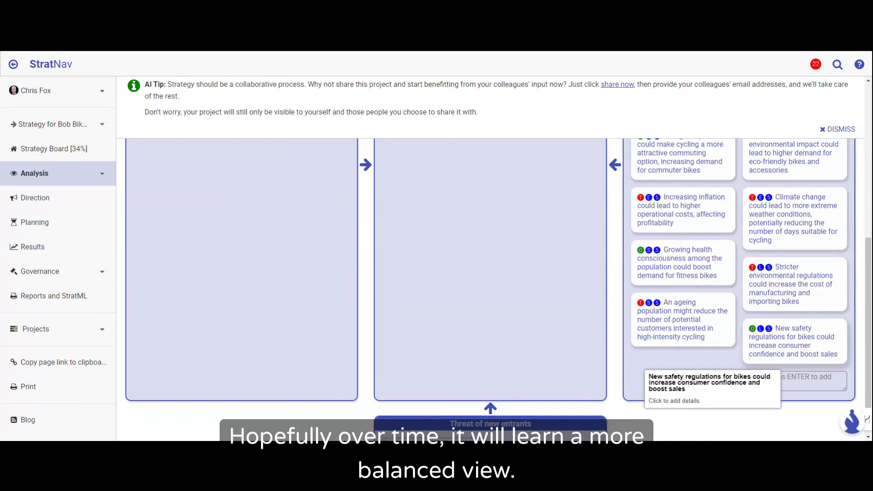
scroll(786, 350, "up", 2)
scroll(785, 350, "up", 1)
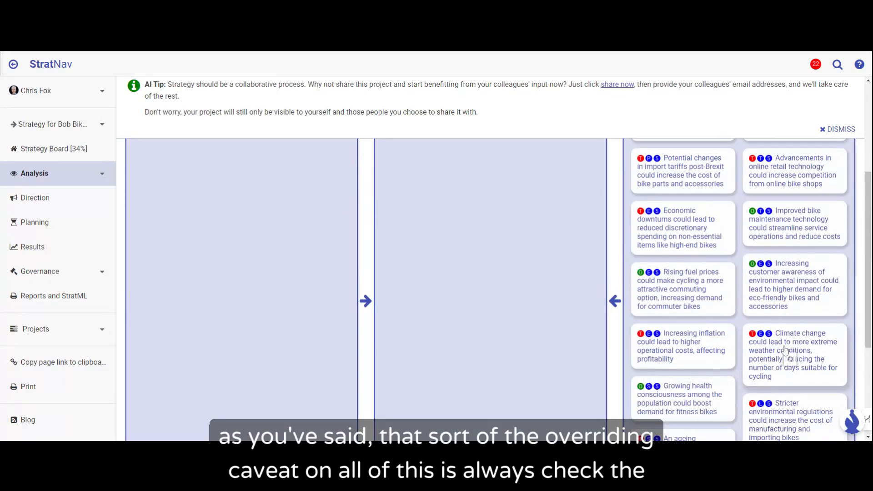
scroll(786, 351, "up", 3)
scroll(785, 350, "up", 1)
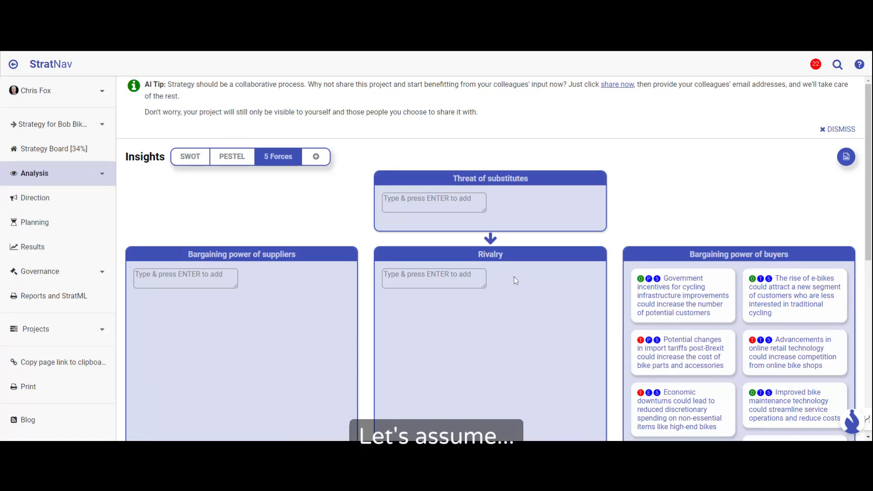
Step: Try to move the government cycling incentives insight from Bargaining power of buyers directly onto Threat of new entrants
left_click_drag(691, 313, 708, 308)
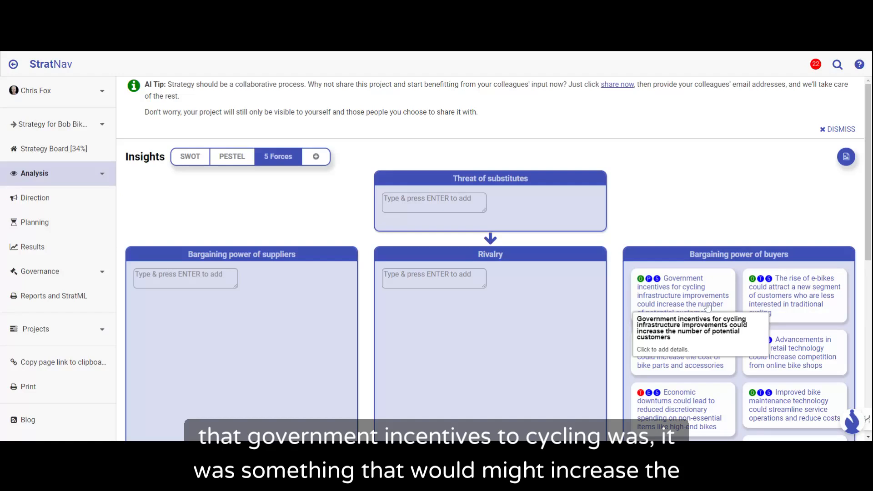
left_click_drag(708, 308, 513, 411)
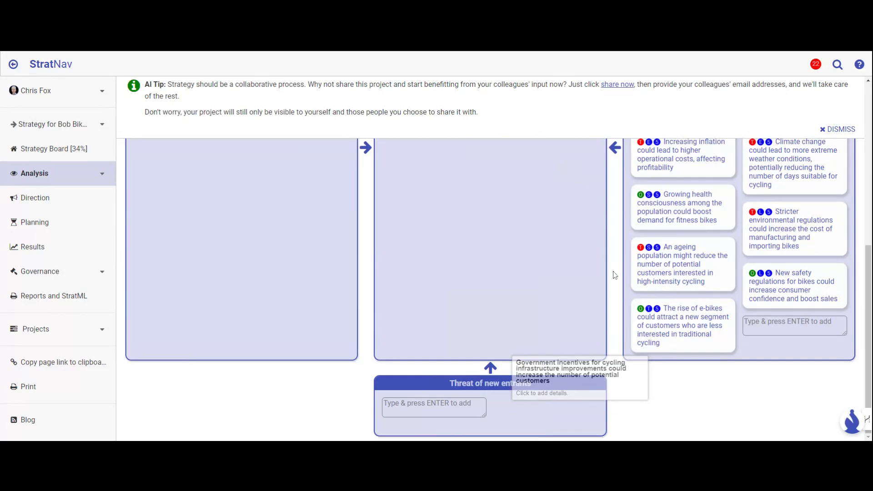
scroll(631, 260, "up", 5)
scroll(631, 260, "up", 2)
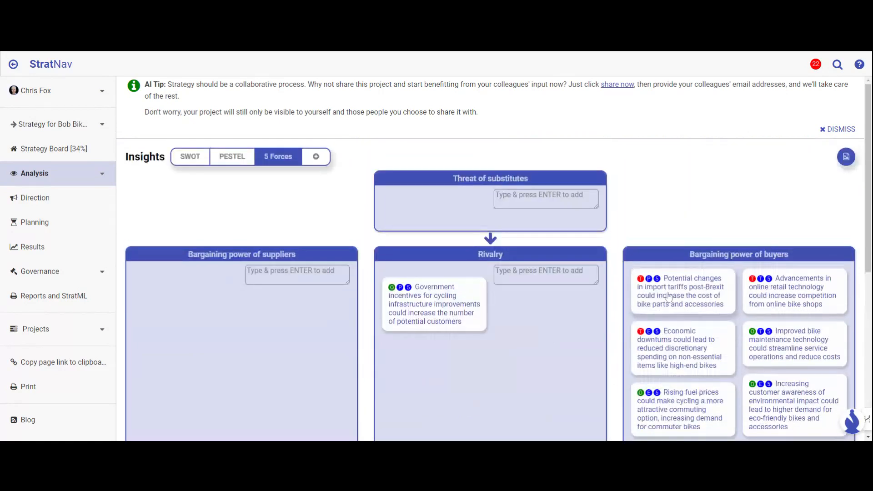
scroll(485, 342, "down", 1)
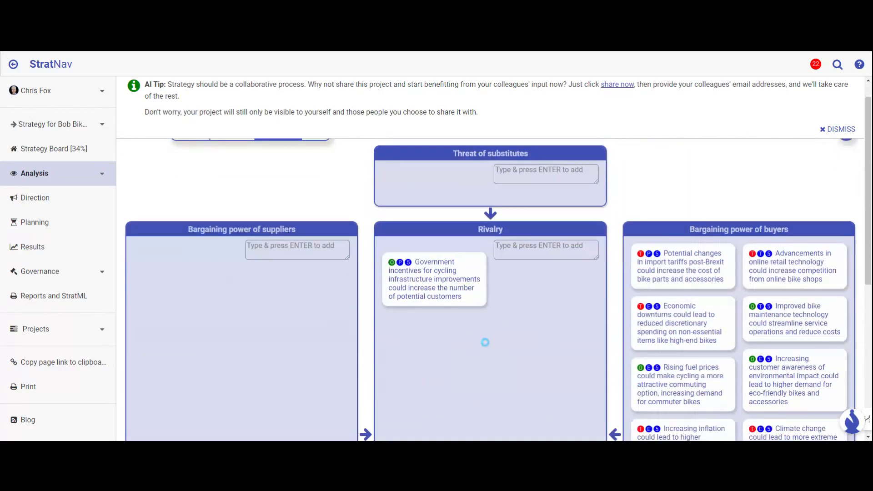
scroll(486, 342, "down", 2)
scroll(486, 342, "up", 1)
left_click_drag(443, 229, 479, 418)
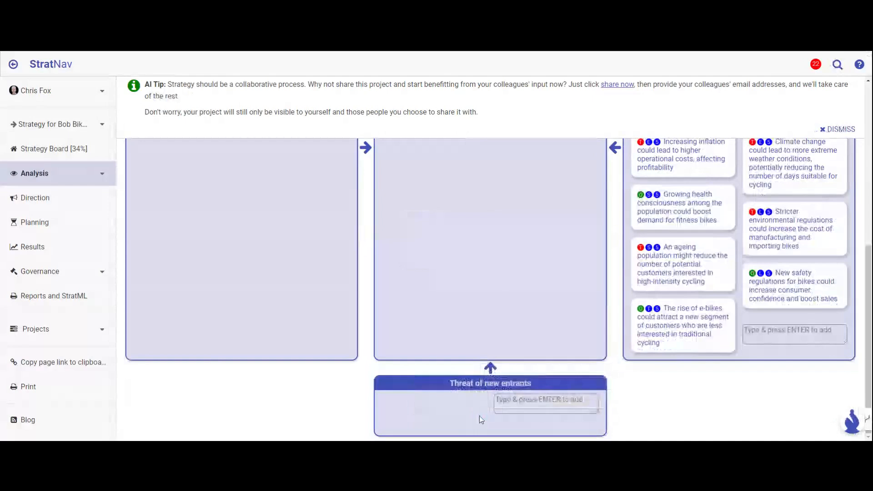
scroll(482, 420, "up", 7)
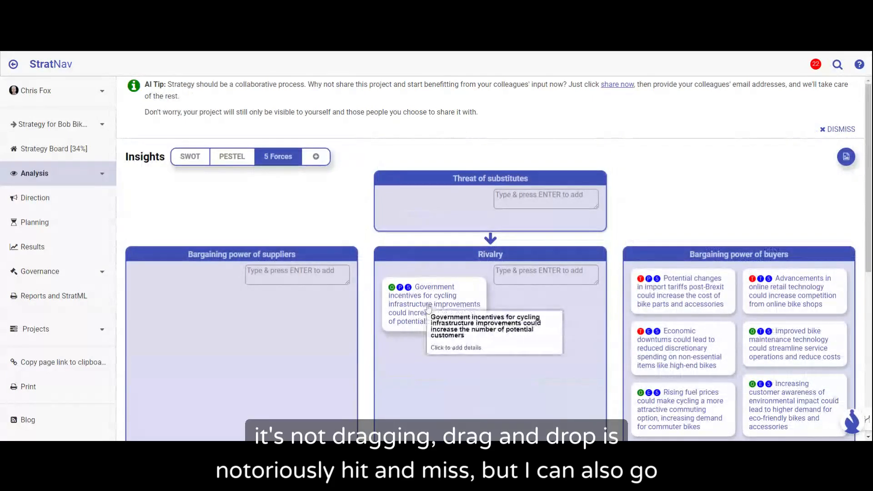
Step: Set the government cycling incentives insight's Porter's 5 Forces category to Threat of new entrants in its details and return to the 5 Forces analysis
left_click(428, 308)
scroll(278, 327, "down", 3)
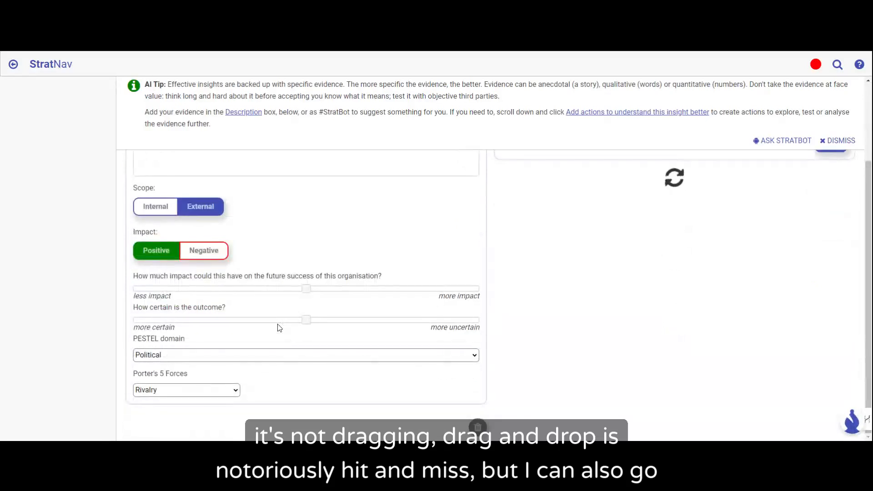
left_click(203, 389)
left_click(220, 398)
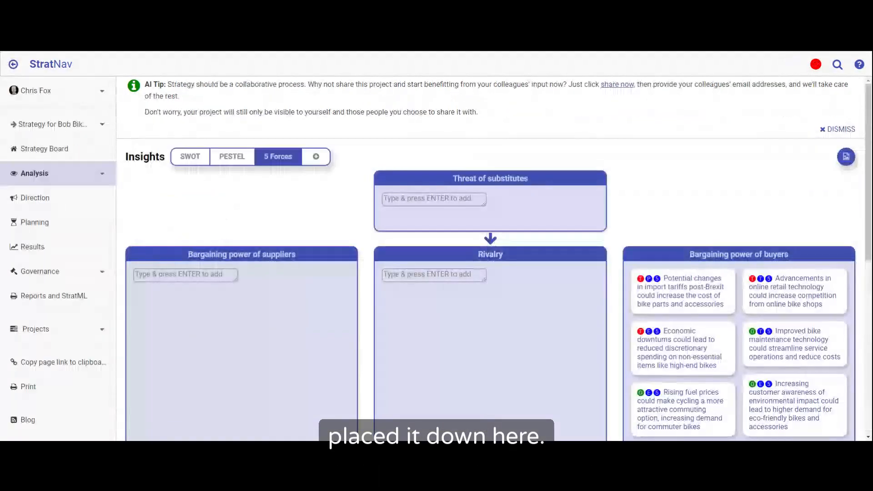
scroll(546, 357, "down", 6)
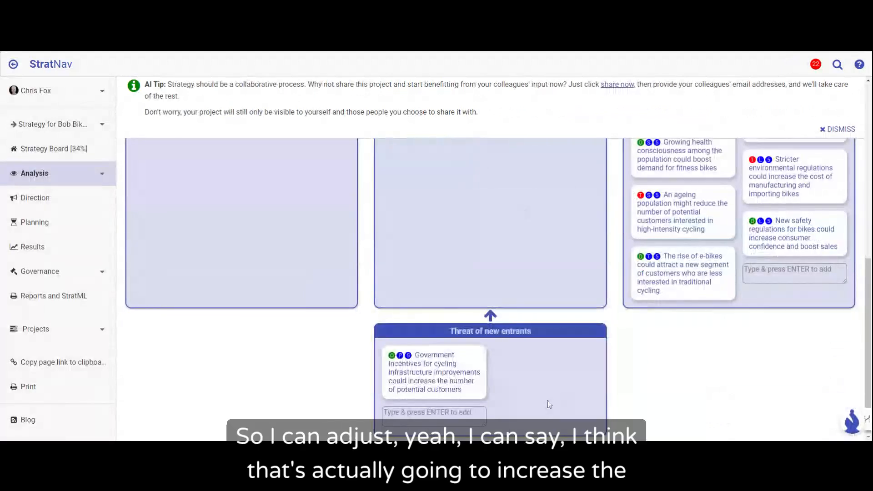
Step: Check the government cycling incentives insight under Threat of new entrants and view the SWOT analysis
left_click(438, 368)
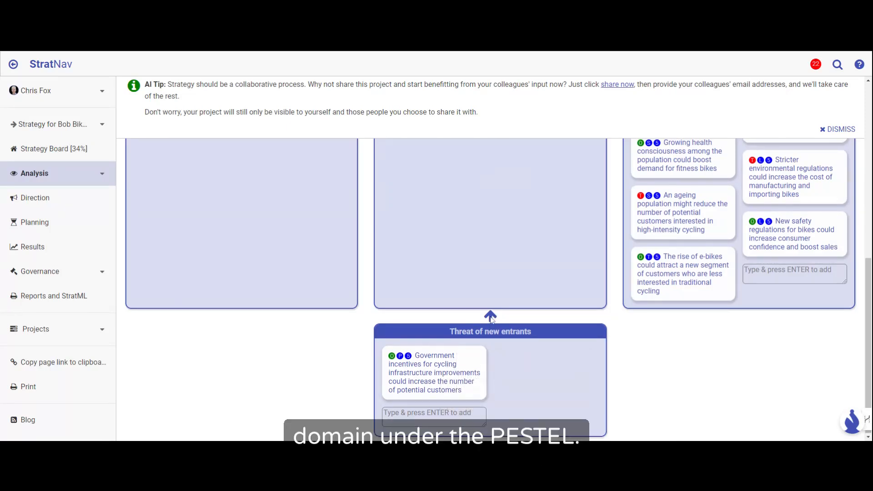
scroll(491, 319, "up", 3)
scroll(490, 317, "up", 3)
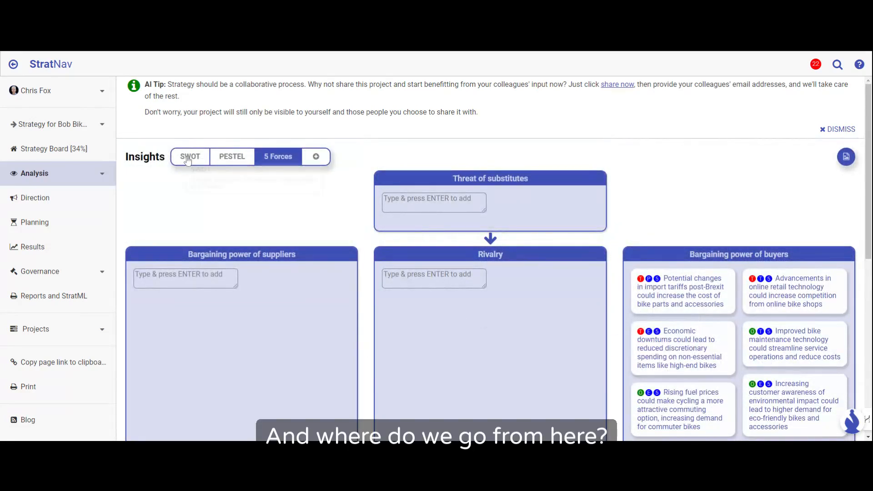
left_click(189, 158)
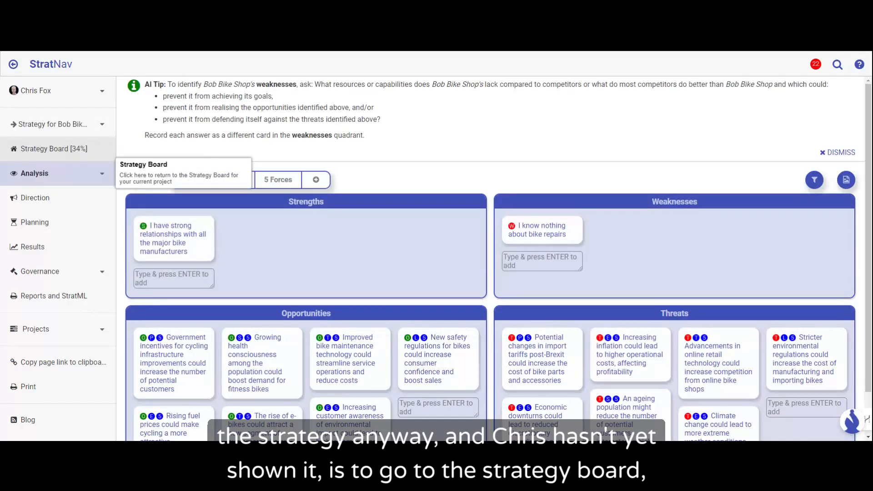
Step: Return to the Strategy Board, dismiss the competition tip and look over the Direction, Analysis, Governance, Planning and Results sections
left_click(74, 155)
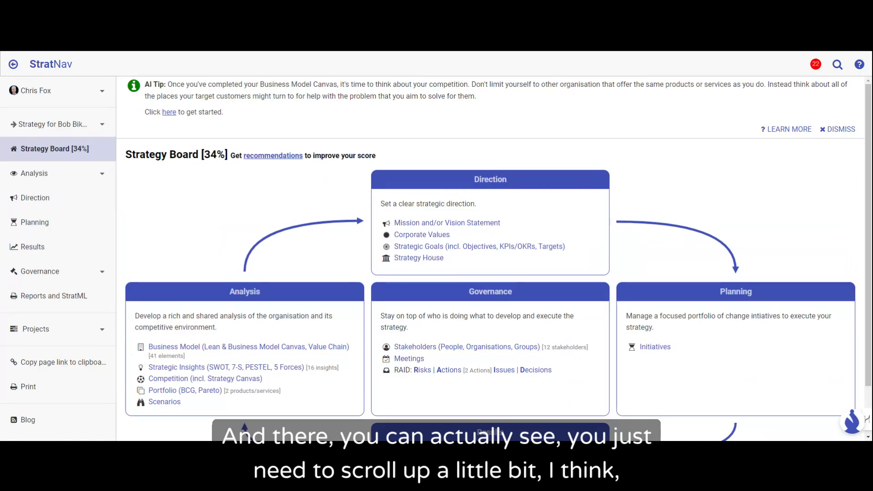
scroll(507, 182, "down", 1)
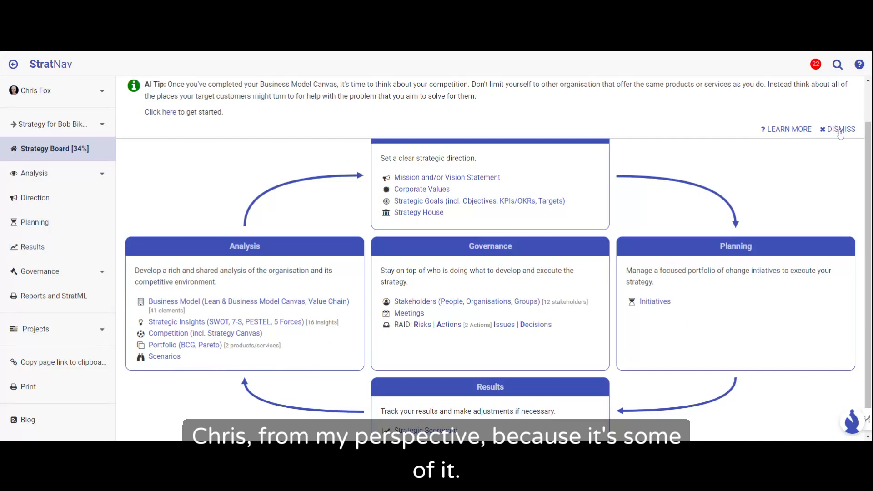
left_click(839, 129)
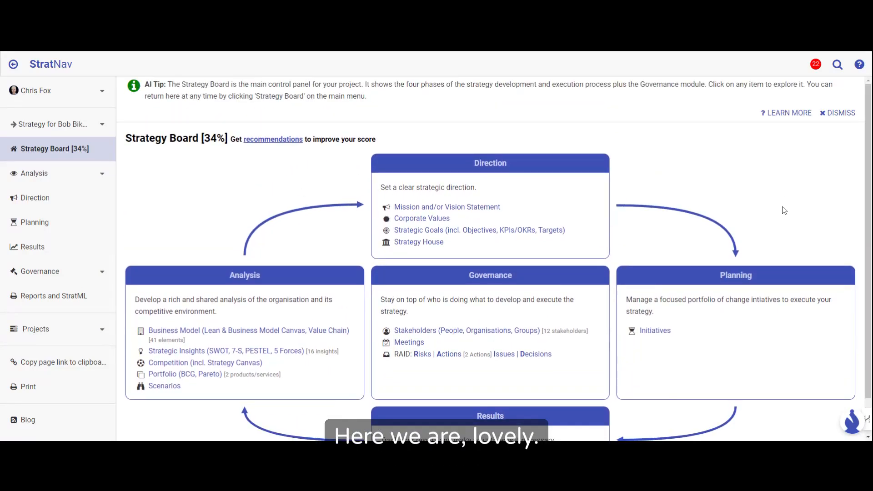
mouse_move(866, 421)
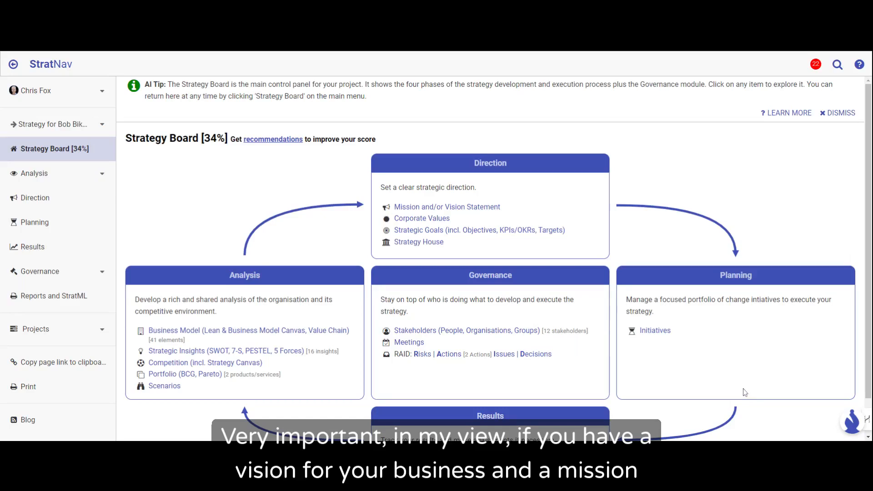
scroll(748, 381, "down", 1)
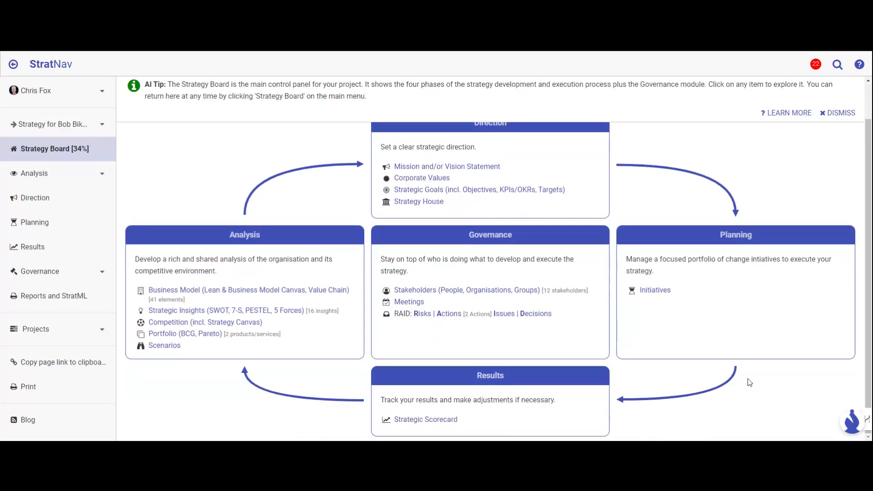
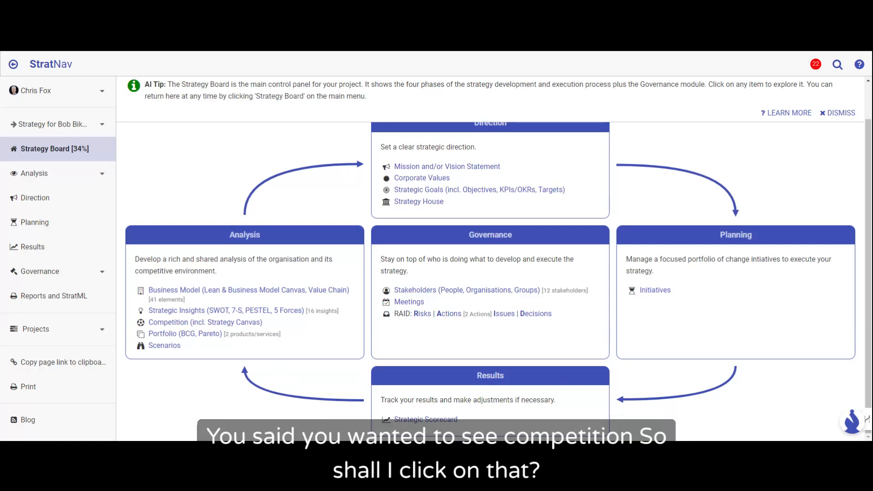
Step: Open the Competition analysis and have StratBot suggest competitors for Bob Bike Shop
left_click(168, 322)
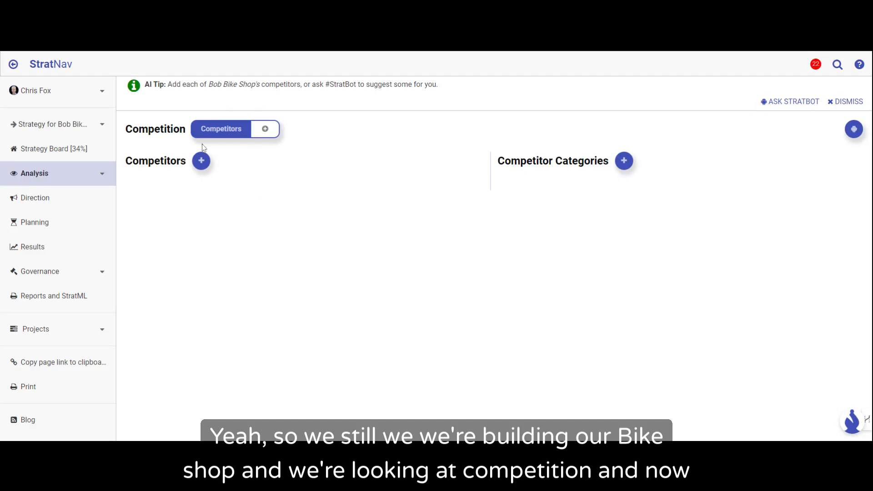
left_click(203, 164)
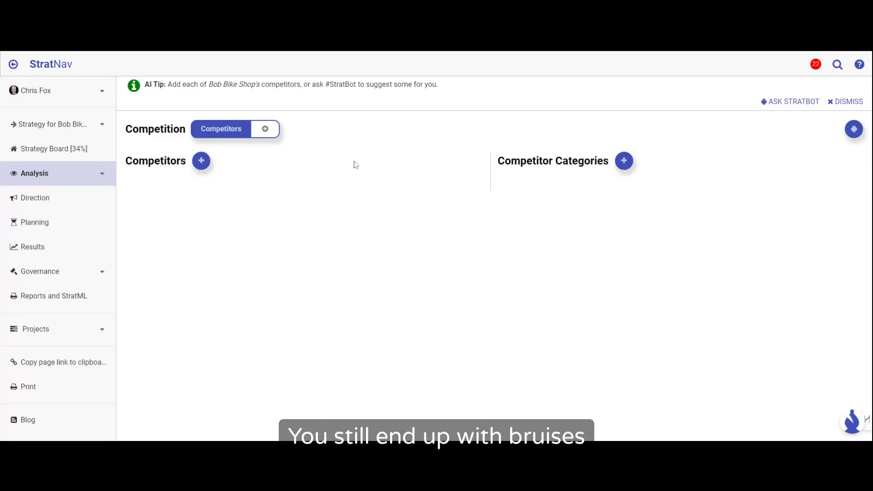
left_click(780, 104)
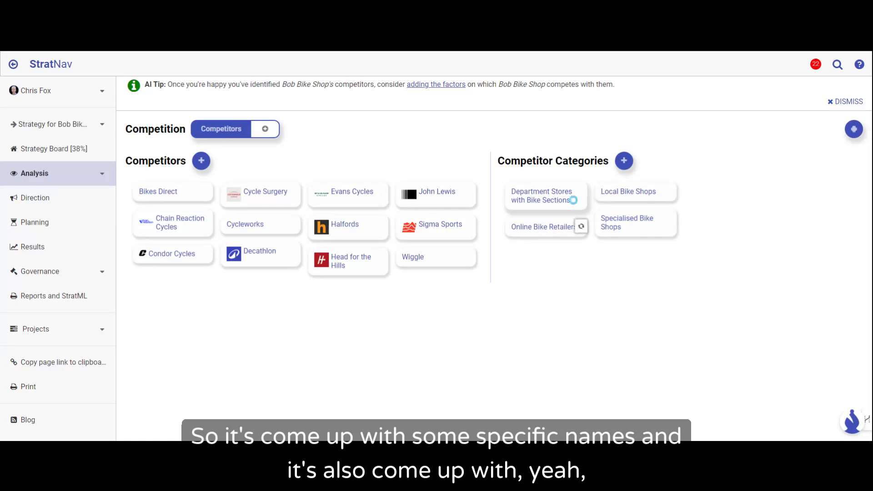
Step: Open the Condor Cycles competitor and have StratBot write its description
mouse_move(574, 200)
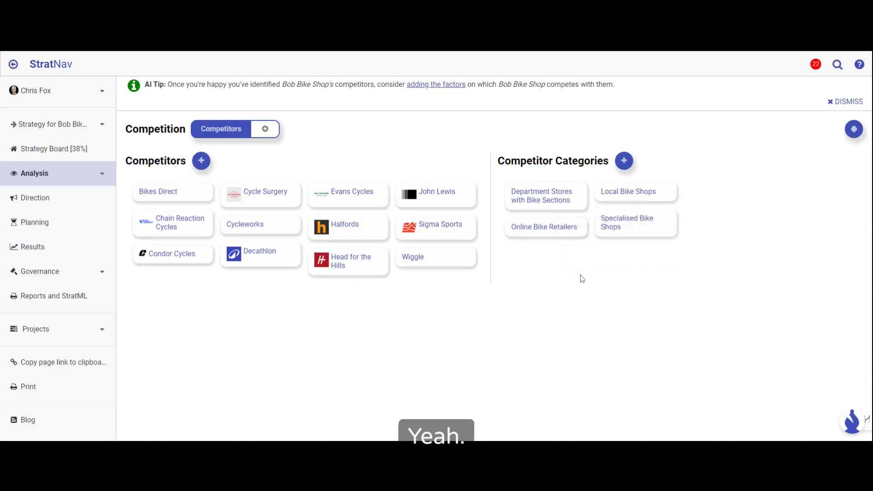
left_click(175, 258)
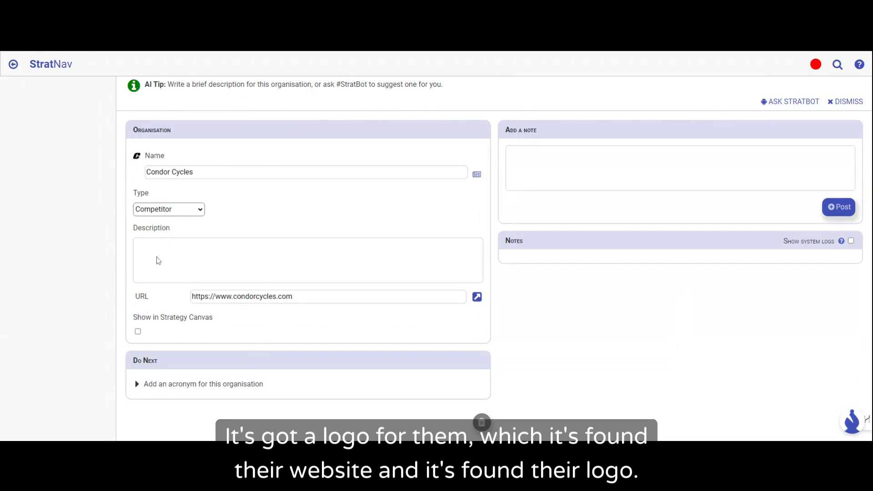
left_click(792, 103)
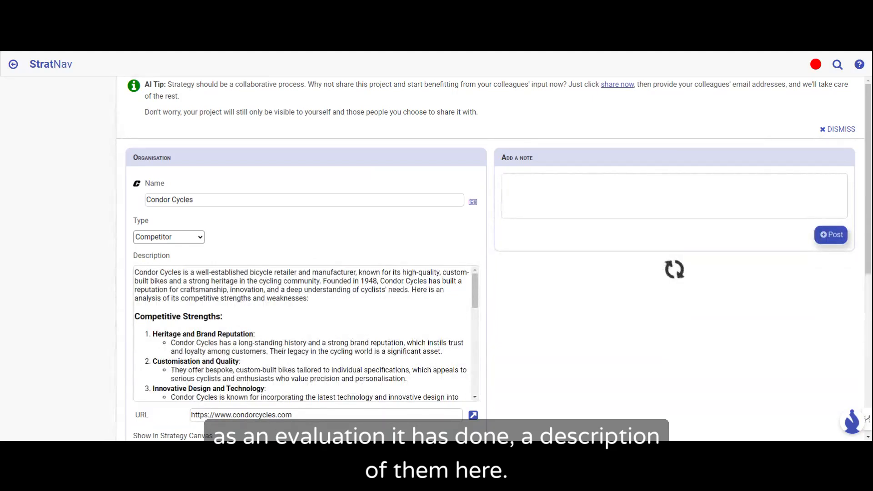
Step: Read the overview, competitive strengths and weaknesses in Condor Cycles' description and return to the competitors overview
left_click_drag(308, 299, 135, 271)
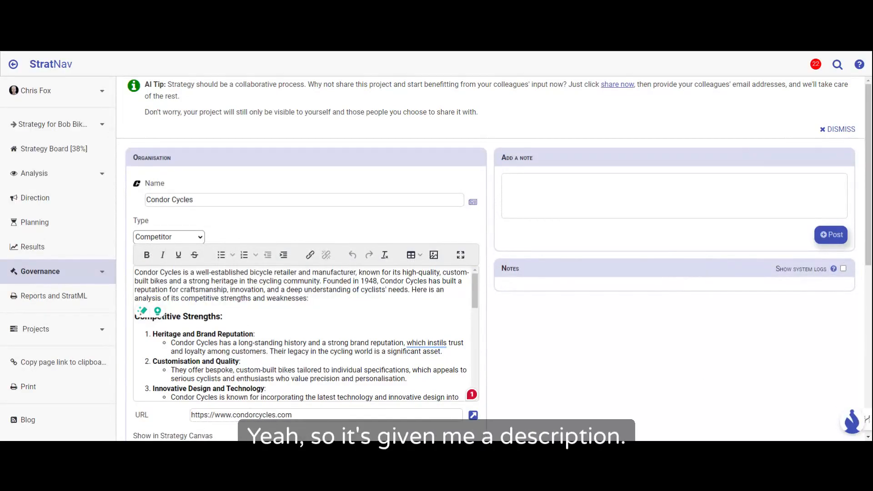
left_click(191, 316)
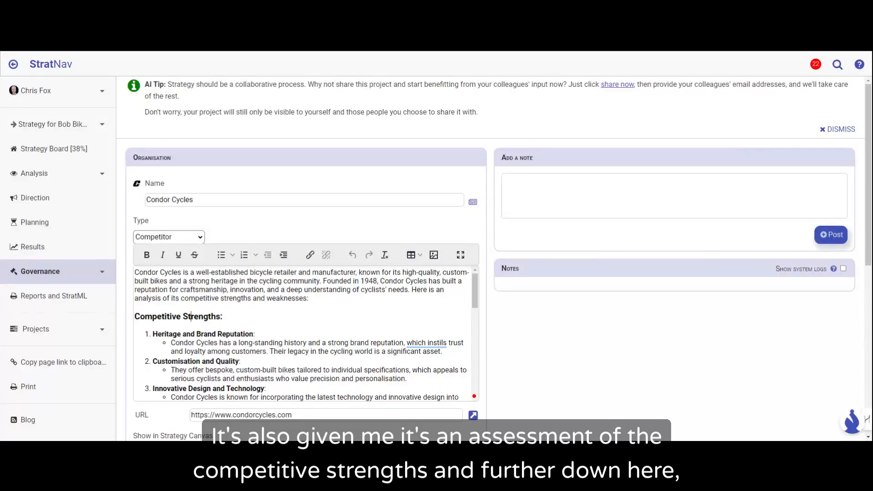
scroll(304, 332, "down", 3)
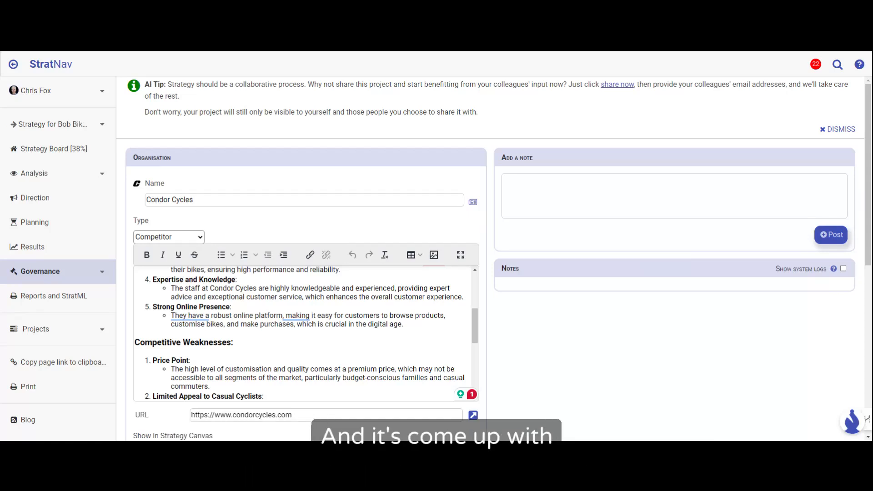
scroll(306, 334, "up", 1)
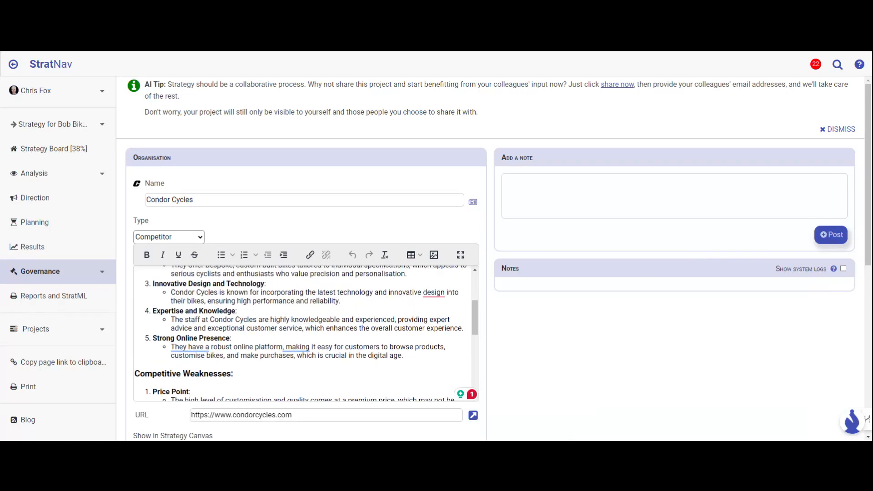
scroll(191, 271, "up", 3)
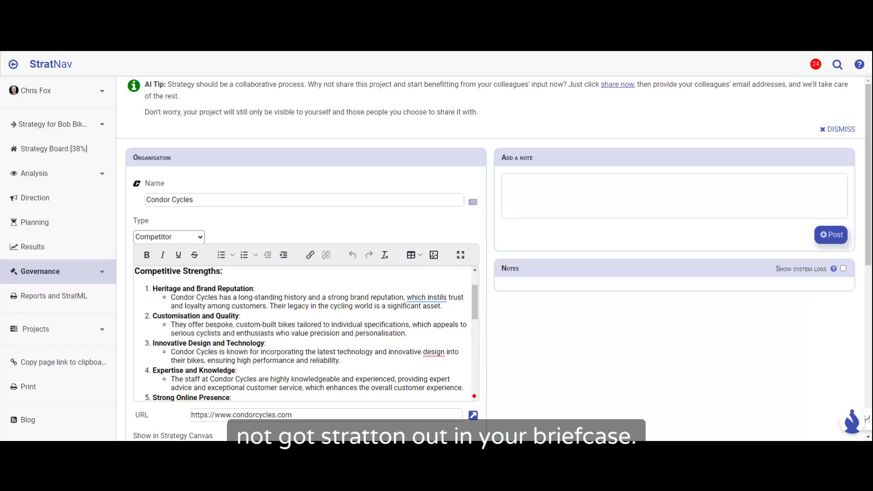
left_click(12, 65)
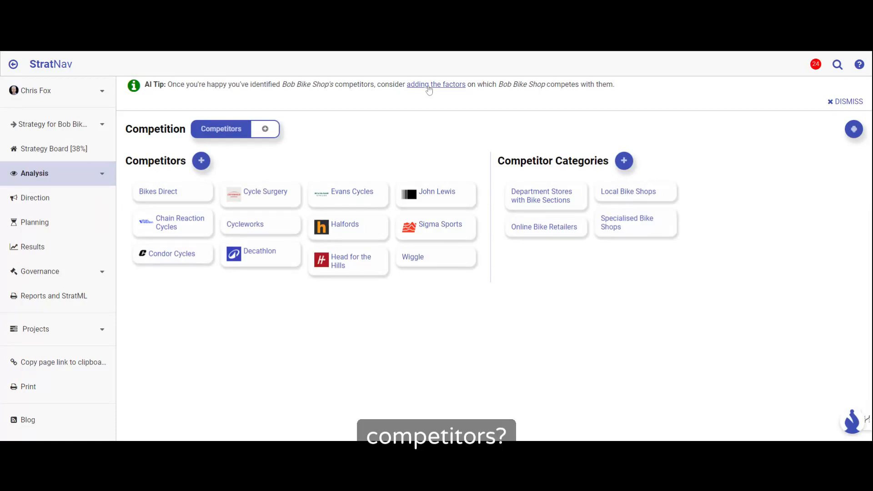
Step: Go to the competitive factors, have StratBot suggest them for Bob Bike Shop and look over the suggestions
left_click(454, 86)
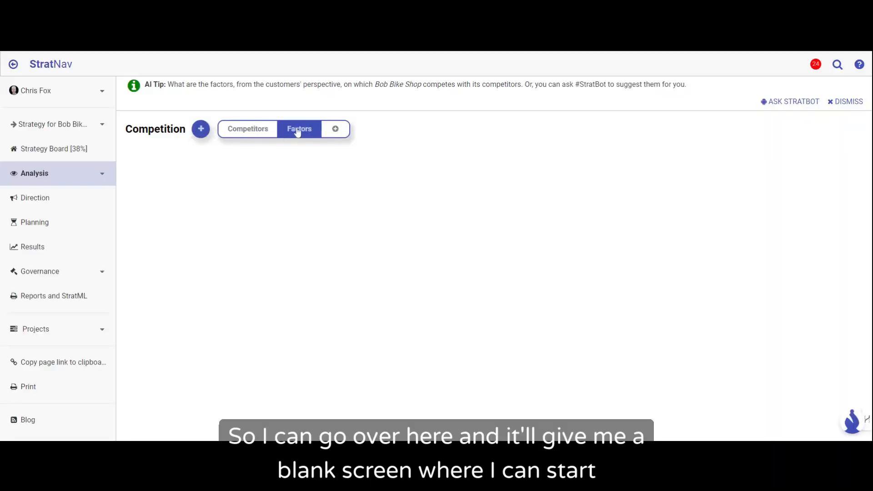
left_click(784, 102)
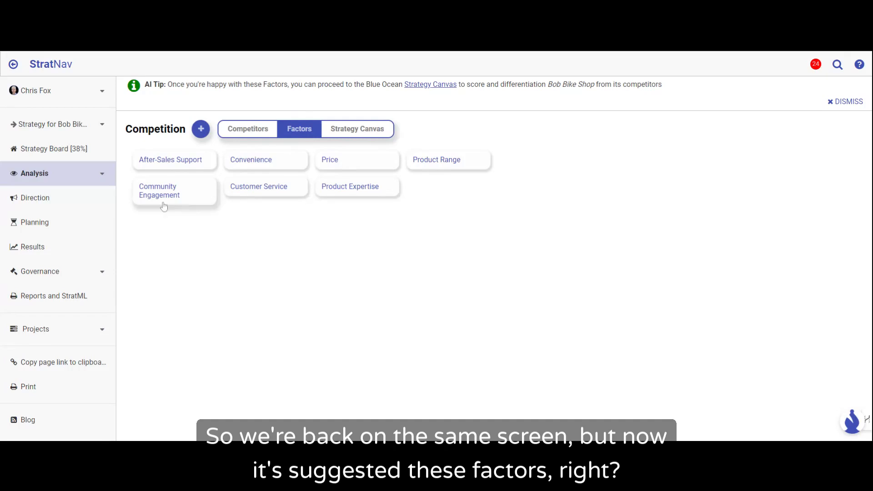
left_click(162, 162)
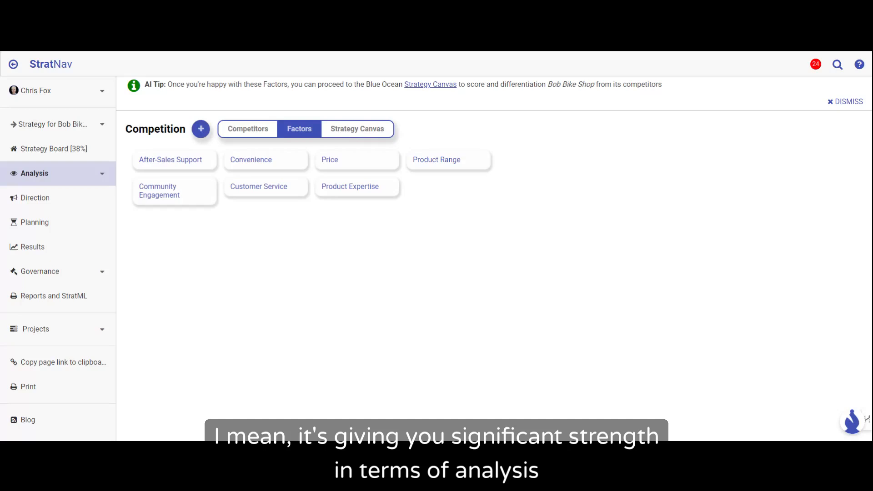
left_click(348, 190)
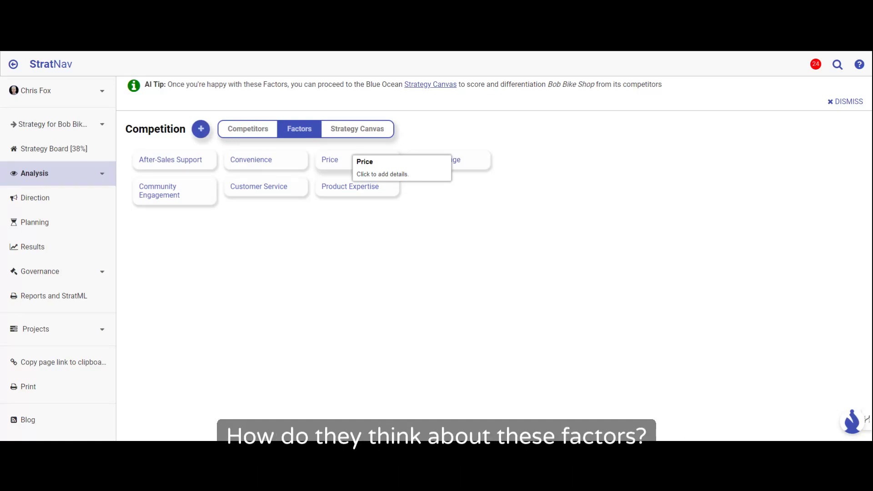
mouse_move(161, 164)
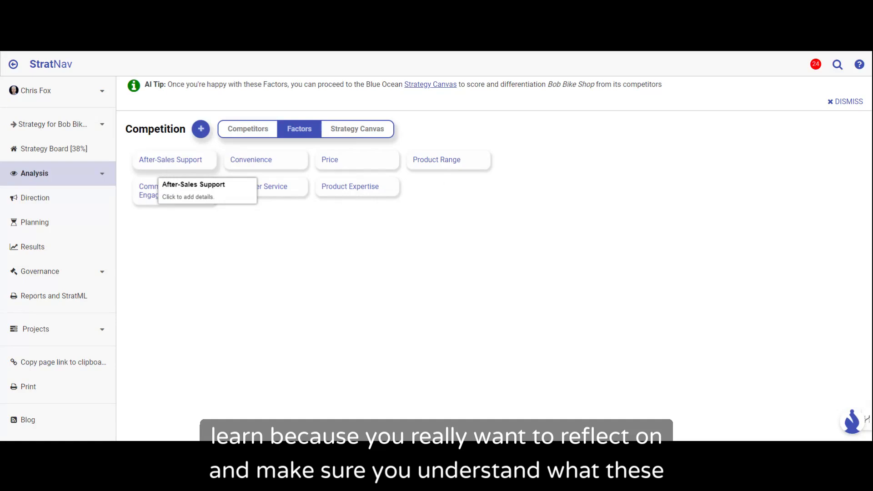
Step: From the Strategy Canvas, open the Price factor, find Bob Bike Shop and rate it well towards less competitive
left_click(357, 131)
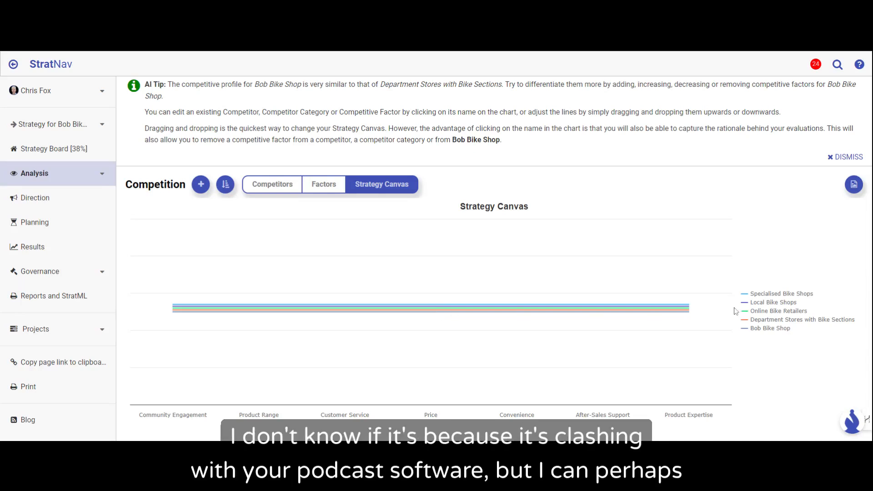
left_click(430, 415)
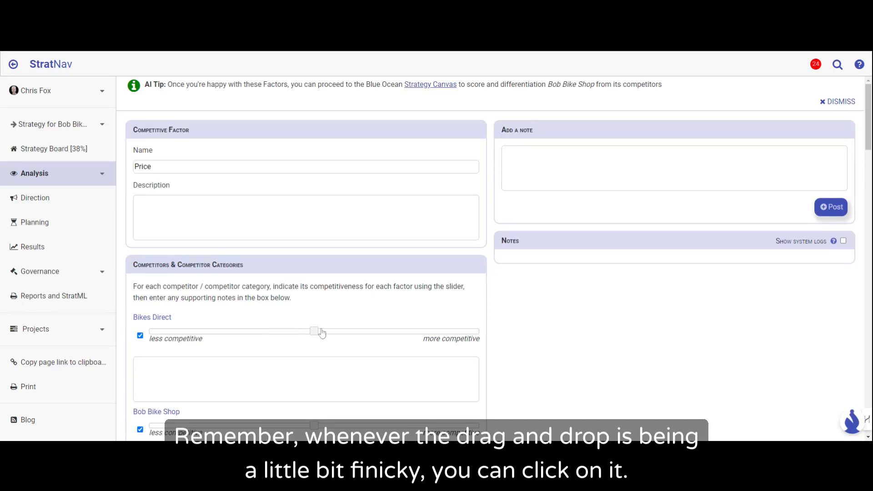
scroll(353, 335, "down", 9)
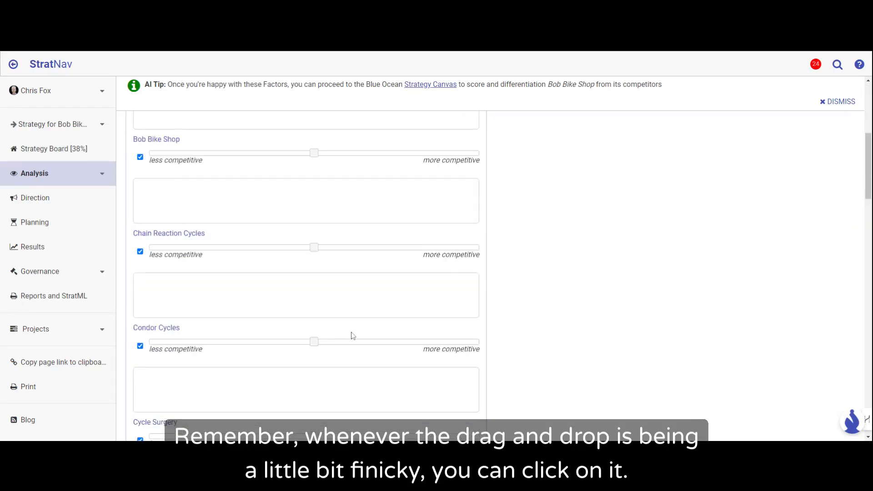
scroll(353, 336, "down", 3)
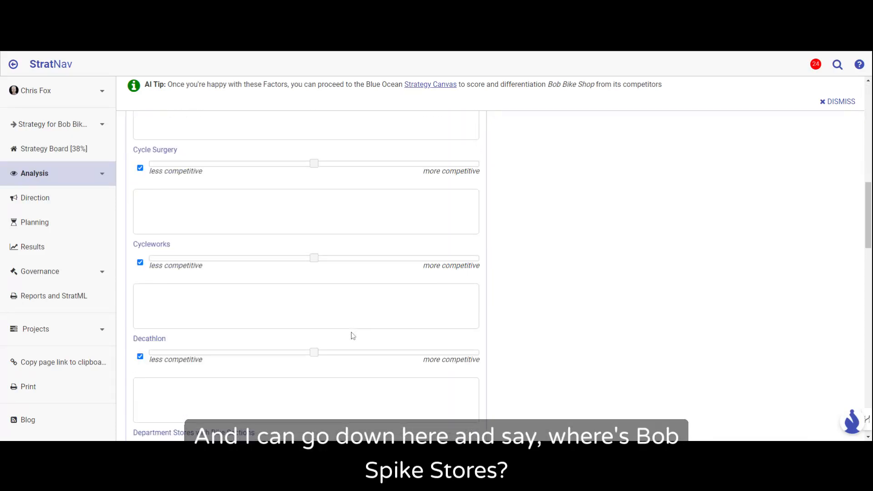
scroll(353, 336, "down", 10)
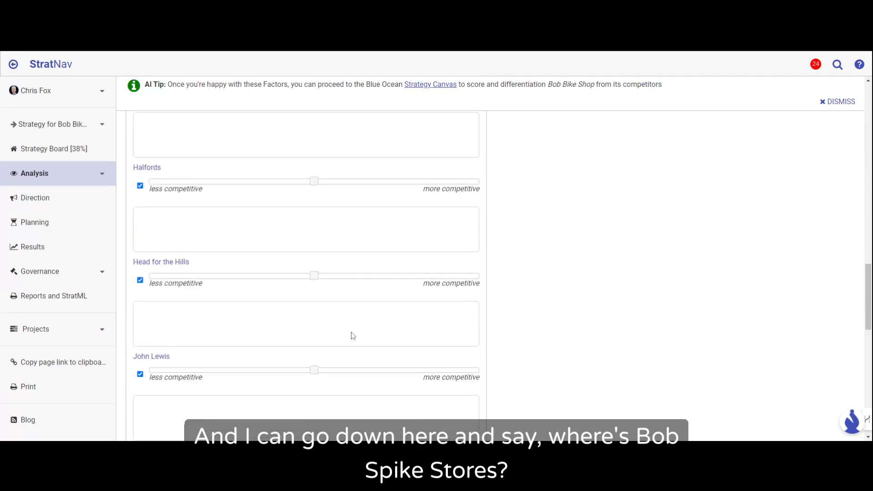
scroll(353, 336, "down", 10)
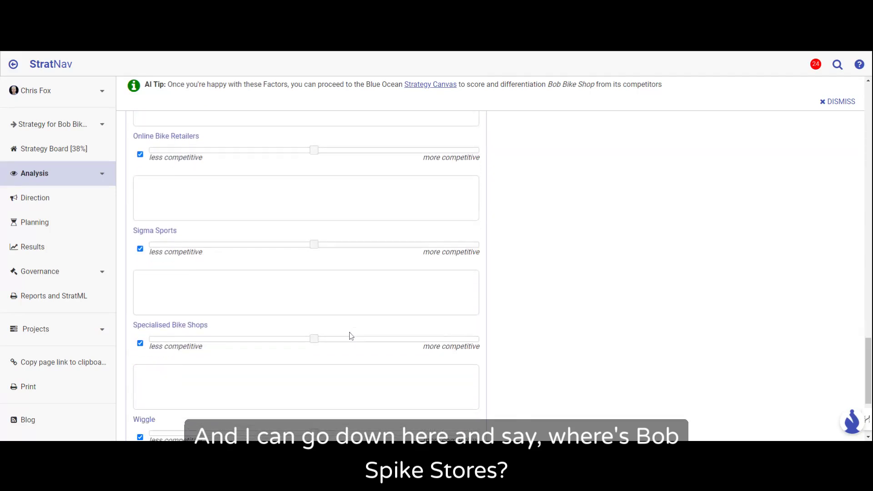
scroll(351, 336, "down", 4)
scroll(351, 336, "up", 5)
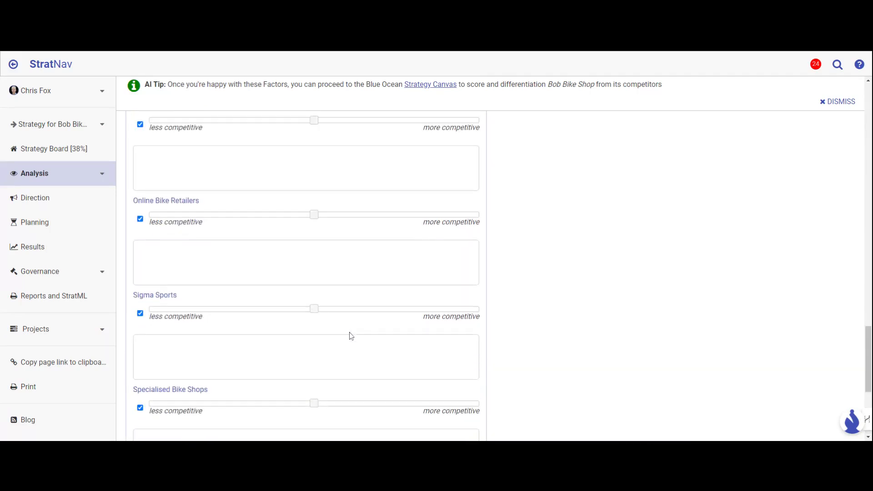
key("ctrl+f")
type("bob")
key("Return")
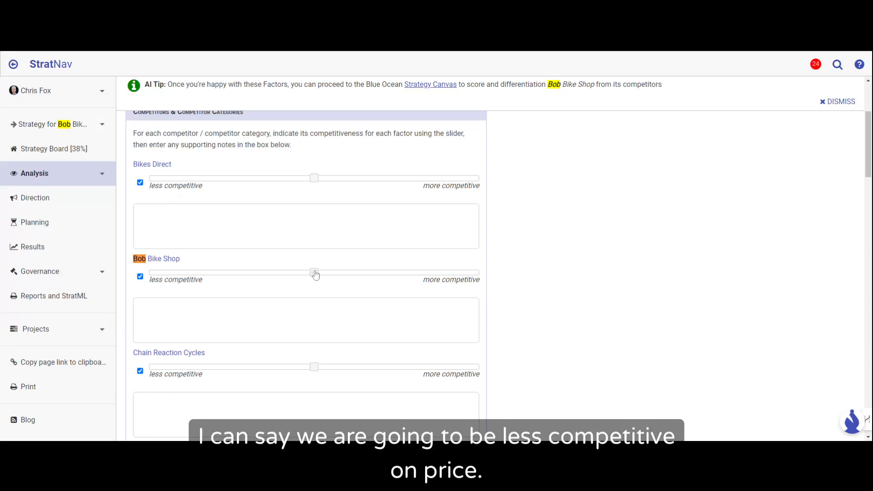
left_click_drag(314, 273, 192, 274)
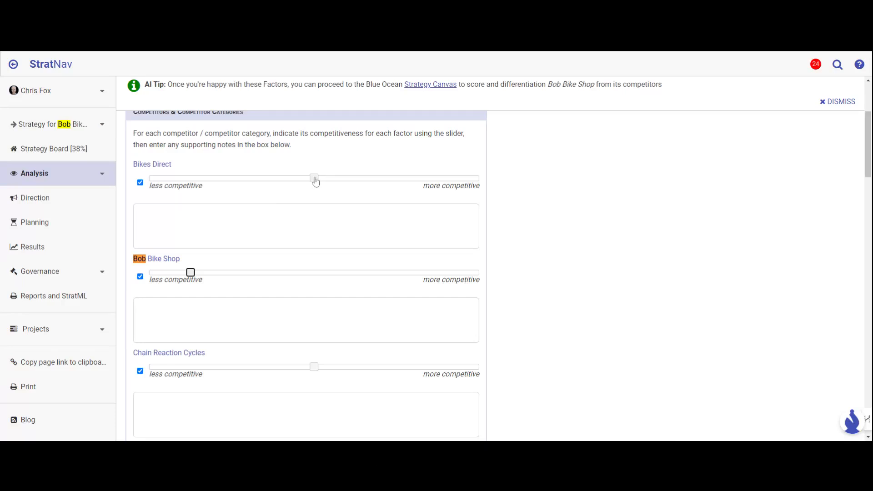
Step: Rate Bikes Direct well towards more competitive and Condor Cycles well towards less competitive on Price
left_click_drag(315, 181, 425, 178)
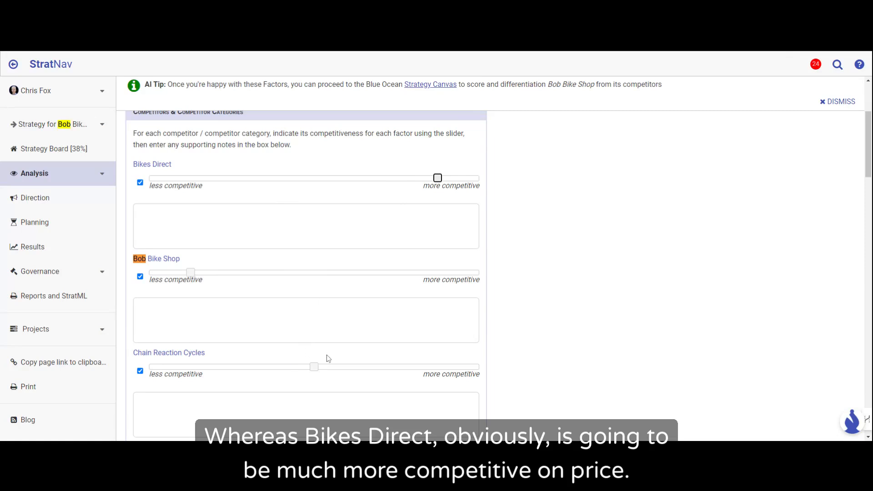
scroll(313, 378, "down", 5)
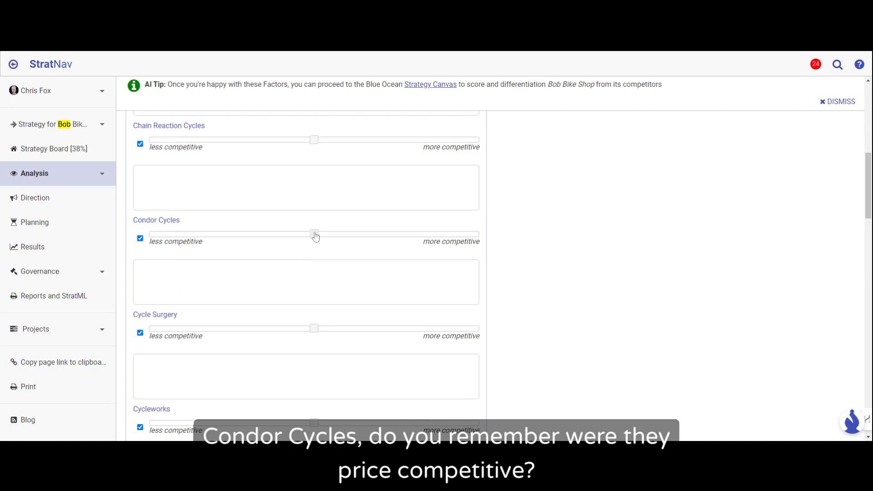
left_click_drag(315, 237, 212, 237)
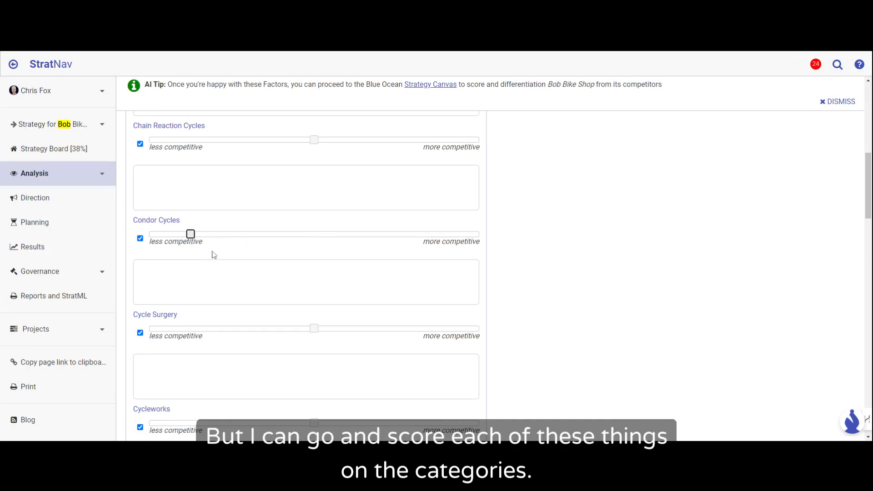
Step: Rate Department Stores with Bike Sections moderately towards more competitive on Price
scroll(214, 256, "down", 2)
scroll(214, 256, "down", 6)
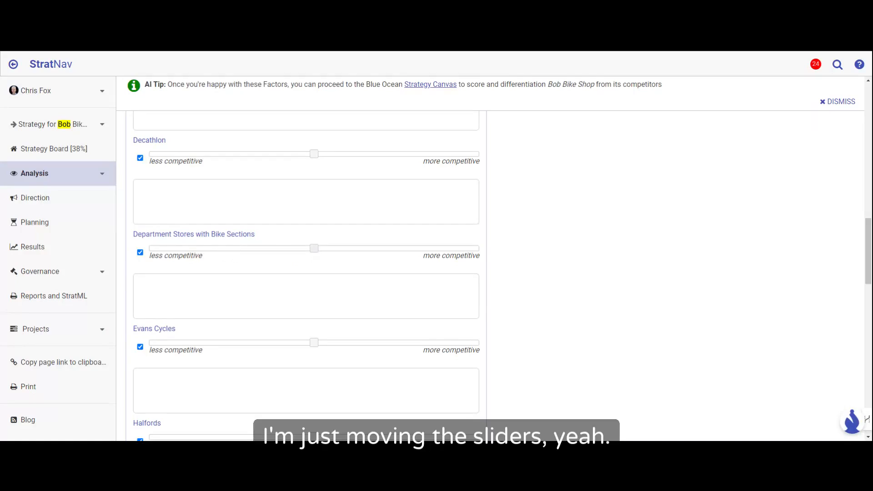
left_click_drag(317, 251, 395, 249)
Step: Explain the Department Stores with Bike Sections rating on Price with "Are likely to be cheaper but without any meaningful sales support."
left_click(364, 291)
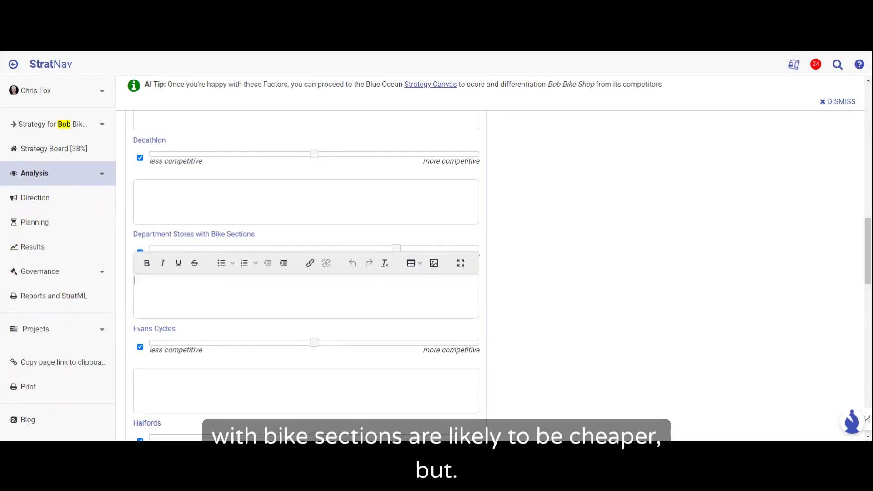
type("Are likely to be ch")
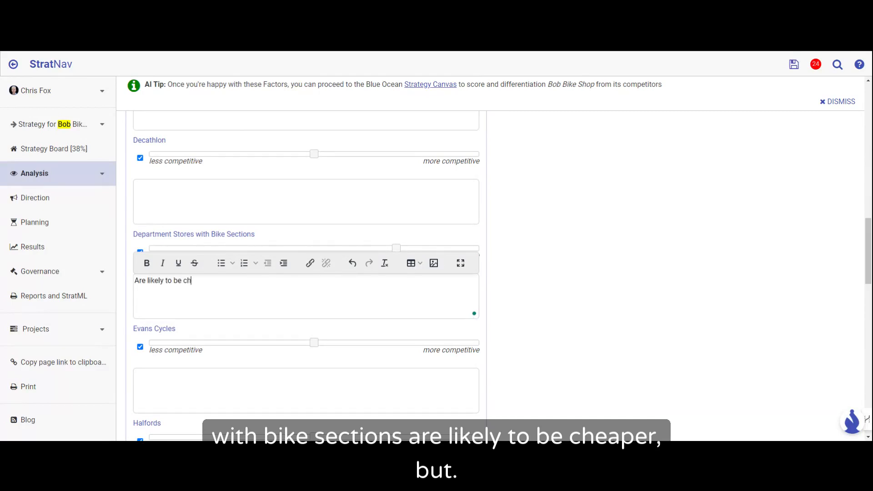
type("eaper but without ")
type("any real")
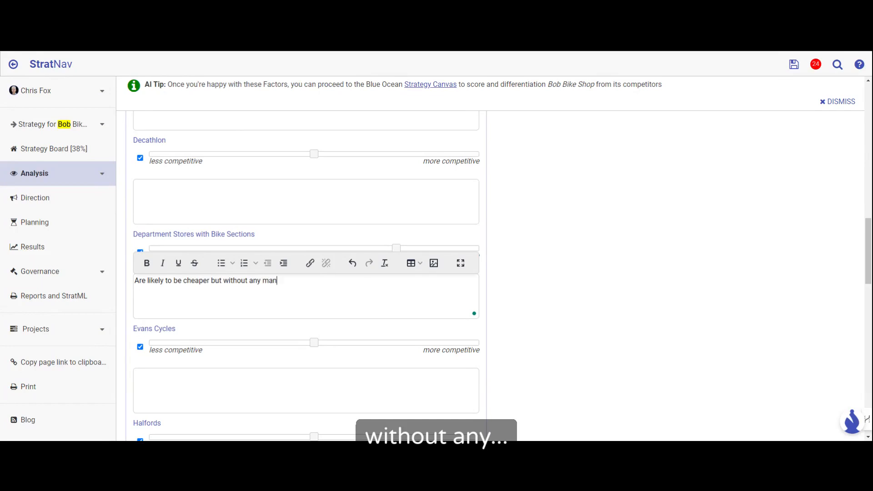
key("BackSpace")
key("BackSpace")
key("BackSpace")
key("BackSpace")
type("meaning")
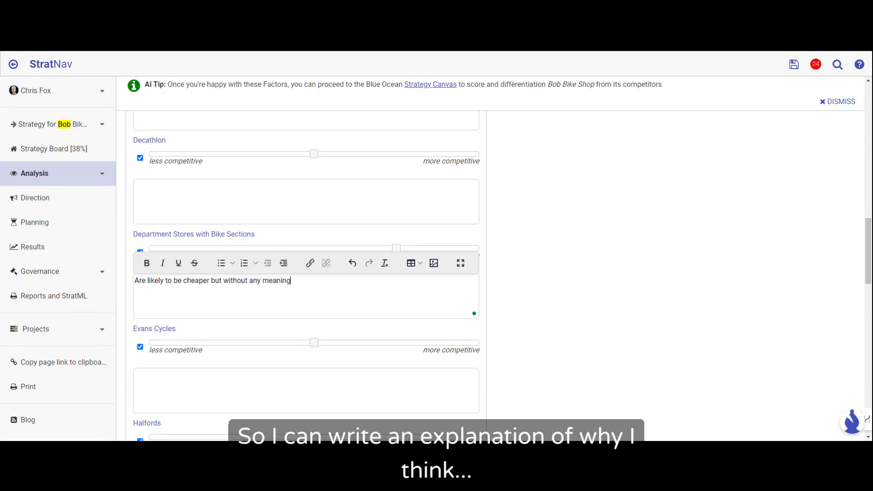
type("ful sales")
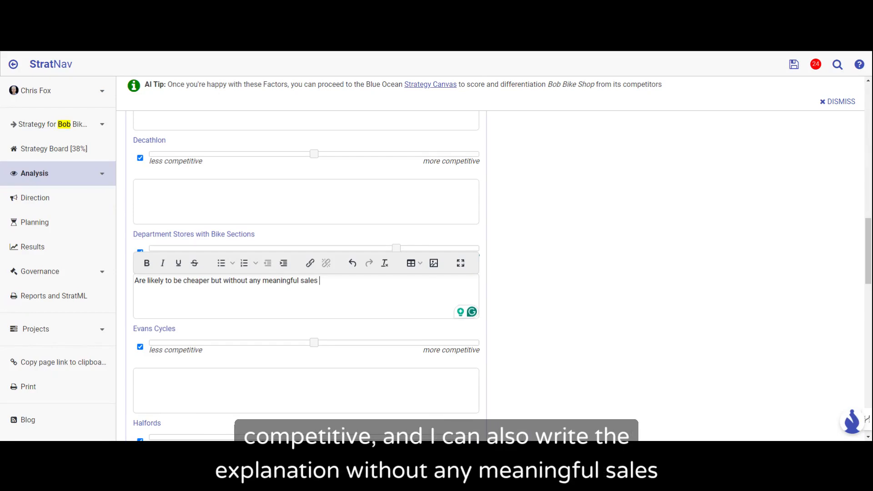
type("support.")
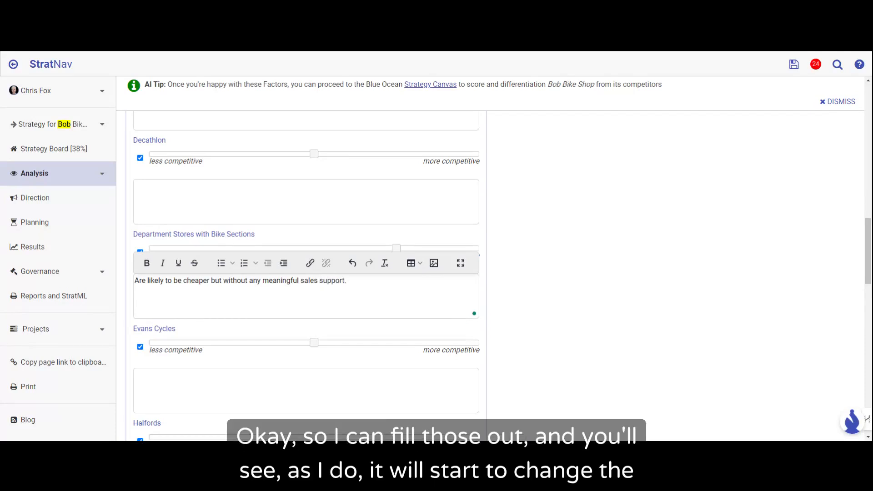
Step: Return to the Strategy Canvas and raise the Price point on the Department Stores with Bike Sections line by about half a gridline
left_click(12, 65)
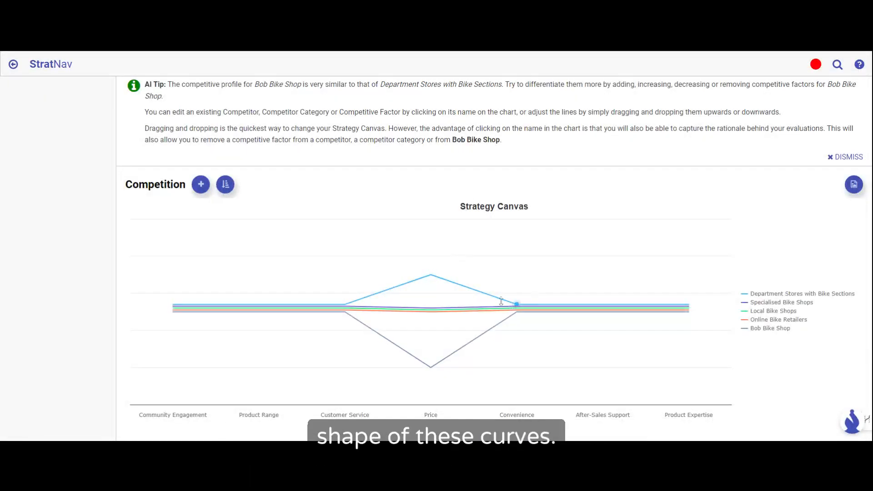
left_click_drag(431, 275, 430, 257)
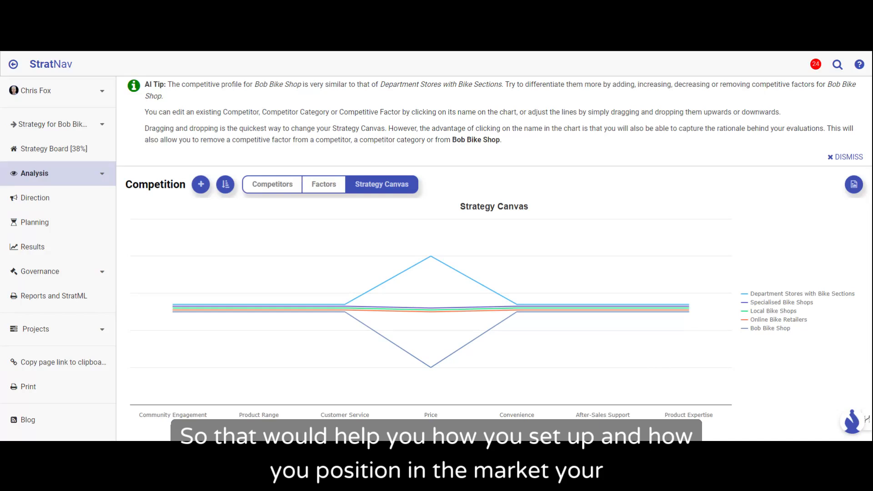
Step: Look over the Strategy Board and its recommendations for improving the score, and follow the one about adding strategic goals
left_click(62, 150)
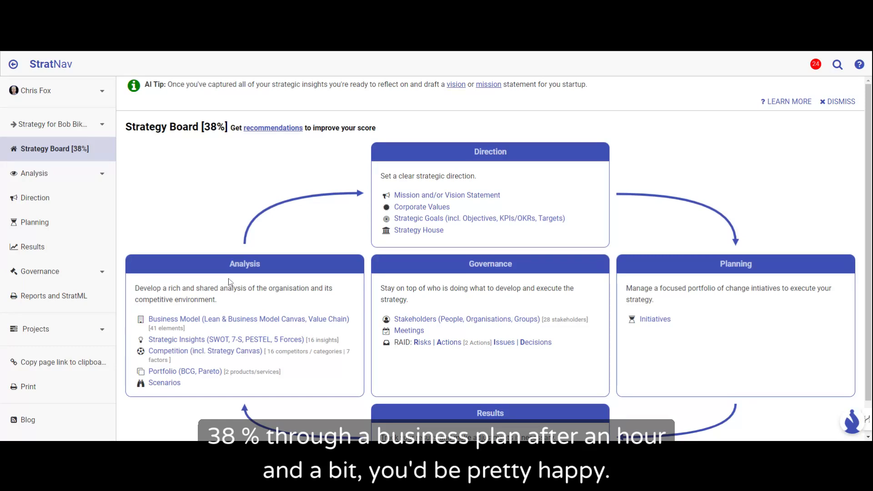
scroll(230, 282, "down", 1)
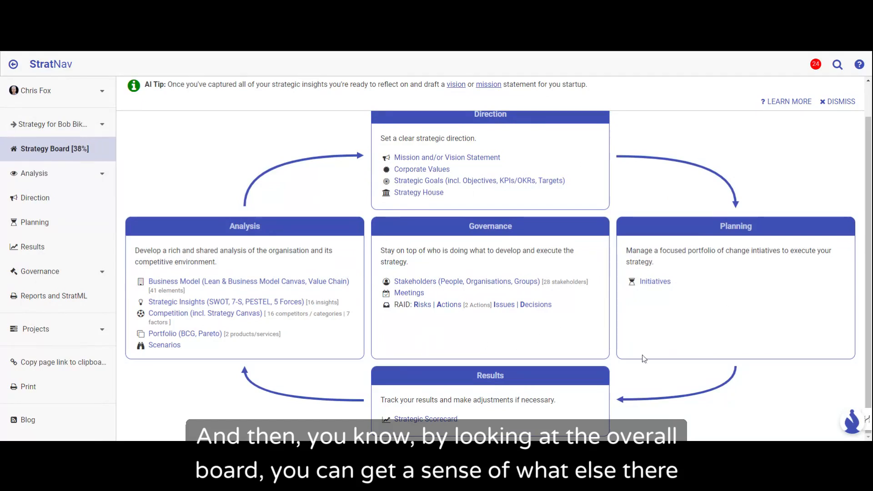
scroll(507, 340, "up", 1)
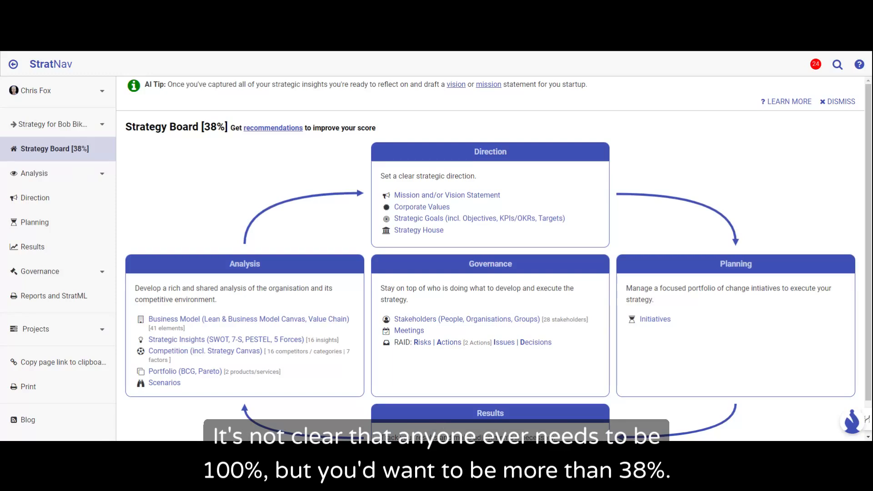
left_click(258, 131)
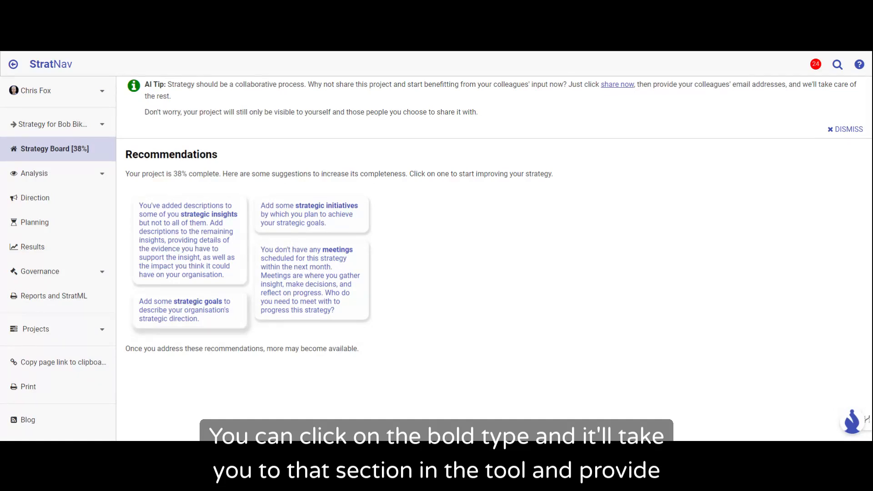
left_click(174, 299)
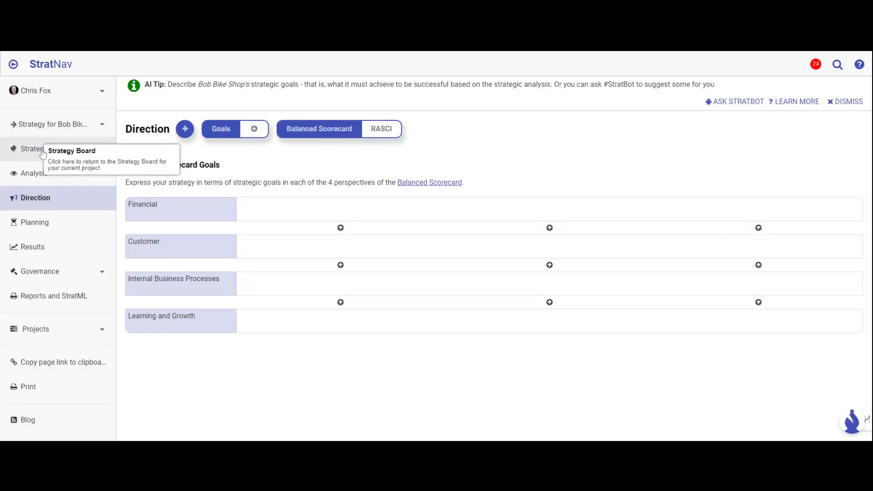
Step: Return to the Strategy Board, open Strategic Goals and have StratBot suggest goals for Bob Bike Shop
left_click(43, 151)
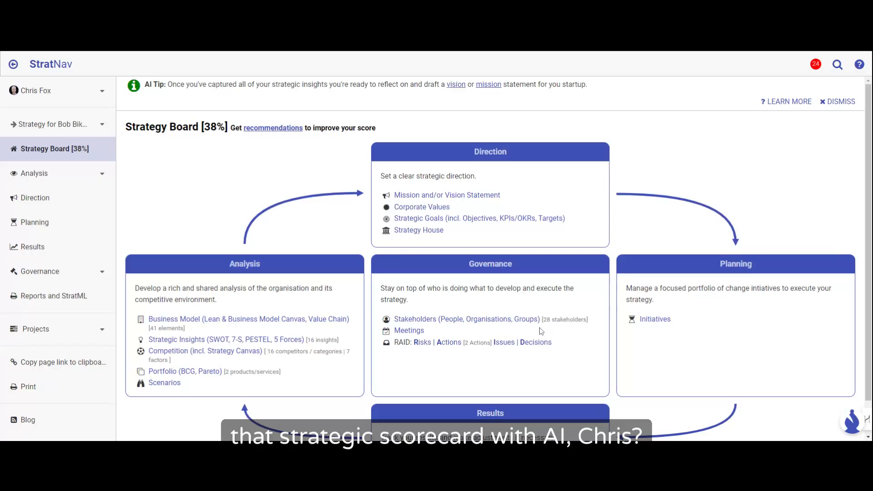
left_click(428, 220)
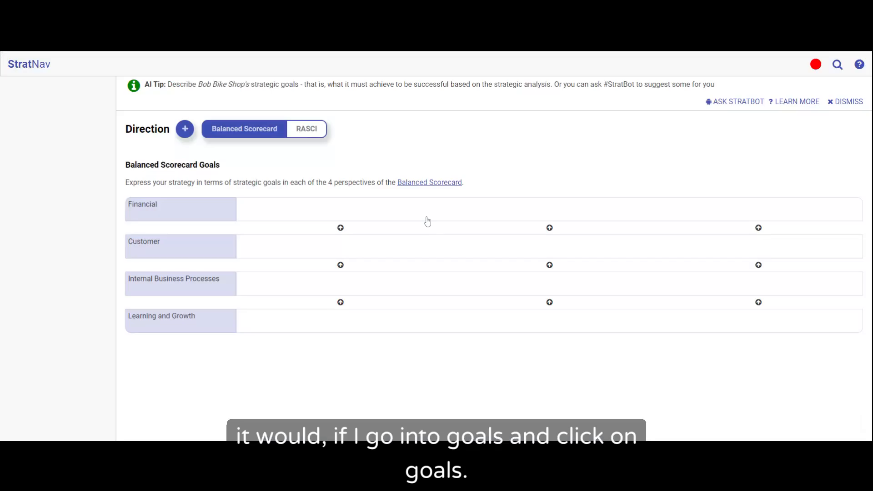
left_click(739, 102)
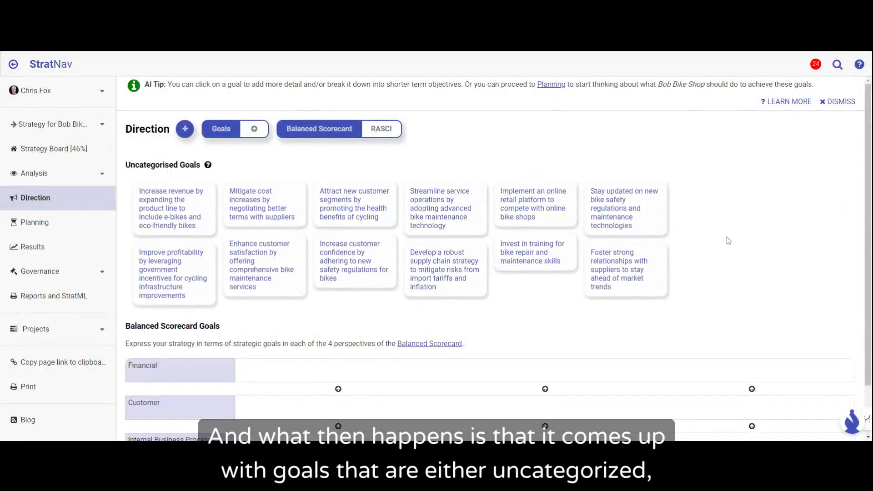
Step: Categorise the supplier relationships goal under Internal Business Processes and the government incentives profitability goal under Financial in the Balanced Scorecard
scroll(726, 247, "down", 1)
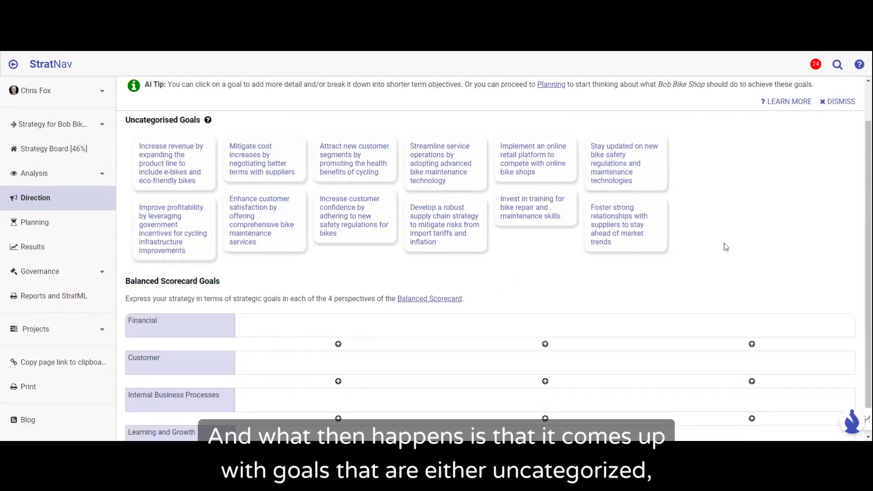
scroll(726, 247, "down", 1)
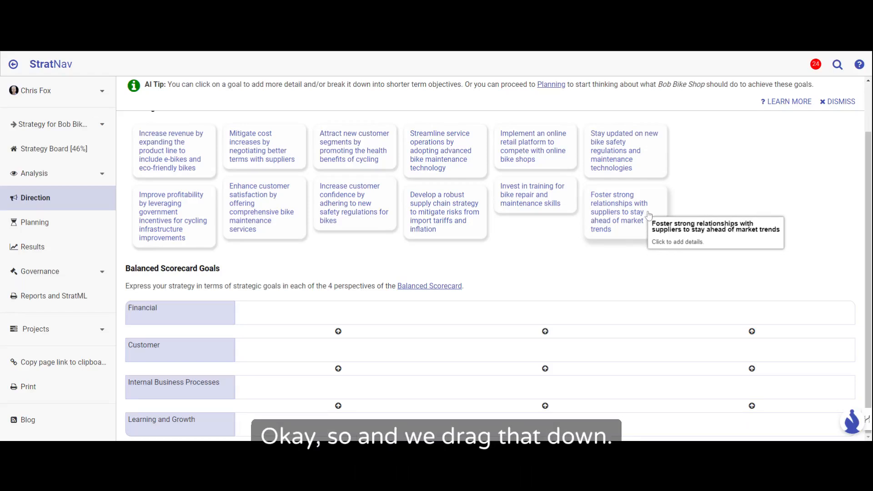
left_click_drag(643, 217, 302, 368)
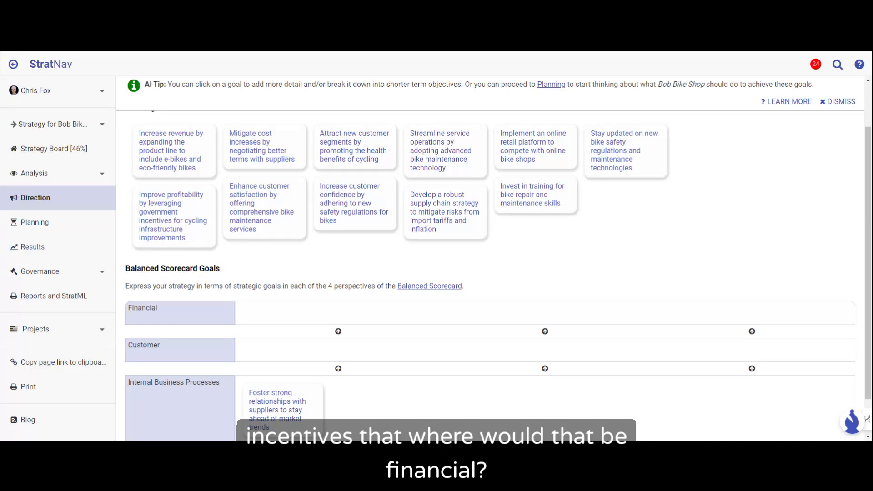
left_click_drag(156, 217, 285, 301)
left_click_drag(279, 308, 279, 310)
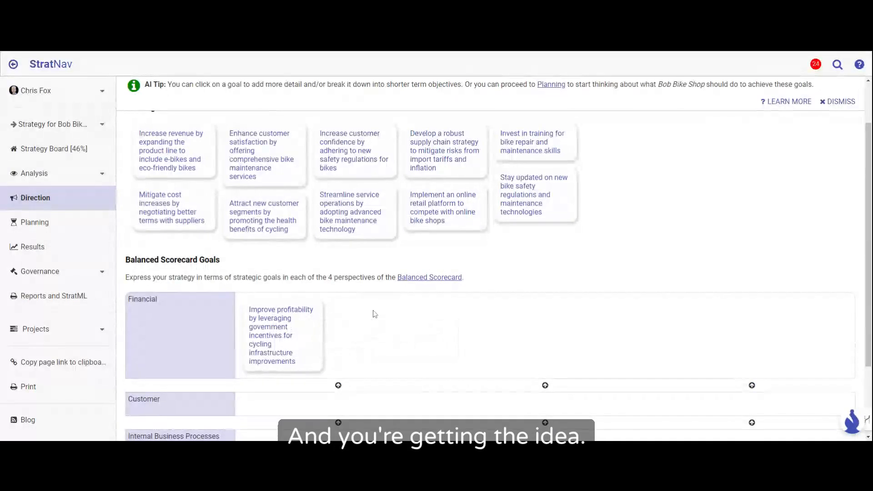
Step: Categorise the goal about enhancing customer satisfaction through comprehensive bike maintenance services under the Customer perspective
scroll(375, 314, "down", 1)
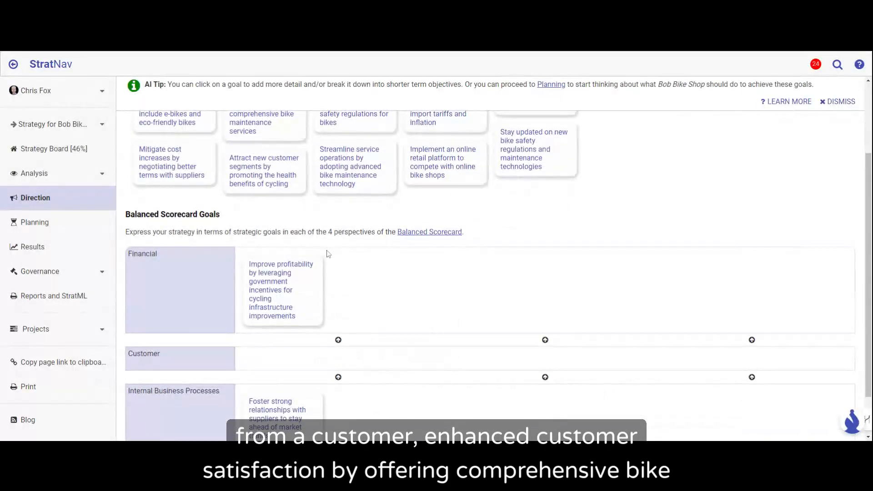
scroll(336, 192, "up", 1)
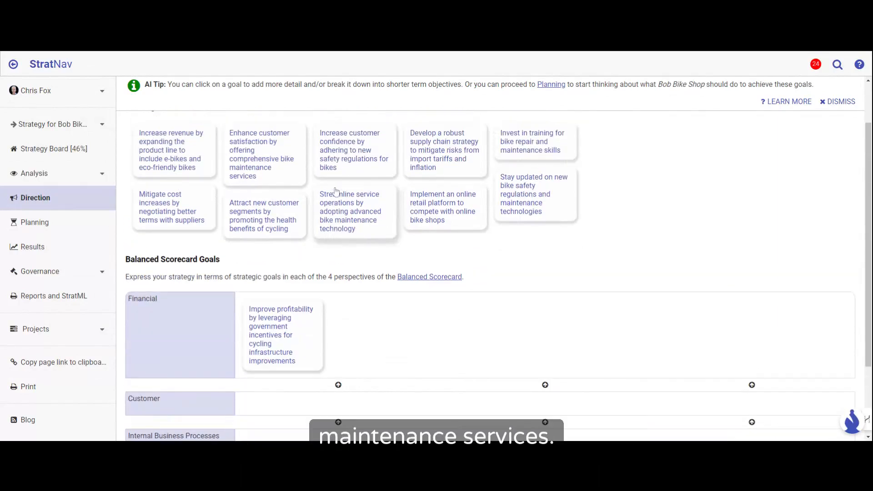
left_click_drag(282, 168, 305, 422)
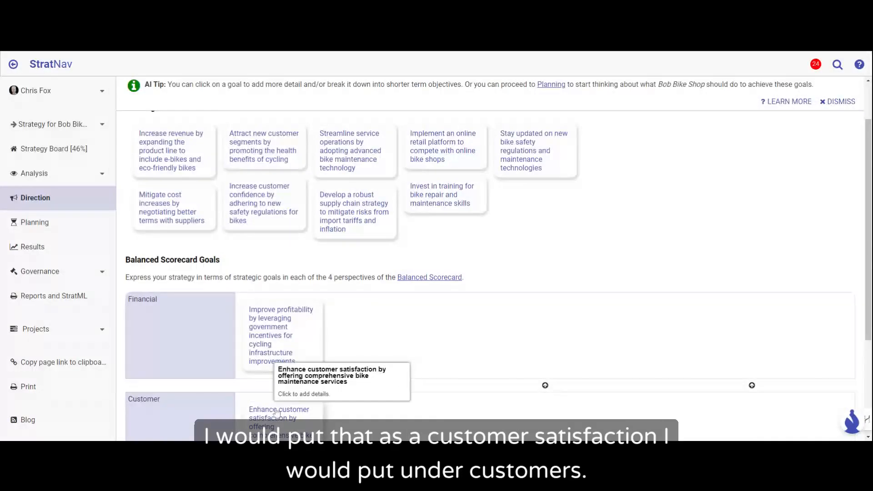
Step: Look over the Balanced Scorecard perspectives and open the customer satisfaction goal's record
scroll(434, 412, "down", 2)
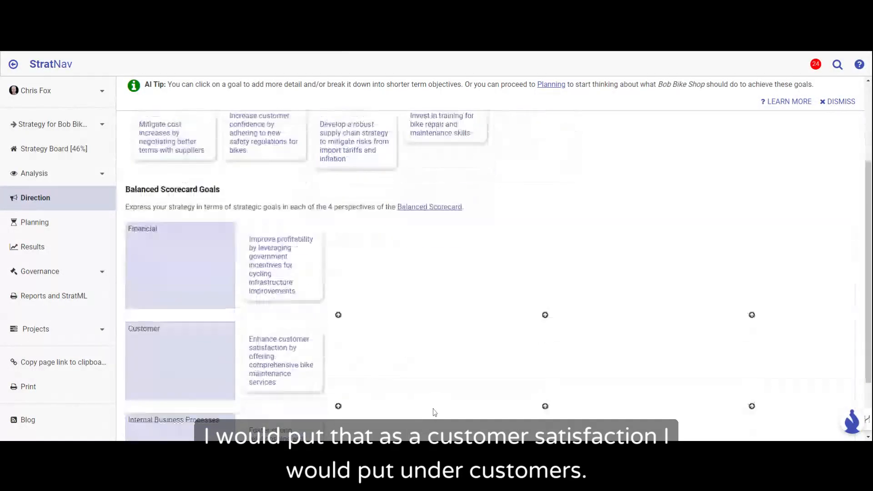
scroll(434, 412, "down", 1)
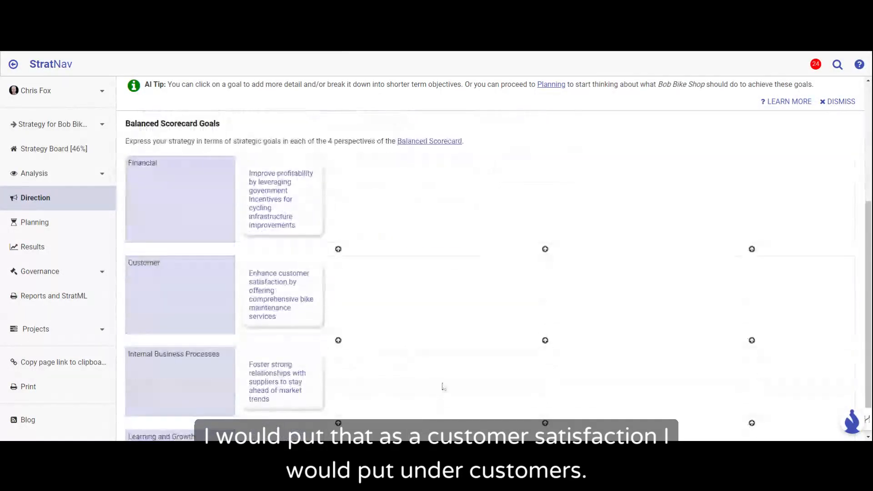
scroll(451, 375, "down", 1)
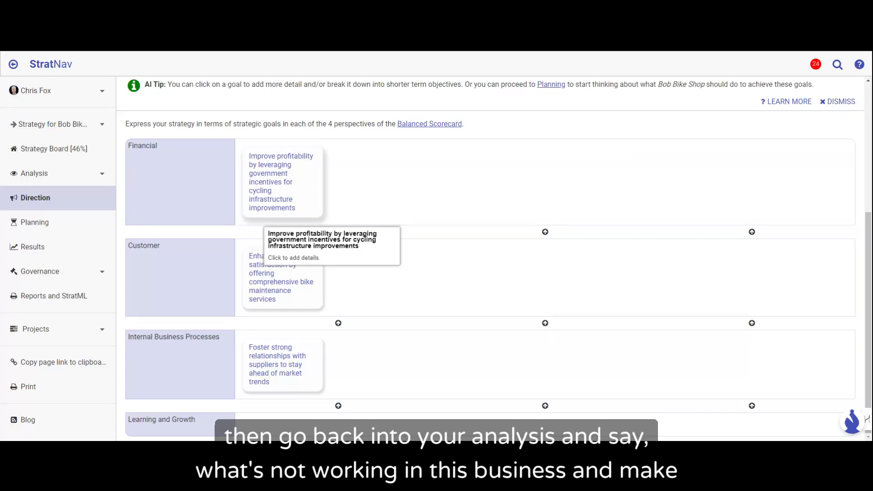
scroll(247, 344, "up", 2)
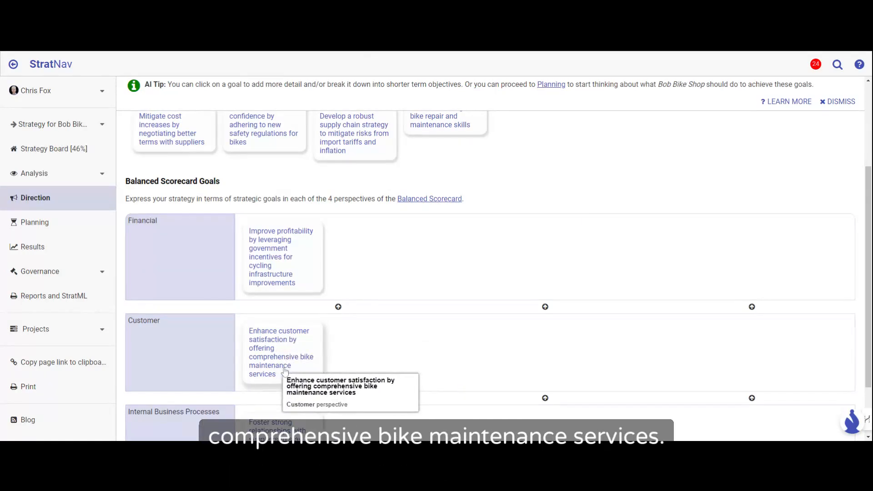
left_click_drag(283, 363, 268, 352)
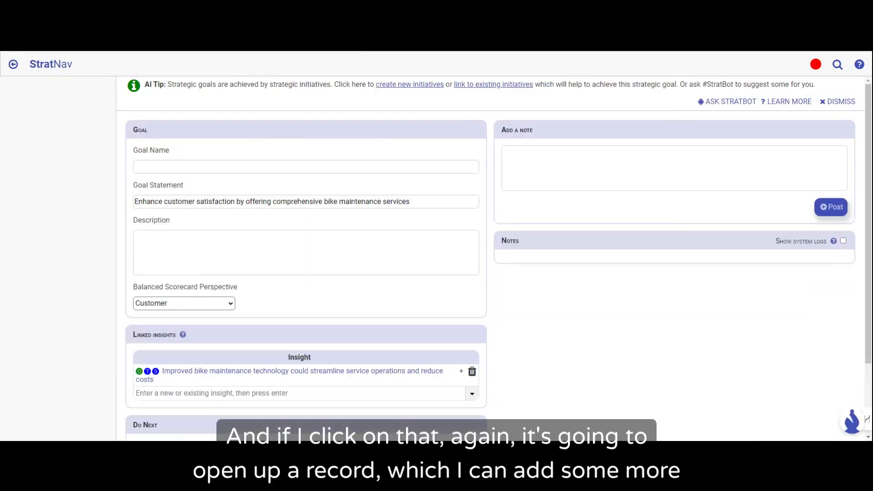
Step: Look over the goal's description, linked insights and suggested follow-ups, and add a section for related objectives
left_click(184, 258)
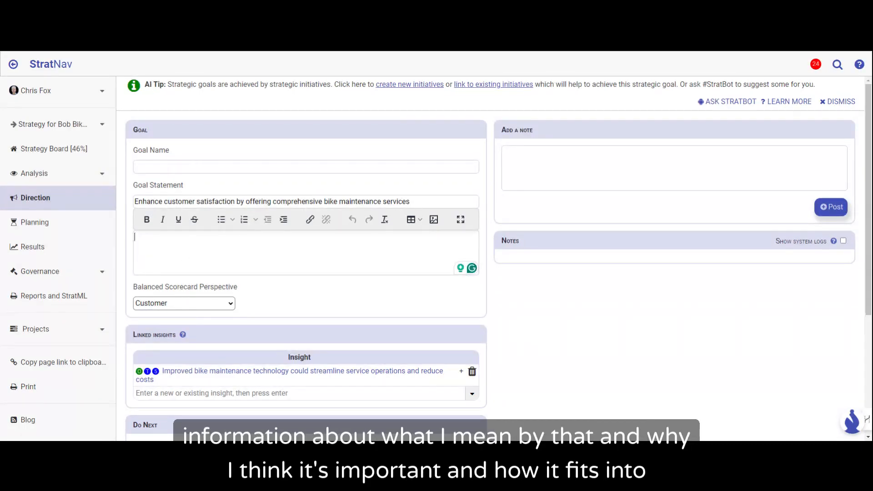
scroll(184, 257, "down", 2)
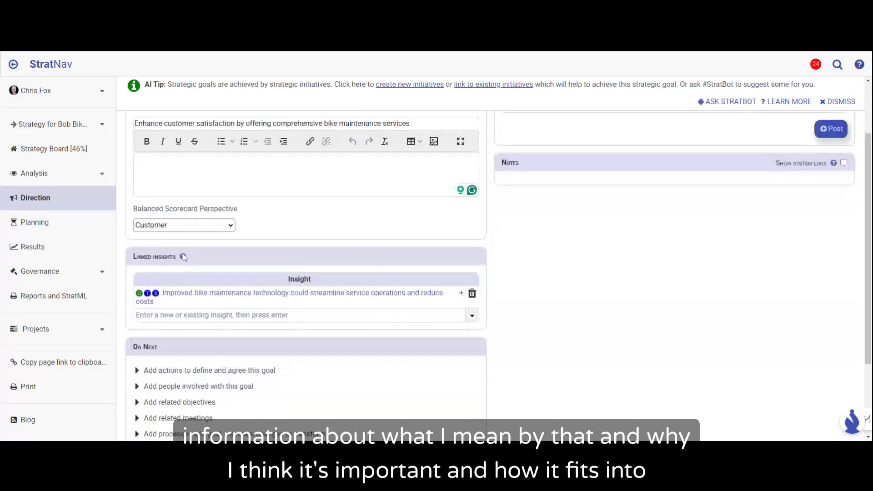
scroll(183, 254, "down", 1)
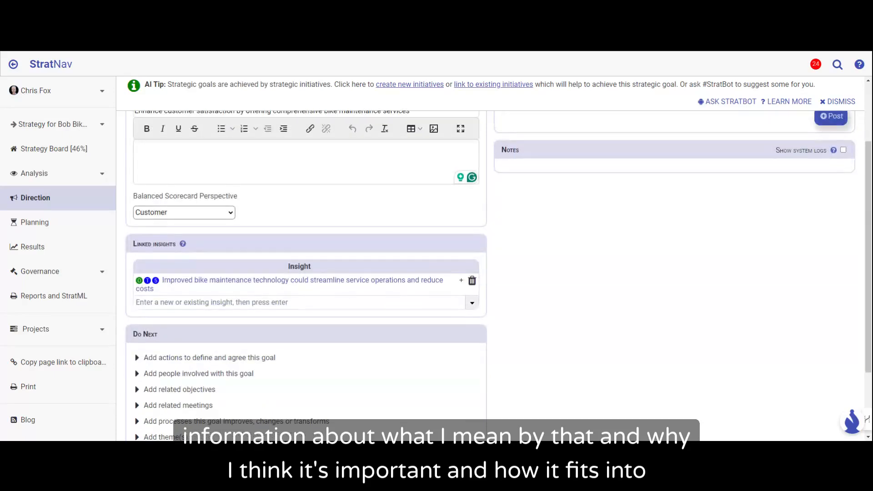
scroll(257, 301, "down", 2)
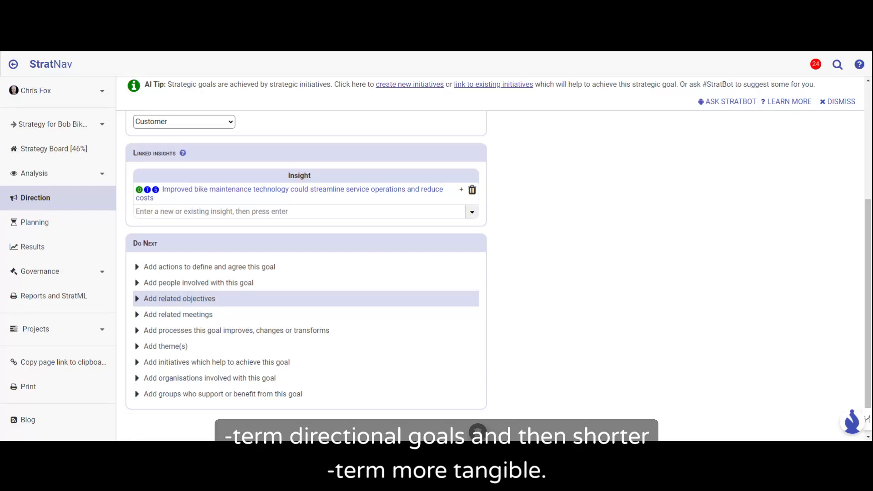
left_click(194, 298)
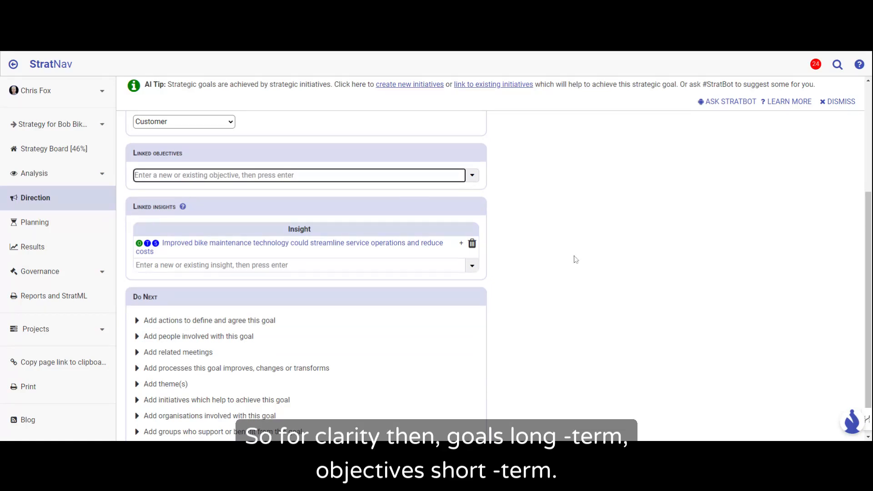
left_click(561, 260)
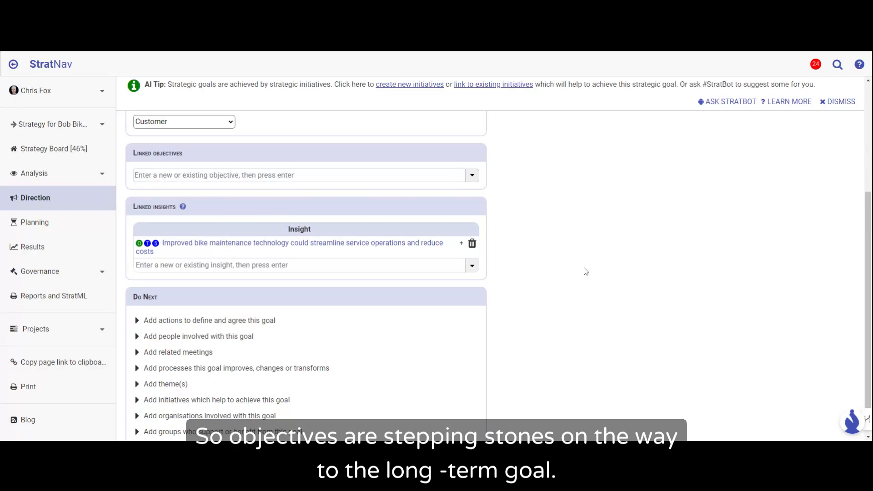
scroll(586, 271, "up", 2)
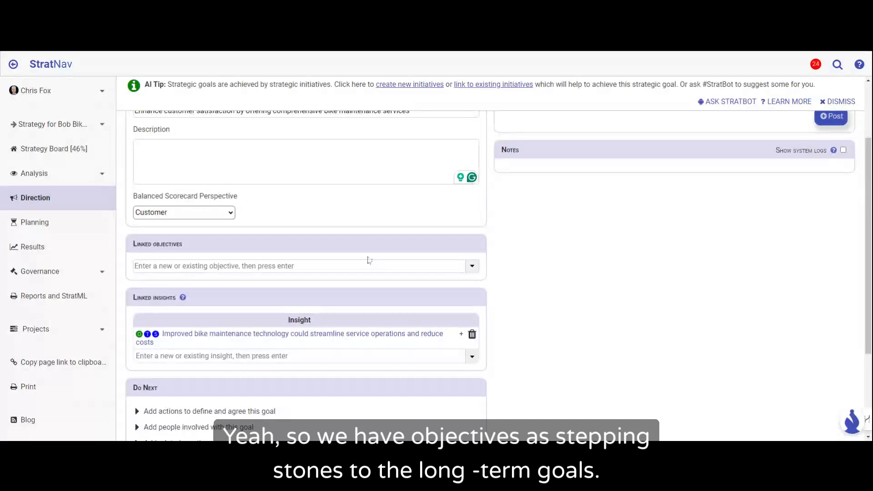
Step: Add a section for initiatives which help to achieve the customer satisfaction goal
scroll(558, 273, "down", 2)
scroll(559, 274, "down", 1)
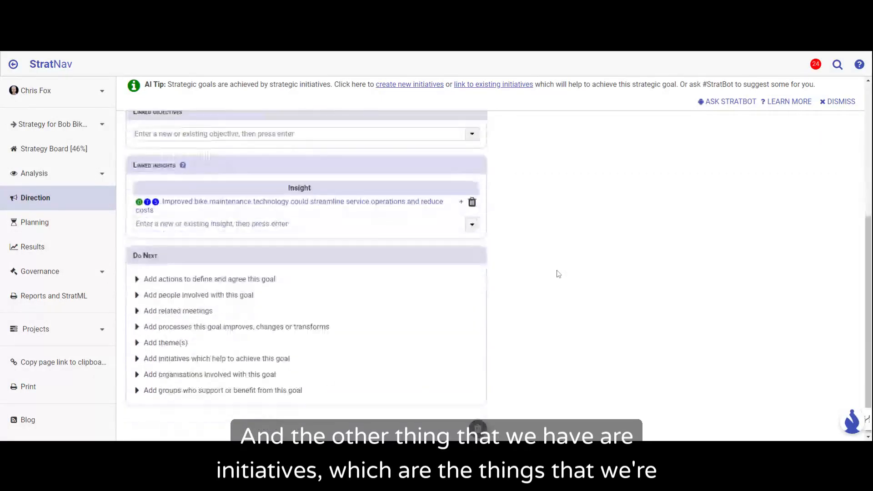
left_click(193, 357)
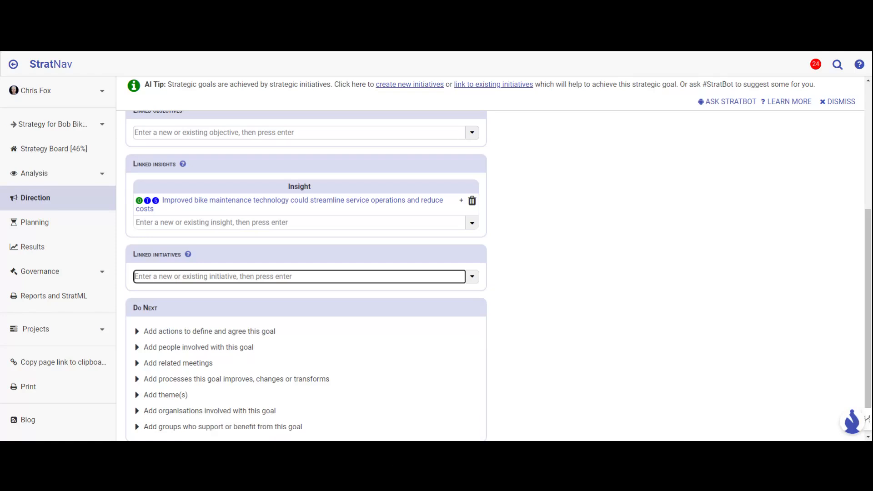
Step: Look over the goal statement, its Balanced Scorecard perspective and the linked objectives, insights and initiatives sections
scroll(577, 281, "up", 3)
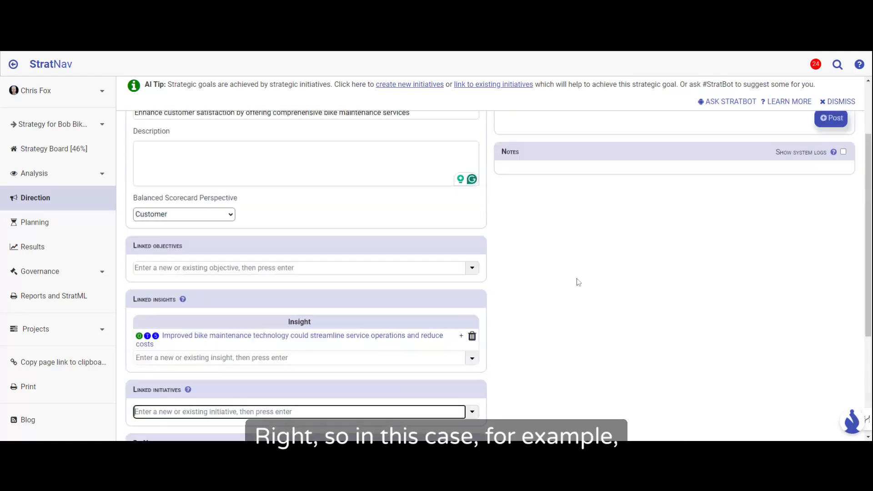
scroll(578, 282, "up", 1)
scroll(578, 282, "up", 1)
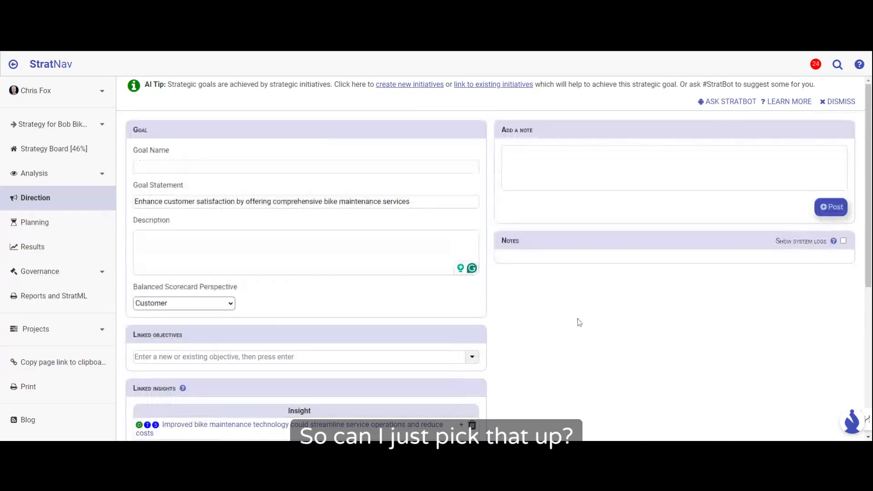
scroll(579, 322, "down", 1)
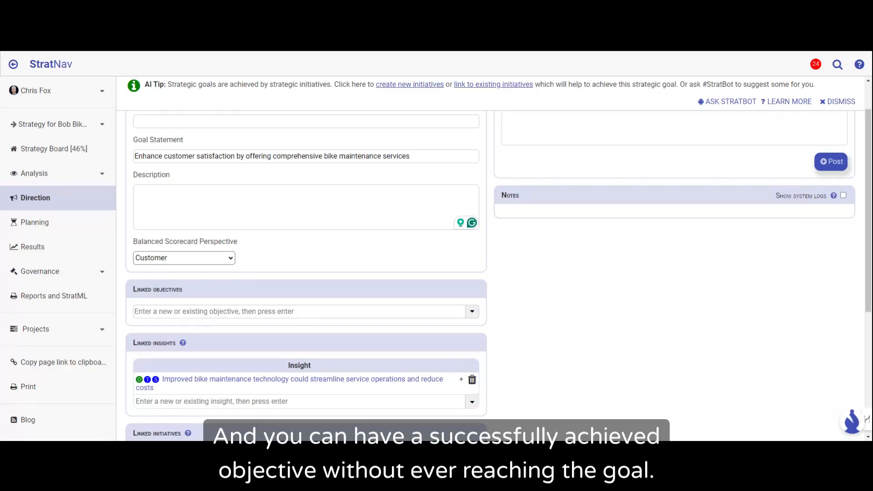
scroll(580, 324, "down", 1)
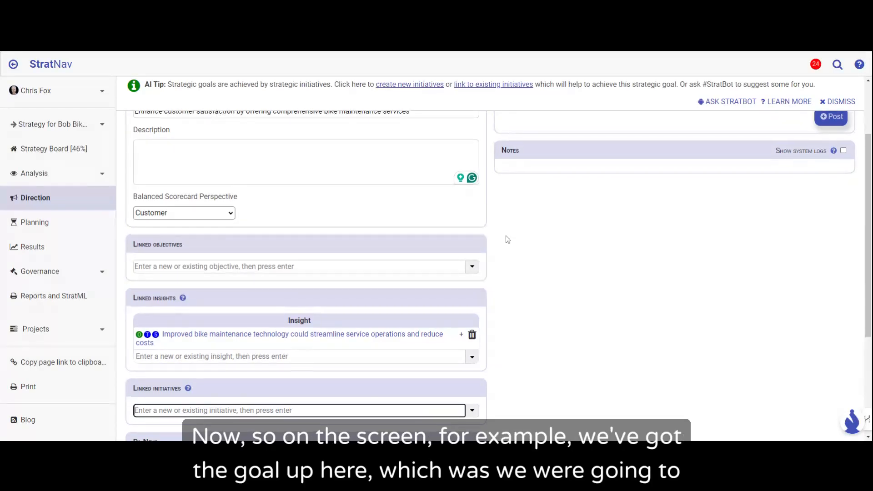
scroll(508, 239, "up", 2)
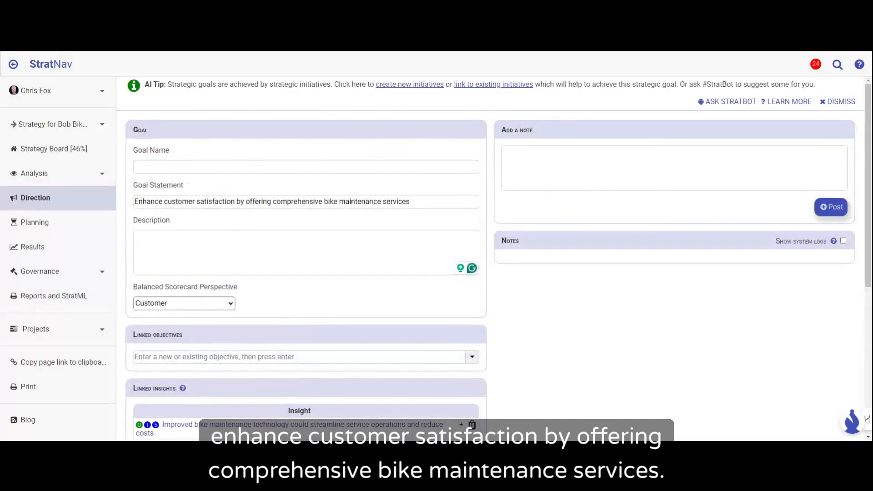
scroll(551, 304, "down", 2)
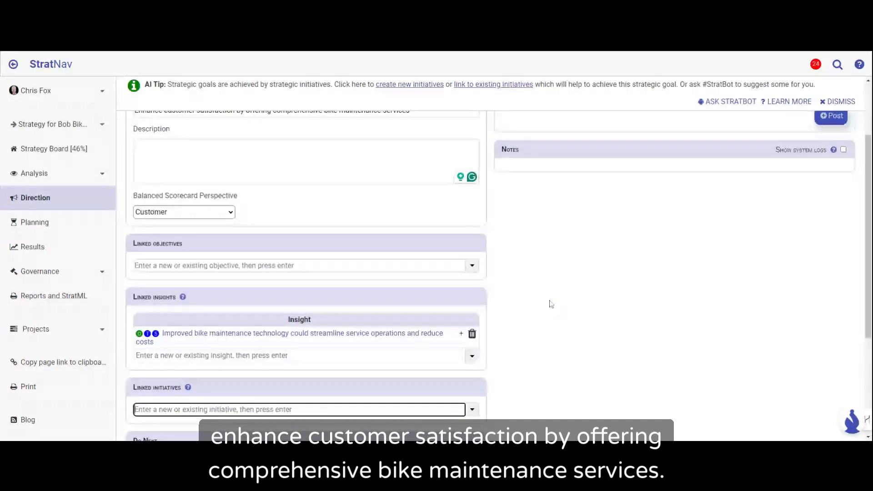
scroll(242, 237, "down", 1)
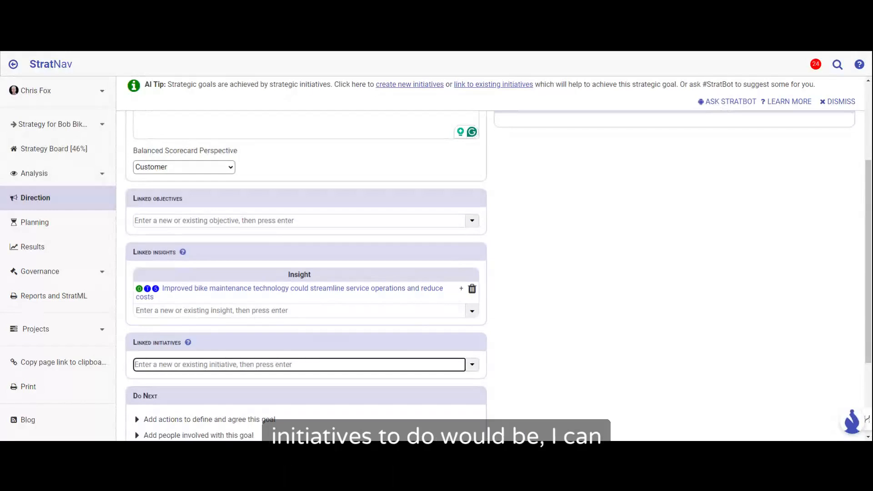
Step: Ask StratBot to suggest initiatives for the customer satisfaction goal and review the suggestions among its linked initiatives
left_click(726, 103)
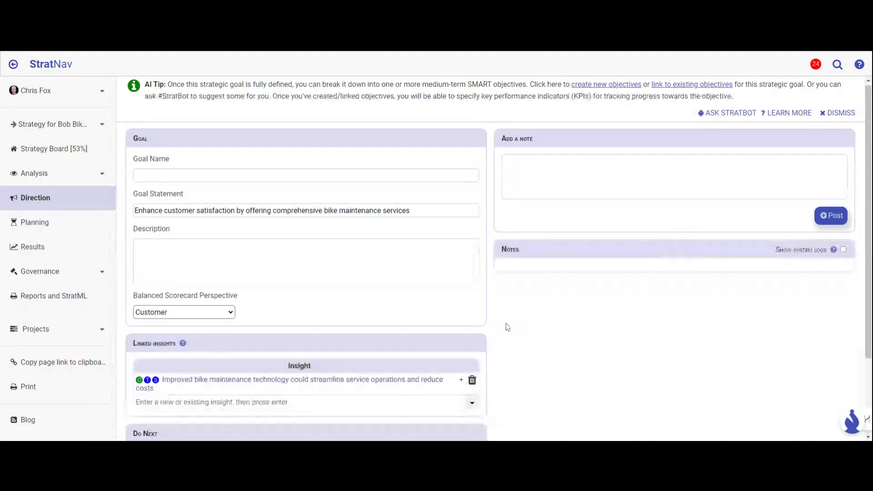
scroll(508, 327, "down", 2)
scroll(507, 327, "down", 1)
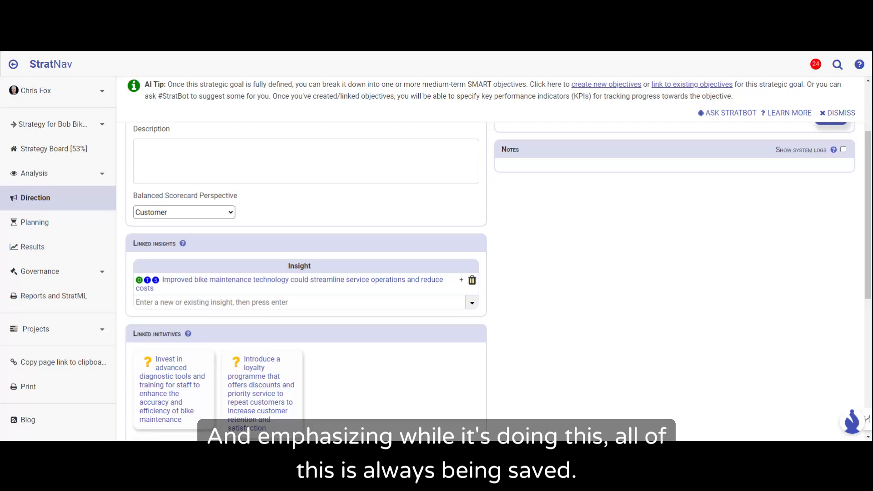
scroll(507, 327, "down", 2)
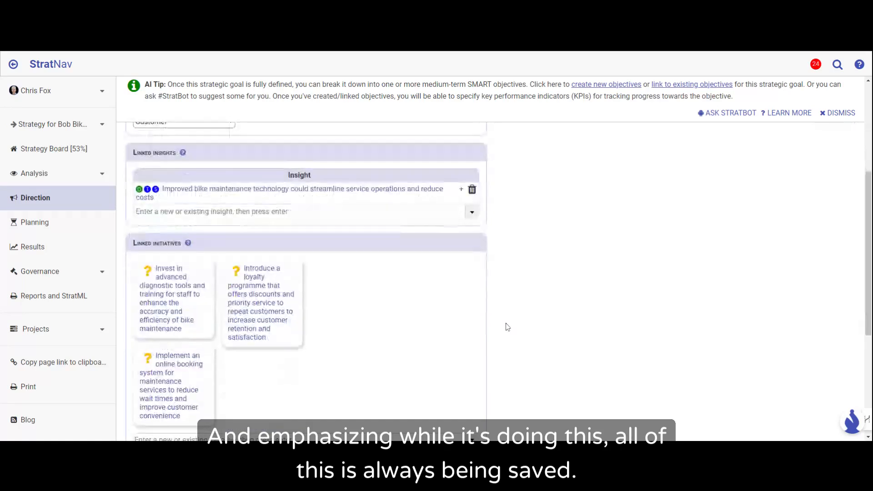
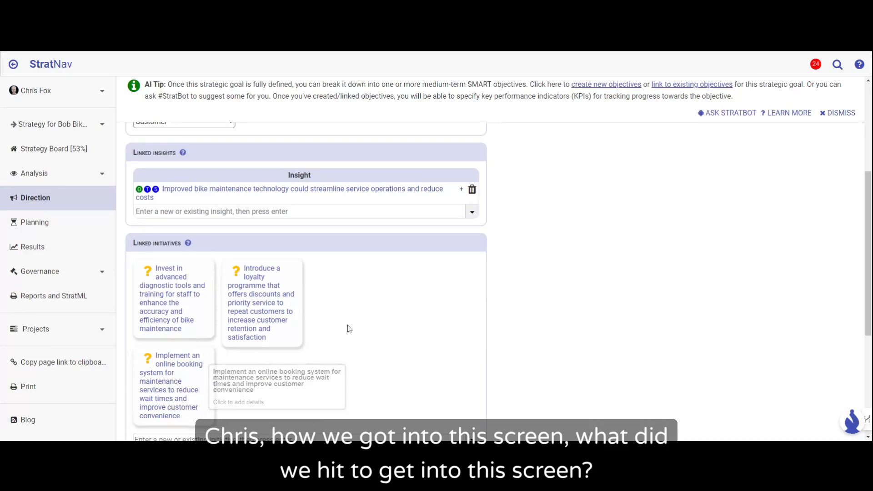
Step: Look over the goal statement together with the linked insight and suggested initiatives to trace the logic behind the goal
scroll(348, 328, "up", 5)
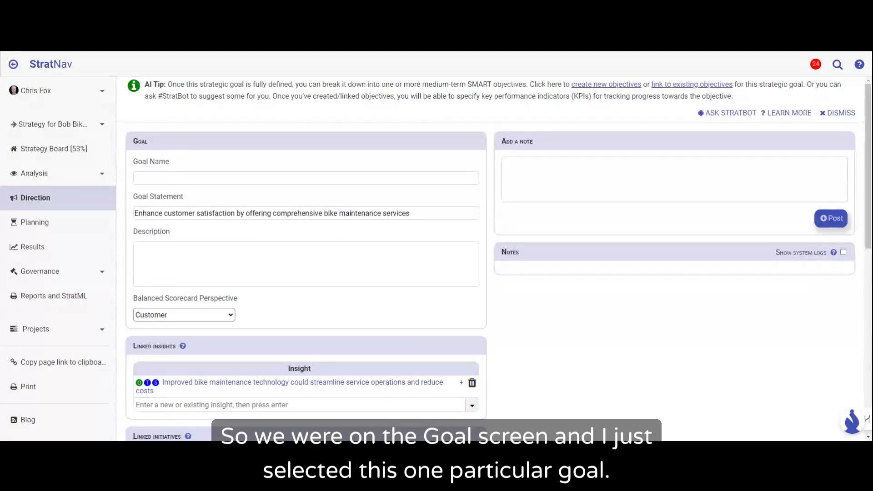
left_click_drag(135, 214, 429, 216)
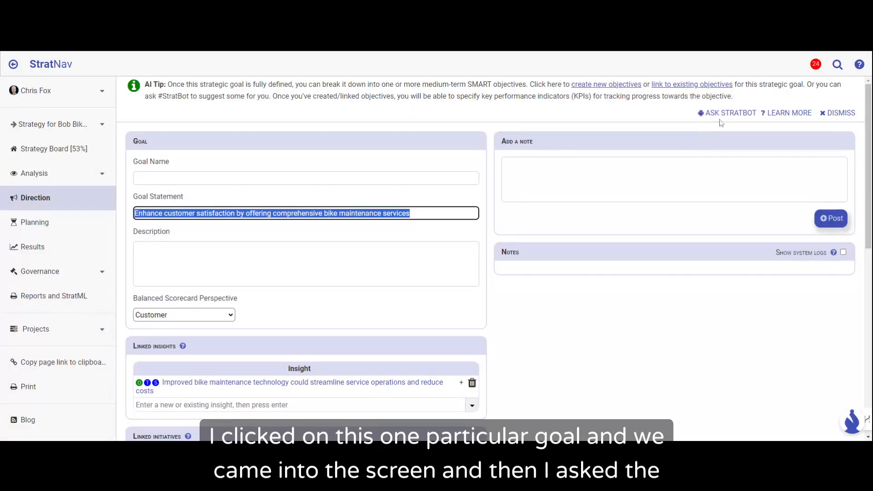
scroll(612, 399, "down", 3)
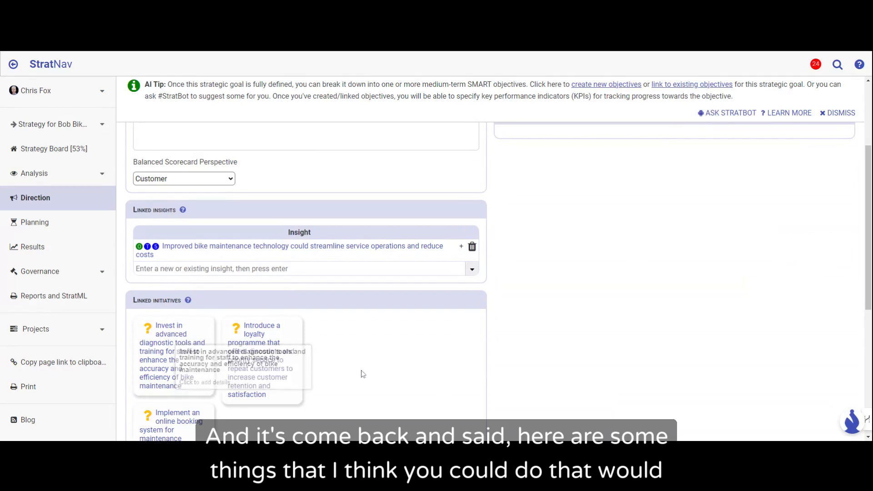
scroll(363, 374, "up", 3)
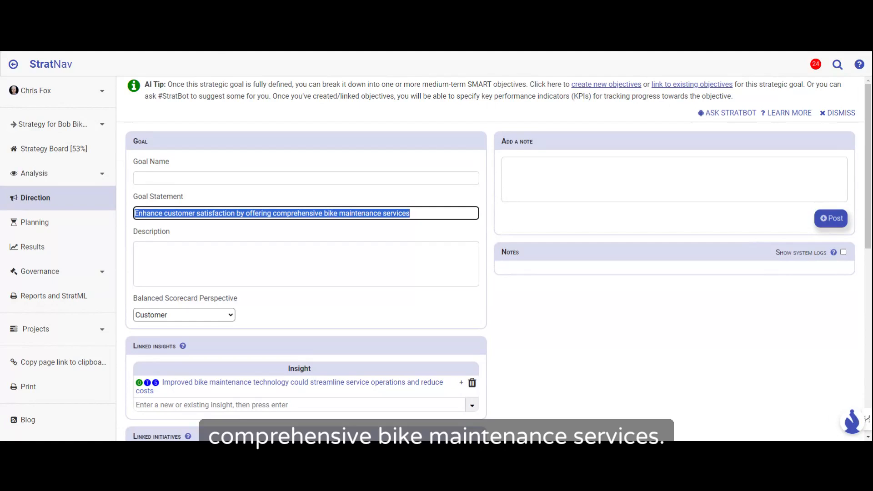
scroll(551, 334, "down", 2)
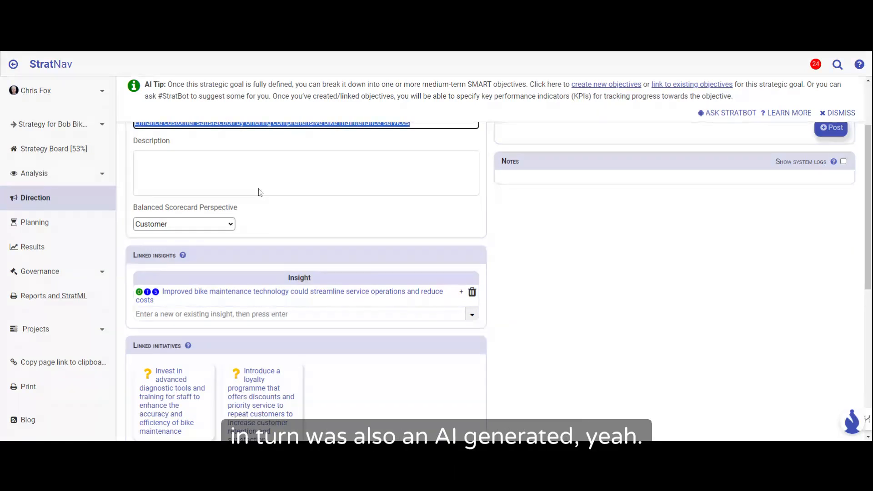
scroll(590, 371, "down", 1)
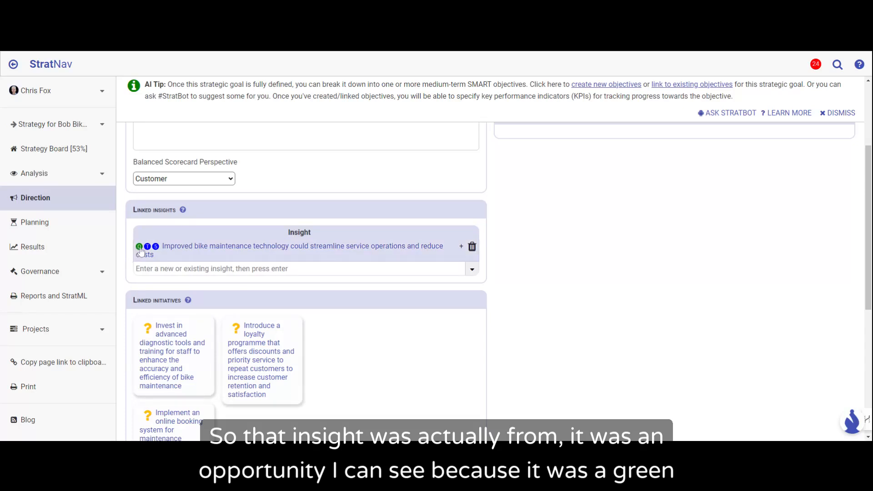
mouse_move(139, 248)
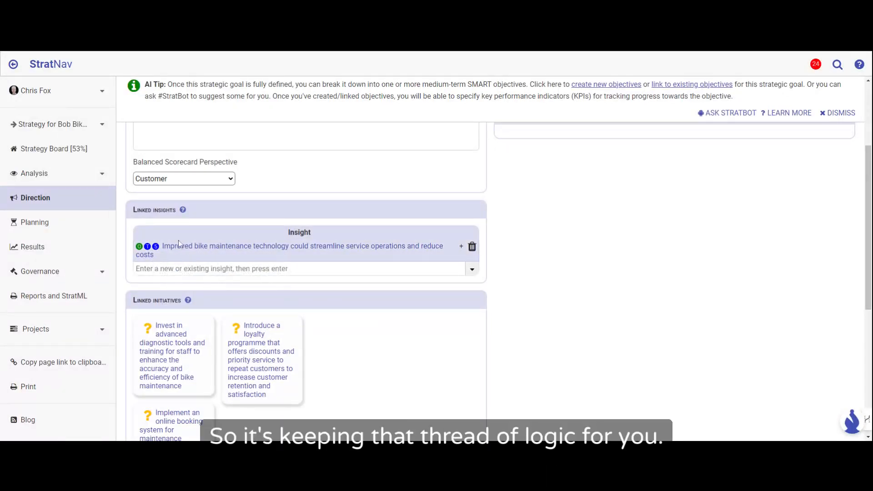
scroll(178, 243, "up", 3)
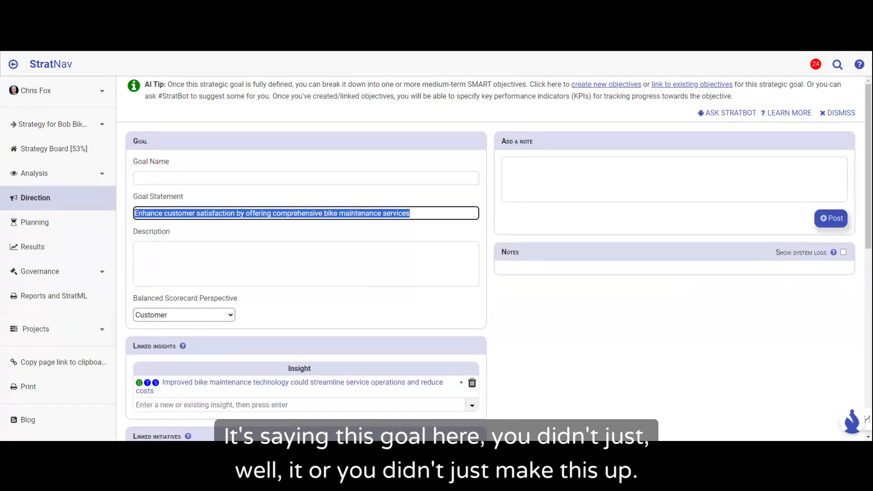
scroll(240, 228, "down", 2)
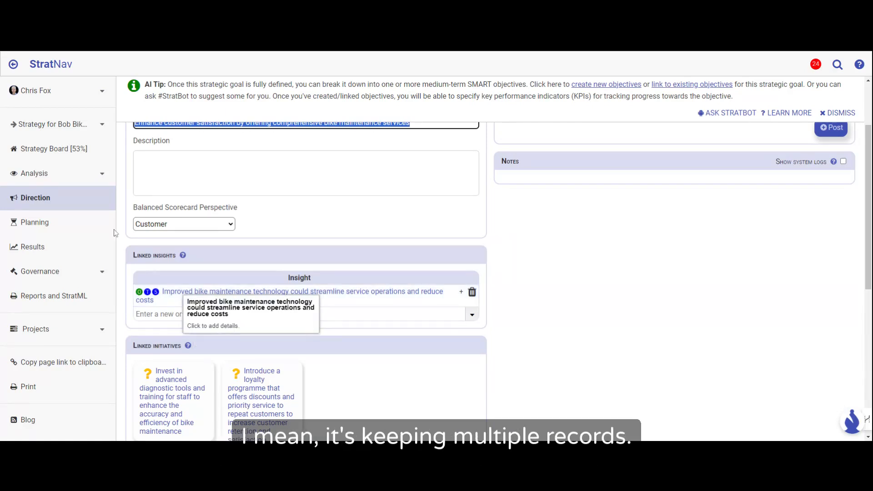
left_click(57, 155)
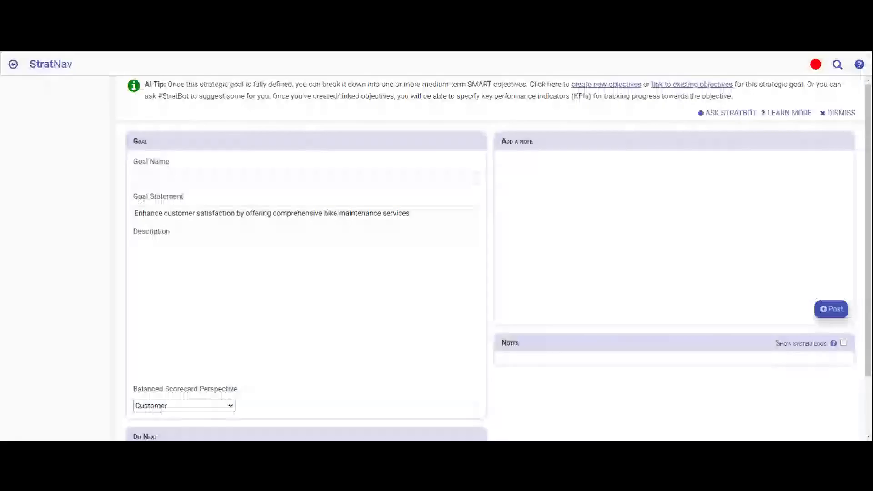
left_click(221, 213)
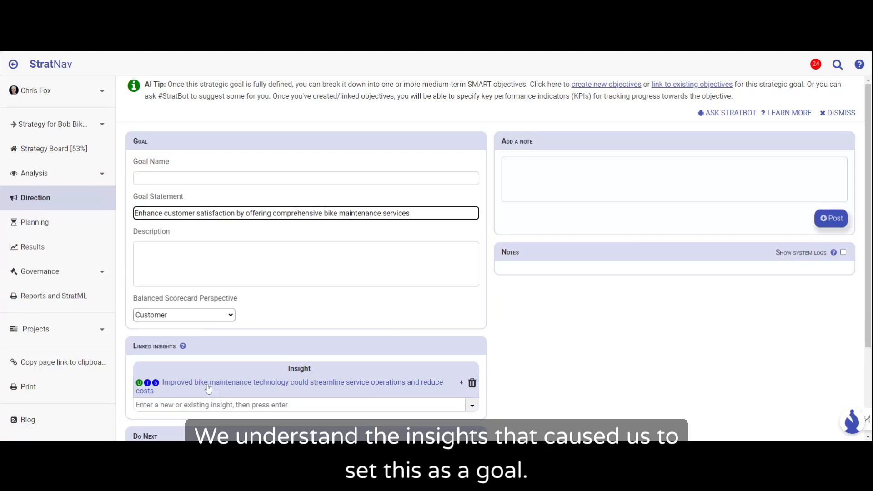
Step: Try to have StratBot suggest objectives for the customer satisfaction goal
scroll(208, 388, "down", 2)
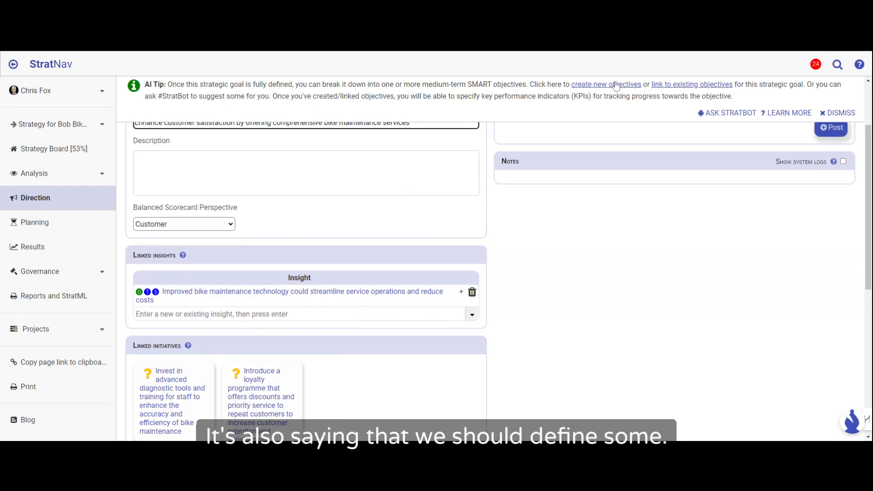
left_click(730, 113)
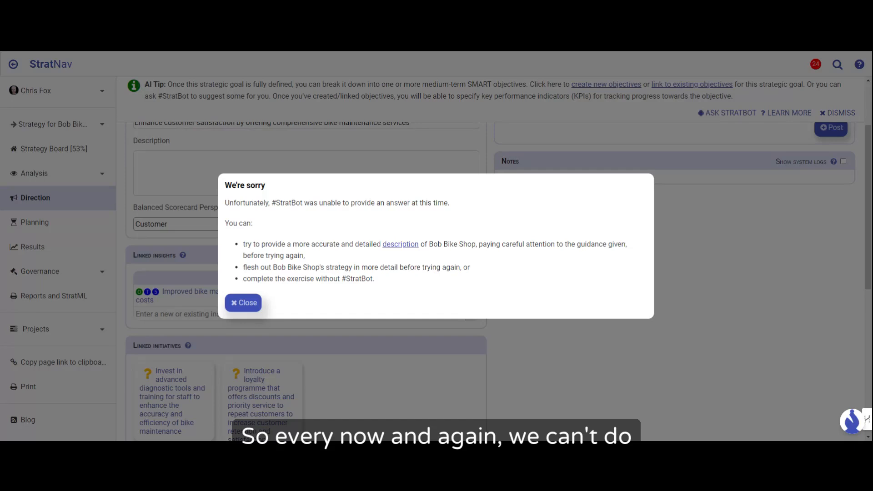
left_click(245, 306)
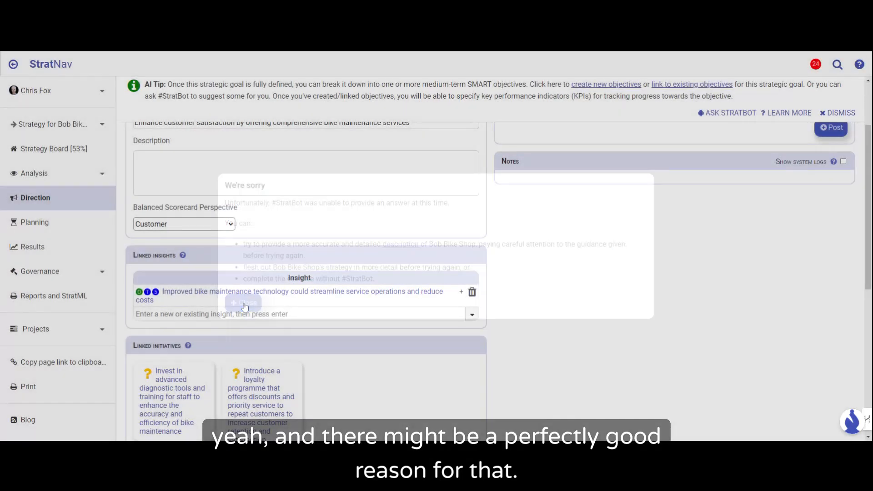
Step: Add a section for related objectives to the customer satisfaction goal
scroll(608, 325, "down", 4)
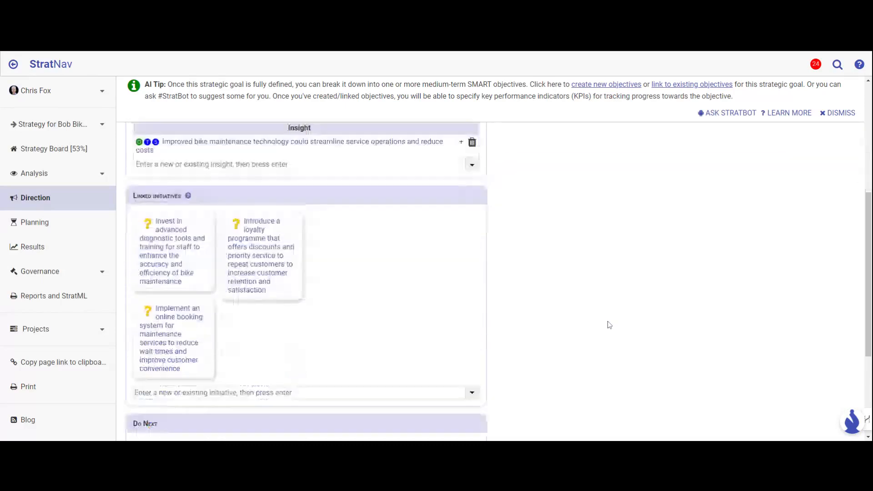
scroll(608, 325, "down", 3)
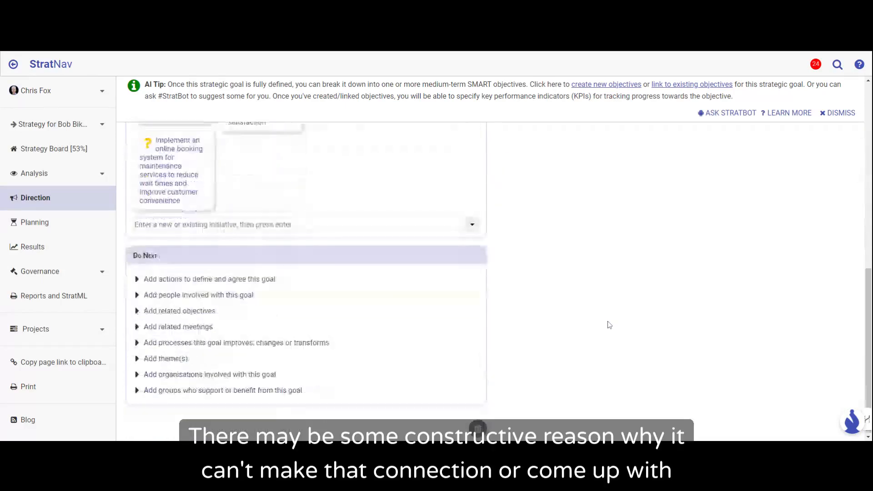
left_click(210, 311)
scroll(595, 310, "up", 2)
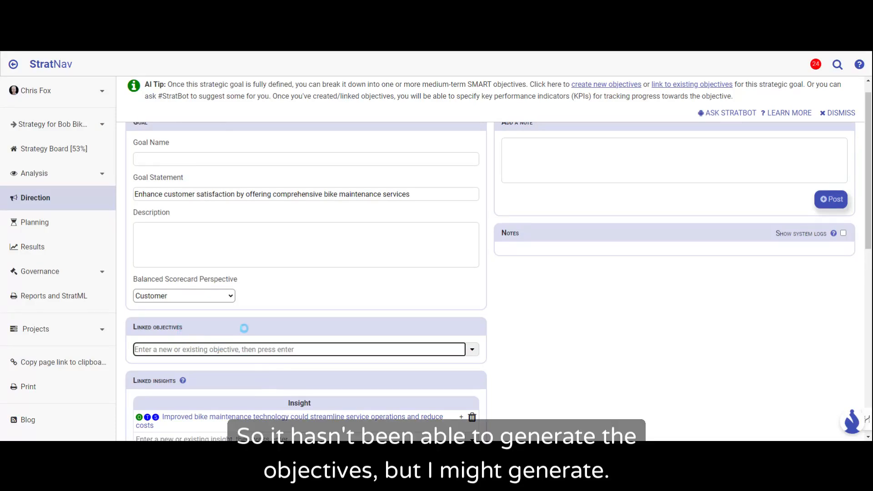
scroll(244, 328, "up", 1)
scroll(244, 328, "down", 2)
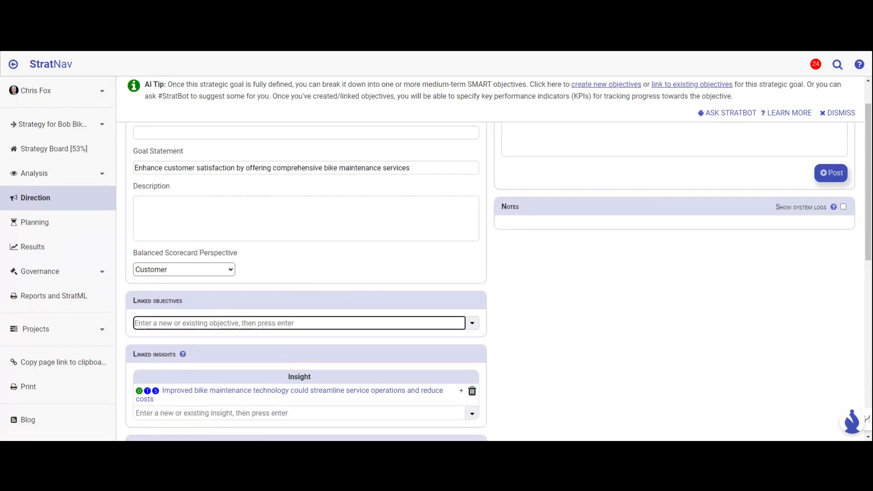
Step: Link a new objective to the goal, worded "Get people to service their bikes with us on a regular basis"
type("Get peope")
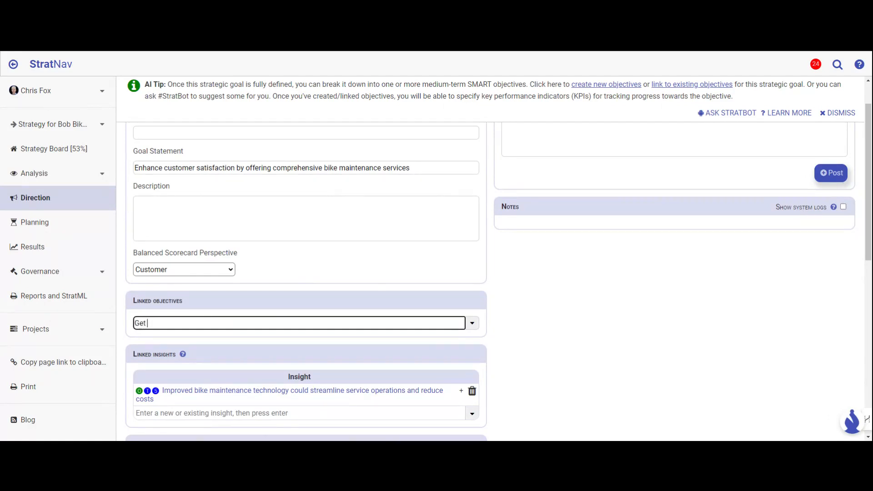
key("BackSpace")
type("le to ")
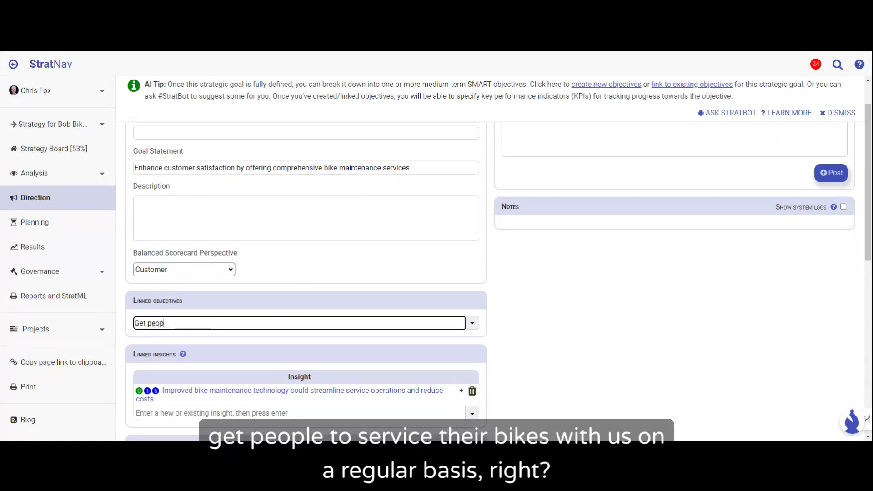
type("service their bikes wit")
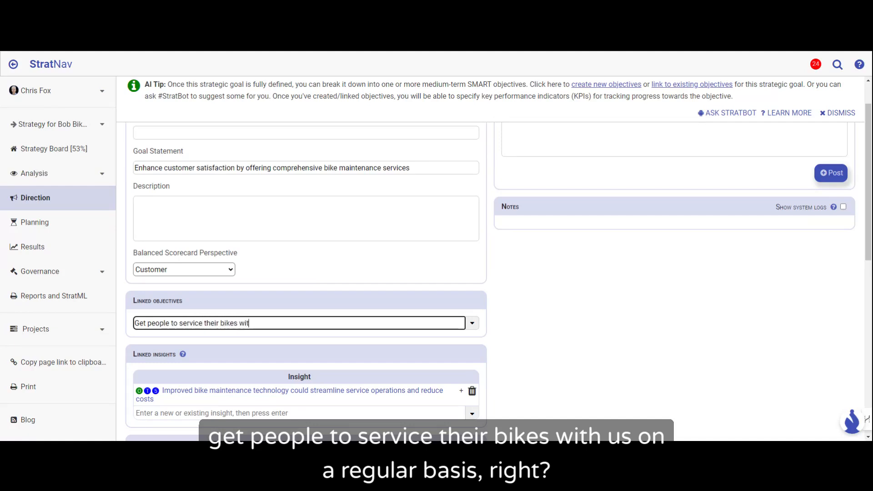
type("h us on a")
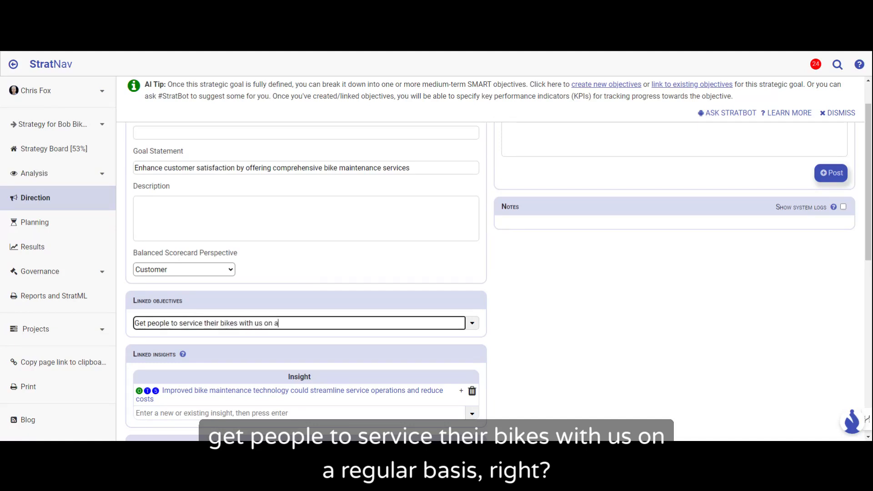
type(" regular basis")
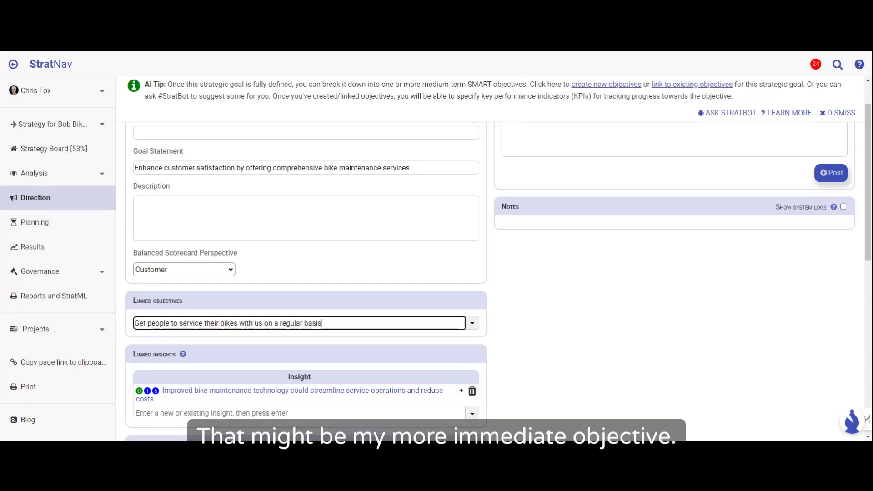
key("Return")
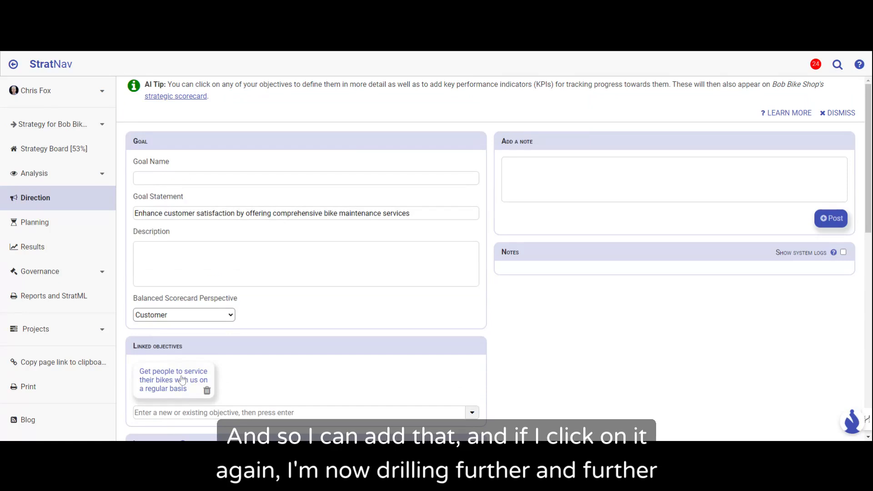
Step: Open the bike servicing objective, ask StratBot to suggest key performance indicators and review the linked suggestions
left_click(195, 372)
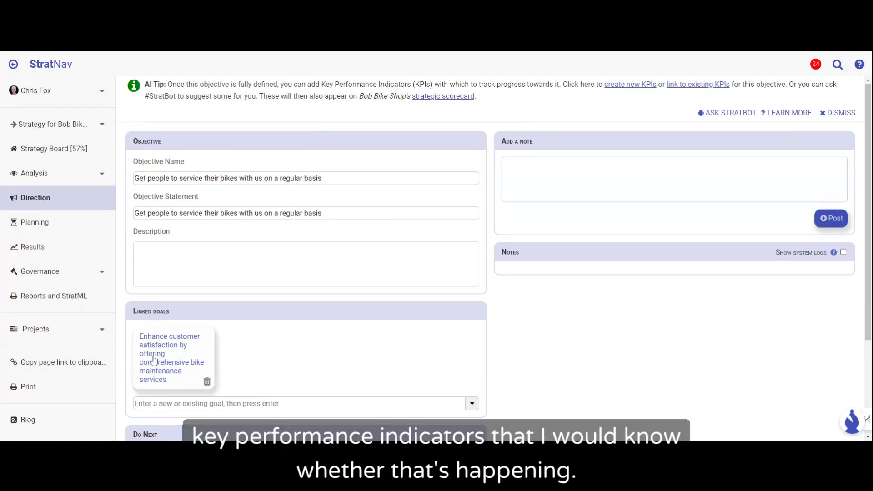
left_click(721, 115)
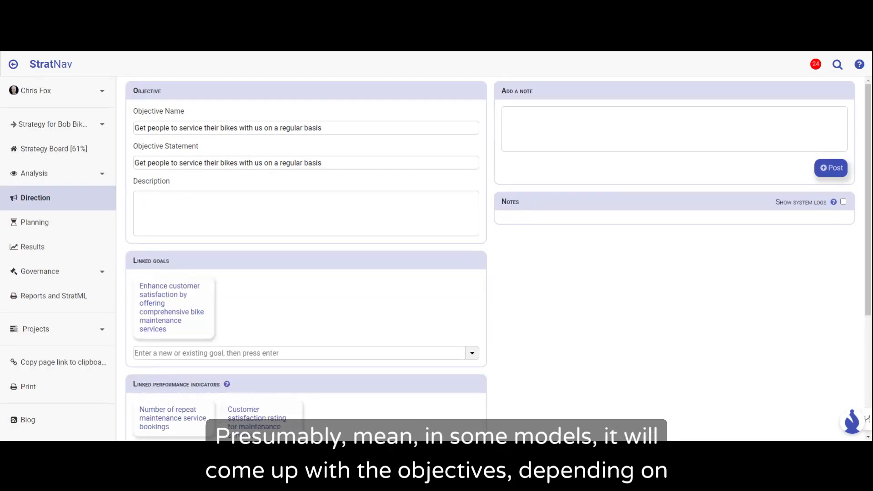
scroll(512, 334, "down", 1)
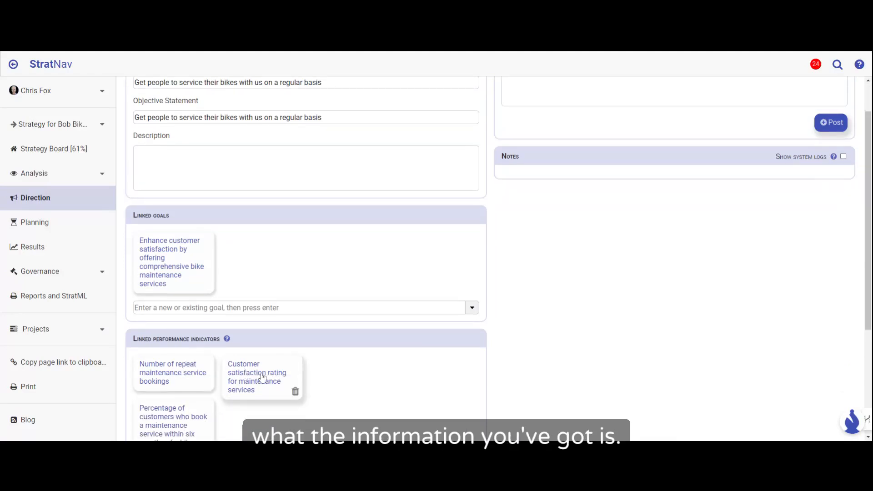
scroll(269, 369, "down", 1)
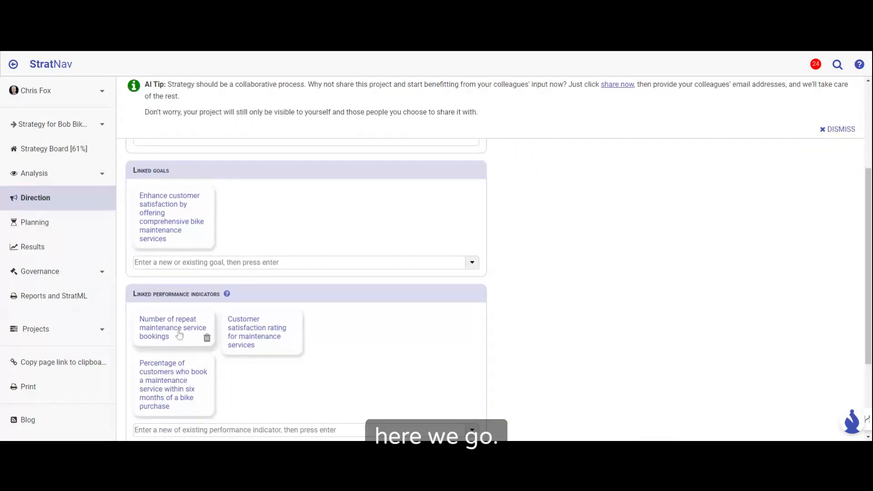
mouse_move(171, 330)
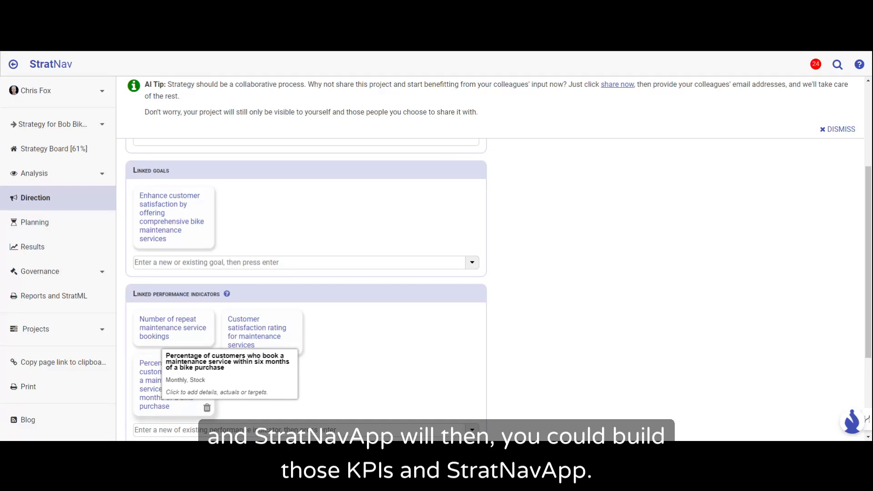
Step: Open the performance indicator for the number of repeat maintenance service bookings and set its unit of measurement to "Repeat Service Bookings"
left_click(178, 324)
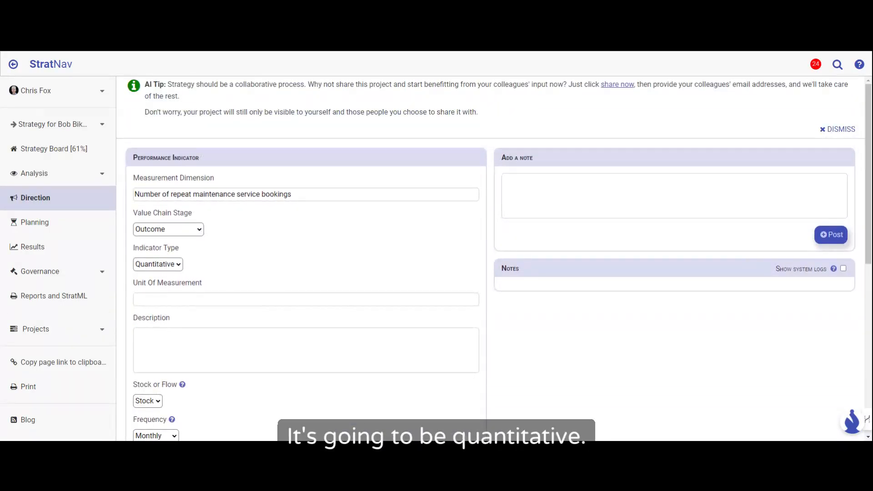
left_click(193, 299)
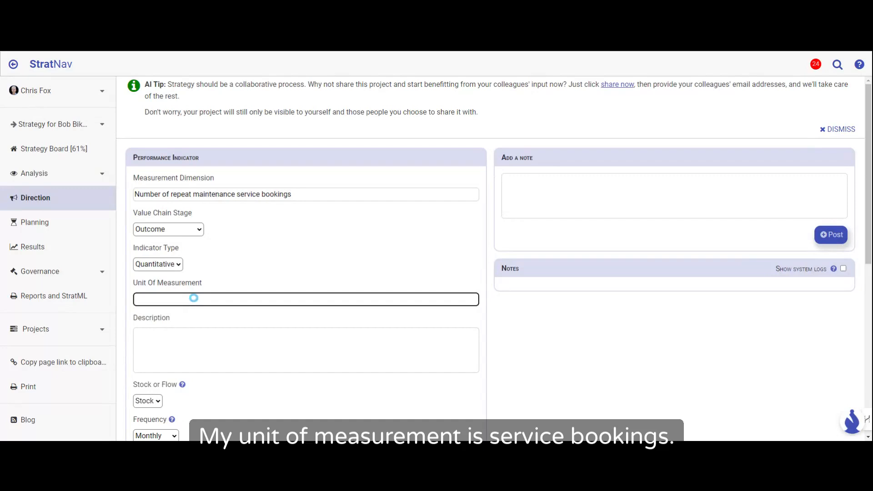
type("Service booking")
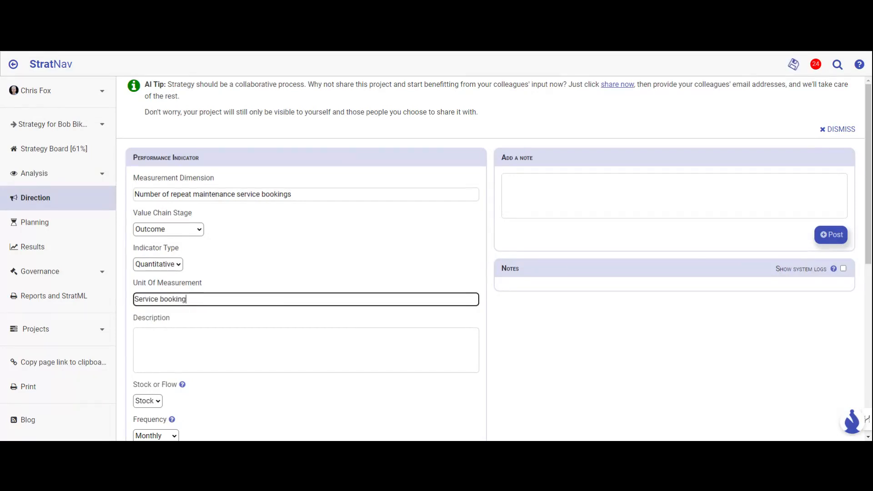
type("s")
key("Home")
type("Repea")
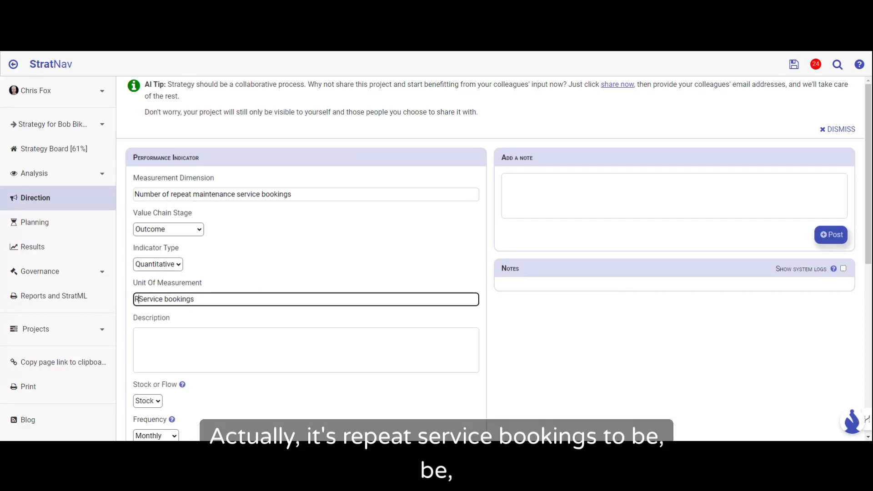
type("t")
left_click(188, 300)
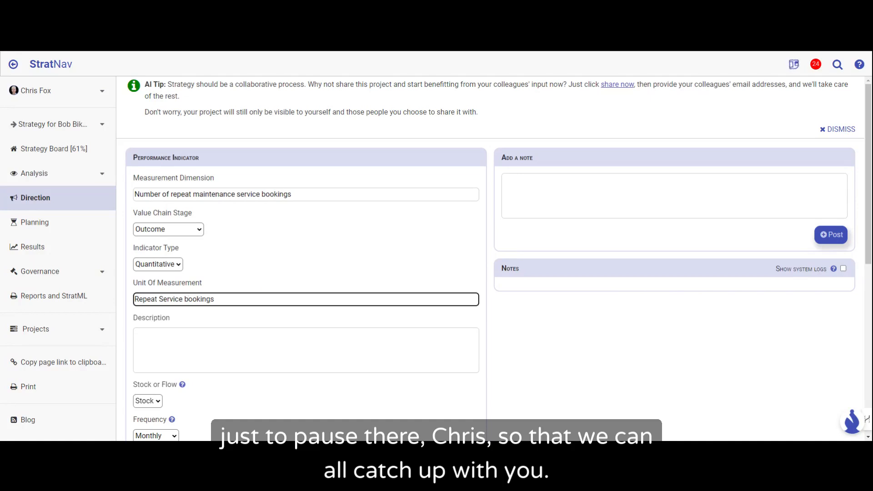
key("BackSpace")
type("B")
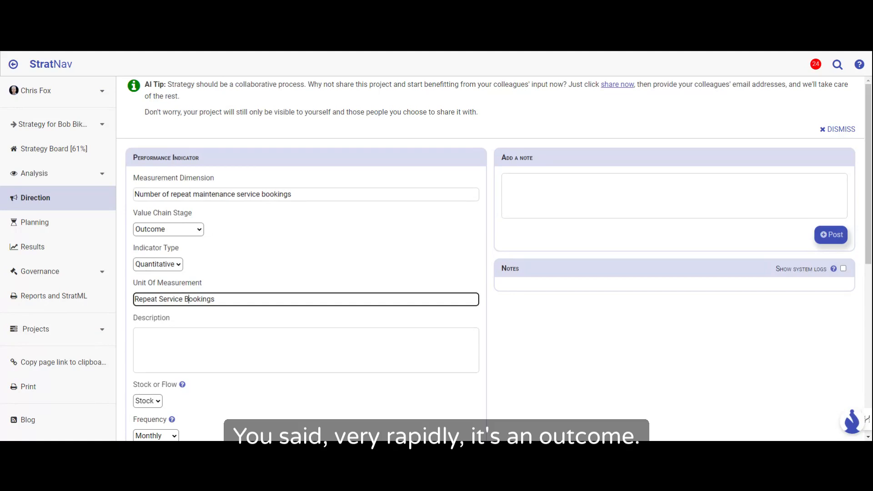
Step: Review the indicator's value chain stage, indicator type and unit of measurement, and read the help on stocks and flows
left_click(196, 232)
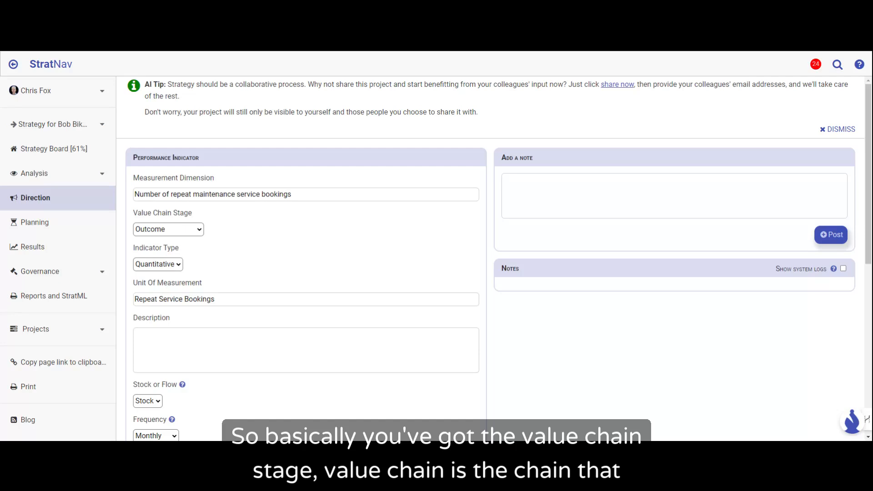
left_click(202, 231)
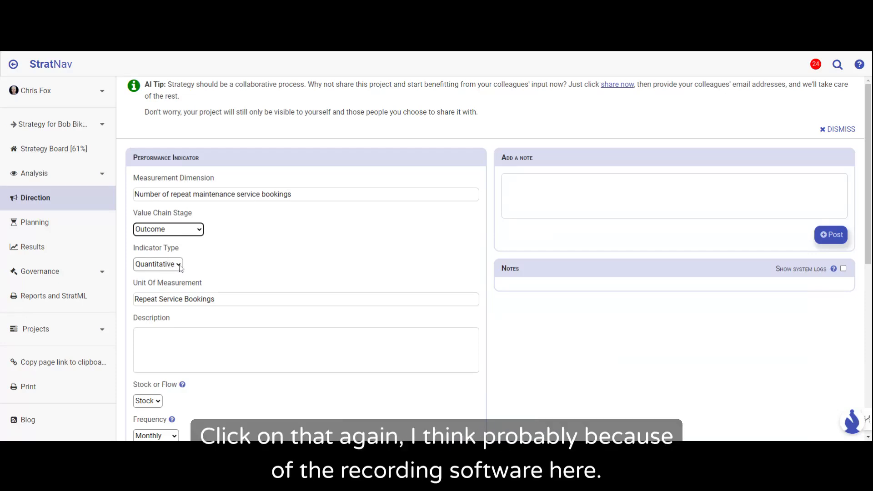
left_click(179, 265)
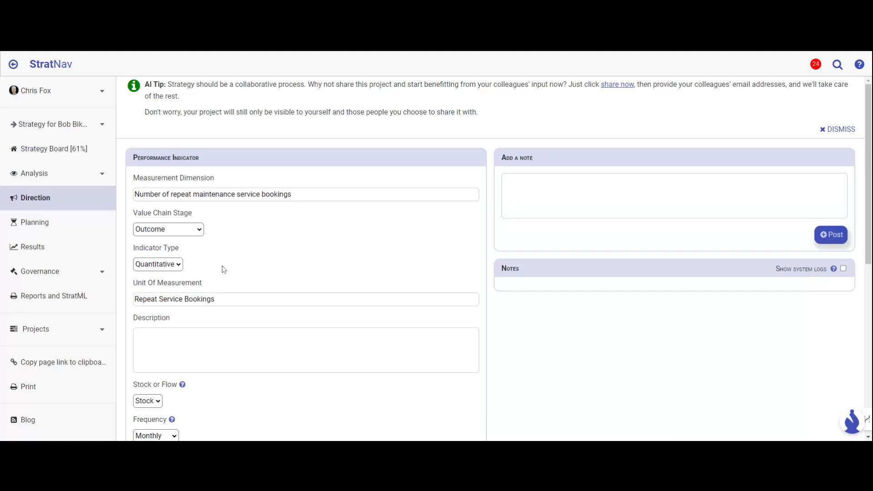
left_click(183, 299)
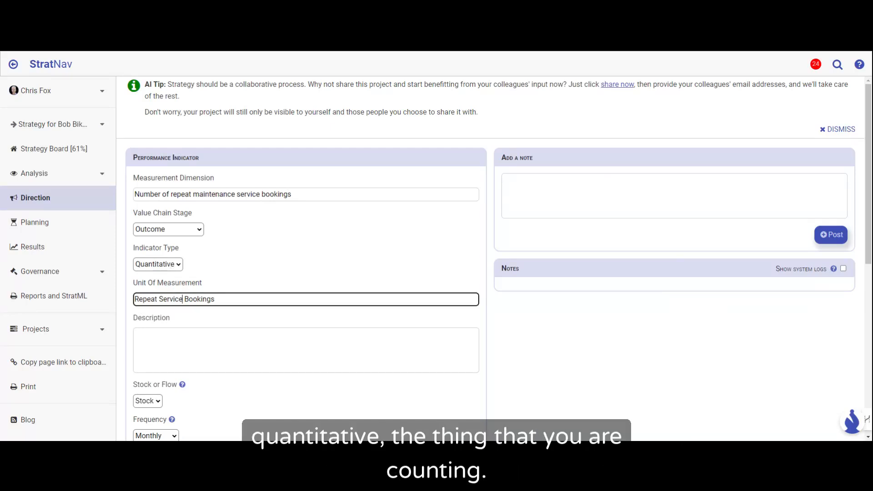
scroll(176, 330, "down", 2)
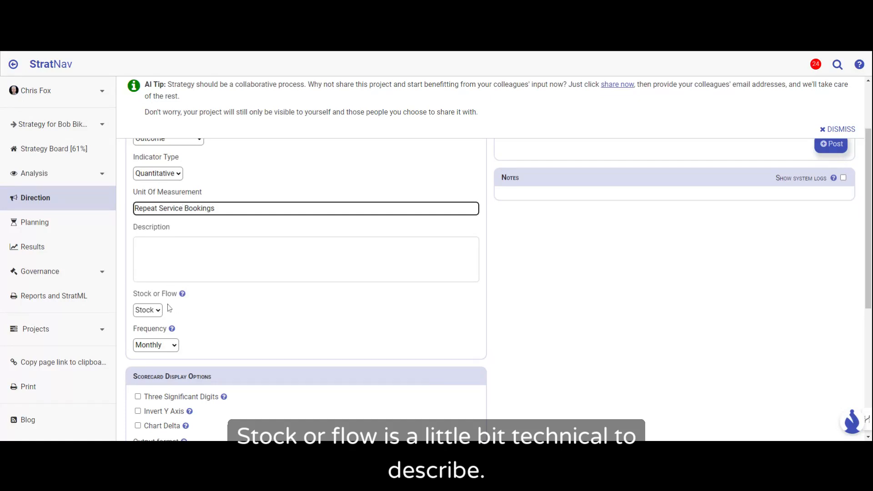
mouse_move(183, 296)
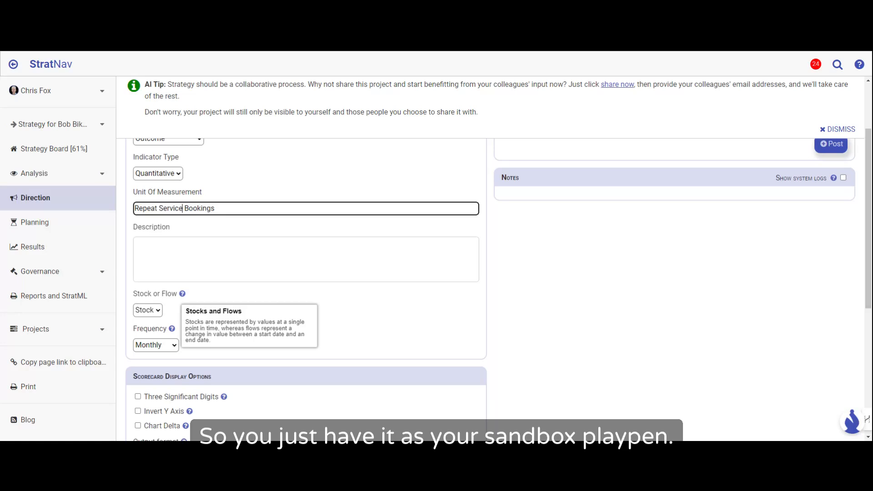
left_click(194, 298)
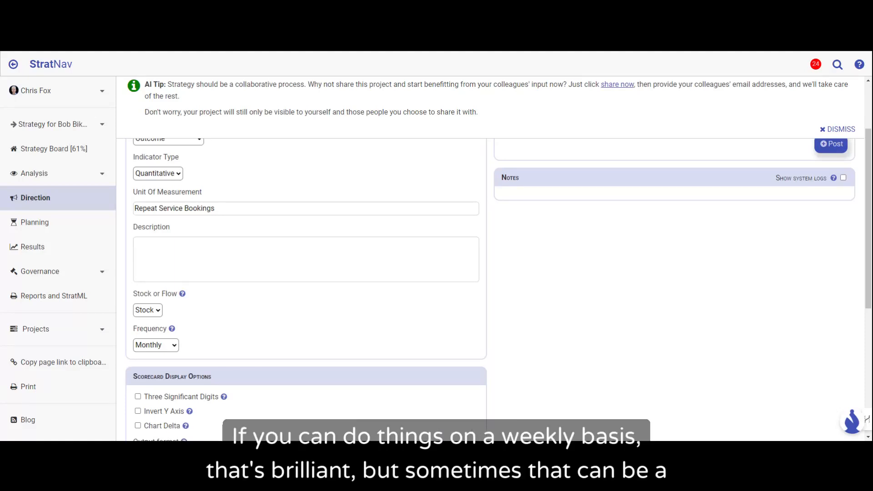
Step: Add a results section to the repeat bookings indicator and classify the indicator as a Flow
scroll(217, 349, "down", 2)
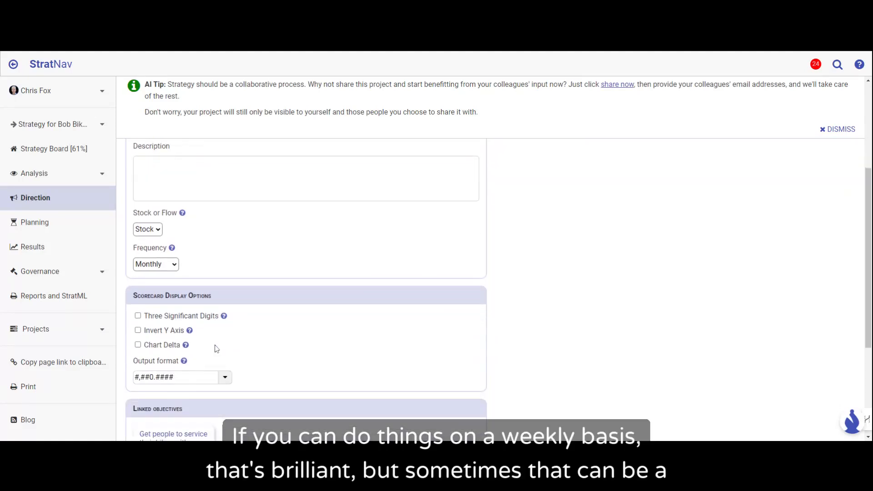
scroll(216, 349, "down", 3)
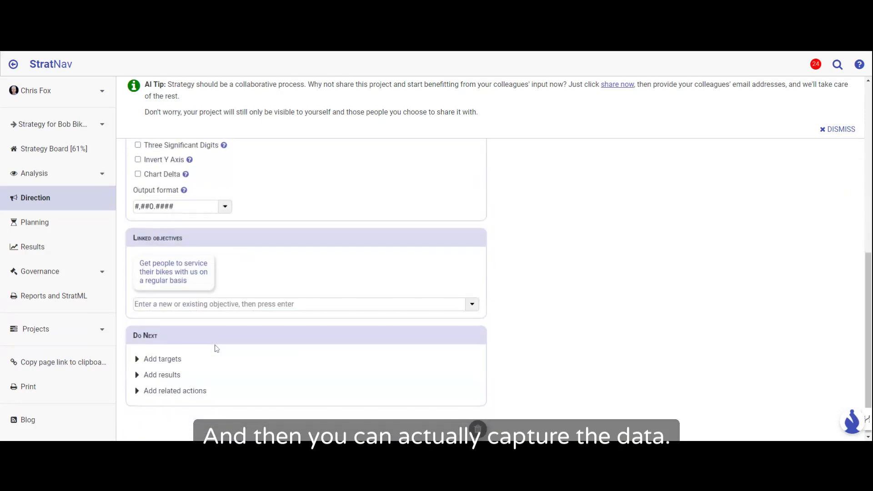
left_click(191, 375)
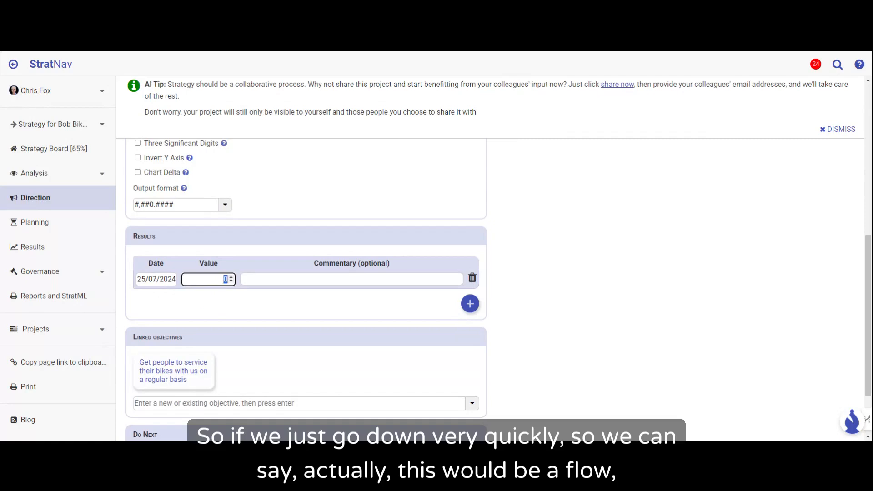
scroll(306, 287, "up", 5)
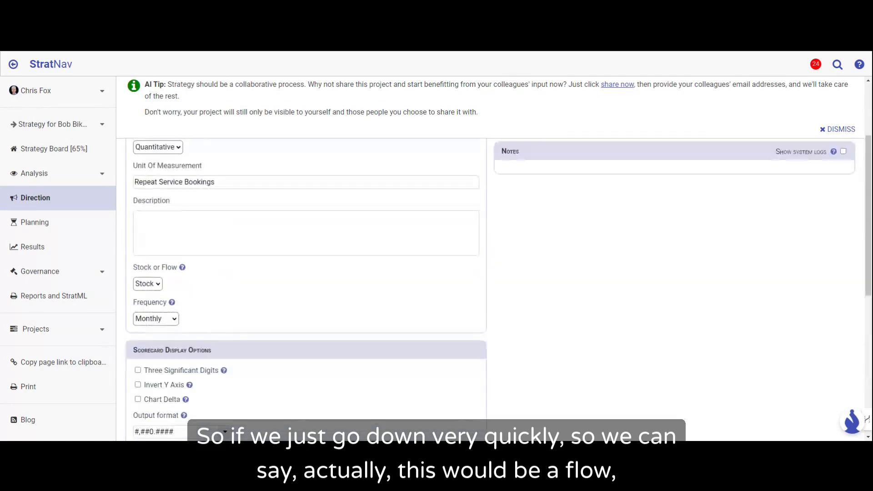
left_click(155, 296)
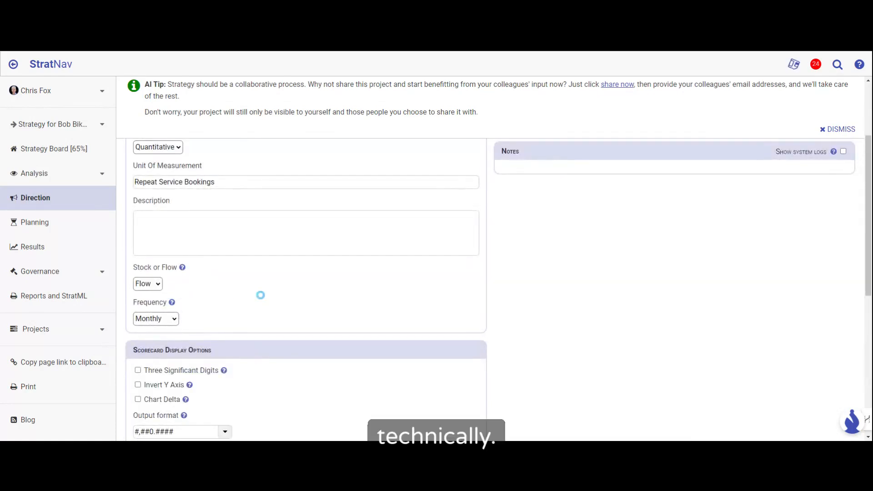
Step: Record 17 as the first result value and add a second result row with the value 25
scroll(259, 295, "down", 7)
scroll(260, 295, "up", 2)
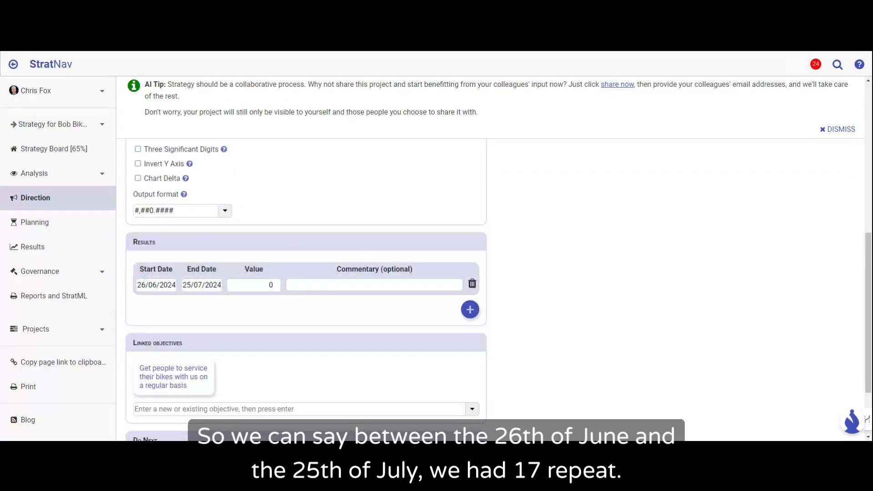
double_click(271, 285)
type("17")
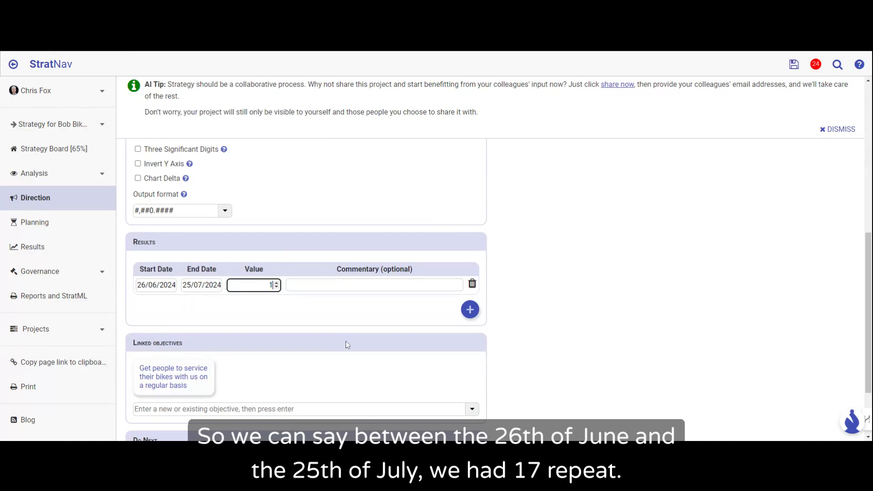
left_click(470, 309)
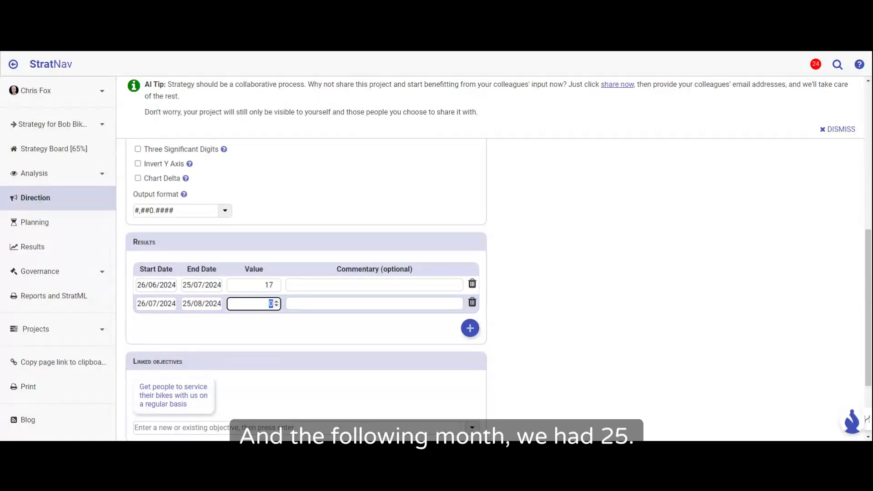
type("25")
key("Tab")
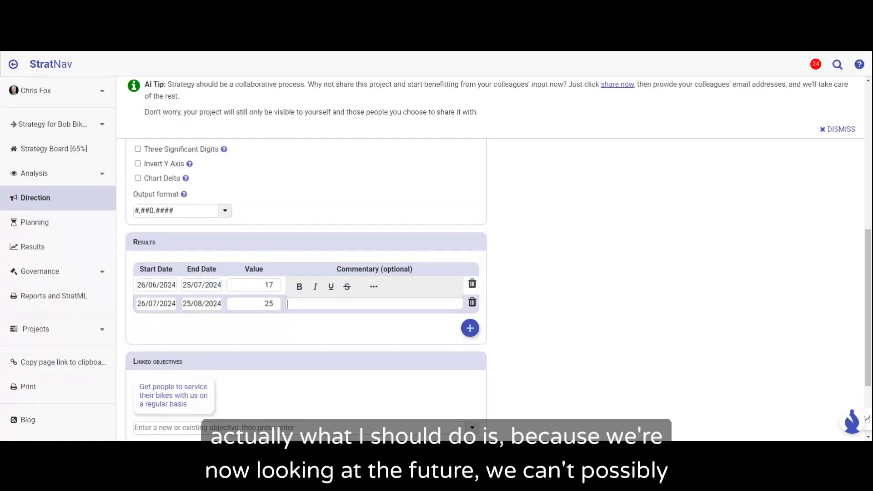
Step: Change the period of the result of 17 to run from 26/05/2024 to 25/06/2024
left_click(174, 284)
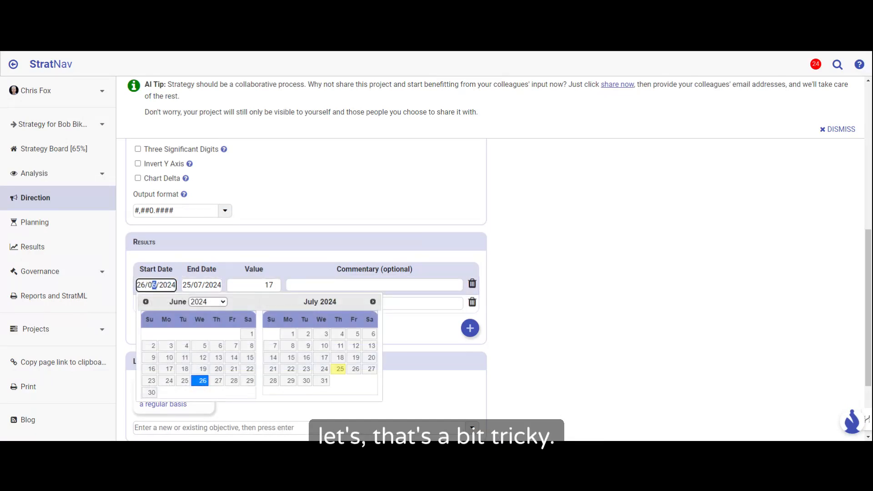
type("5")
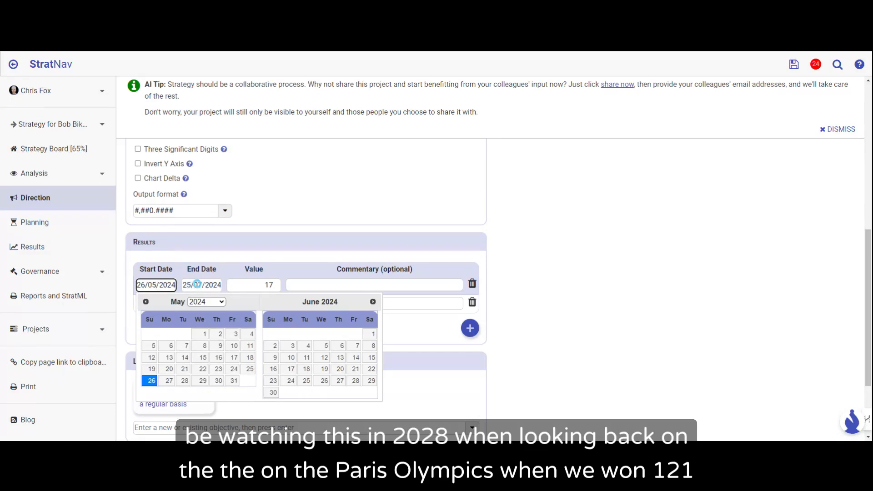
left_click(197, 285)
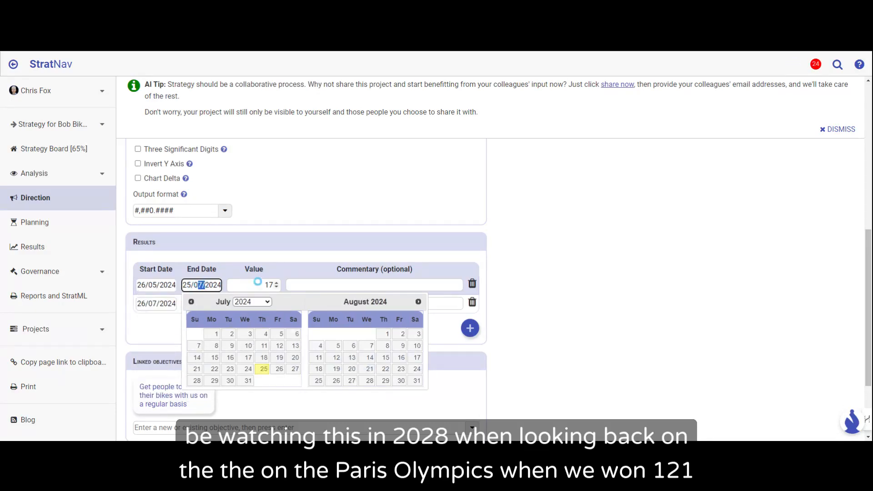
key("shift+Left")
type("6")
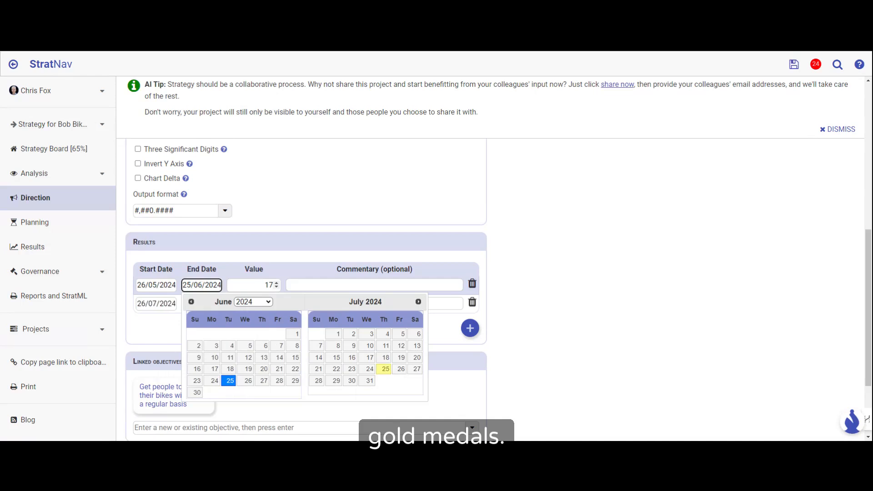
Step: Change the period of the result of 25 to run from 26/06/2024 to 25/07/2024
left_click(153, 303)
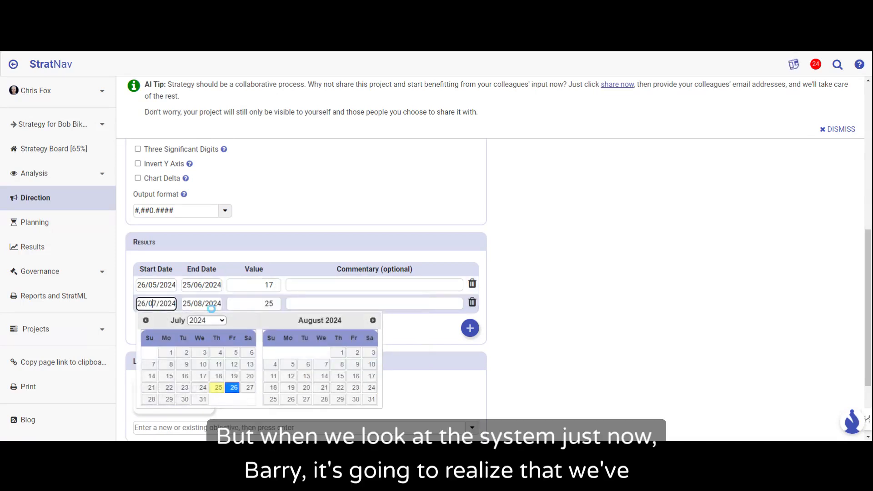
type("6")
key("Delete")
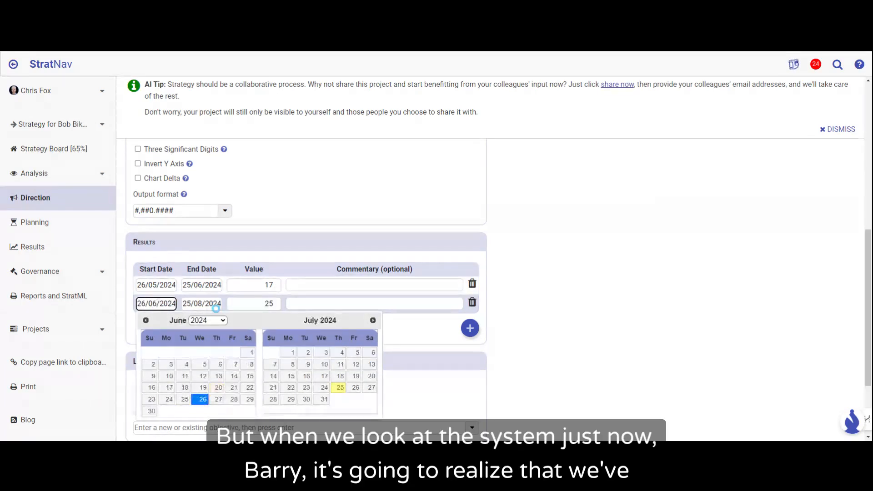
left_click(199, 303)
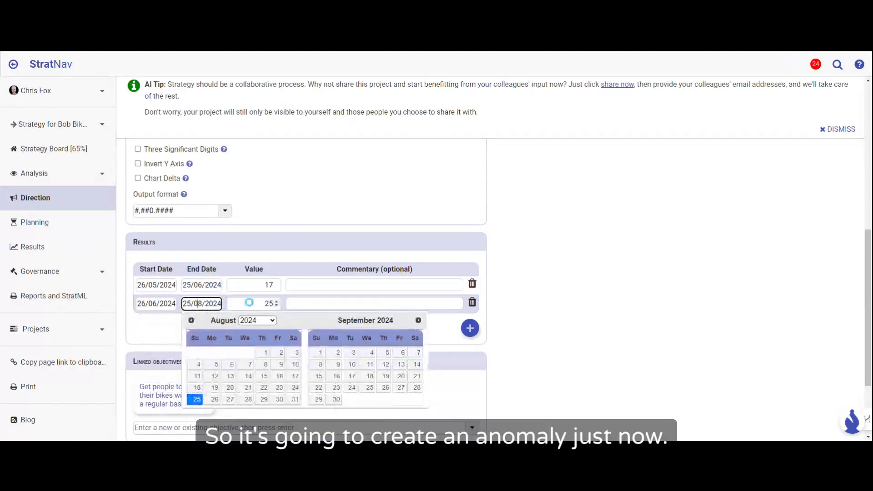
key("Delete")
type("7")
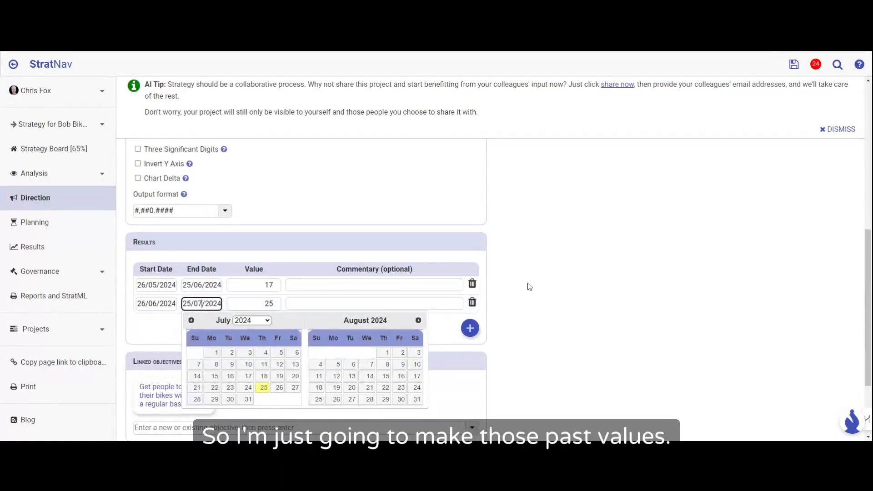
left_click(558, 284)
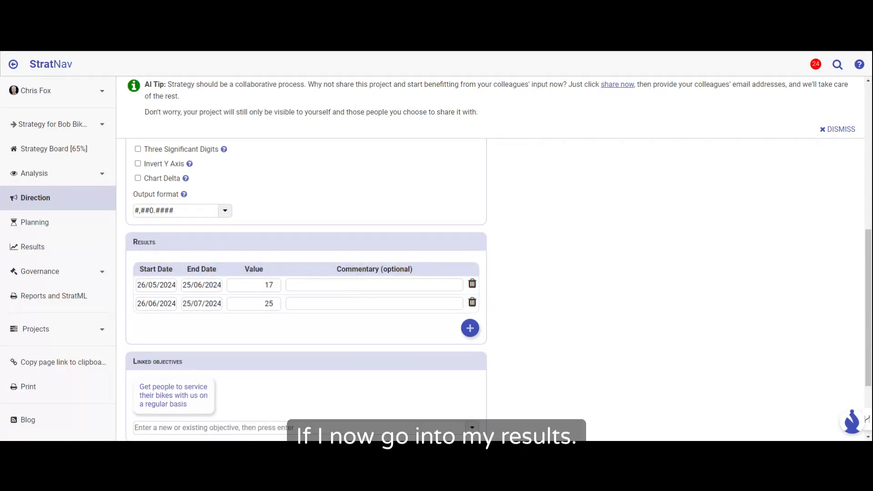
Step: Open the results scorecard and examine the goals, objectives and performance indicators under each perspective, including the repeat service bookings trend
left_click(33, 251)
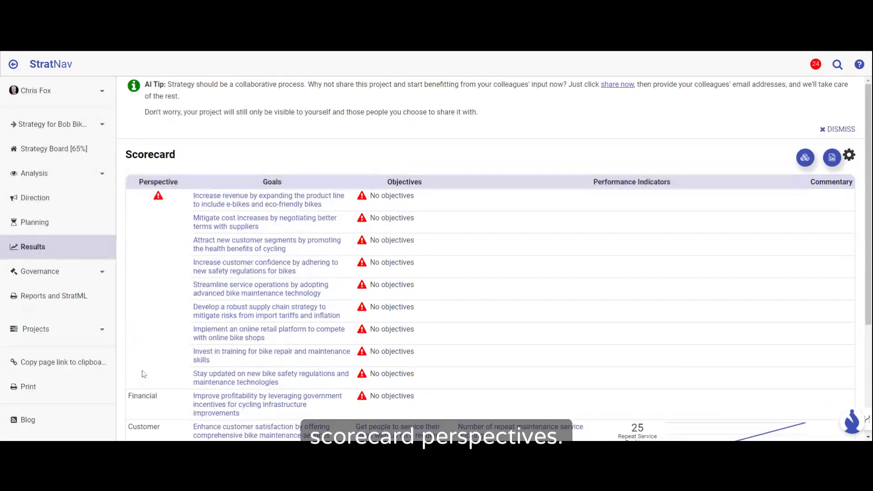
scroll(144, 363, "down", 3)
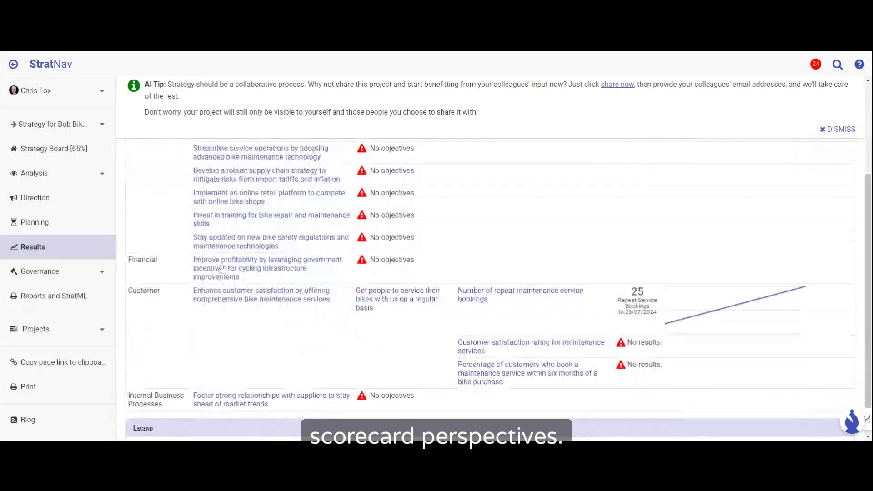
scroll(236, 154, "up", 2)
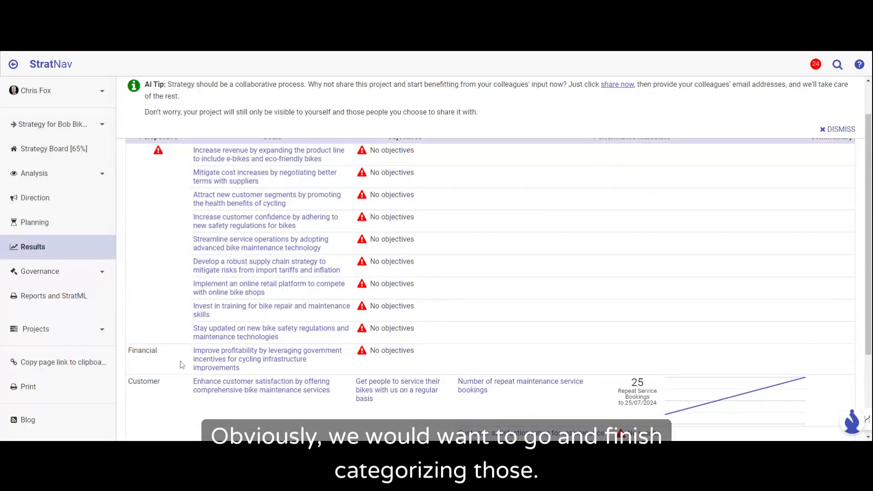
scroll(181, 364, "down", 2)
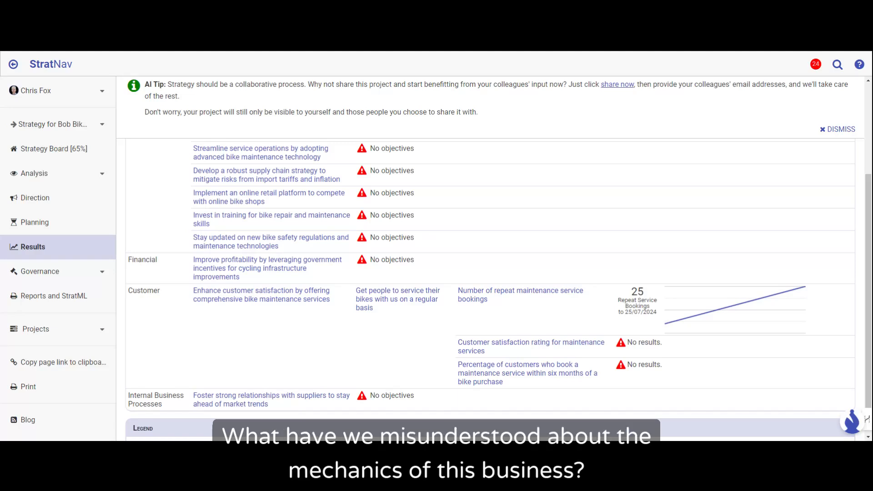
scroll(664, 362, "up", 1)
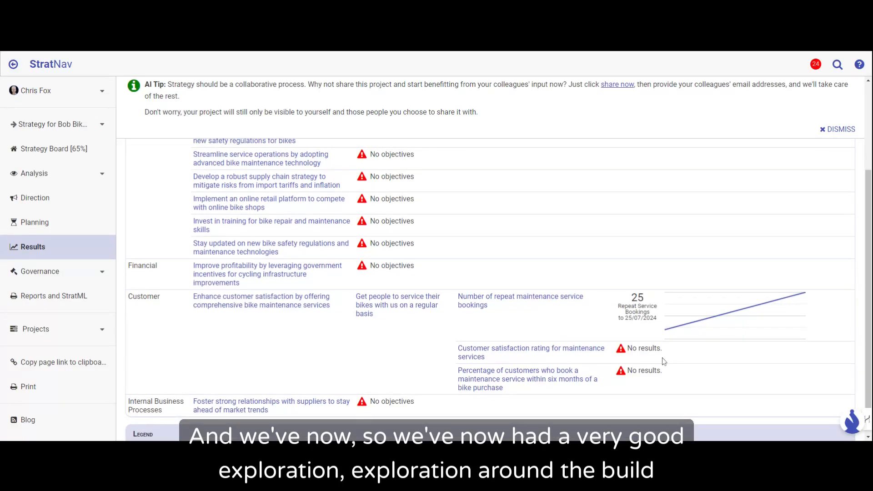
scroll(665, 362, "up", 2)
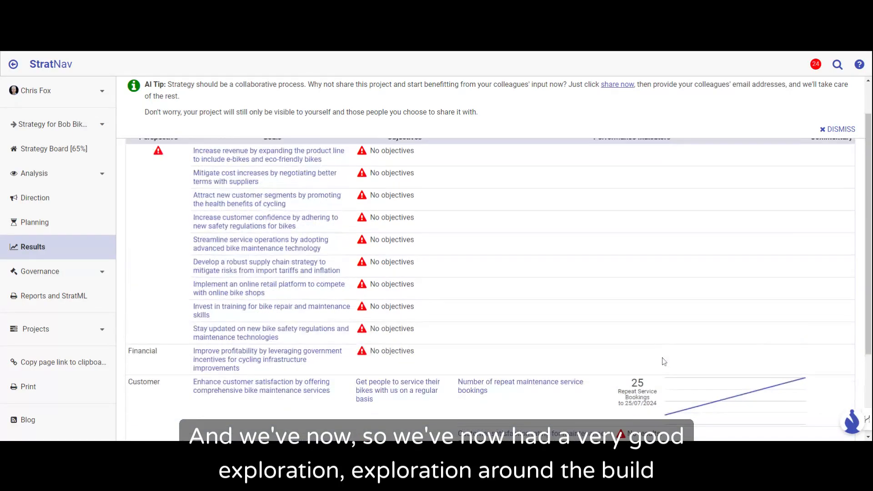
scroll(665, 361, "up", 1)
scroll(665, 361, "up", 1)
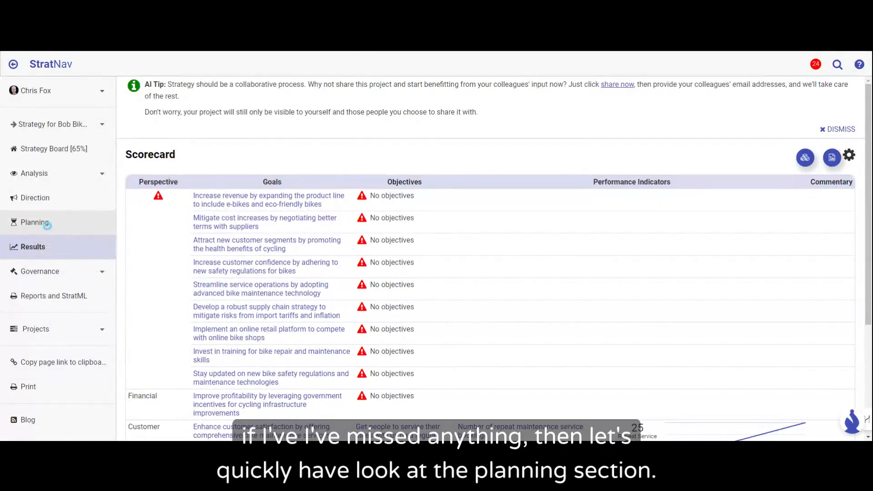
Step: Open the online booking system initiative in the project's planning and add a Licenses cost line with an amount of 10000
left_click(40, 225)
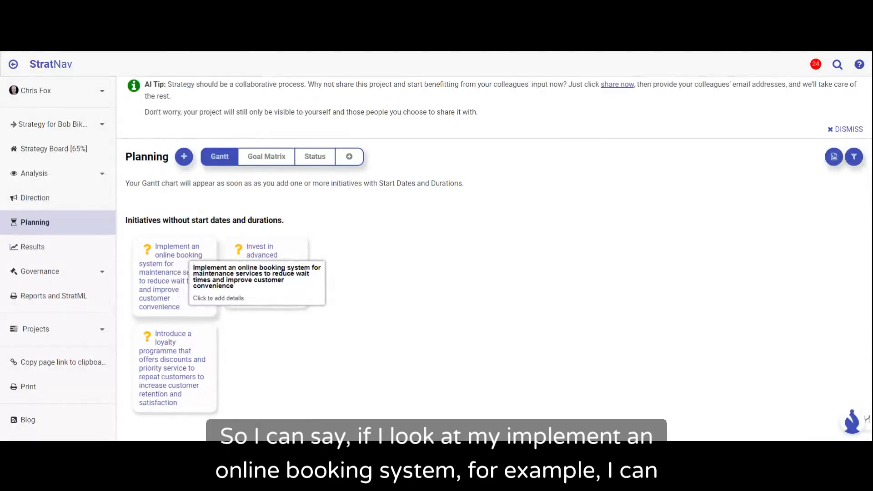
left_click(190, 259)
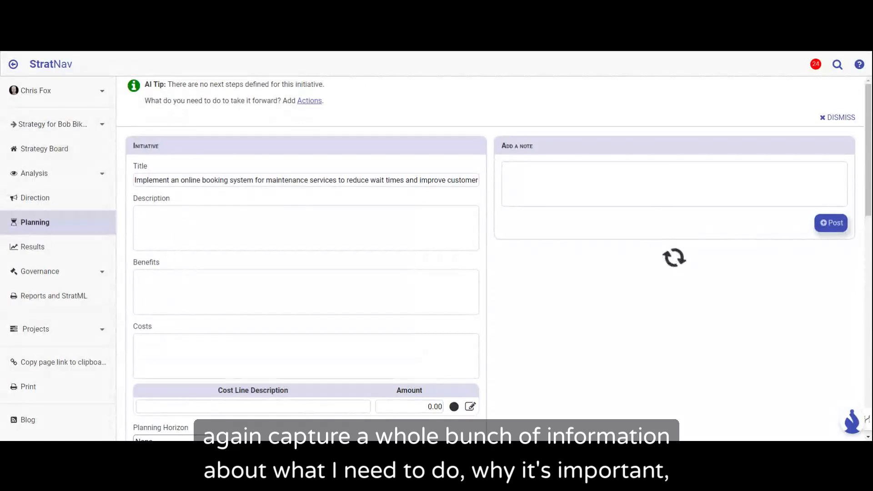
left_click(253, 407)
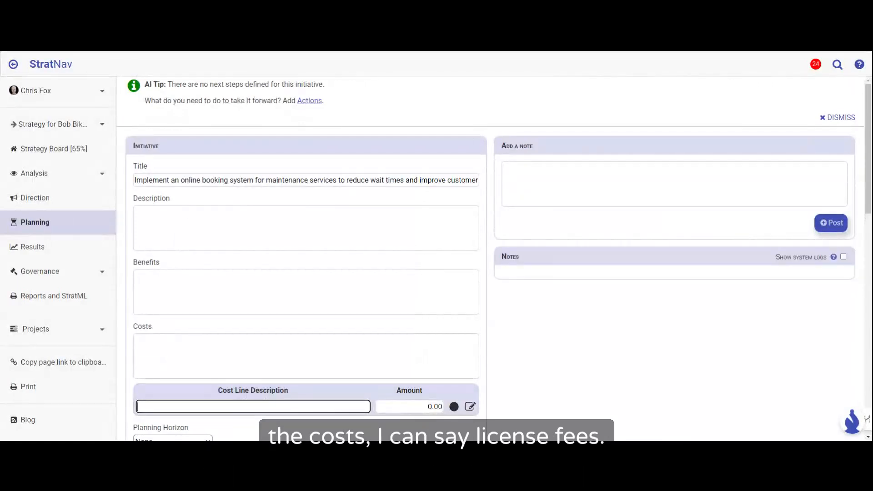
type("Licenses")
key("Tab")
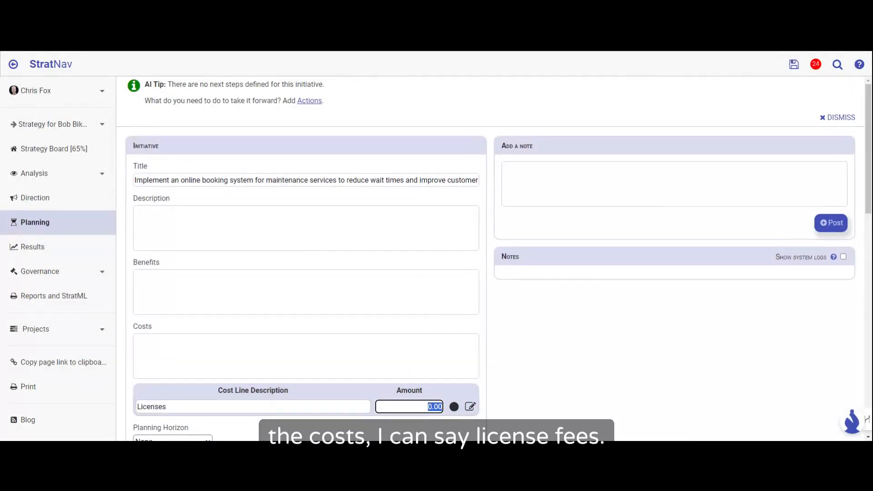
type("10000")
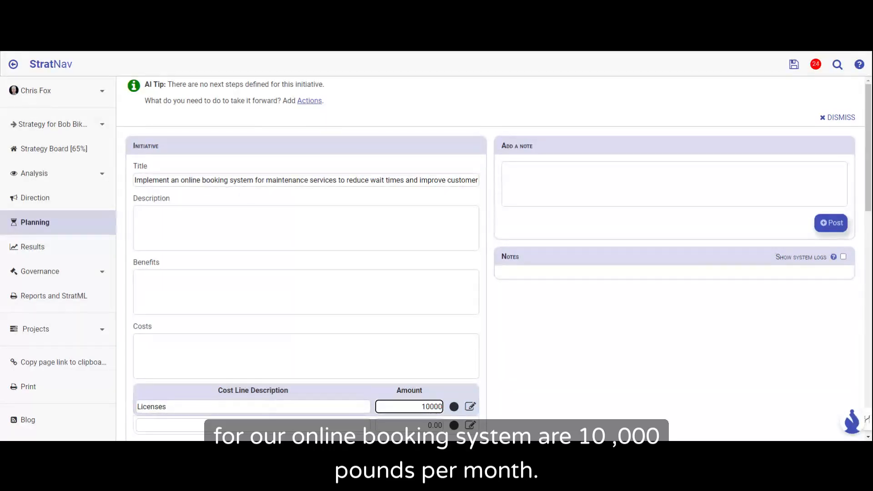
key("Tab")
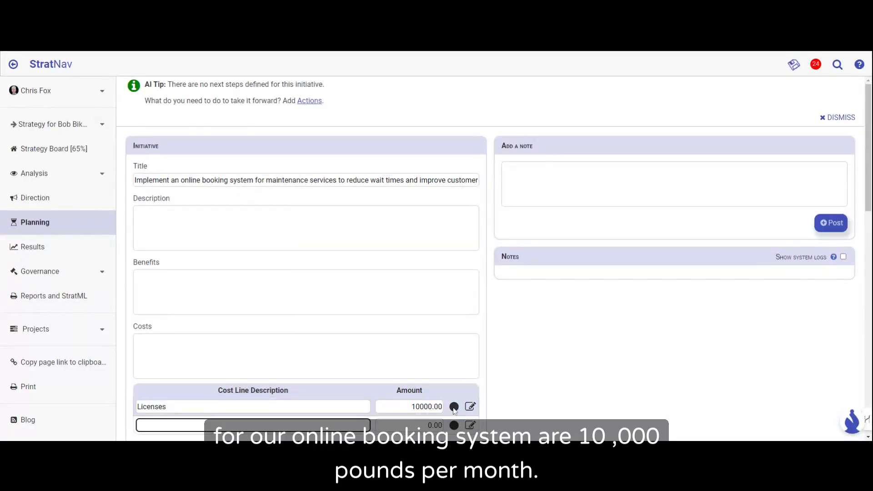
Step: Make the Licenses cost recurring every 1 month from the start date to the end date
left_click(470, 408)
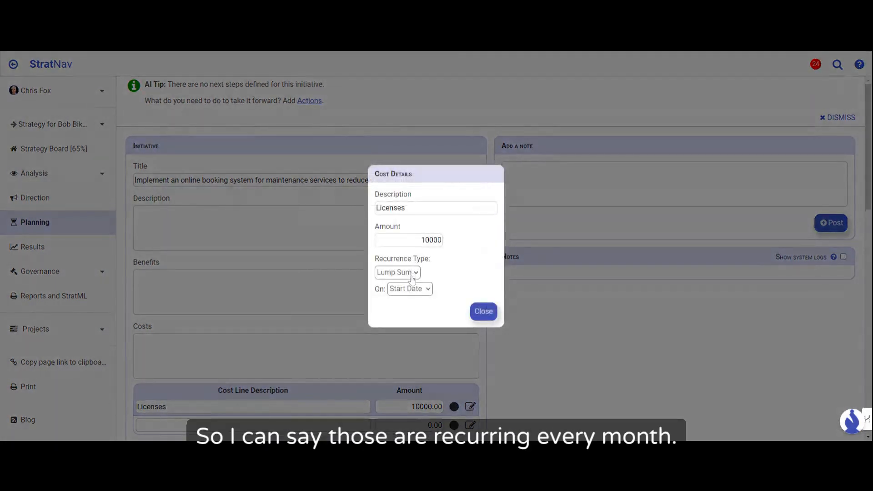
left_click(406, 303)
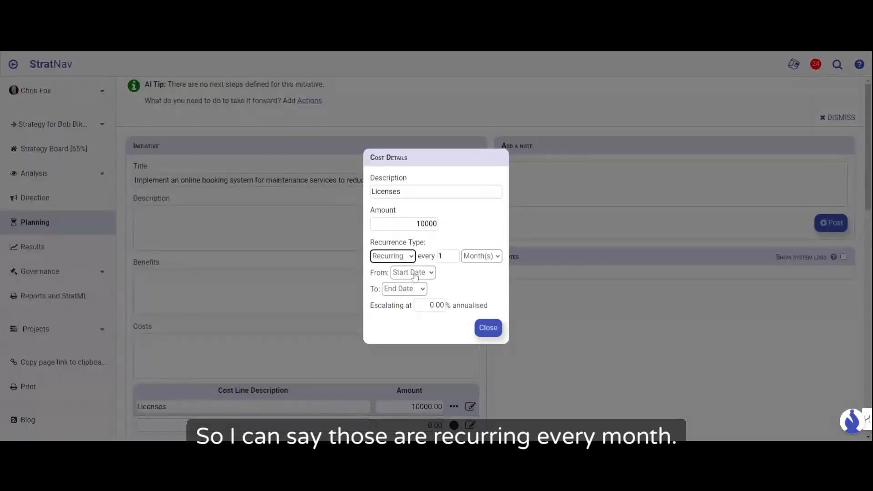
left_click(488, 328)
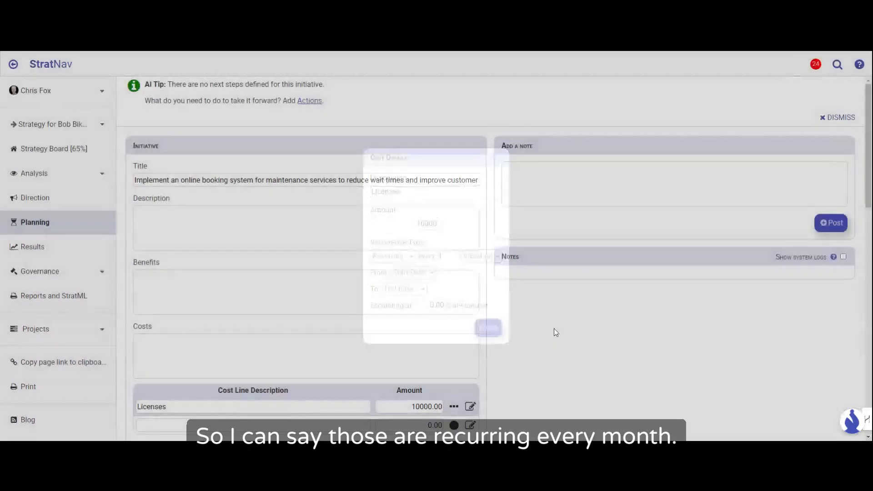
Step: Add a second cost line for Installation costs with an amount of 15000 and check its cost details
scroll(287, 266, "down", 2)
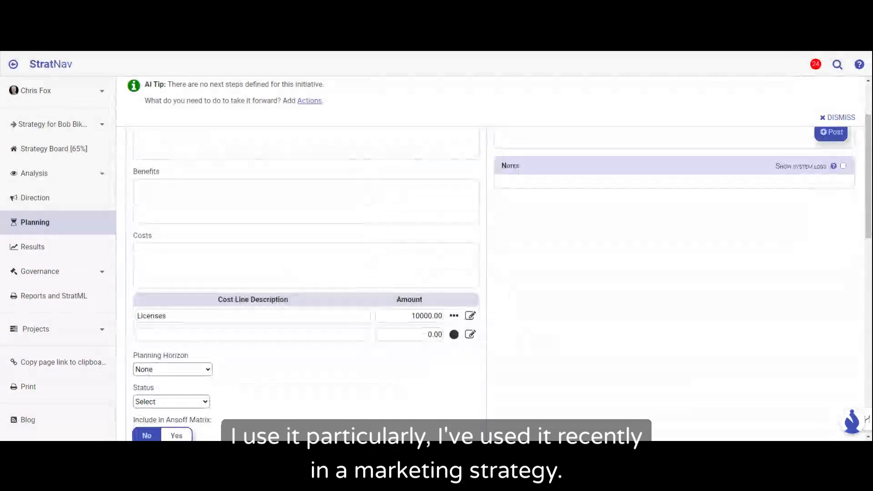
left_click(240, 333)
type("Installation costs")
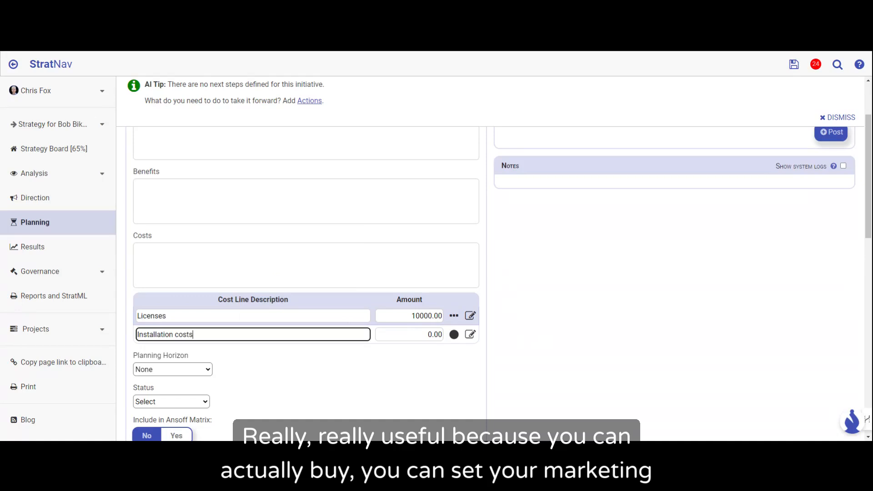
key("Tab")
type("15000")
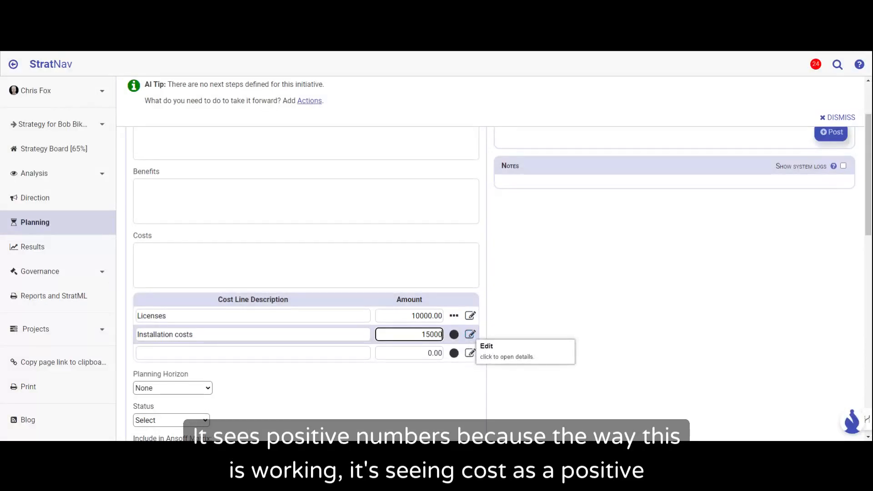
left_click(471, 334)
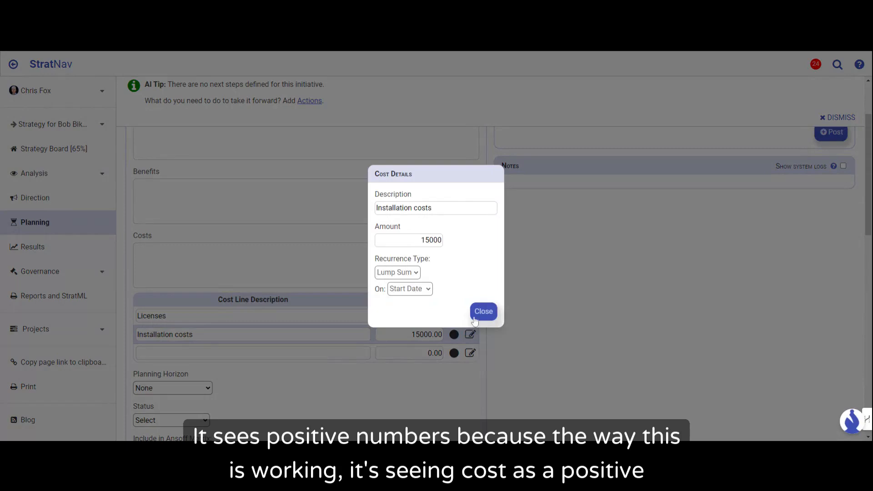
left_click(483, 313)
Step: Set the initiative's planning horizon to Horizon 1: Improve and its status to Approved
scroll(548, 323, "down", 4)
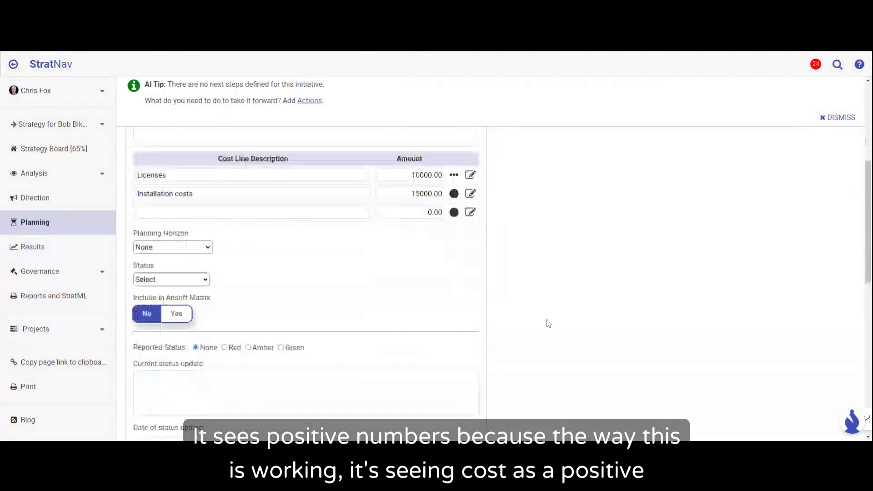
scroll(548, 323, "down", 5)
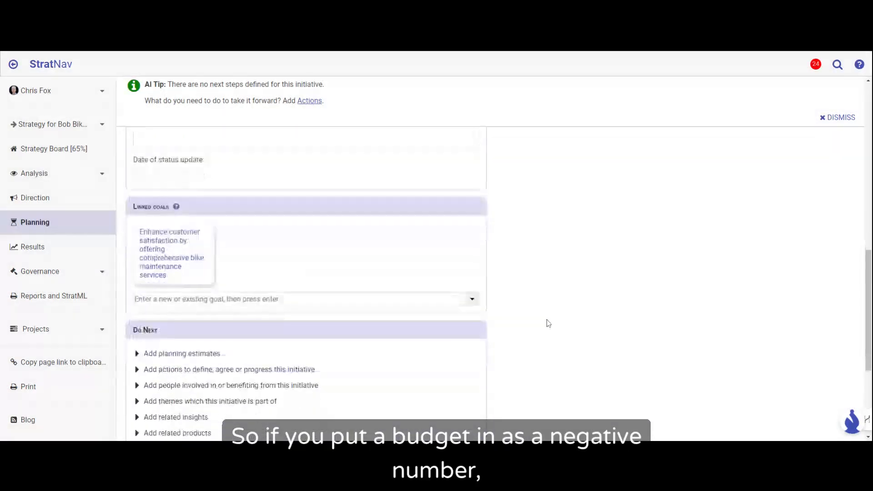
scroll(549, 323, "up", 6)
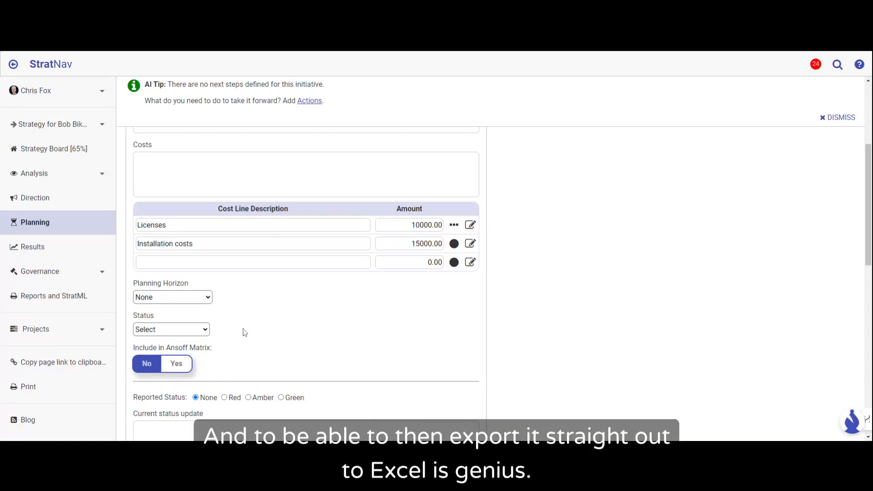
left_click(210, 309)
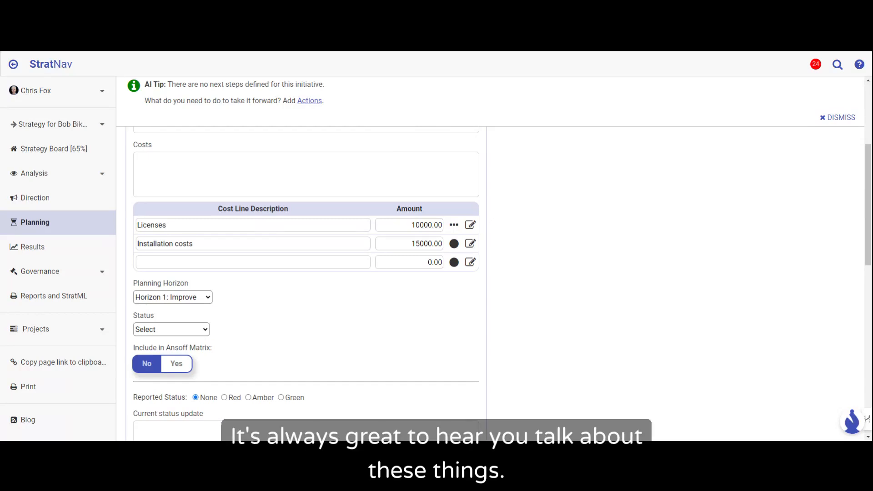
left_click(165, 355)
Step: Set the initiative's reported status to Amber and enter the current status update "We've shortlisted suppliers"
scroll(321, 349, "down", 2)
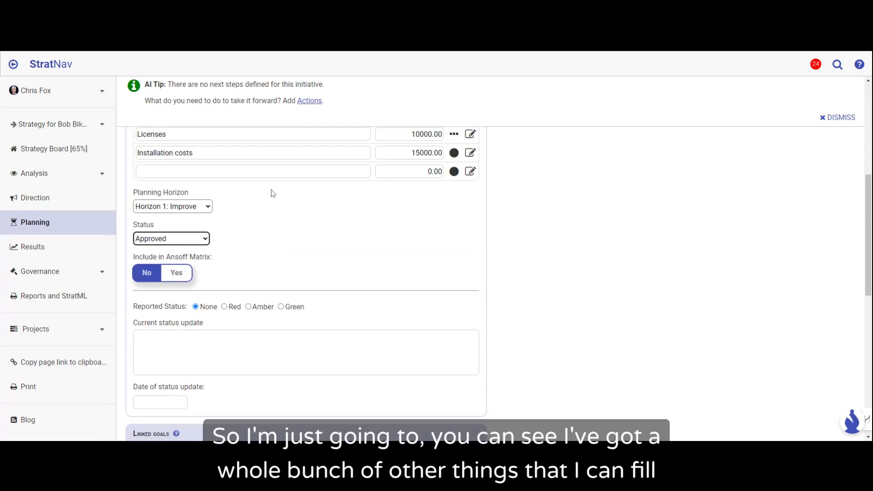
scroll(293, 199, "up", 6)
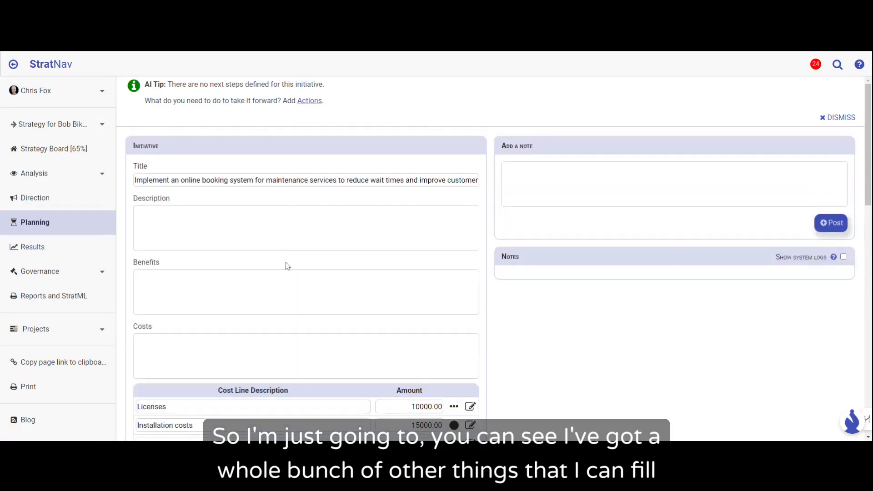
scroll(288, 266, "down", 6)
scroll(287, 266, "down", 3)
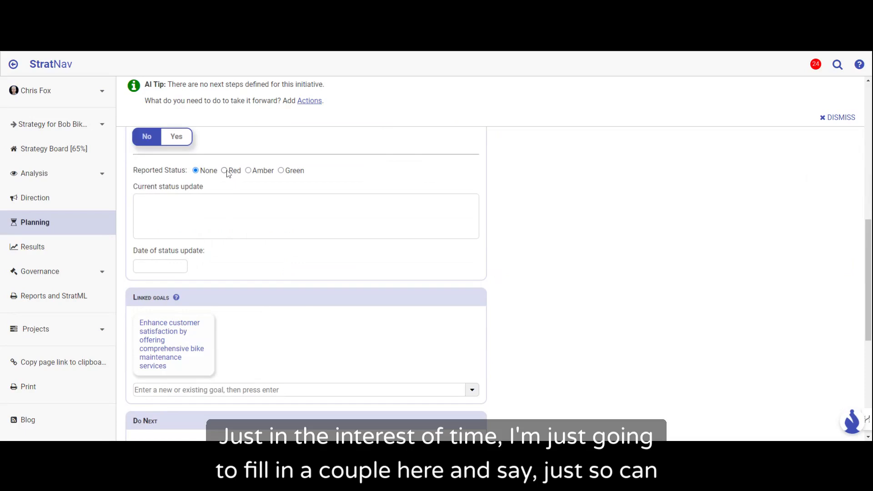
left_click(248, 171)
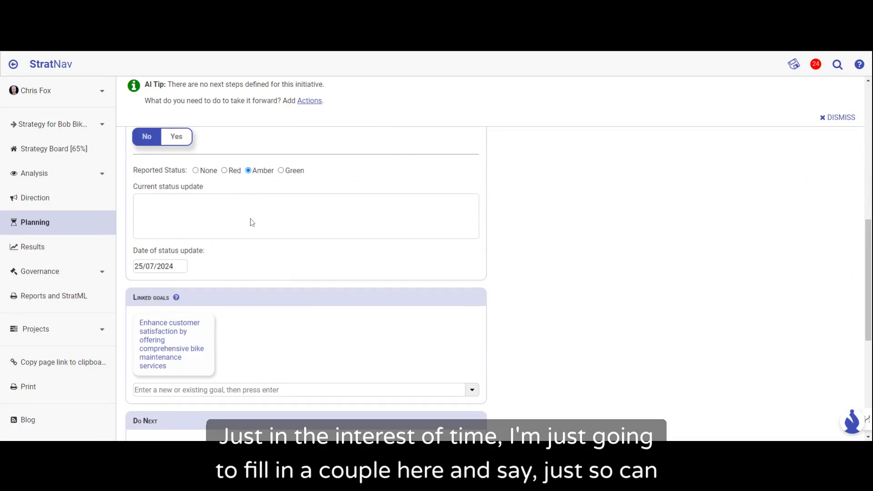
left_click(249, 214)
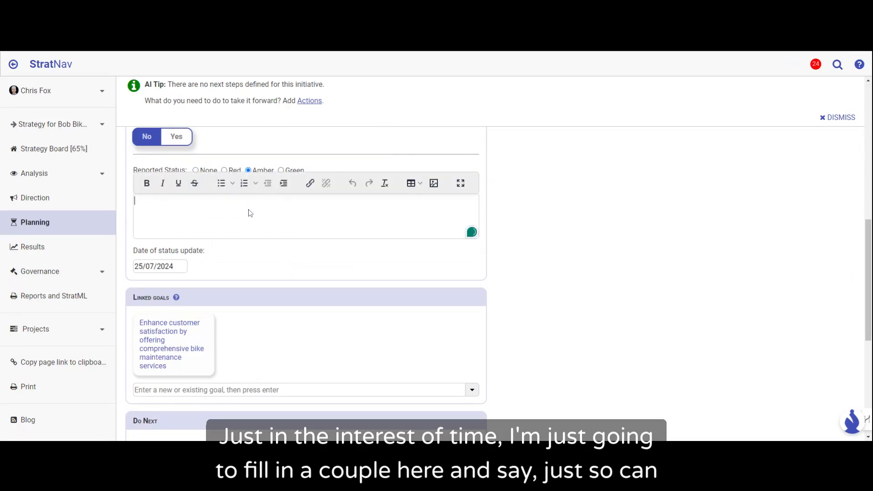
type("W")
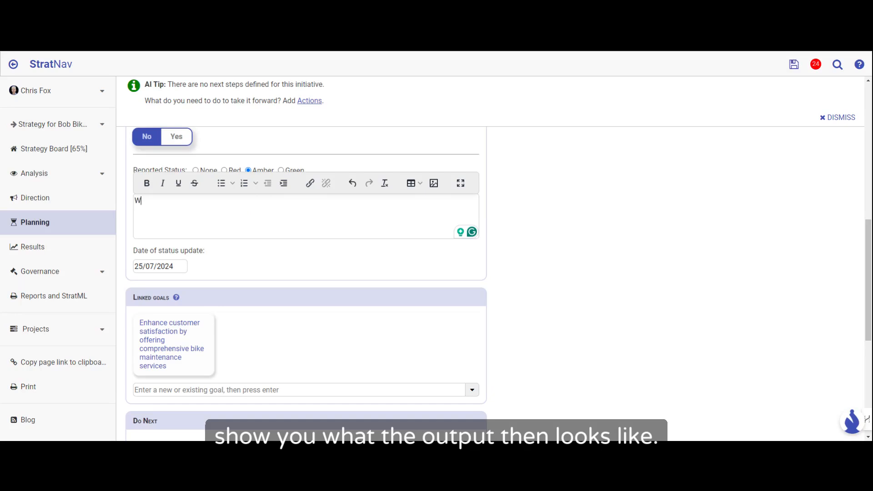
type("e've shortlis")
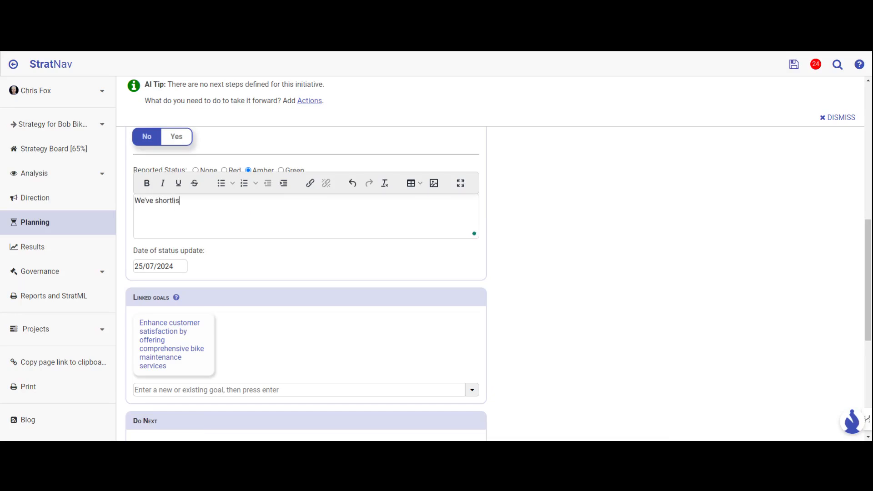
type("ted suppliers.")
left_click(678, 363)
Step: Add planning estimates to the initiative: start date 01/08/2024, duration 3 months and medium confidence
scroll(631, 337, "down", 3)
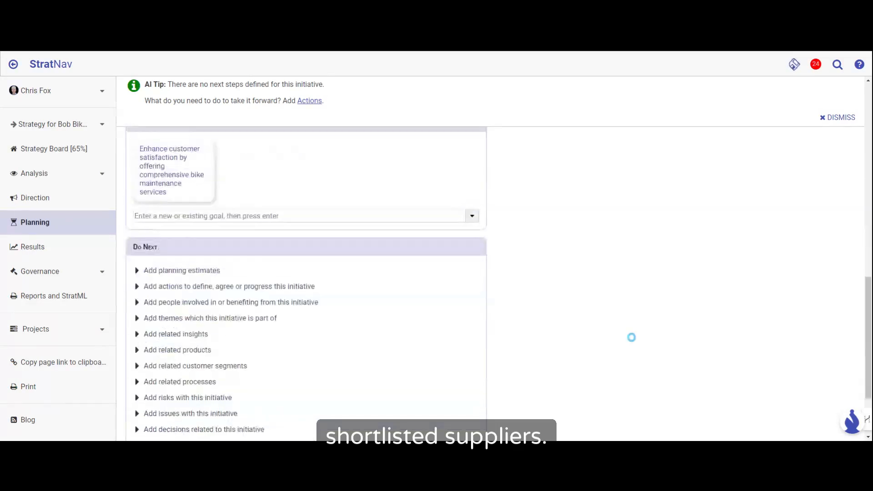
left_click(209, 261)
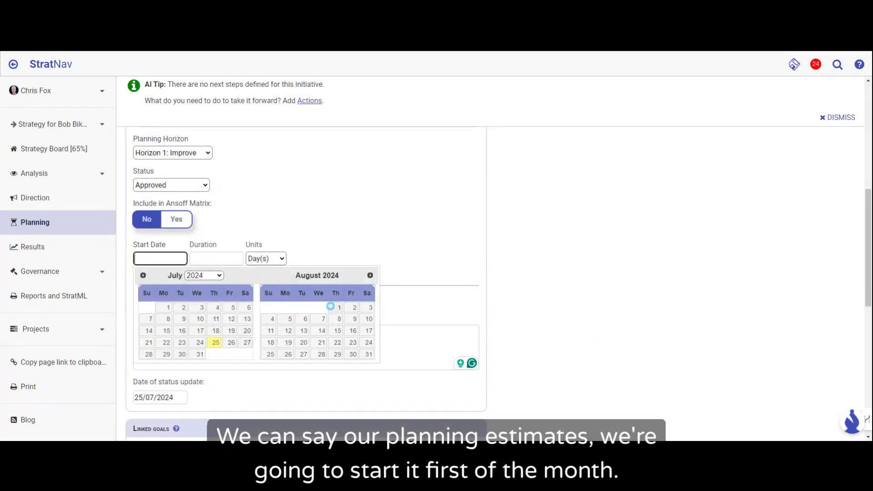
left_click(331, 307)
left_click(230, 258)
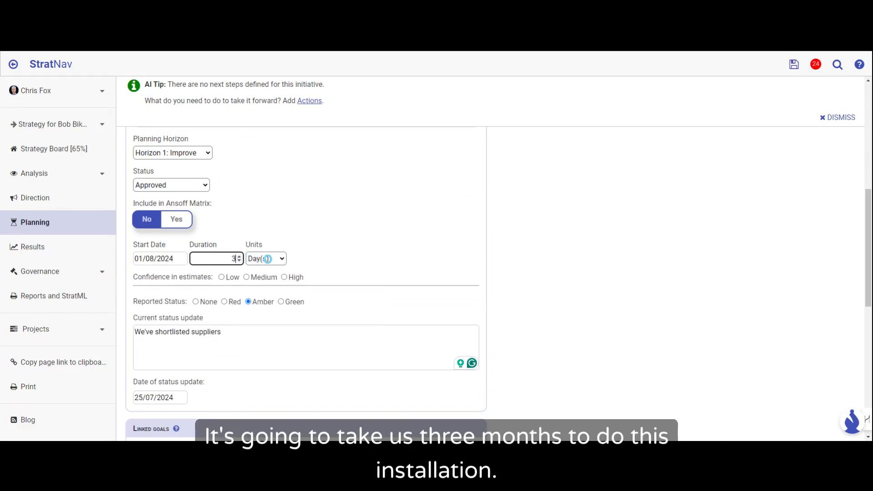
type("3")
left_click(268, 265)
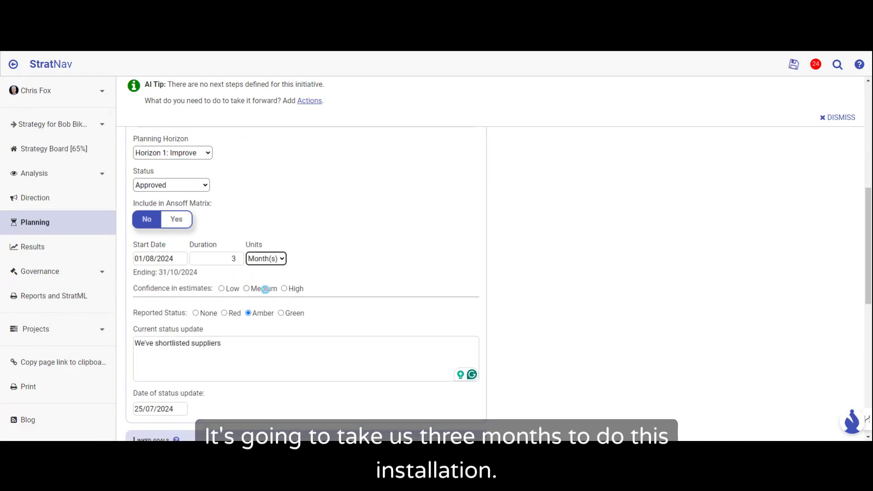
left_click(247, 289)
Step: Add people involved to the initiative and link a new person by entering their full name
scroll(379, 249, "down", 2)
scroll(378, 249, "down", 3)
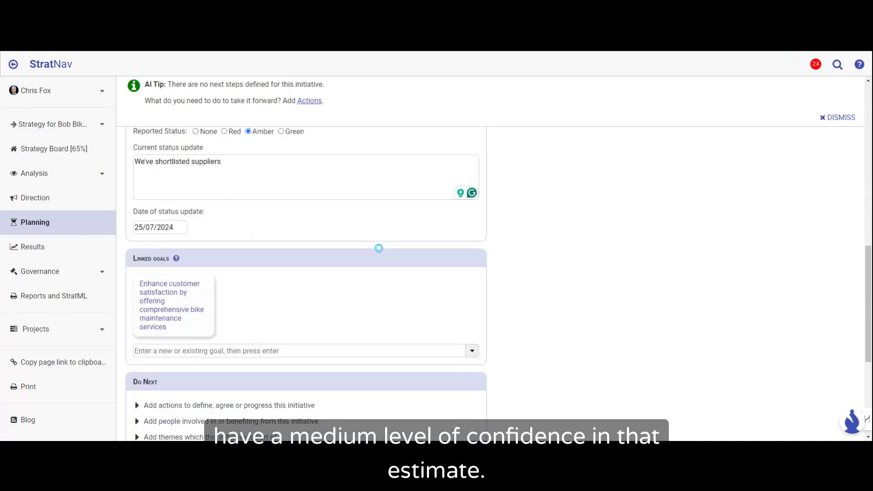
scroll(379, 249, "down", 4)
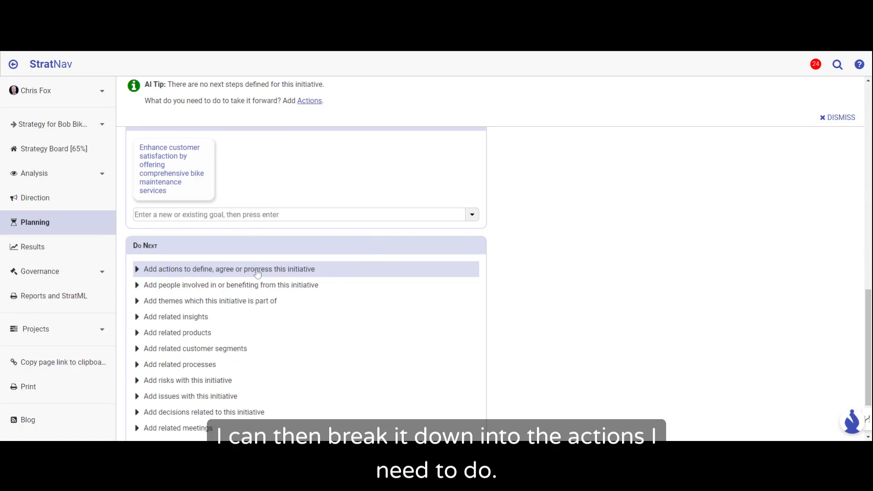
left_click(252, 286)
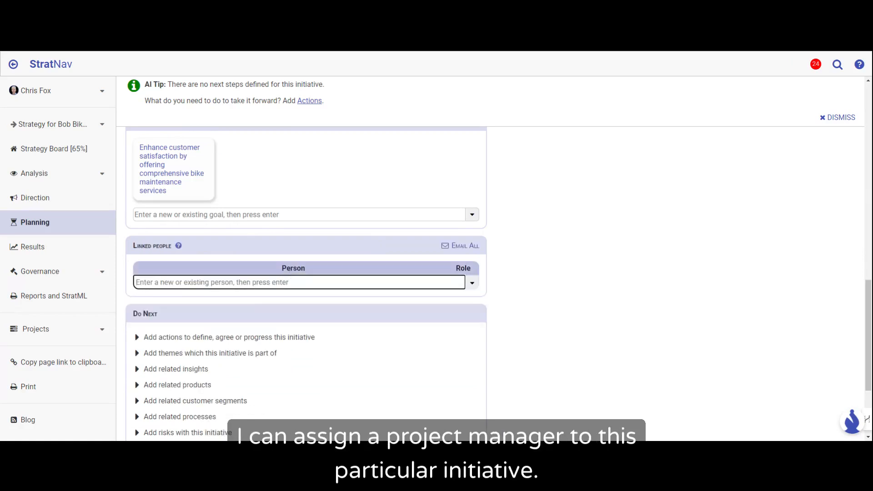
type("Joe")
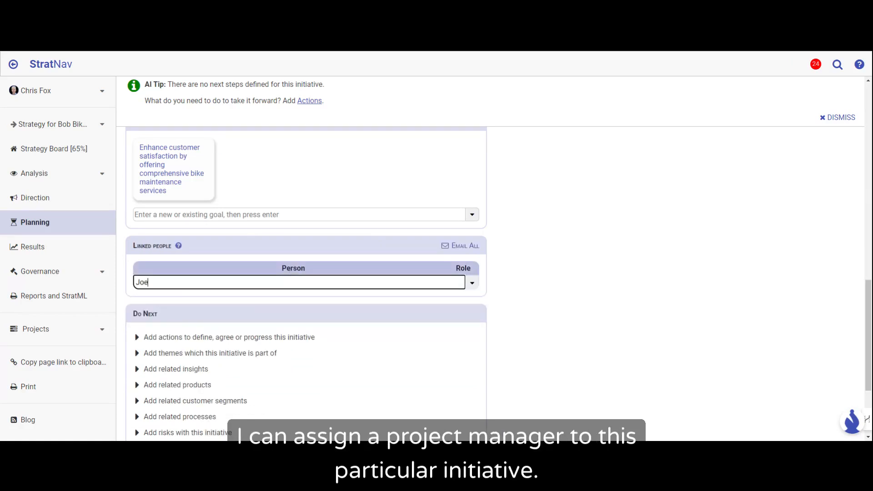
type(" Smith")
key("Return")
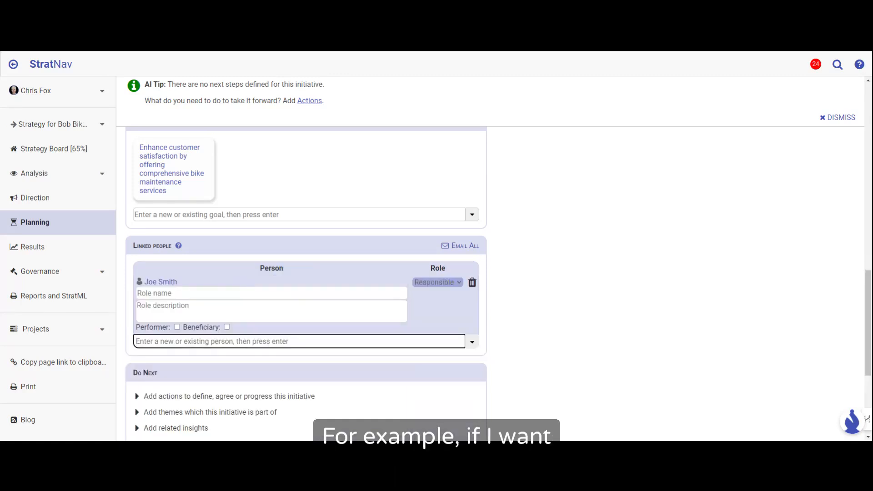
Step: Enter Project Manager as the role name of the person linked to the initiative
left_click(235, 292)
type("Pr")
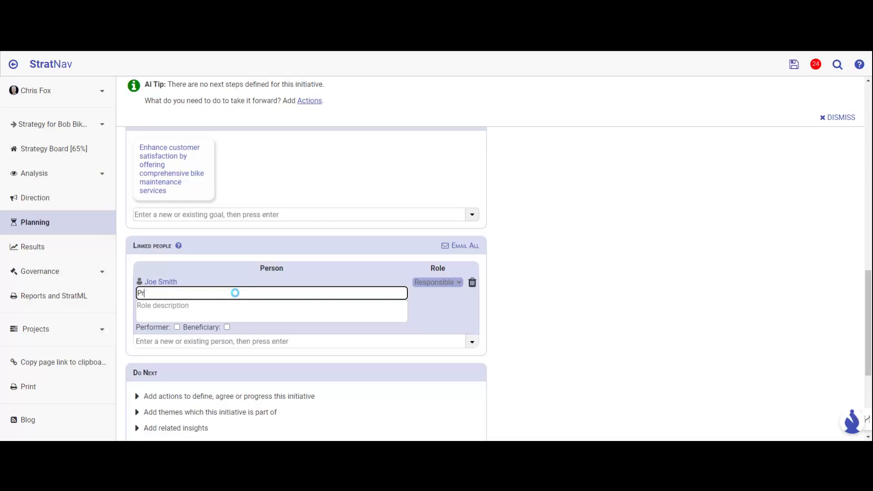
type("oject Manager")
left_click(566, 302)
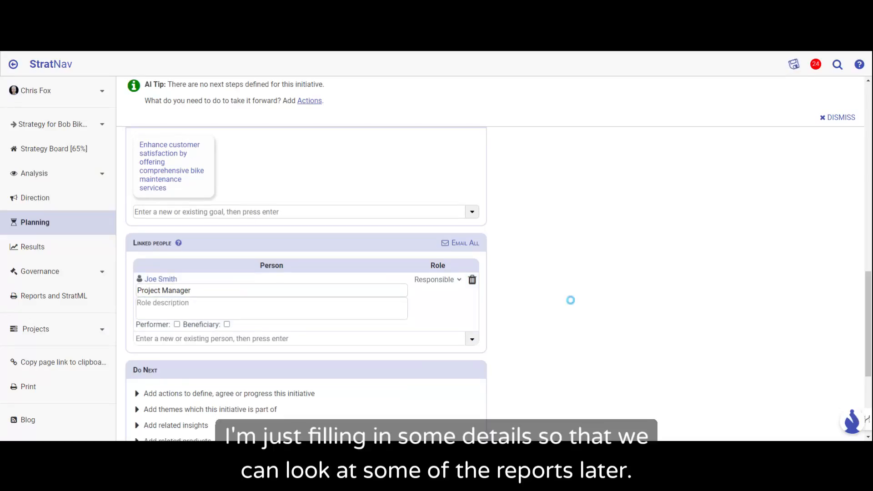
Step: Return from the initiative to the planning overview and review its Gantt chart and the goal matrix of initiatives
scroll(571, 300, "down", 3)
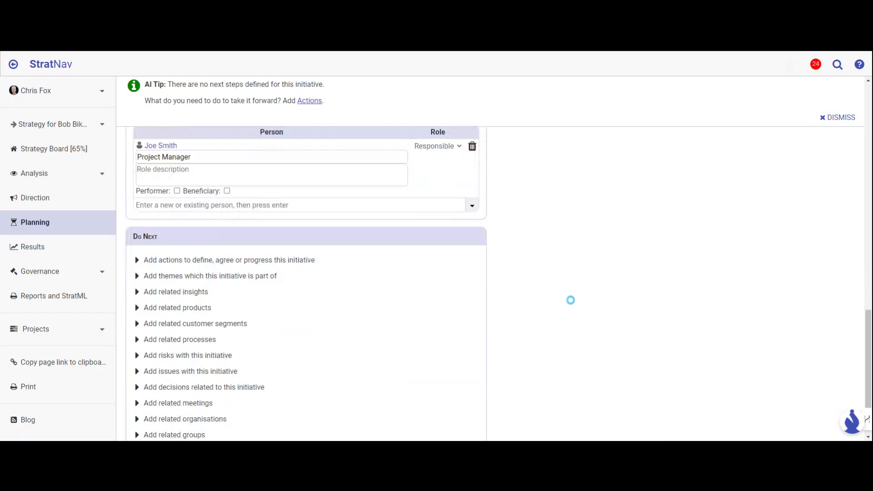
scroll(570, 300, "down", 2)
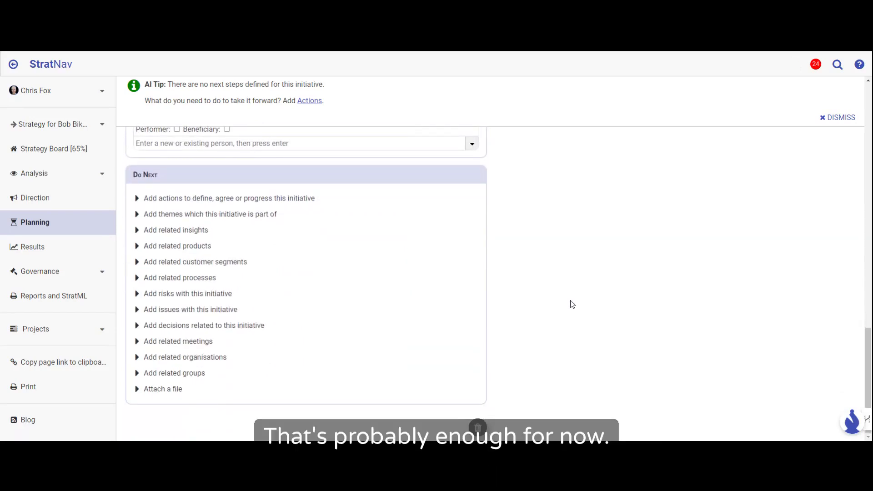
scroll(572, 304, "up", 10)
scroll(572, 304, "up", 4)
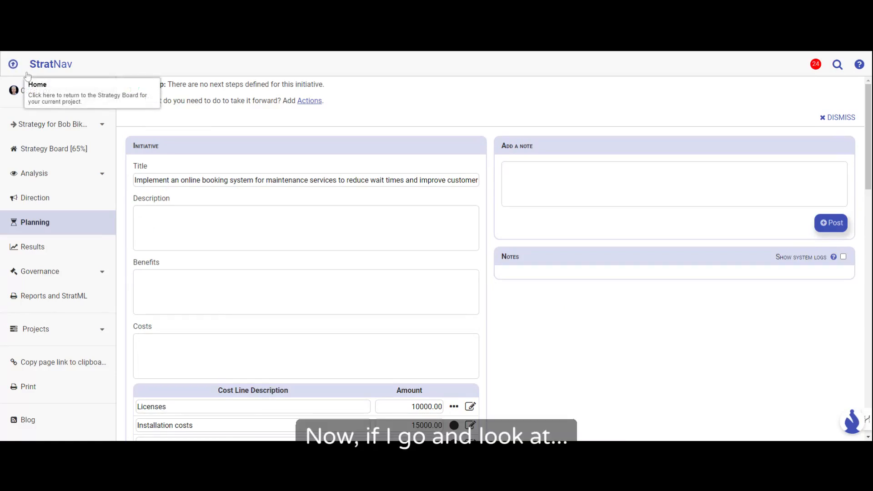
left_click(13, 64)
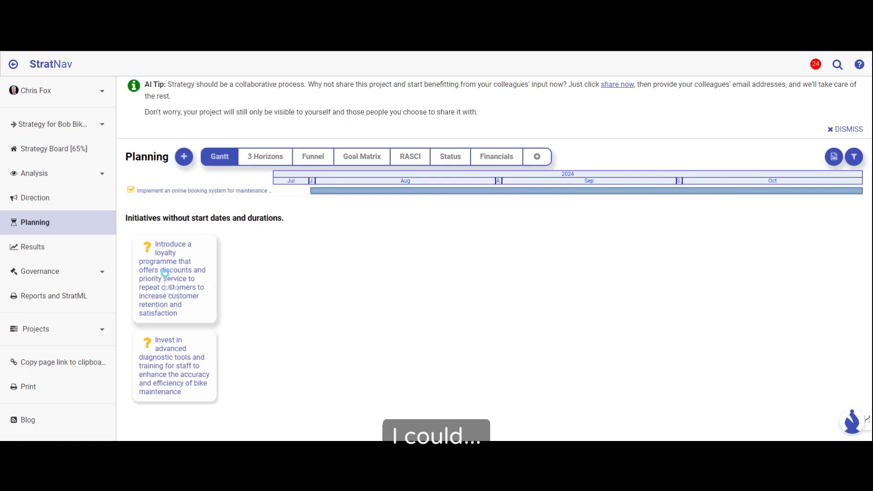
left_click(165, 273)
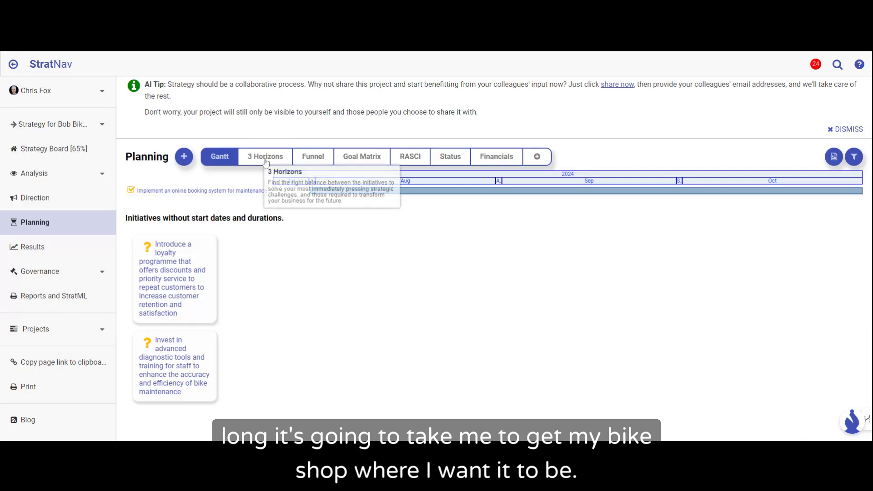
left_click(365, 160)
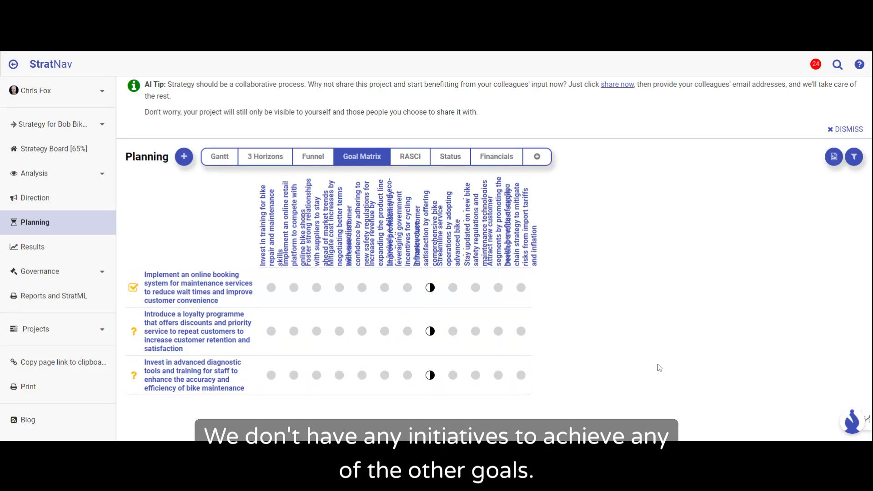
Step: Examine the initiative funnel's stages from Under Consideration to Completed and open the status report of the initiatives
left_click(311, 160)
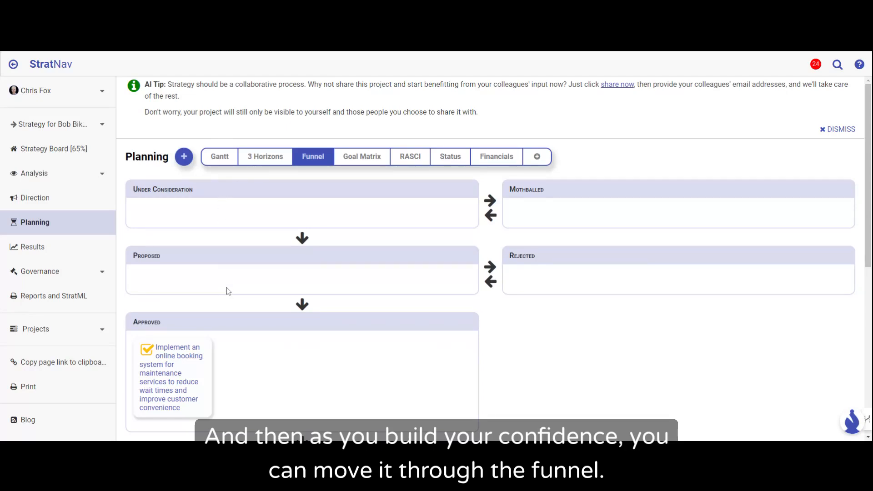
scroll(228, 289, "down", 2)
scroll(231, 227, "up", 2)
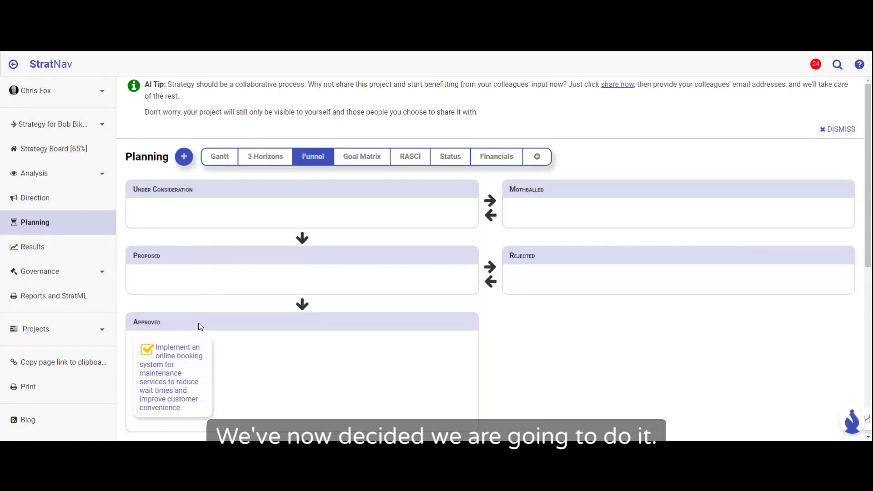
scroll(198, 326, "down", 4)
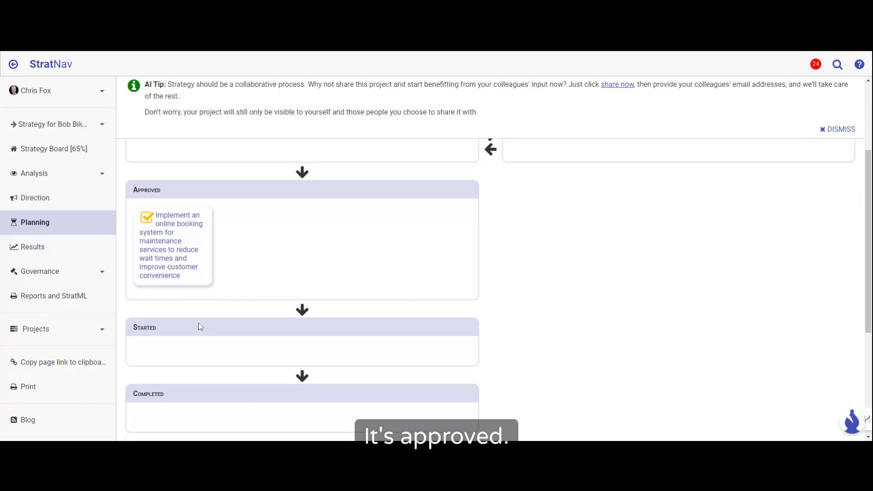
scroll(200, 327, "down", 1)
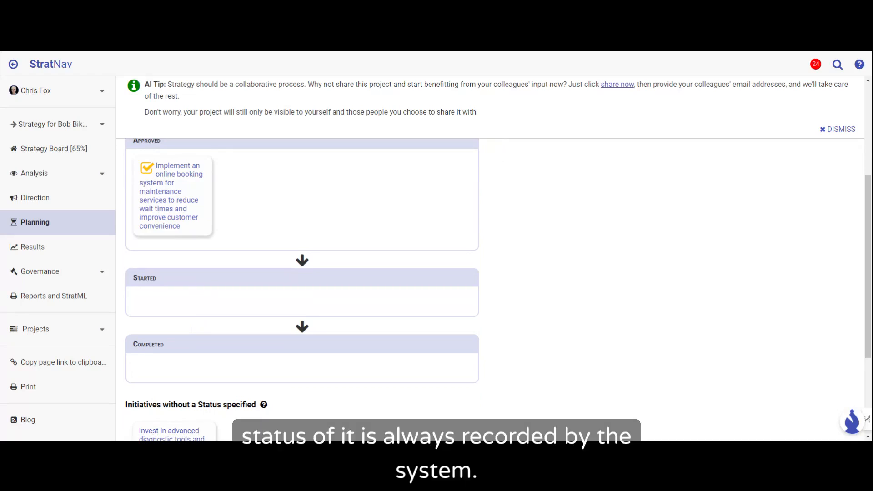
scroll(191, 353, "up", 3)
scroll(190, 351, "up", 4)
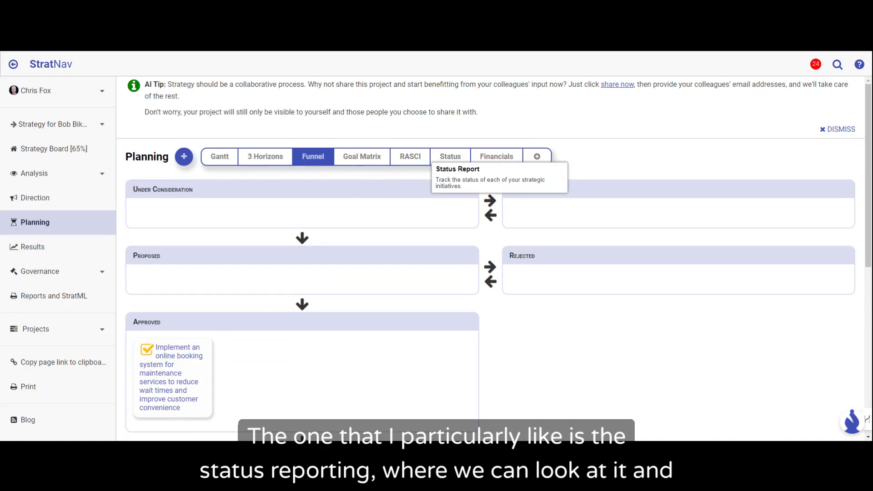
left_click(450, 156)
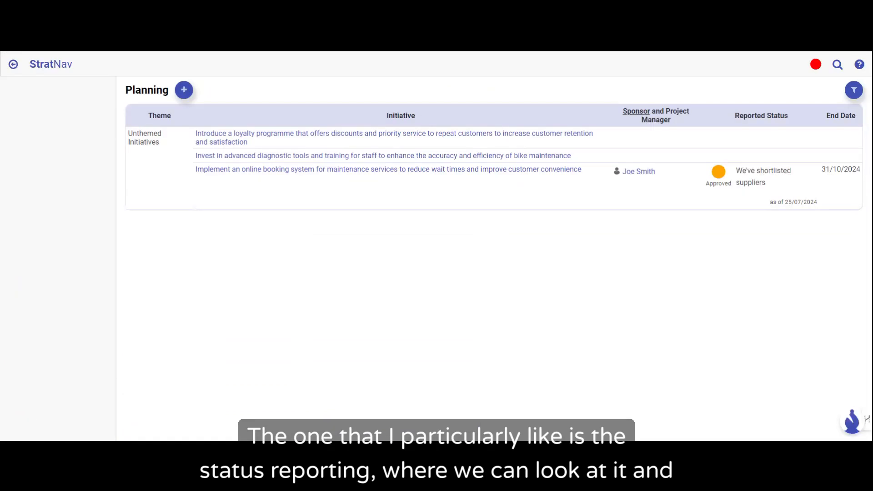
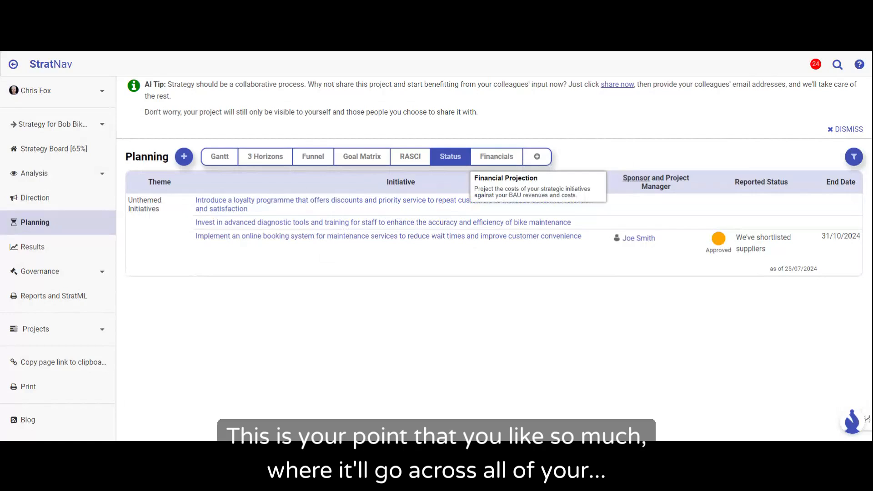
Step: Review the initiatives' financial projection, including the cumulative total for 06/2025, and return to the Strategy Board overview
left_click(495, 157)
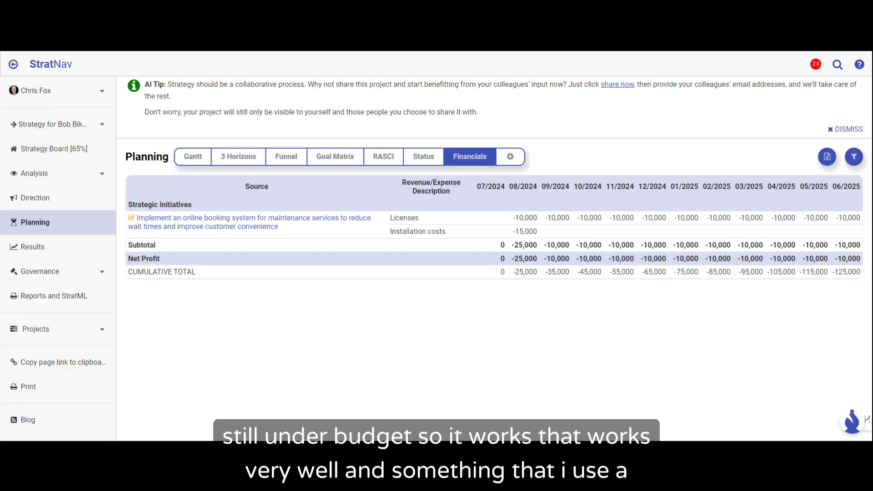
left_click_drag(861, 272, 833, 273)
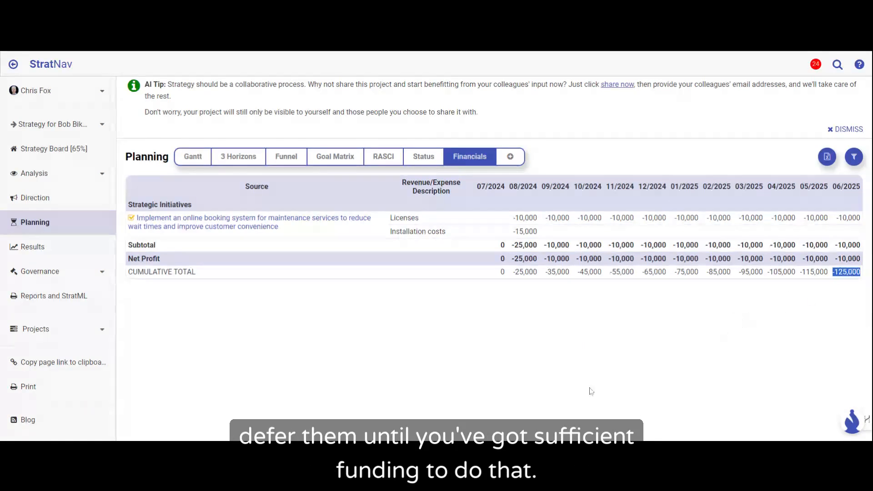
left_click(32, 152)
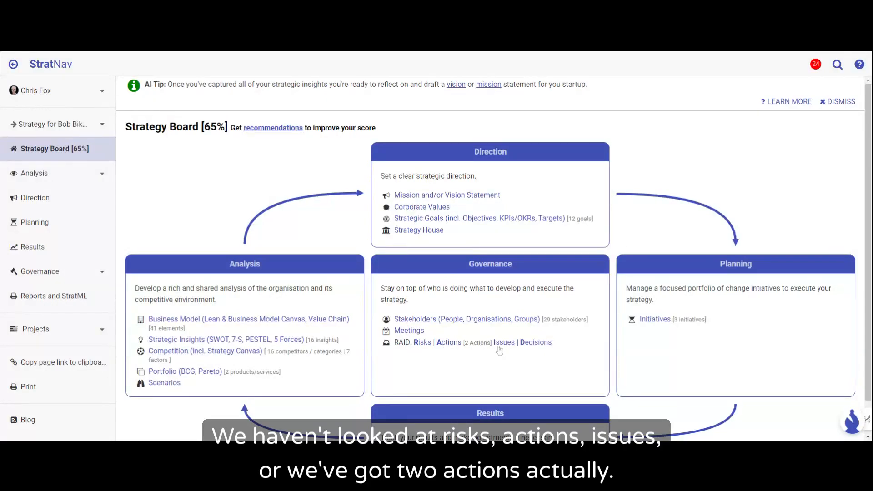
scroll(537, 348, "down", 1)
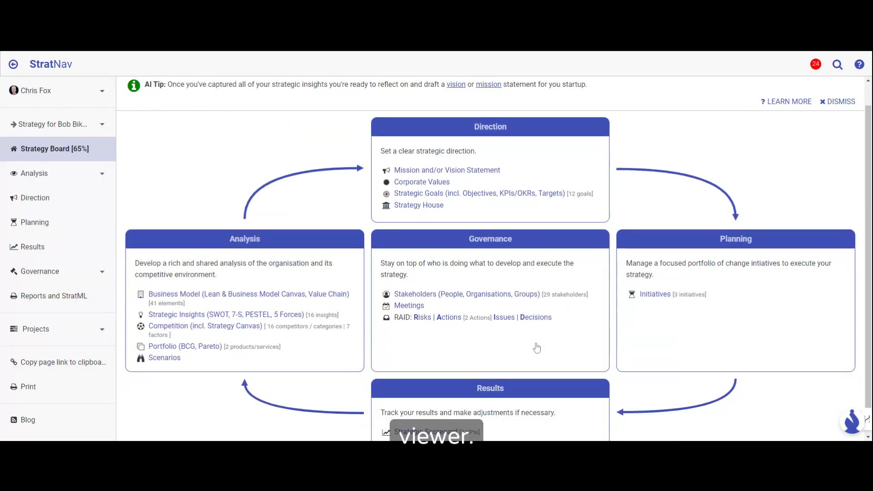
scroll(538, 348, "down", 1)
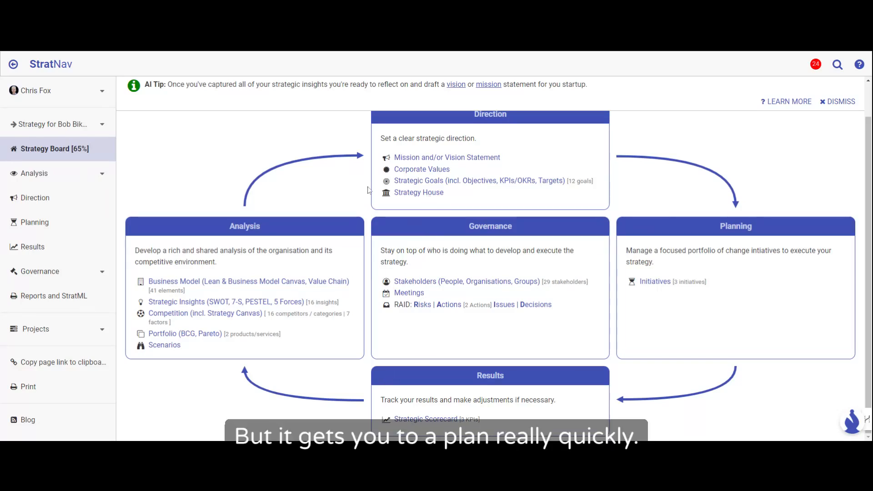
scroll(329, 188, "up", 1)
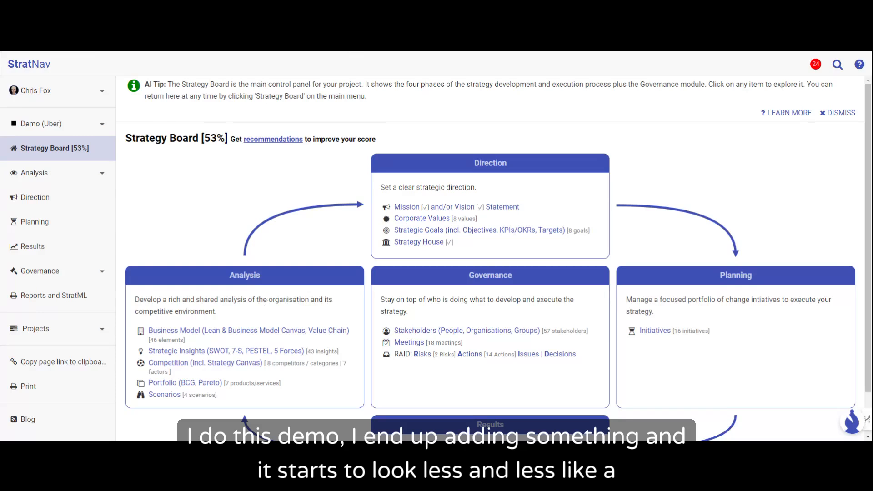
Step: Open the Strategic Scorecard of the Demo (Uber) project and examine its goals, objectives and the RAROC performance chart
scroll(498, 263, "down", 1)
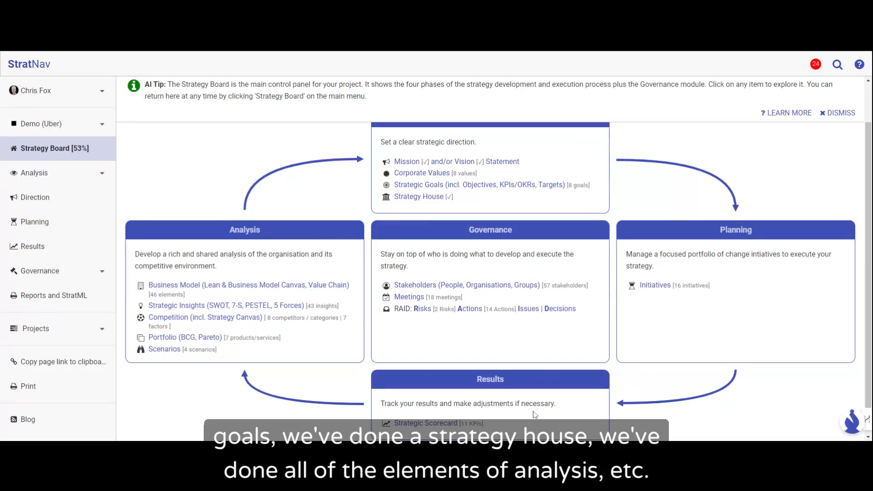
left_click(435, 425)
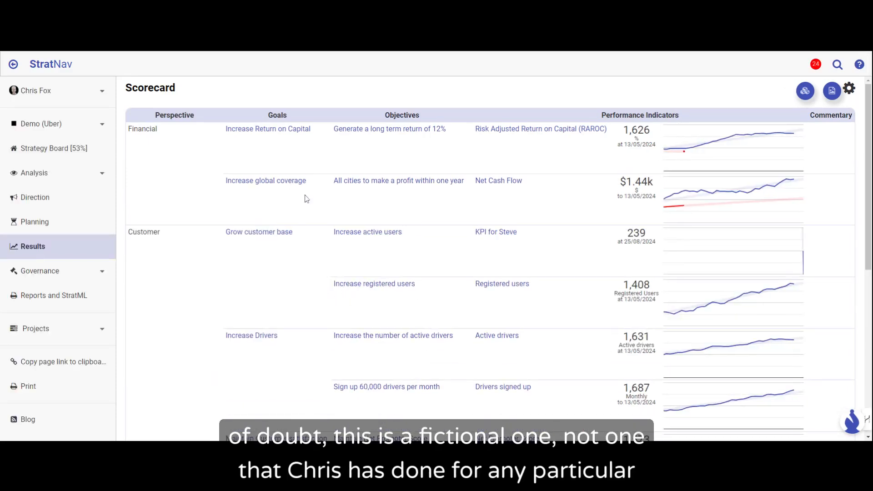
mouse_move(392, 241)
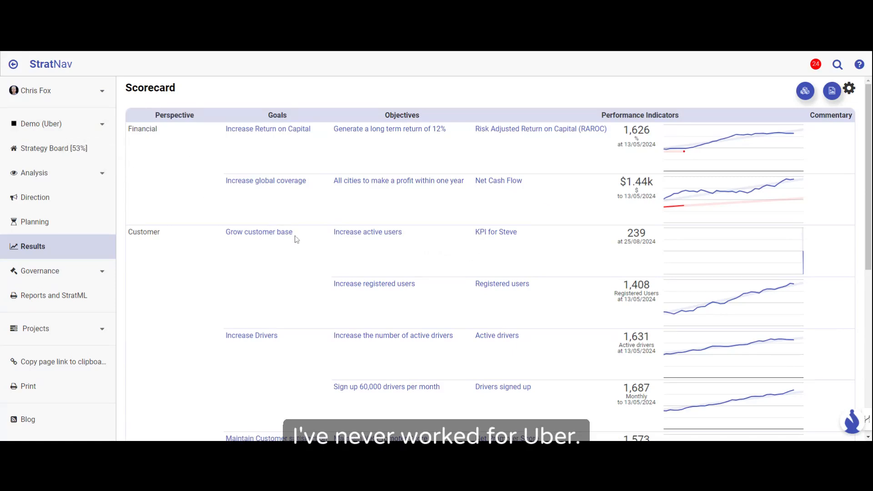
left_click(276, 233)
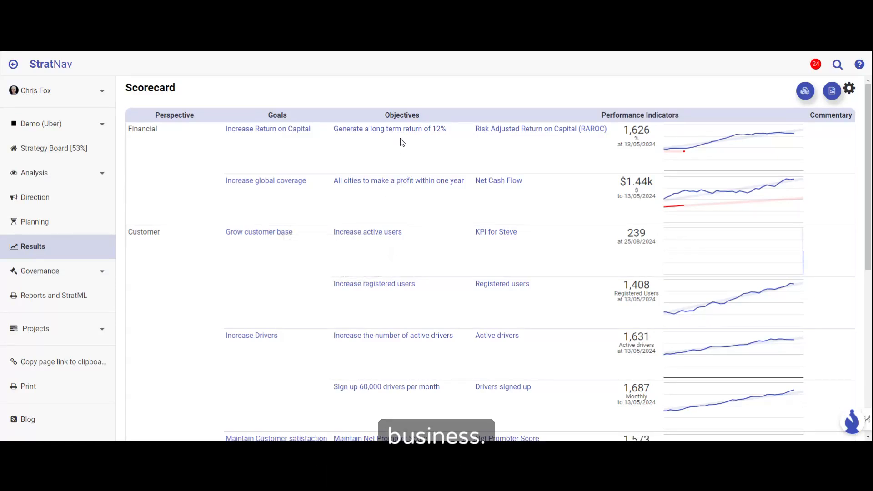
mouse_move(404, 133)
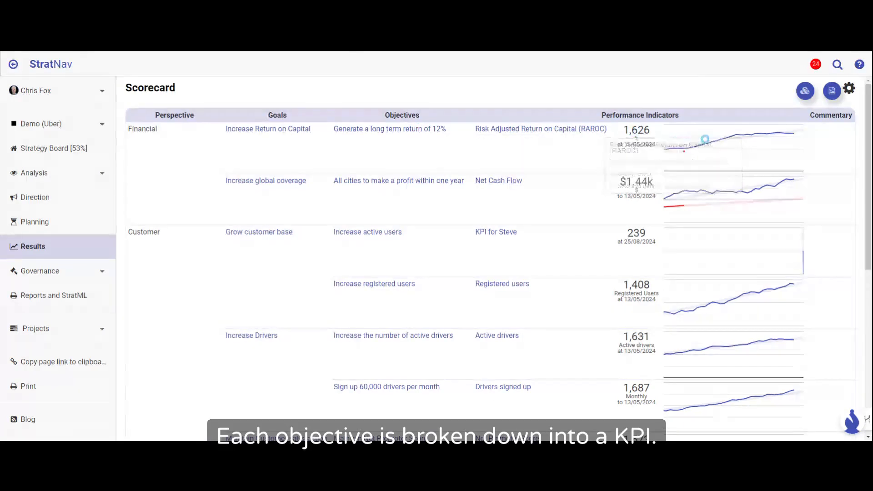
mouse_move(715, 137)
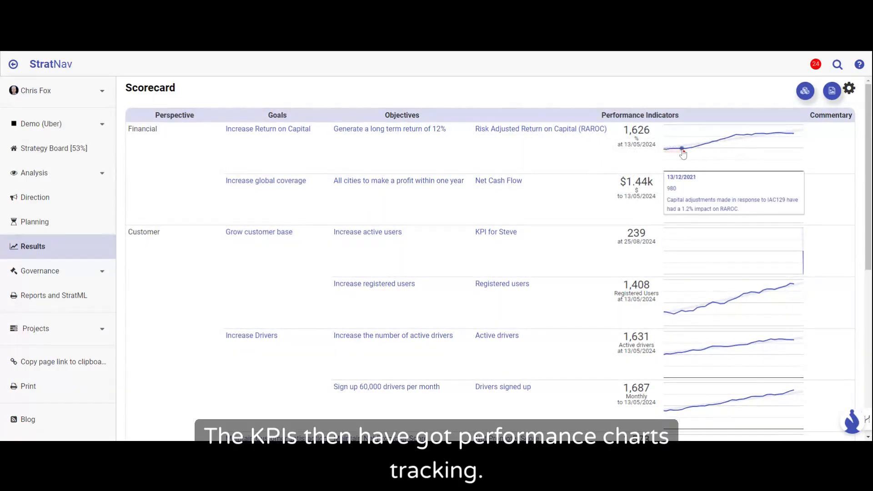
Step: Examine the scorecard's KPI performance charts across the Financial, Customer, Internal Business Processes, and Learning and Growth perspectives
scroll(753, 195, "down", 3)
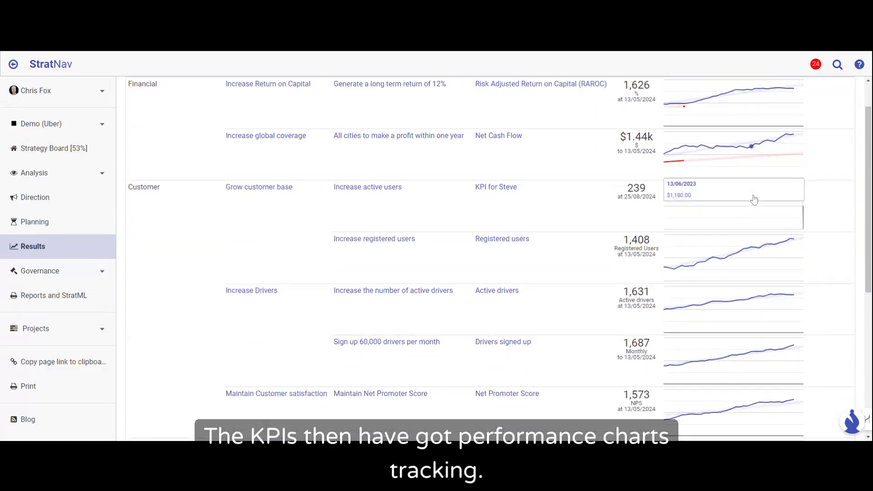
scroll(753, 198, "down", 2)
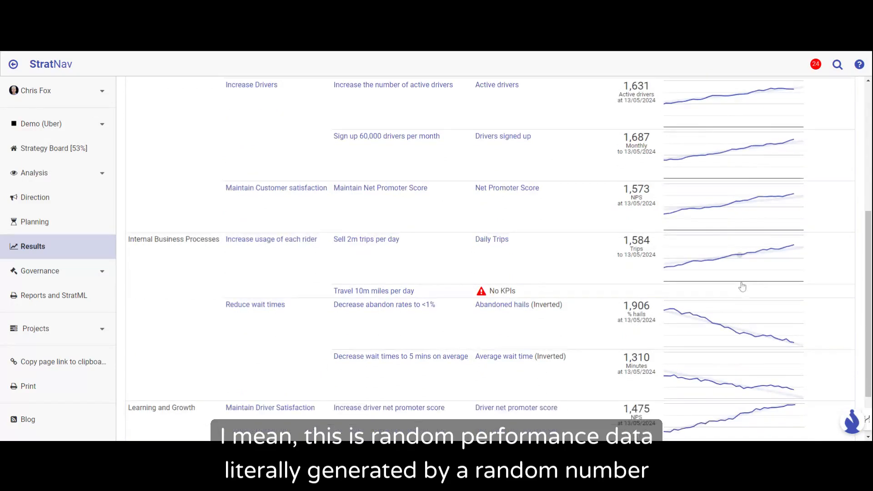
scroll(742, 287, "down", 2)
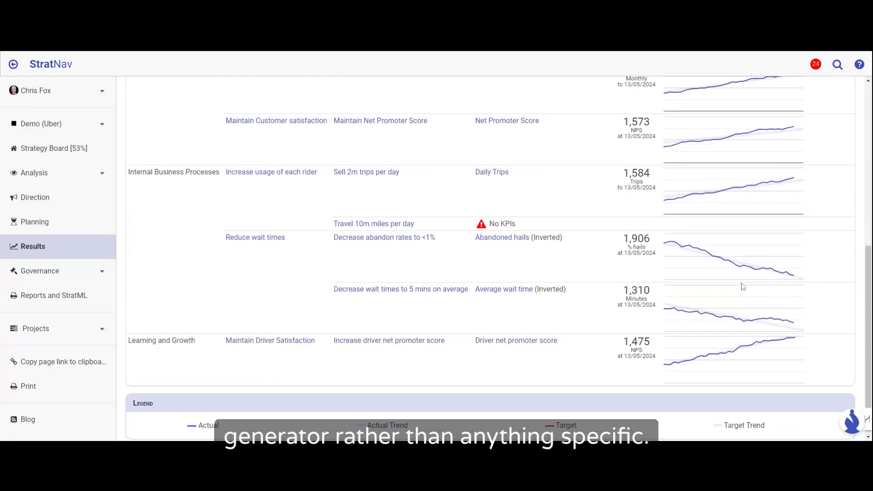
scroll(743, 287, "up", 3)
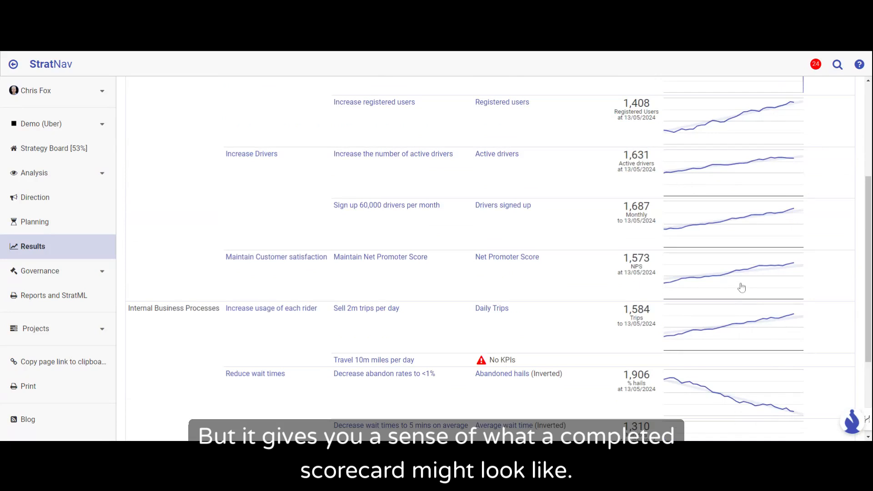
scroll(742, 287, "up", 4)
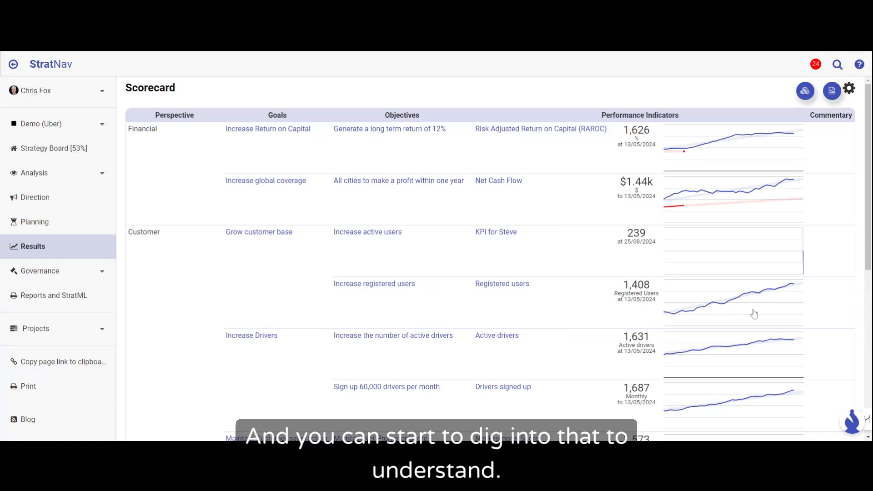
scroll(754, 314, "down", 2)
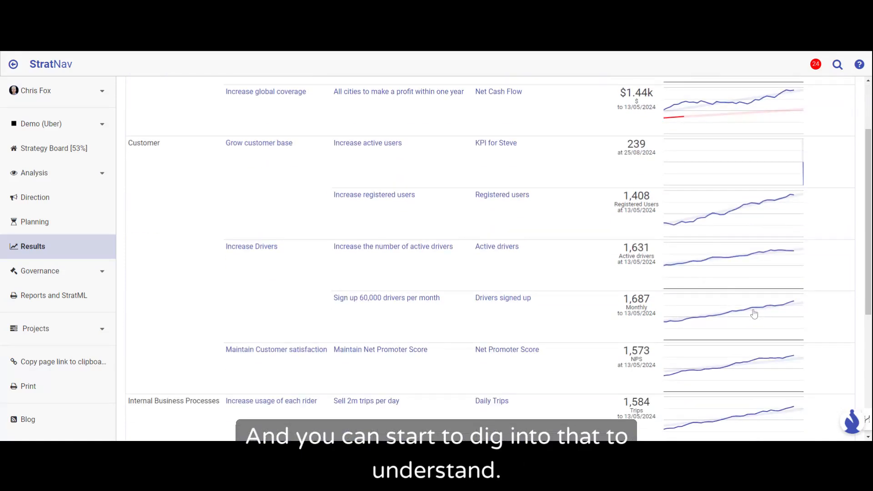
scroll(753, 313, "down", 3)
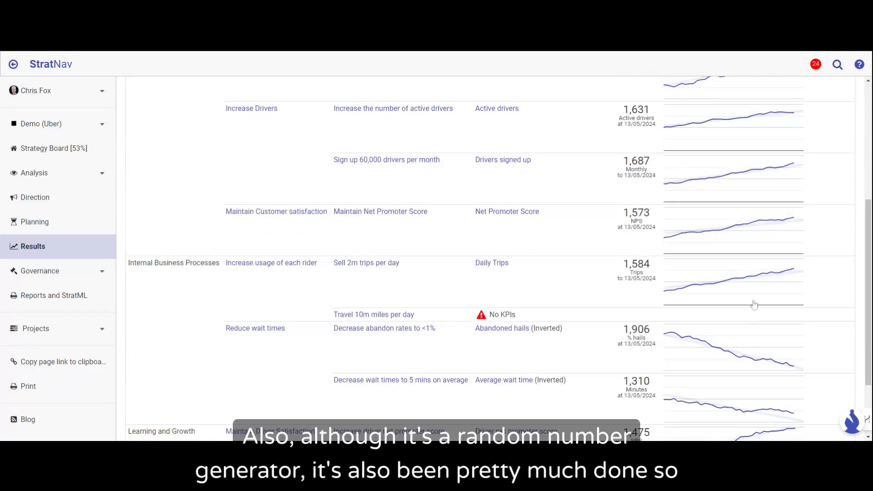
scroll(754, 290, "up", 5)
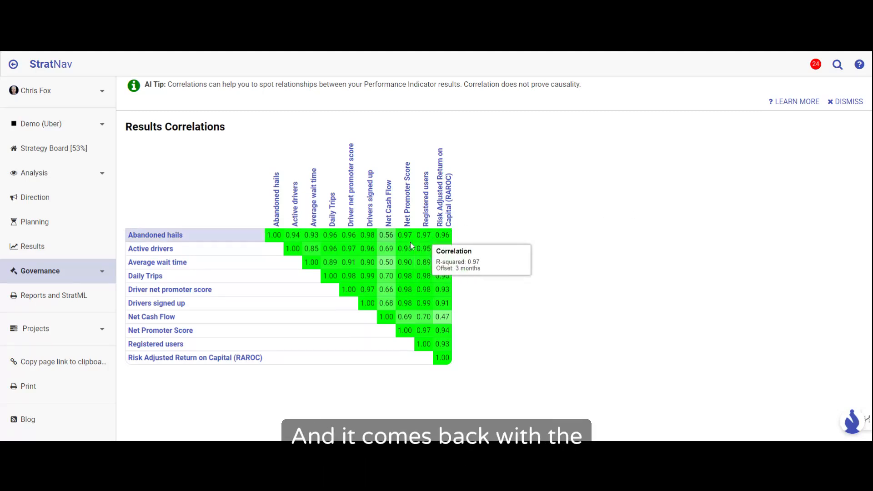
Step: Examine the results correlations between performance indicators, comparing Abandoned hails and Average wait time with Net Cash Flow
mouse_move(423, 236)
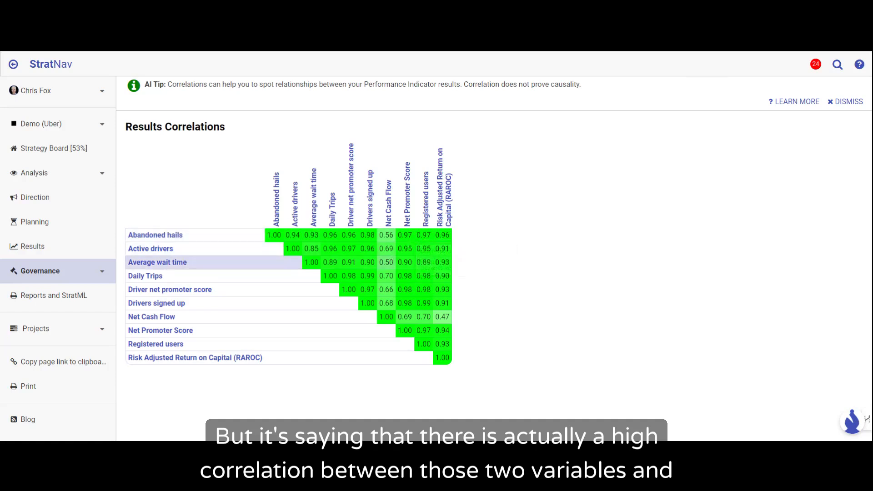
mouse_move(386, 262)
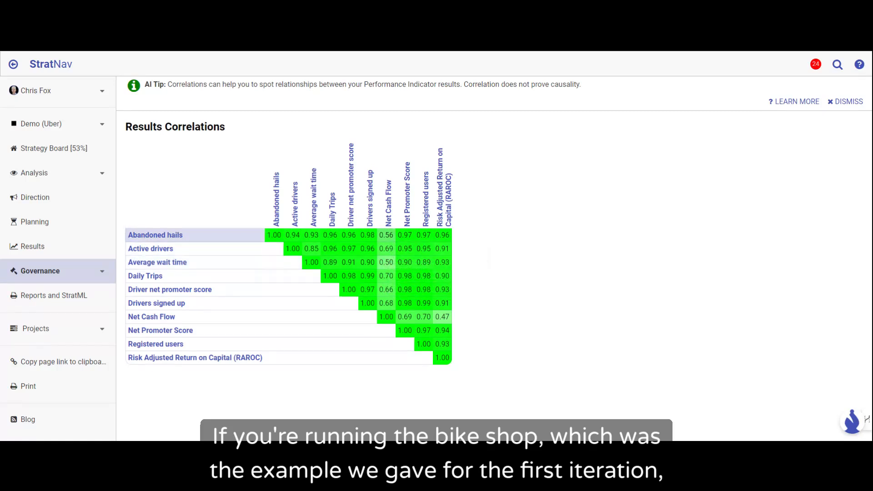
mouse_move(386, 234)
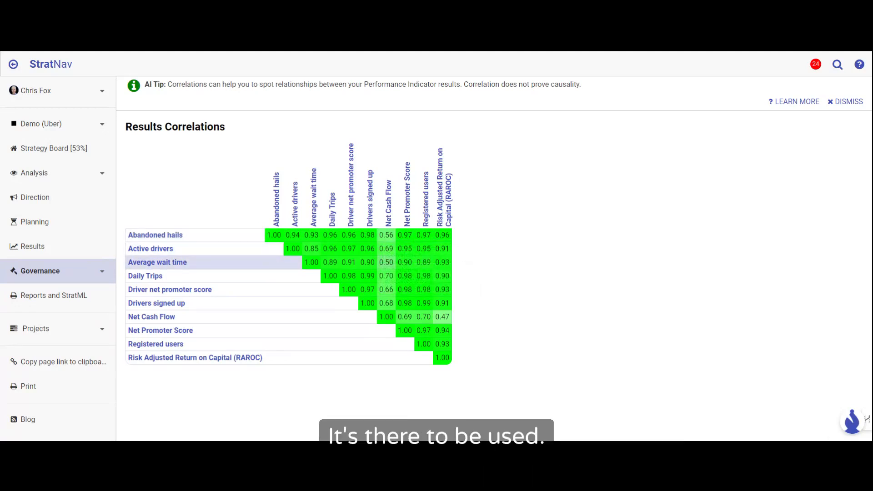
mouse_move(386, 264)
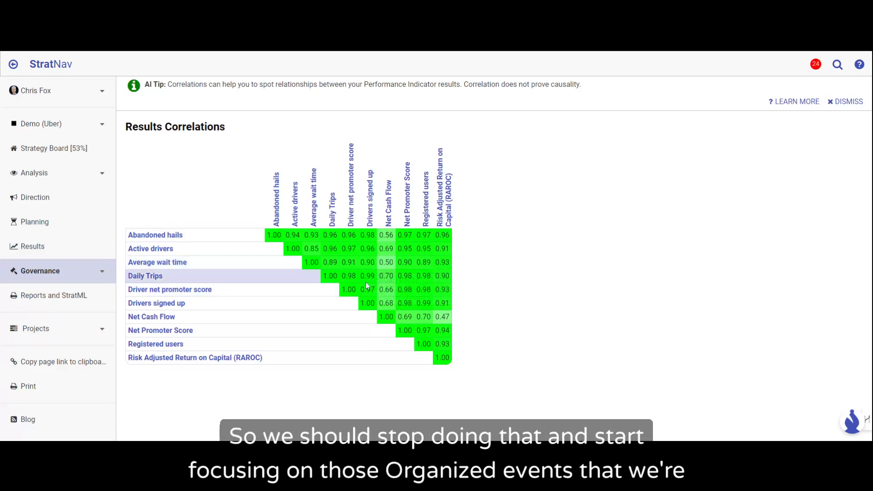
left_click(154, 277)
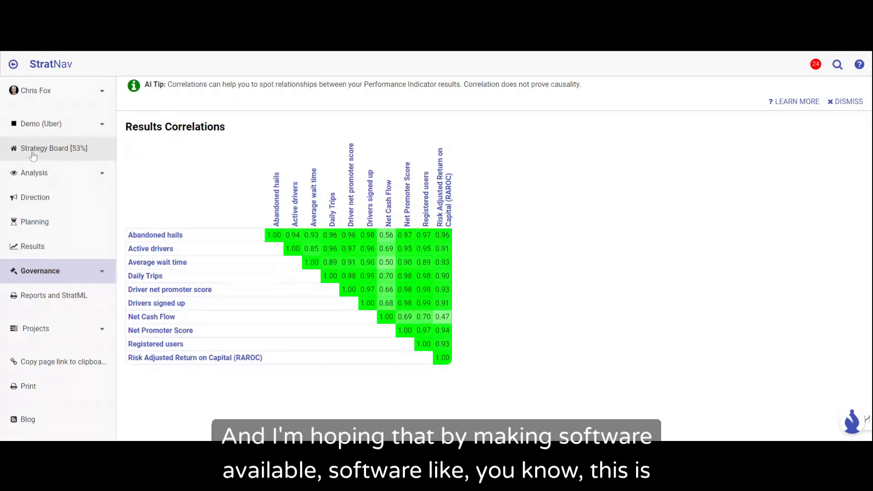
mouse_move(275, 235)
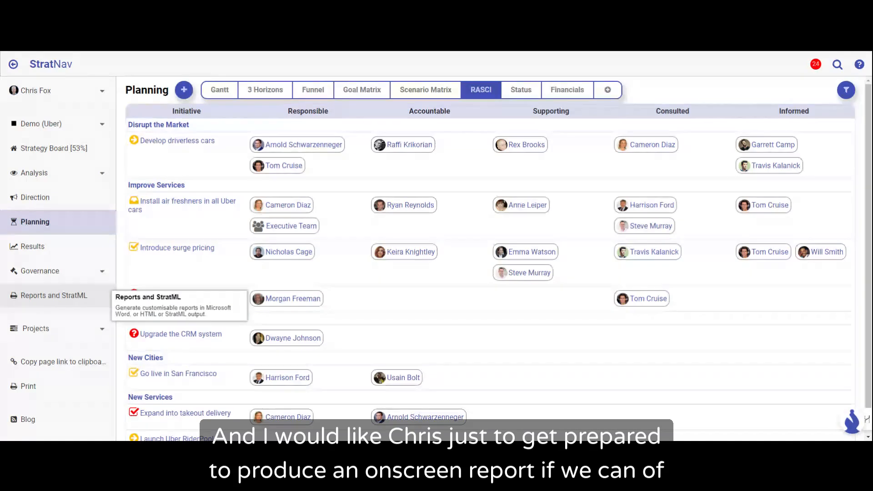
Step: Open the report generation options and include the Control section plus Financial Projection and 3 Horizons under Planning
left_click(55, 301)
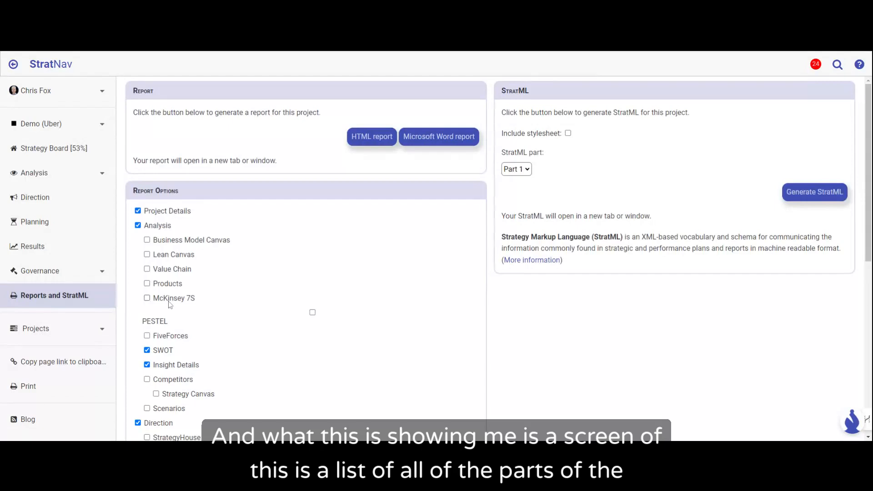
scroll(169, 305, "down", 3)
scroll(169, 305, "down", 3)
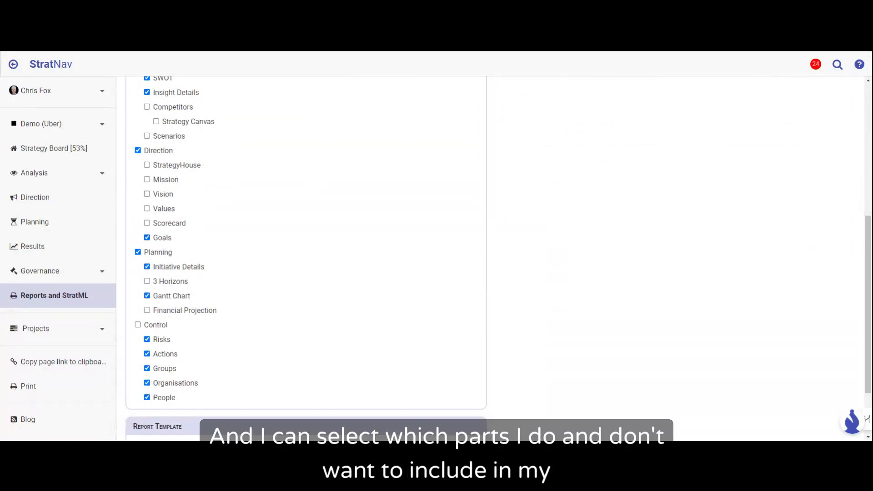
left_click(138, 324)
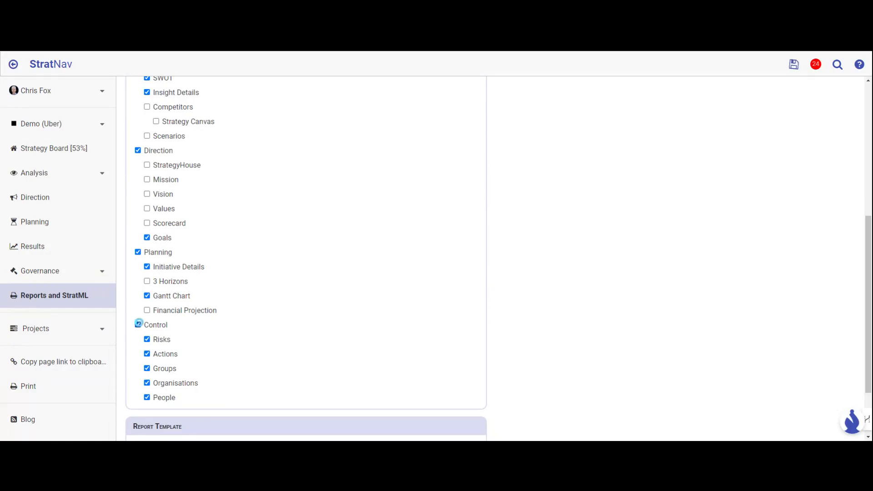
left_click(147, 310)
left_click(146, 283)
Step: Include Scorecard, Values, Vision, Mission and StrategyHouse in the Direction section of the report
left_click(146, 223)
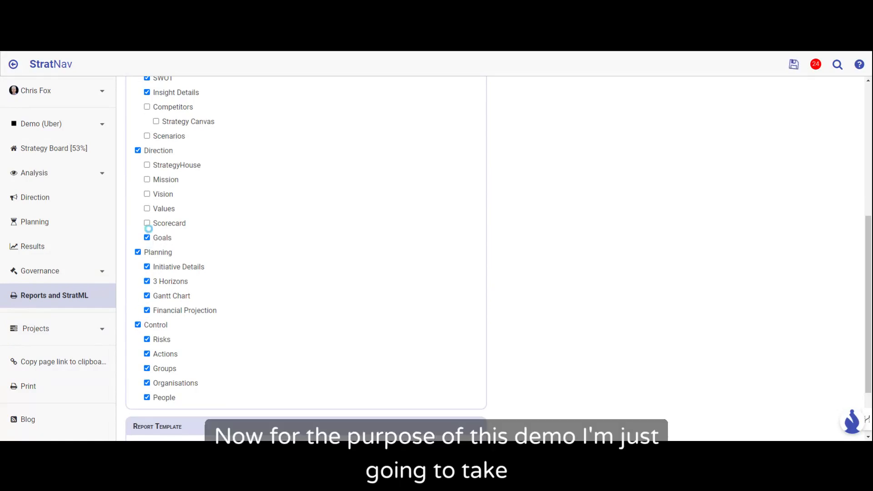
left_click(147, 208)
left_click(144, 194)
left_click(146, 179)
left_click(147, 164)
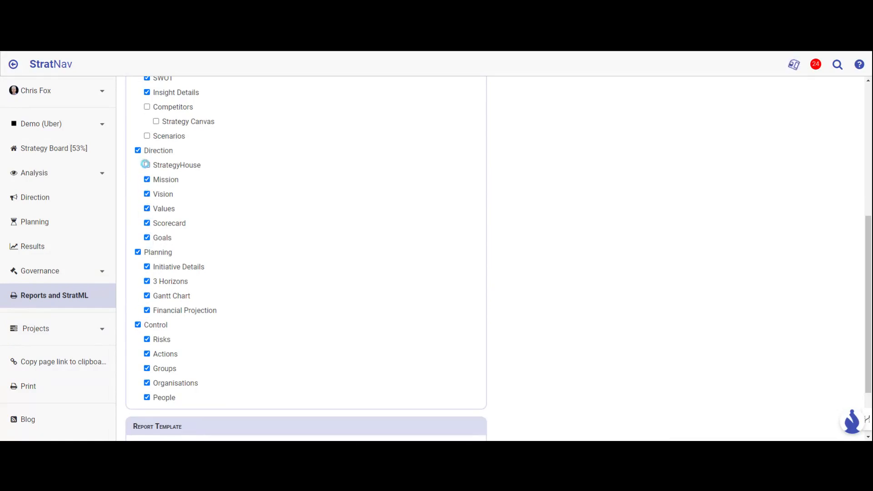
Step: Include Scenarios, Strategy Canvas, Competitors, McKinsey 7S, FiveForces, Products, Value Chain, Lean Canvas and Business Model Canvas in the report's Analysis section
left_click(147, 136)
left_click(155, 121)
left_click(147, 107)
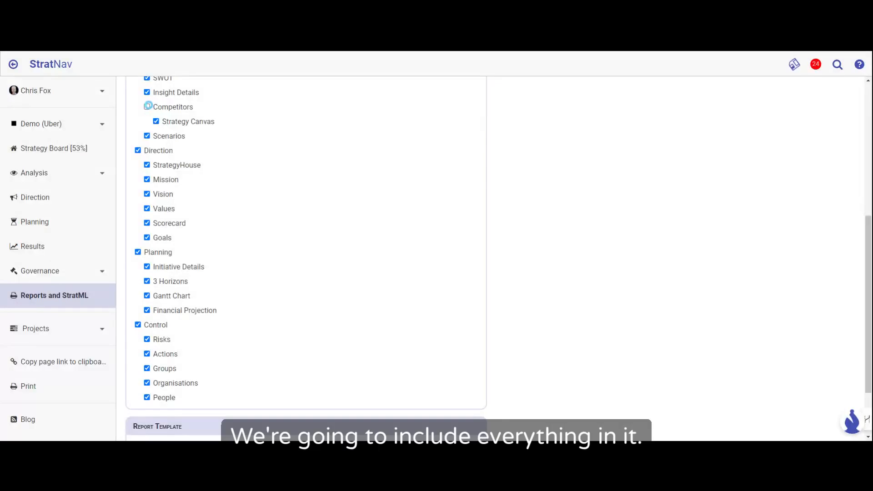
scroll(147, 107, "up", 4)
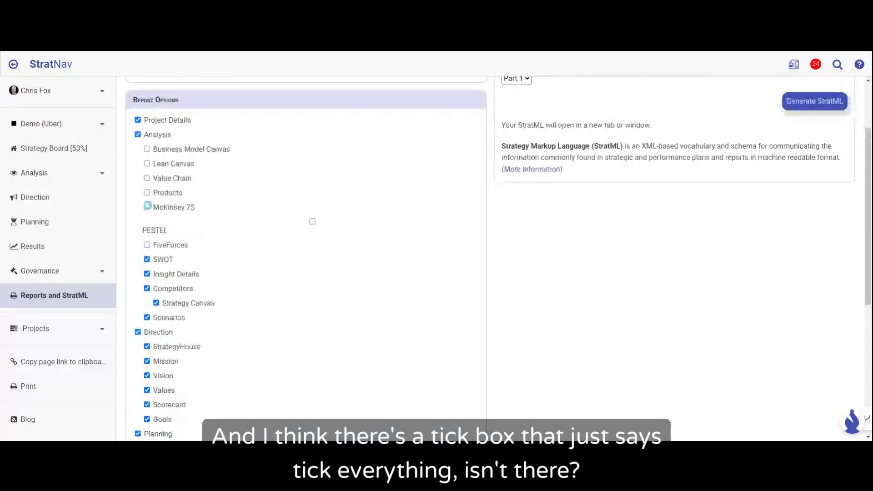
left_click(147, 207)
left_click(146, 244)
left_click(147, 192)
left_click(147, 178)
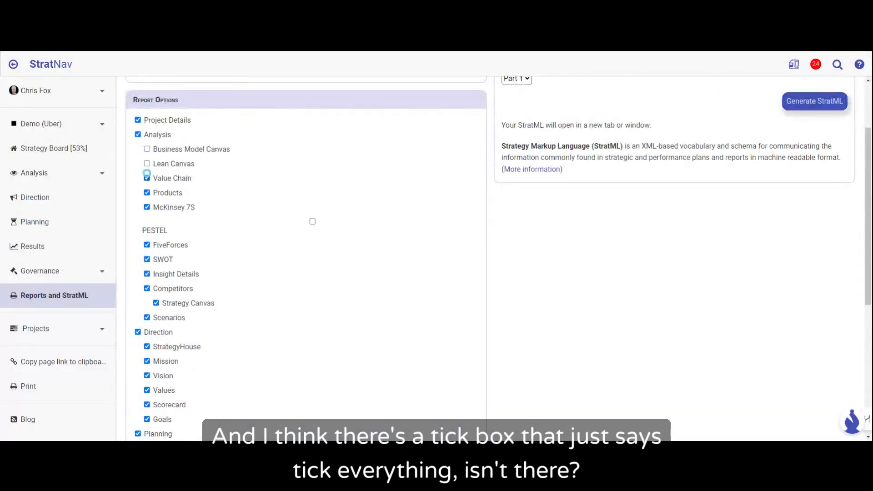
left_click(147, 164)
left_click(147, 149)
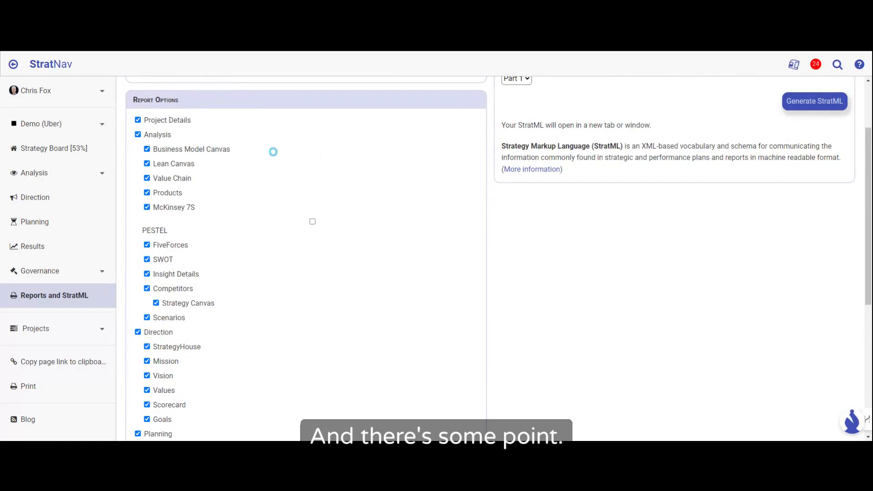
Step: Generate the full HTML report for the Demo (Uber) project with the selected report options
scroll(273, 151, "up", 2)
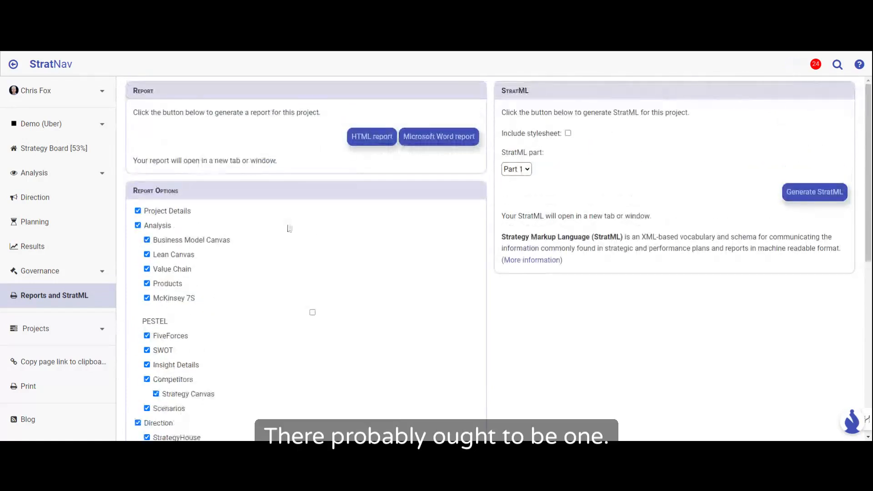
left_click(371, 140)
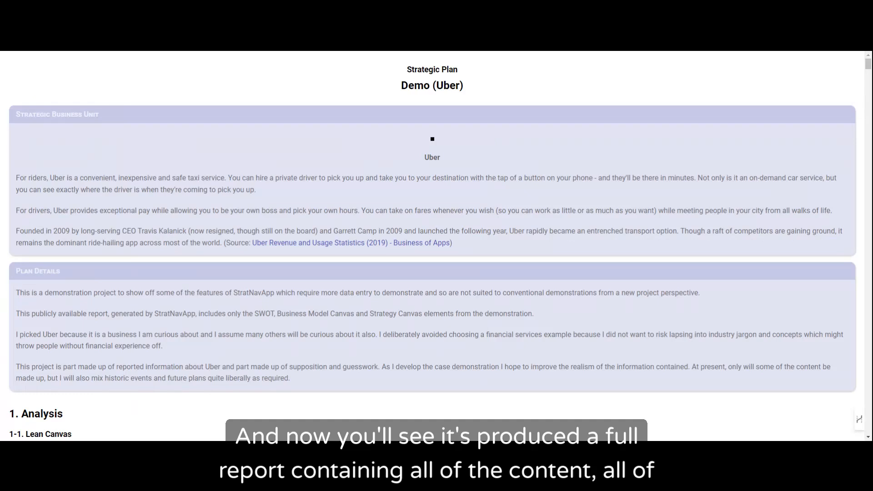
Step: Examine the report's Analysis section, from the Lean Canvas and Products through Five Forces, SWOT and Competitors to Scenarios
scroll(306, 126, "down", 8)
scroll(306, 125, "down", 14)
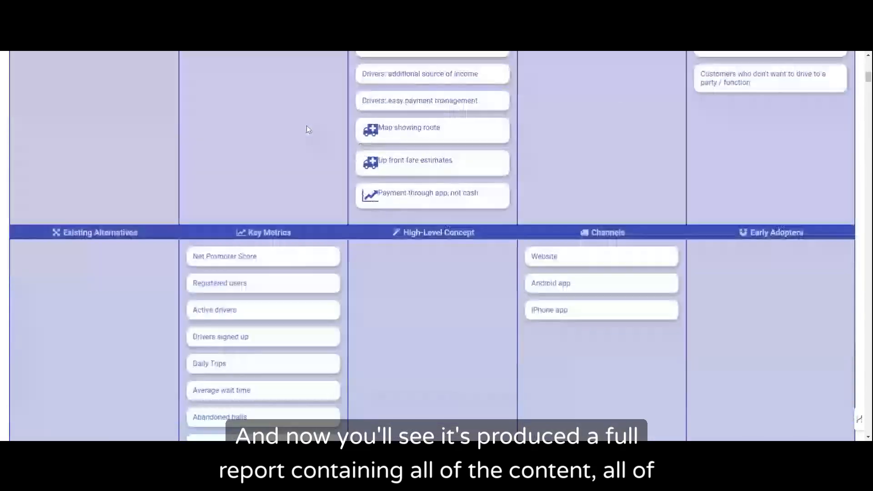
scroll(307, 127, "down", 20)
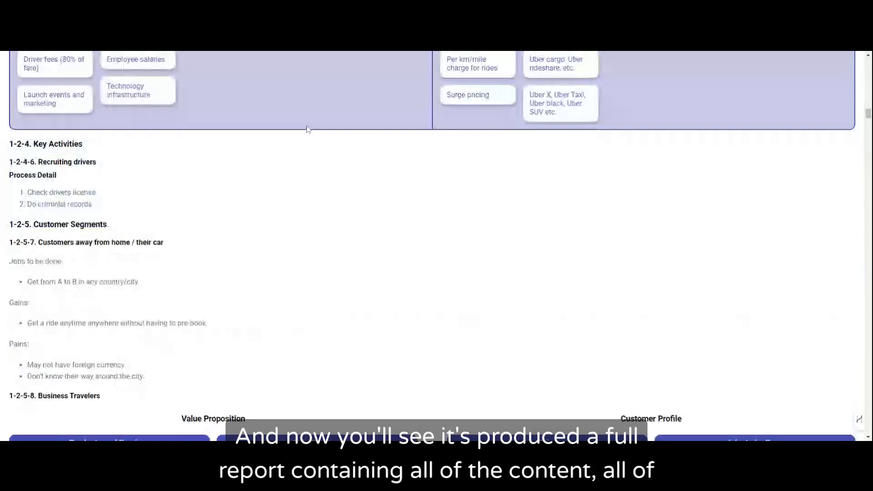
scroll(307, 129, "down", 18)
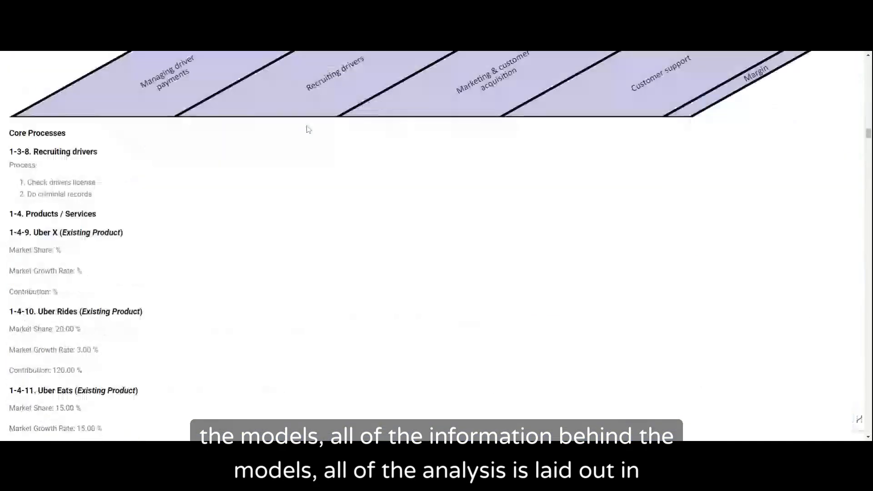
scroll(308, 130, "down", 6)
scroll(308, 129, "down", 6)
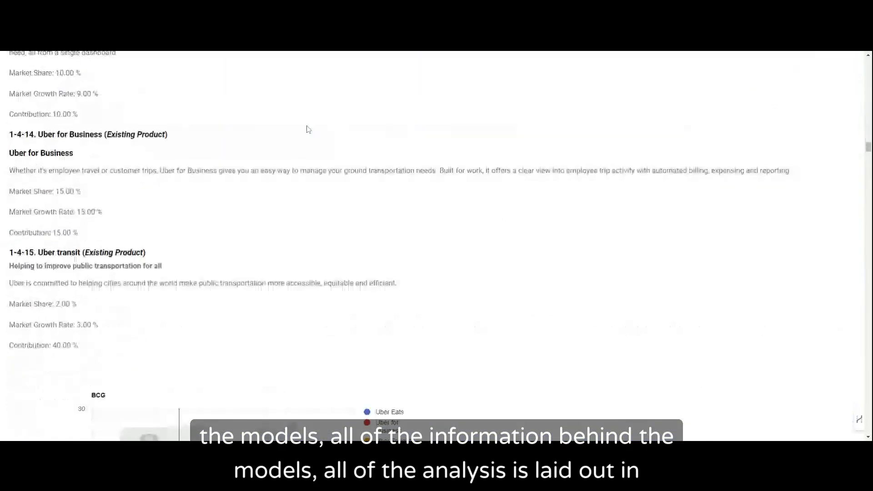
scroll(308, 129, "down", 20)
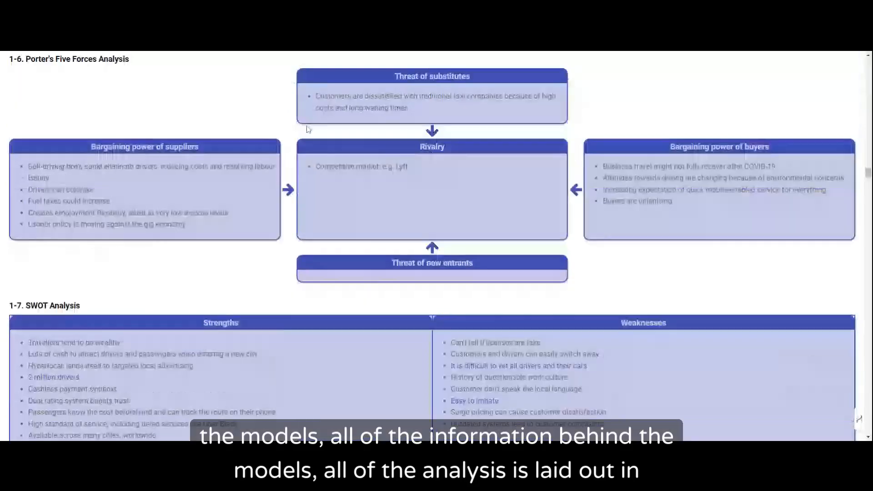
scroll(307, 129, "down", 7)
scroll(308, 130, "down", 5)
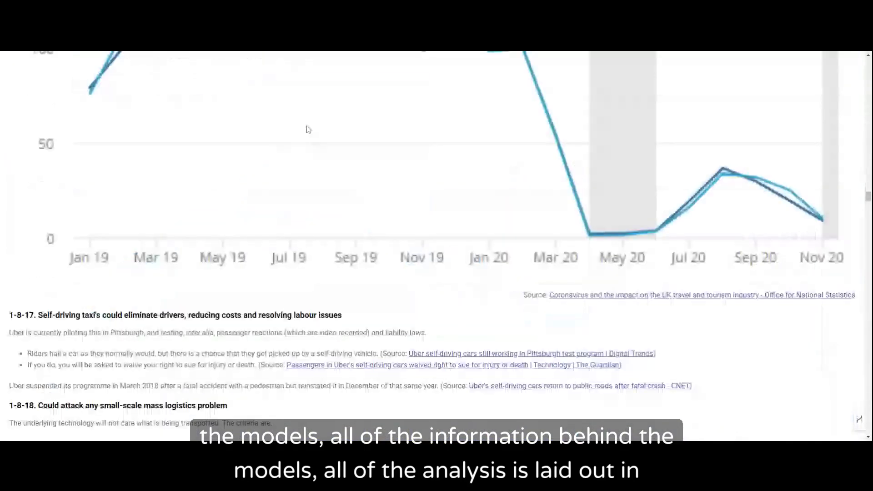
scroll(308, 130, "down", 20)
scroll(309, 130, "down", 4)
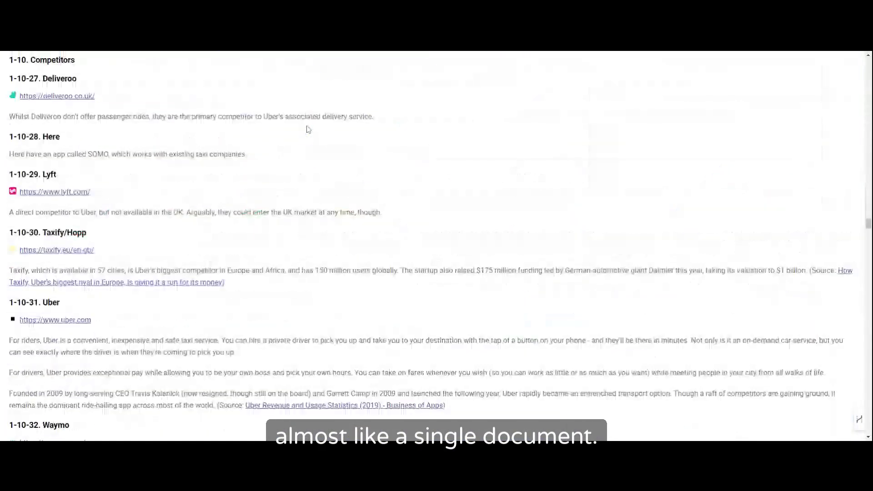
scroll(308, 129, "down", 15)
scroll(308, 130, "down", 10)
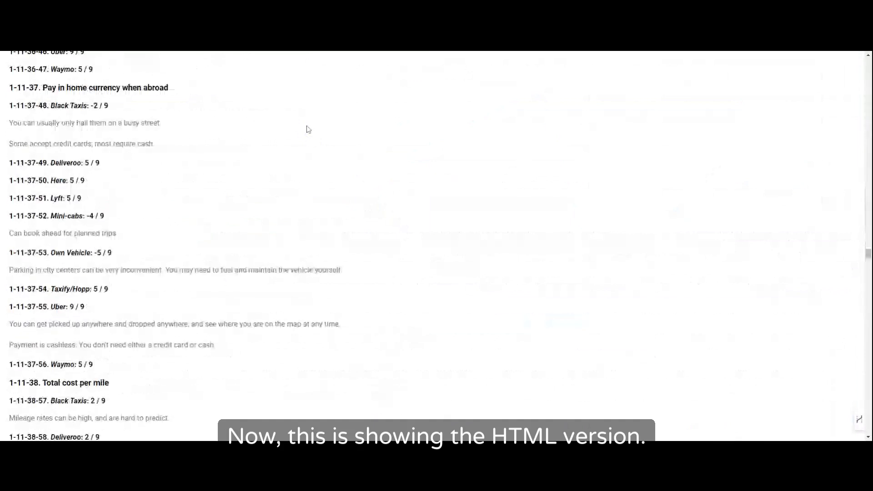
scroll(308, 130, "down", 15)
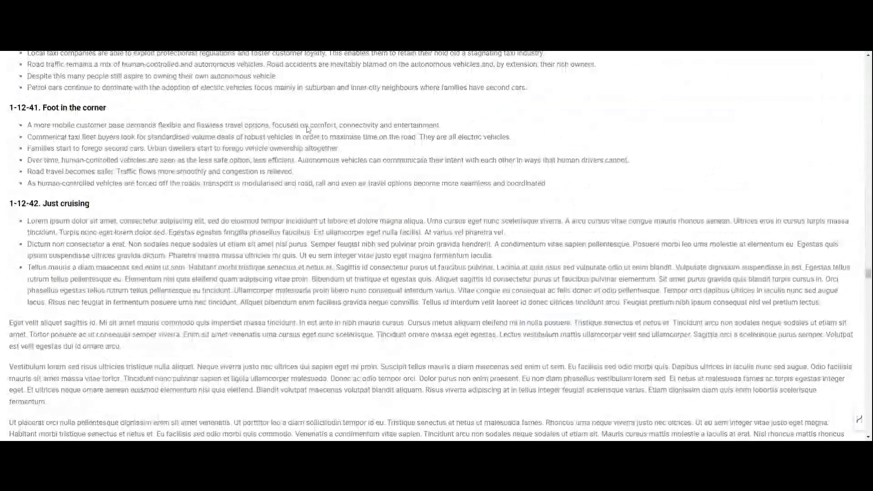
Step: Examine the report's Direction, Planning and Control sections, including the Scorecard, Goals, initiatives, Timeline, Financial Projection and Risks
scroll(308, 129, "down", 20)
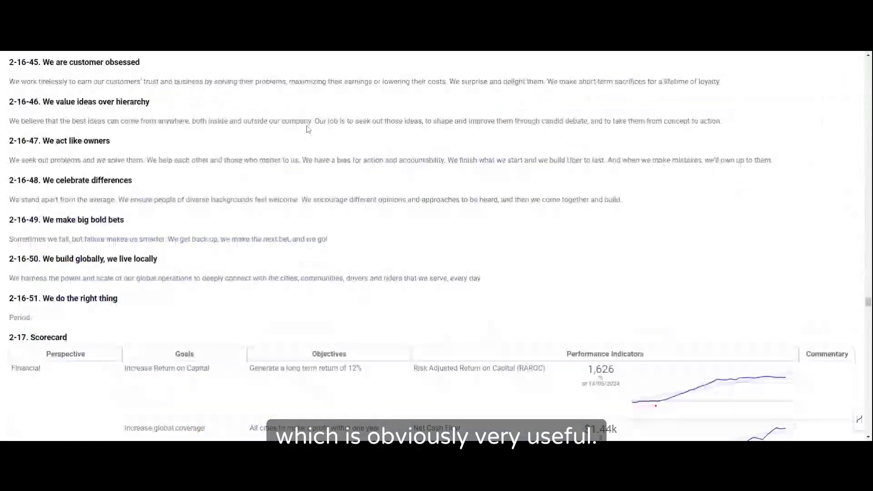
scroll(308, 130, "down", 15)
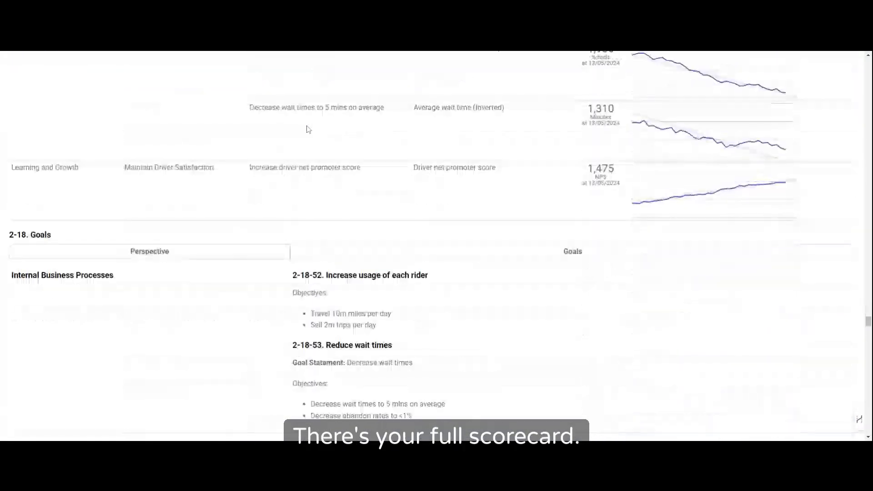
scroll(309, 130, "down", 8)
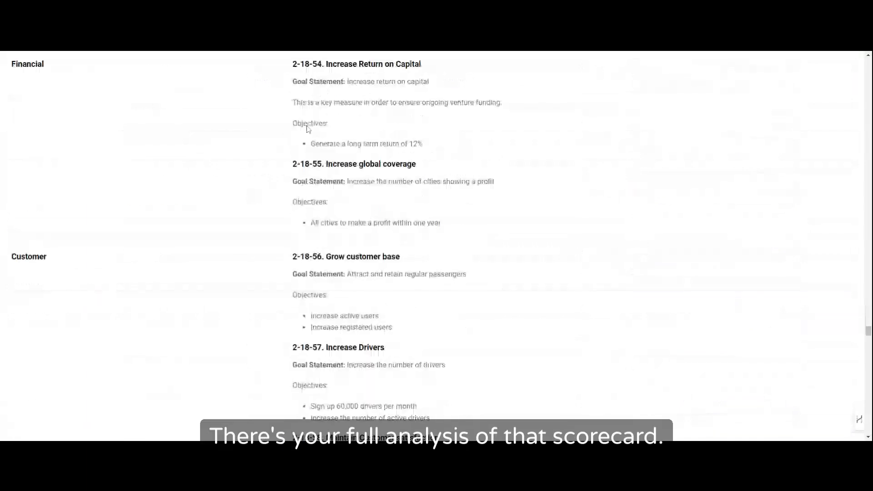
scroll(307, 130, "down", 20)
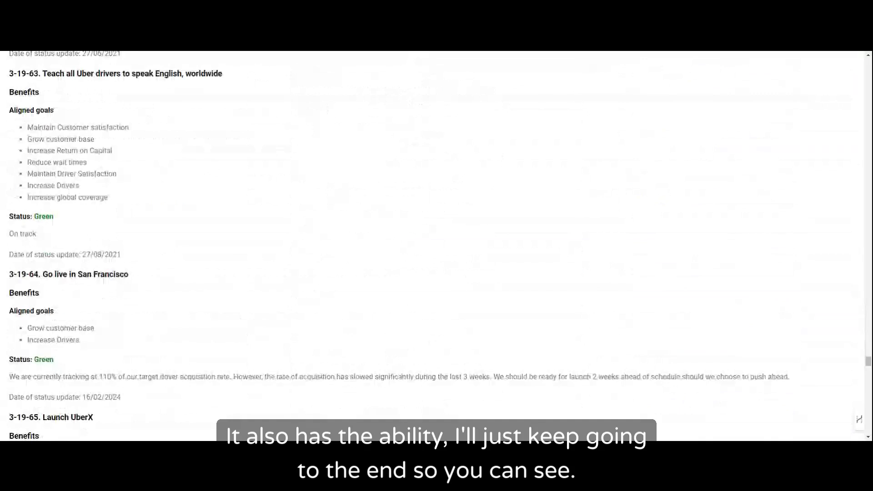
scroll(297, 214, "down", 12)
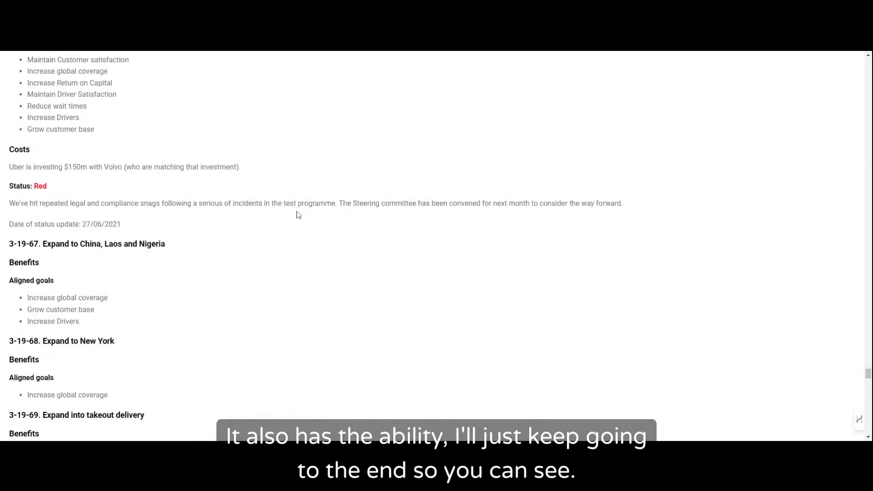
scroll(297, 215, "down", 20)
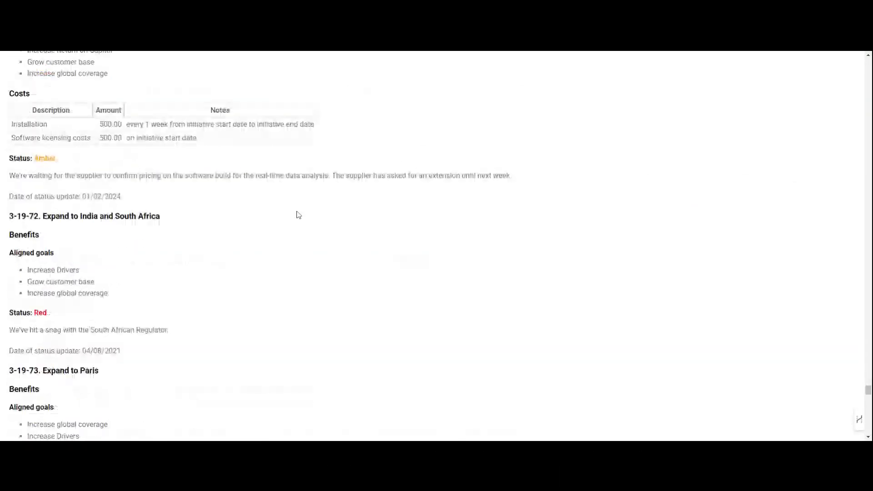
scroll(299, 215, "down", 7)
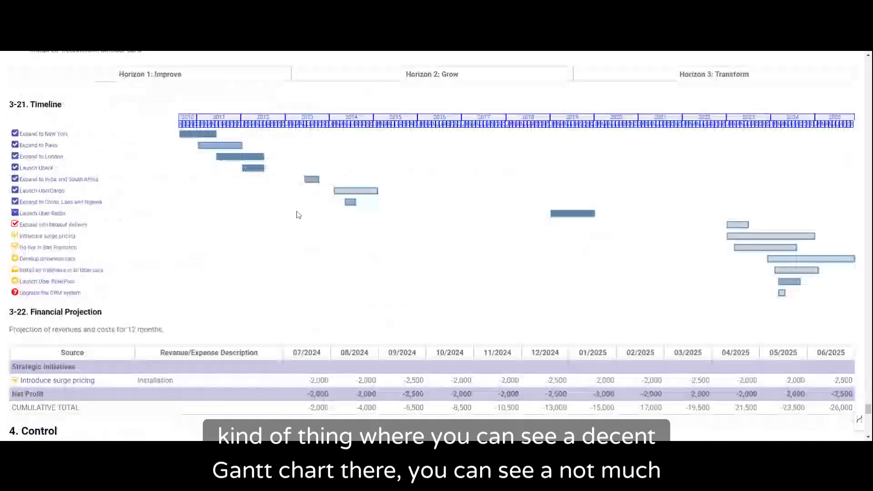
scroll(299, 215, "up", 1)
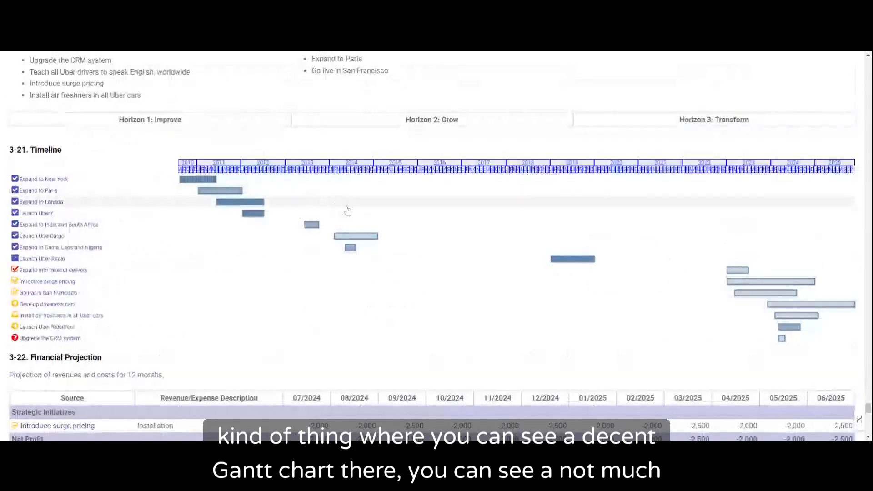
scroll(348, 210, "down", 4)
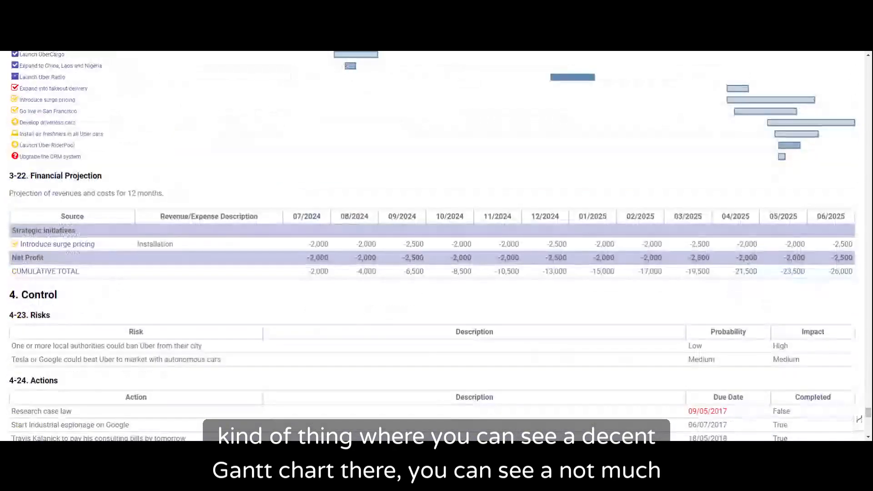
scroll(371, 295, "down", 1)
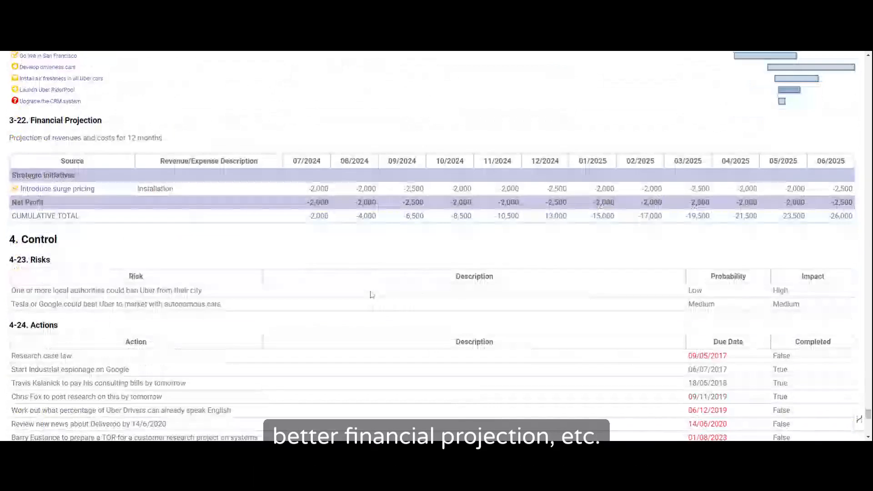
scroll(371, 295, "down", 10)
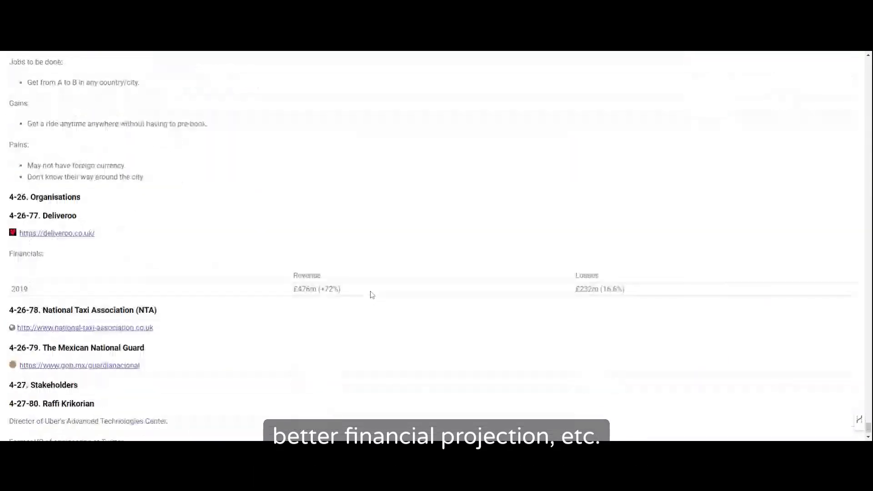
scroll(371, 295, "down", 1)
Step: Return to the report generation page and review the Report Template options for a customised template
left_click(55, 53)
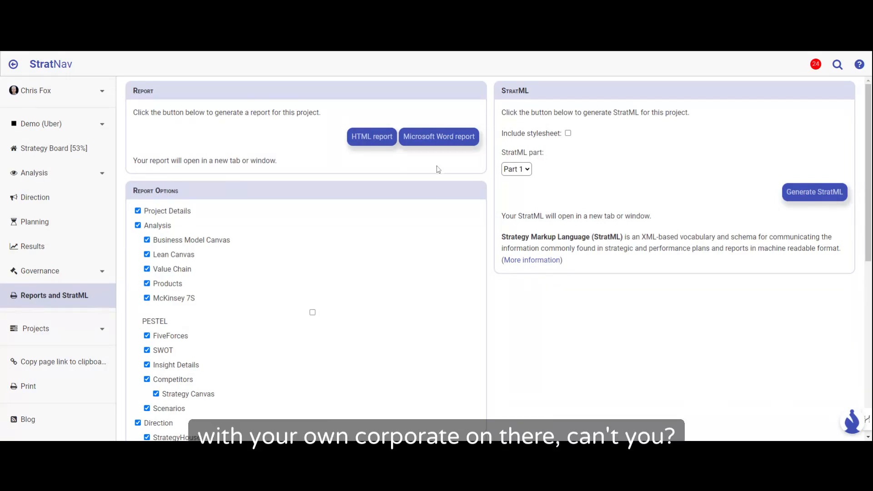
scroll(367, 275, "down", 1)
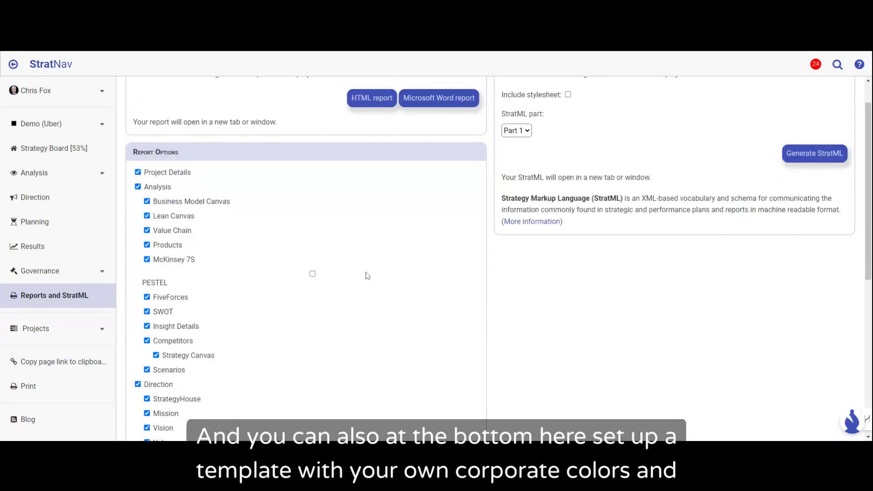
scroll(367, 276, "down", 7)
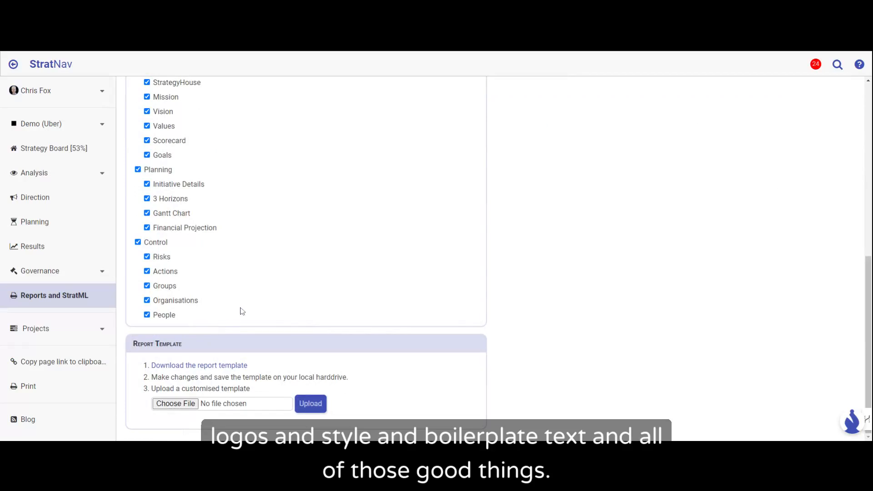
scroll(272, 287, "up", 4)
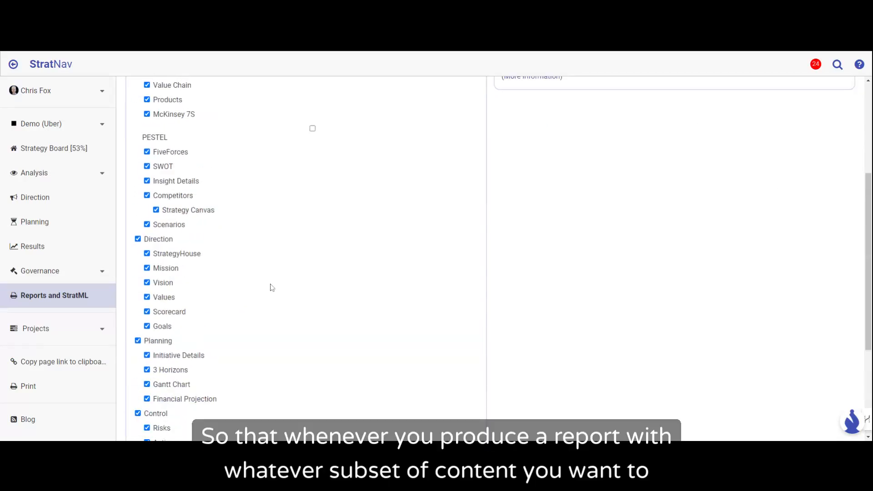
scroll(271, 287, "up", 4)
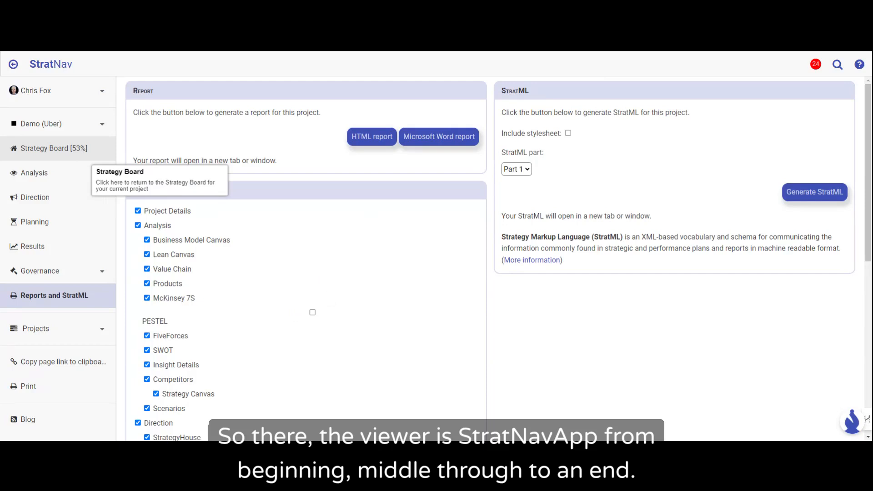
Step: Return to the project's Strategy Board and open the help and support options
left_click(82, 153)
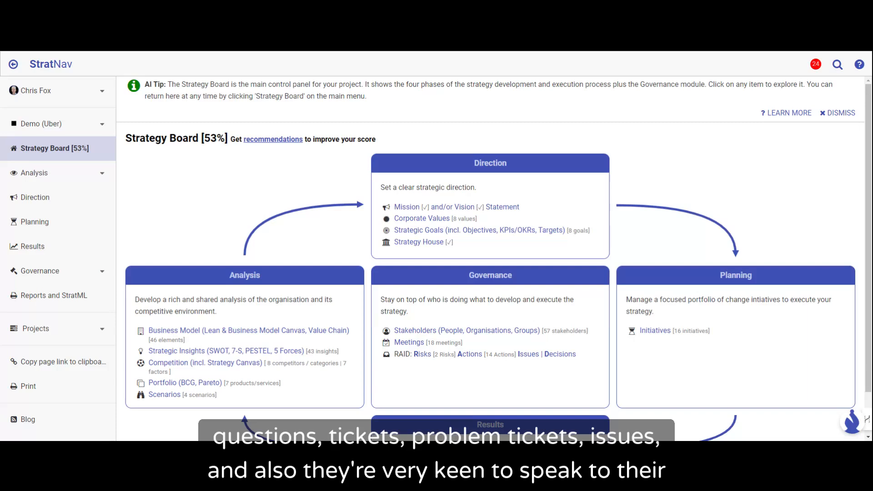
left_click(859, 65)
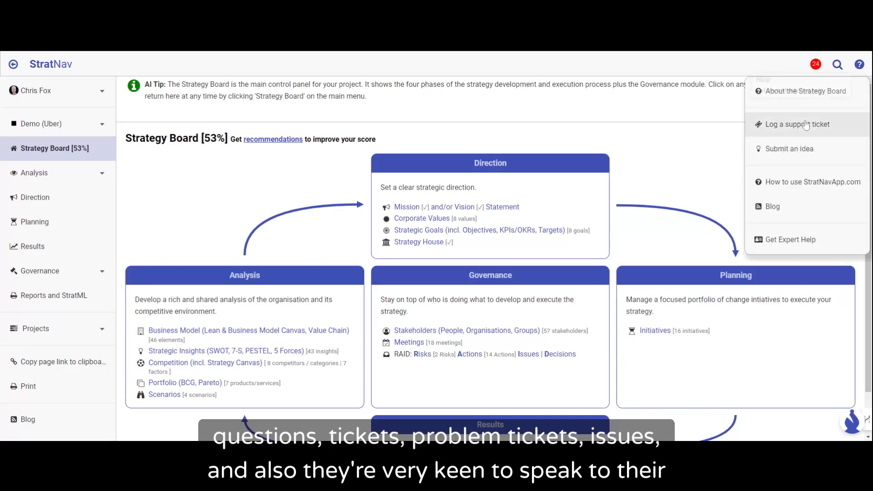